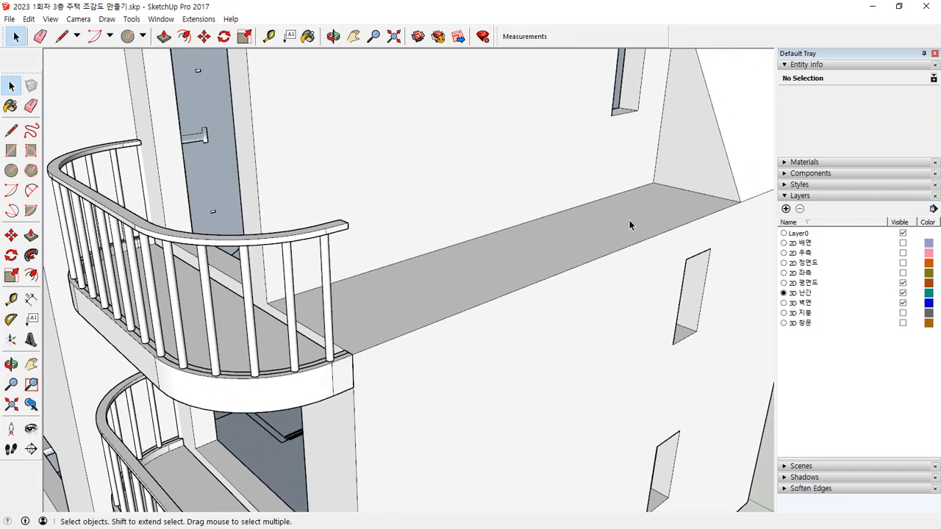
Step: Open the wall group containing the upper-floor terrace for editing
scroll(279, 341, "up", 3)
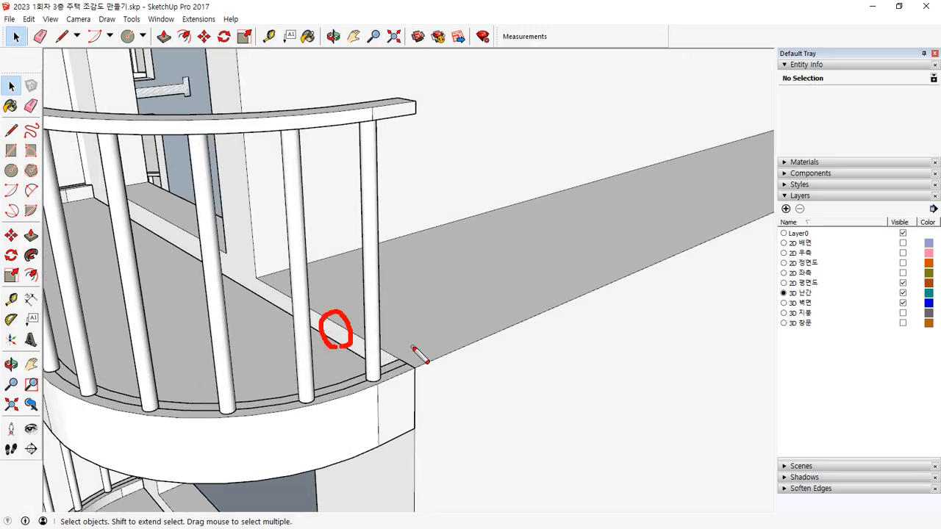
mouse_move(482, 276)
left_mouse_down()
mouse_move(485, 248)
mouse_move(472, 299)
left_mouse_up()
key("Escape")
left_click(475, 255)
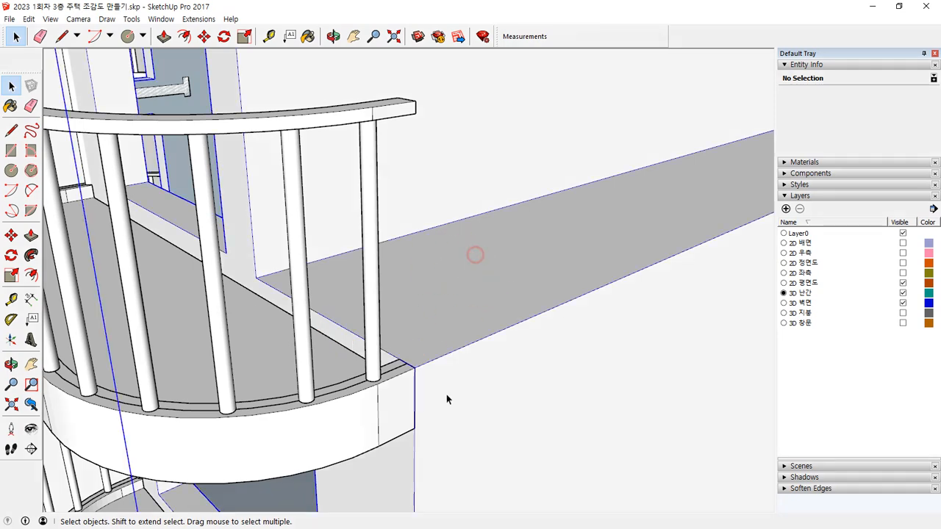
double_click(452, 263)
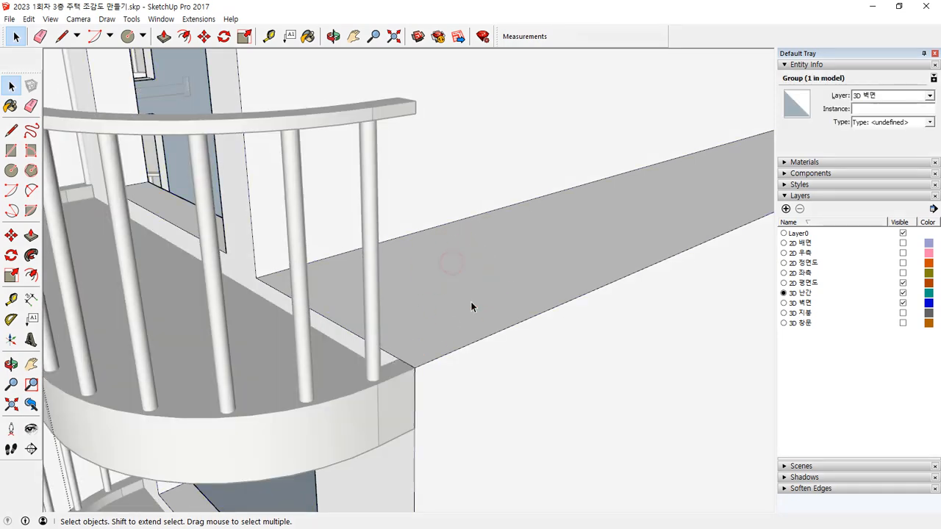
Step: Offset the terrace floor's two outer edges 100 mm inward to outline the parapet
scroll(470, 301, "down", 3)
middle_click_drag(518, 288, 352, 313, "shift")
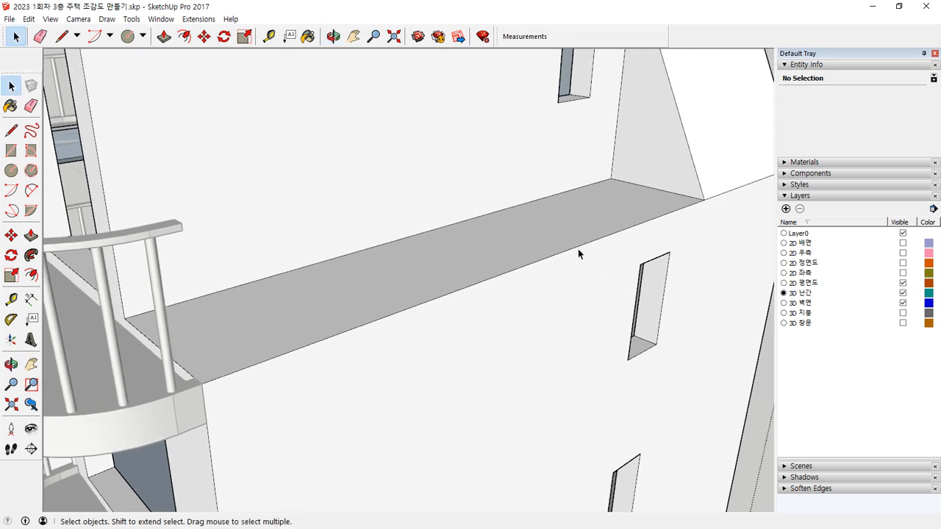
left_click(578, 247)
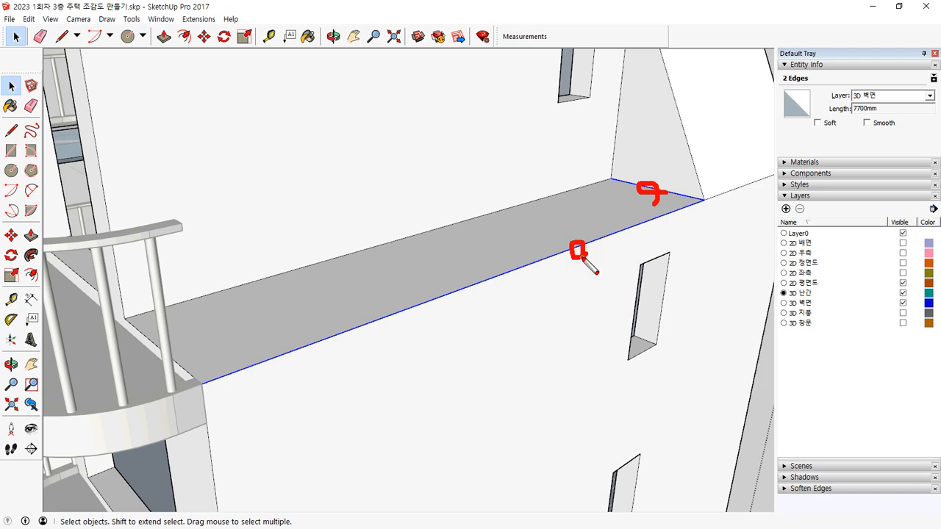
scroll(201, 385, "up", 3)
key("f")
left_click(212, 381)
type("100")
key("Return")
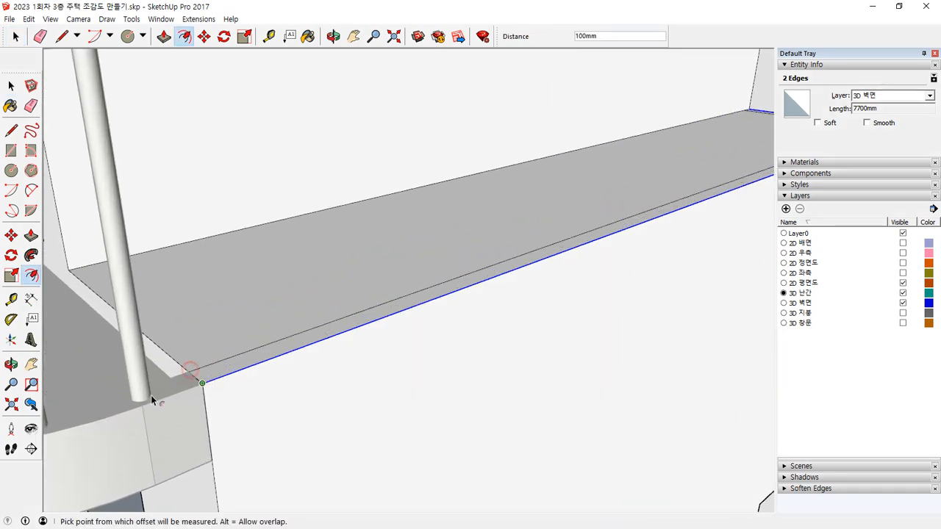
Step: Push the terrace floor face inside the offset line down to the level of the balcony floor
key("space")
scroll(213, 397, "up", 3)
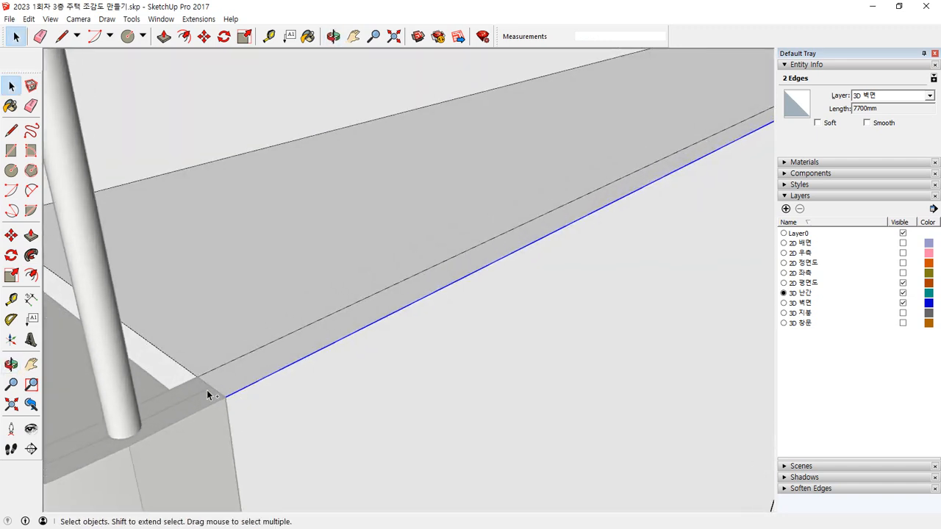
left_click_drag(213, 396, 206, 376)
key("ctrl+z")
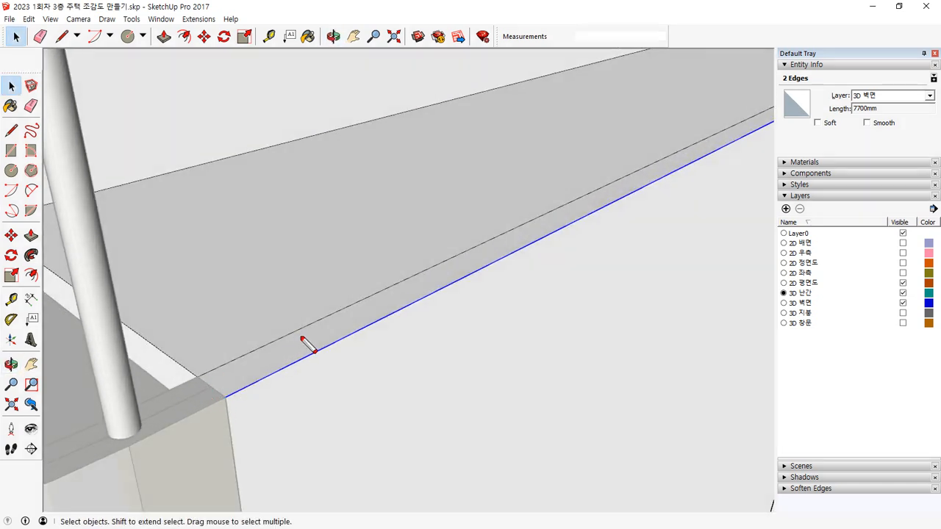
left_click(185, 307)
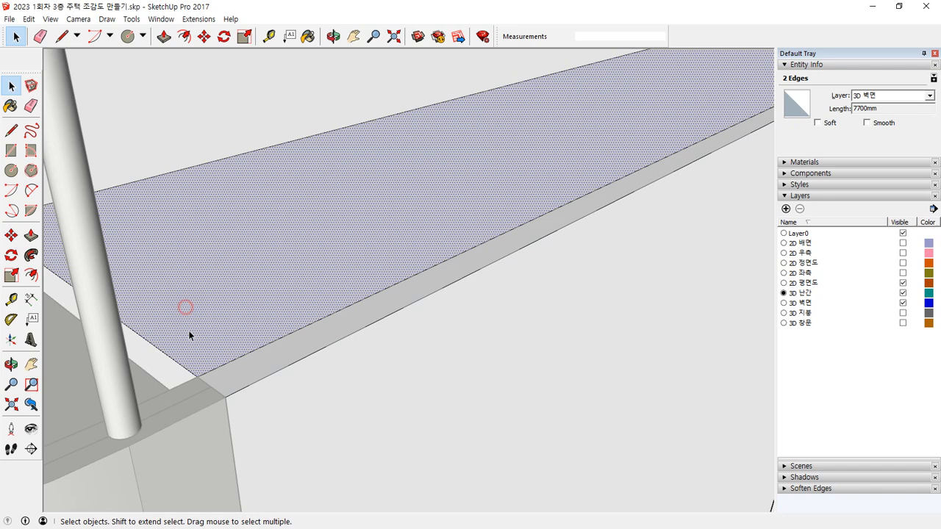
key("p")
left_click_drag(178, 329, 53, 362)
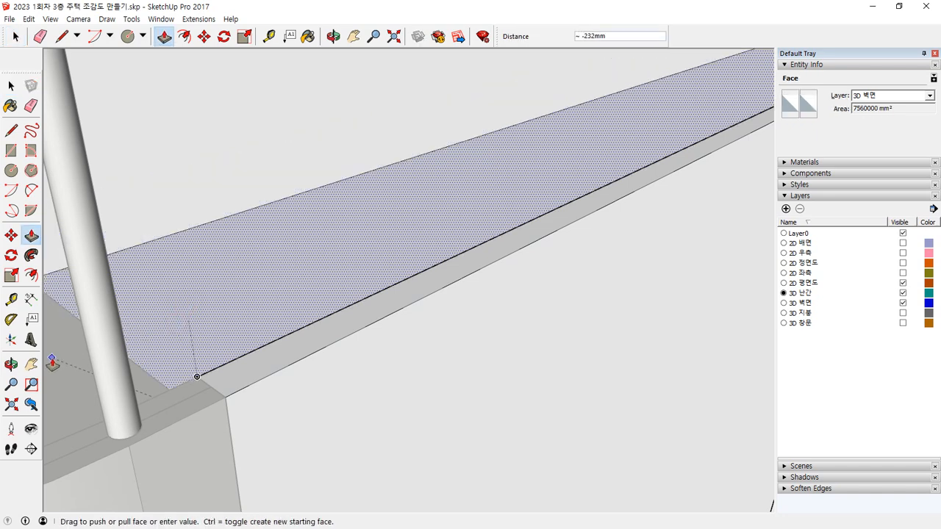
left_click(52, 363)
key("space")
left_click(281, 391)
scroll(263, 392, "down", 5)
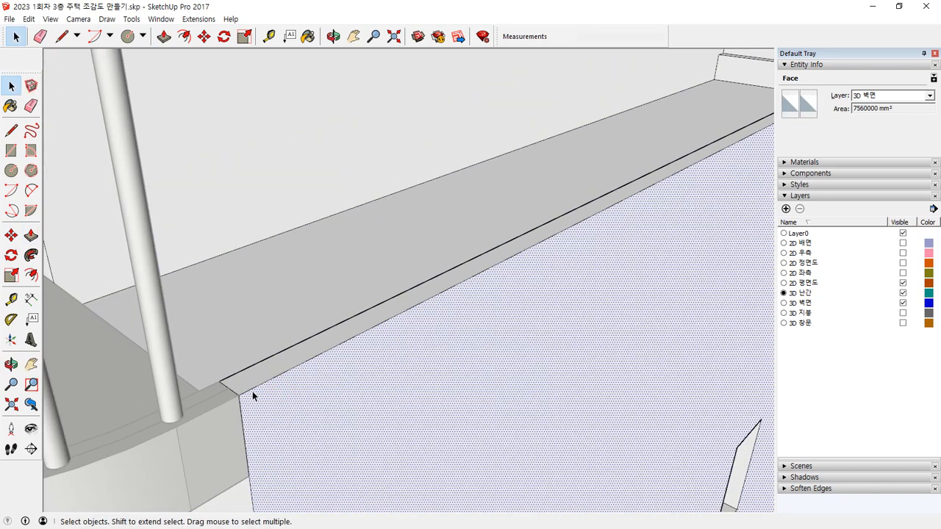
middle_click_drag(235, 389, 512, 467)
middle_click_drag(369, 489, 283, 314)
scroll(132, 424, "down", 2)
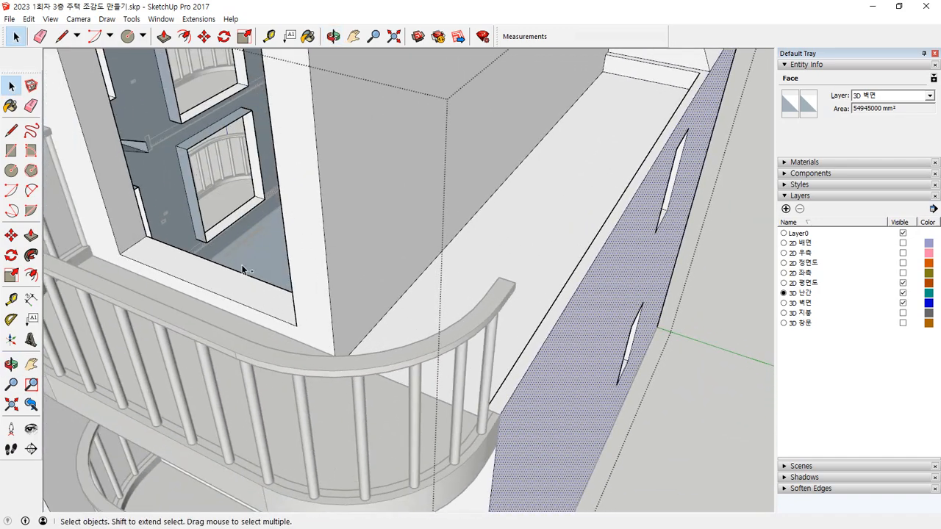
mouse_move(184, 321)
left_mouse_down()
mouse_move(334, 367)
mouse_move(507, 233)
mouse_move(597, 107)
left_mouse_up()
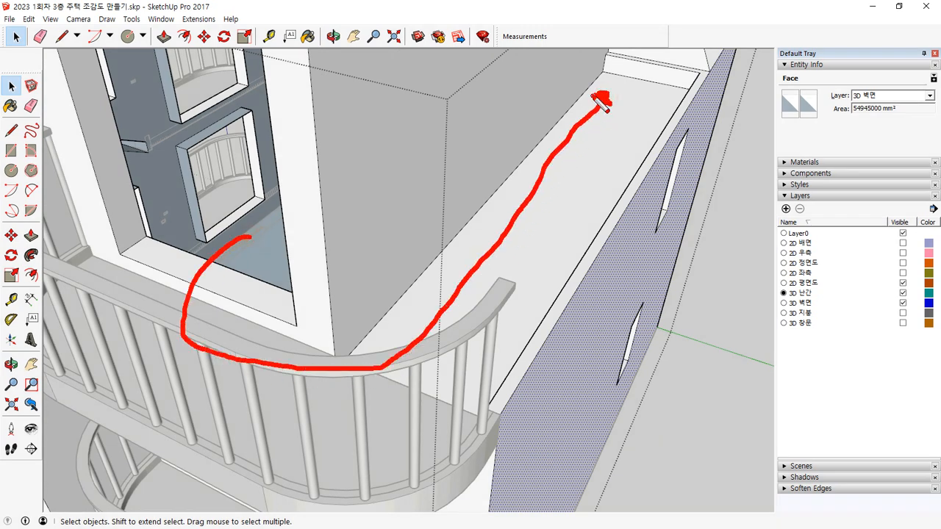
mouse_move(378, 405)
middle_mouse_down()
mouse_move(234, 355)
mouse_move(491, 380)
mouse_move(402, 357)
middle_mouse_up()
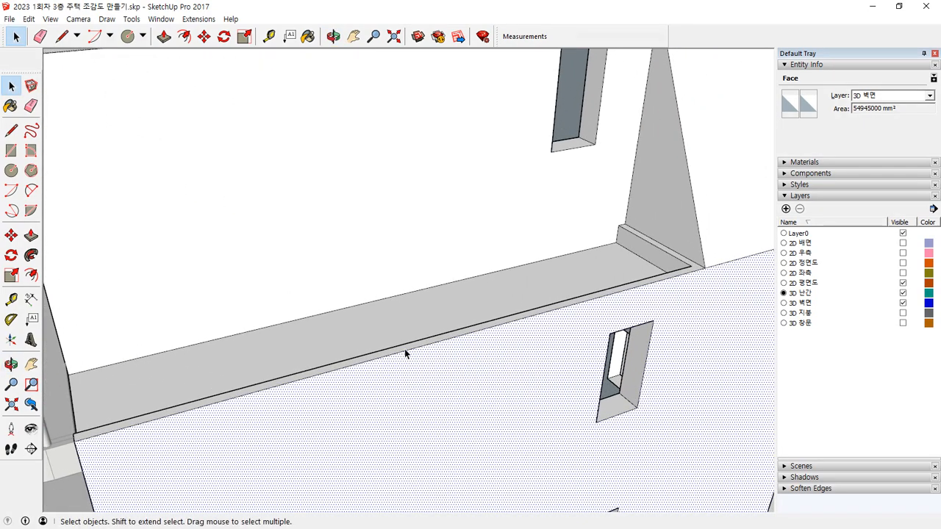
Step: Copy the parapet's L-shaped top face and close the wall group
left_click(405, 349)
scroll(698, 255, "up", 2)
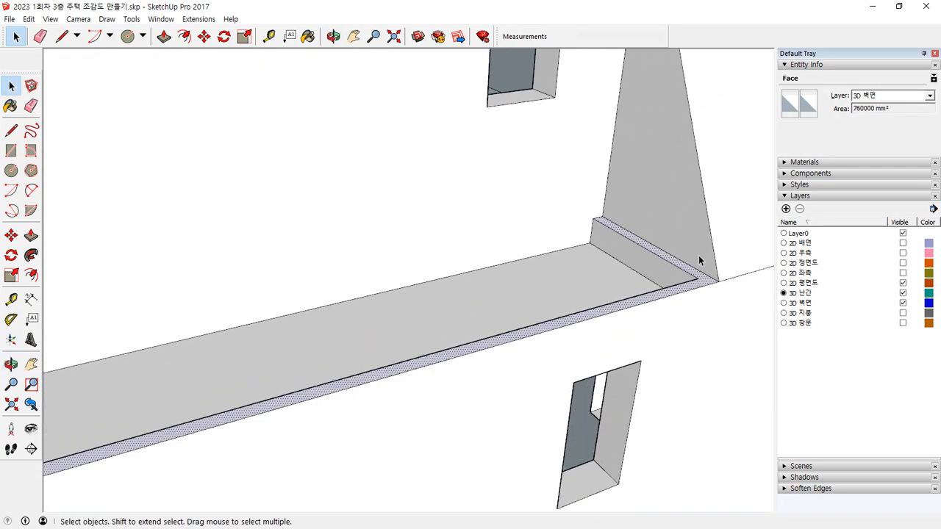
middle_click_drag(640, 309, 295, 317)
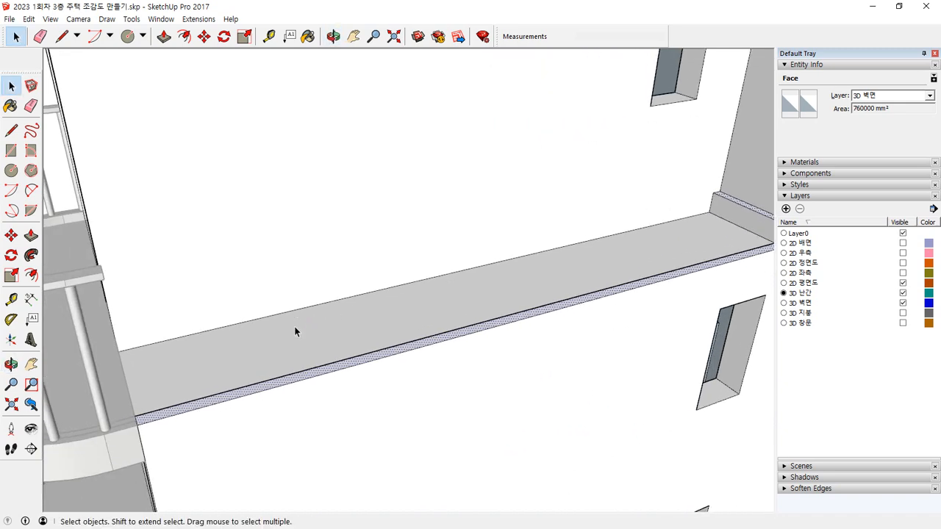
scroll(290, 357, "down", 5)
left_click(698, 362)
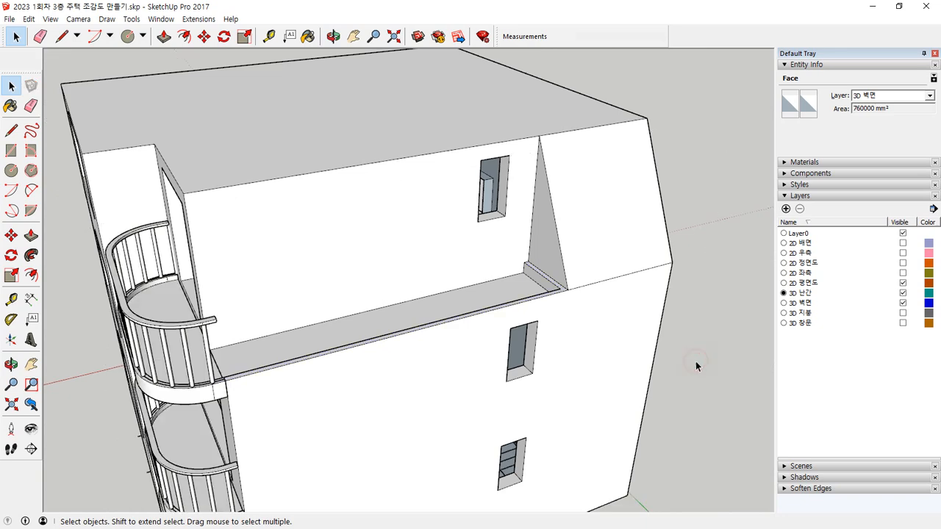
Step: Open the upper balcony railing and its handrail group for editing and paste the copied parapet face into it
left_click(180, 329)
double_click(180, 329)
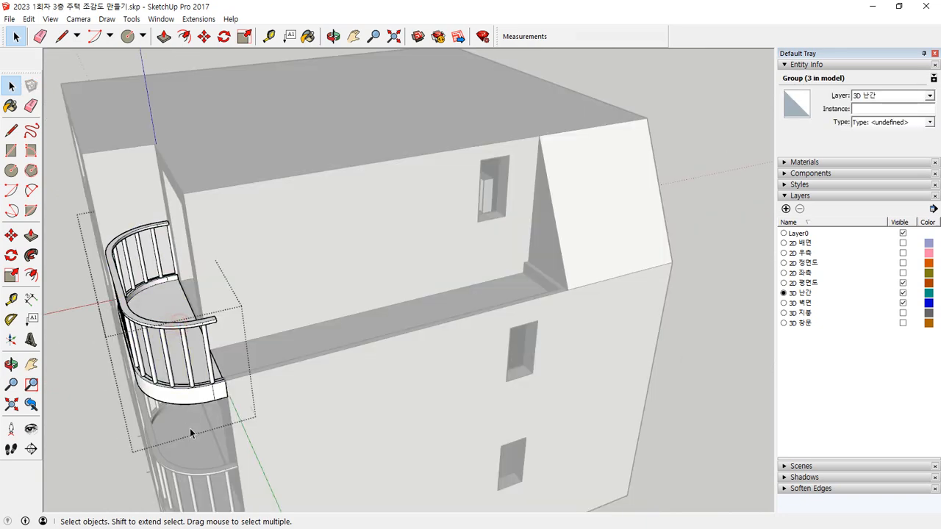
scroll(223, 330, "up", 5)
scroll(222, 326, "up", 3)
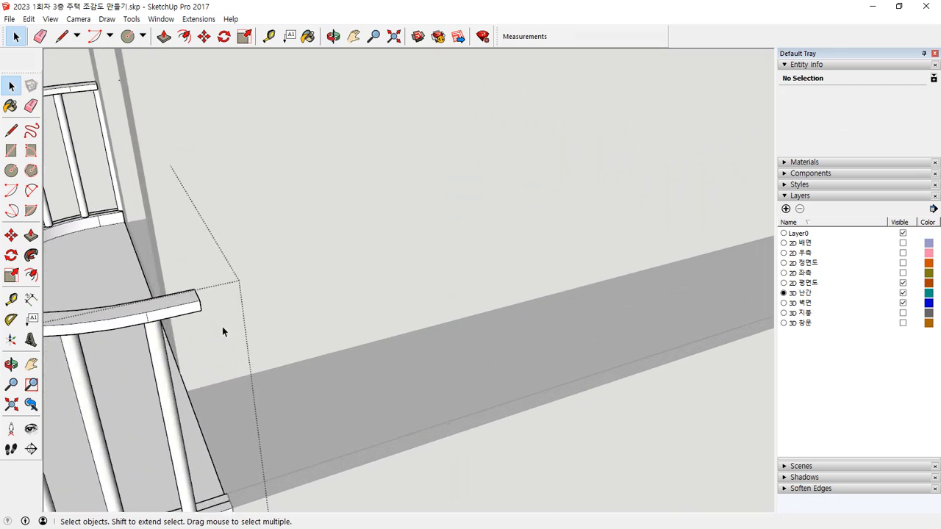
left_click(191, 313)
key("ctrl+c")
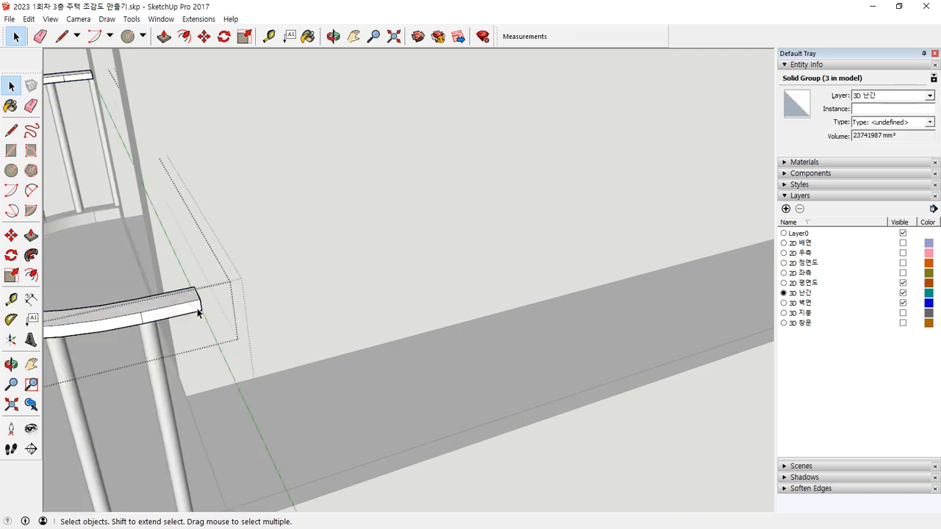
scroll(173, 301, "down", 3)
key("ctrl+v")
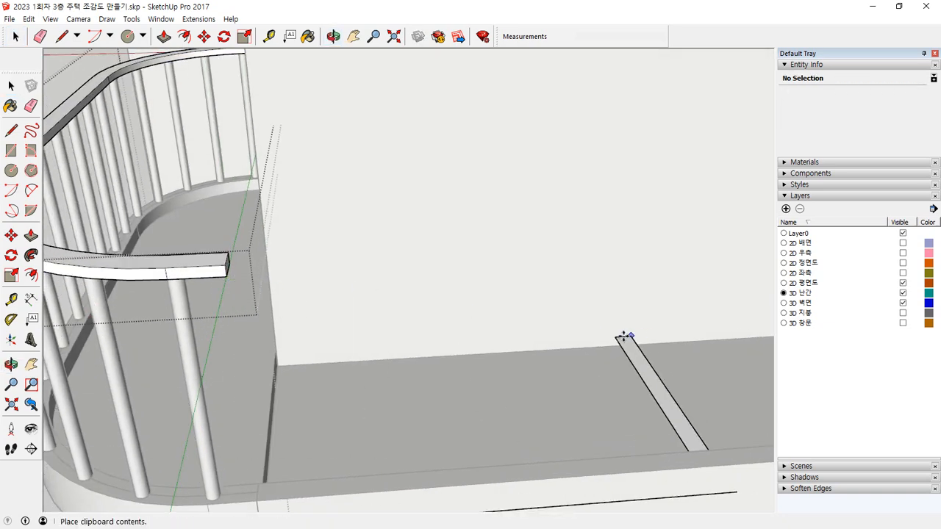
left_click(619, 290)
Step: Move the pasted face by its end corner onto the lower end corner of the balcony handrail
key("m")
scroll(401, 379, "down", 3)
scroll(402, 378, "down", 1)
middle_click_drag(154, 419, 235, 418)
middle_click_drag(136, 440, 168, 438)
scroll(168, 439, "up", 1)
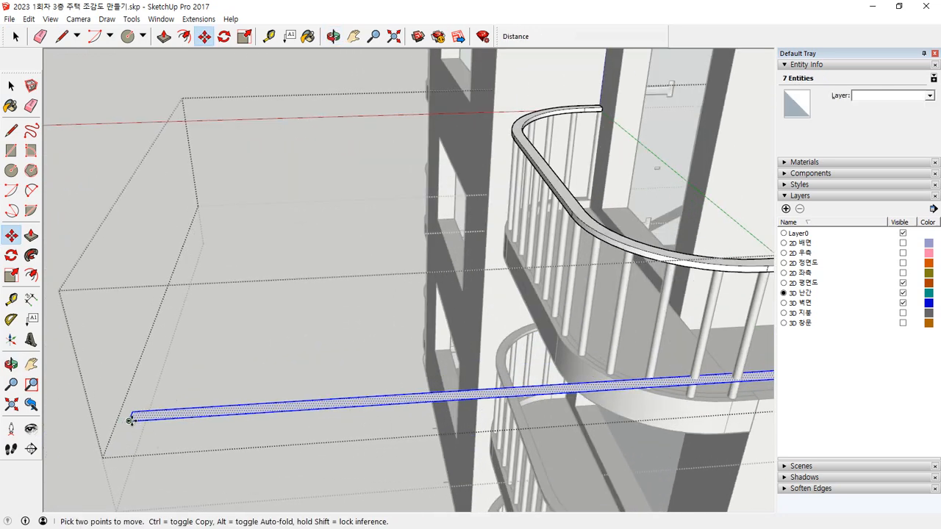
left_click(131, 421)
middle_click_drag(368, 370, 132, 386)
scroll(394, 334, "up", 5)
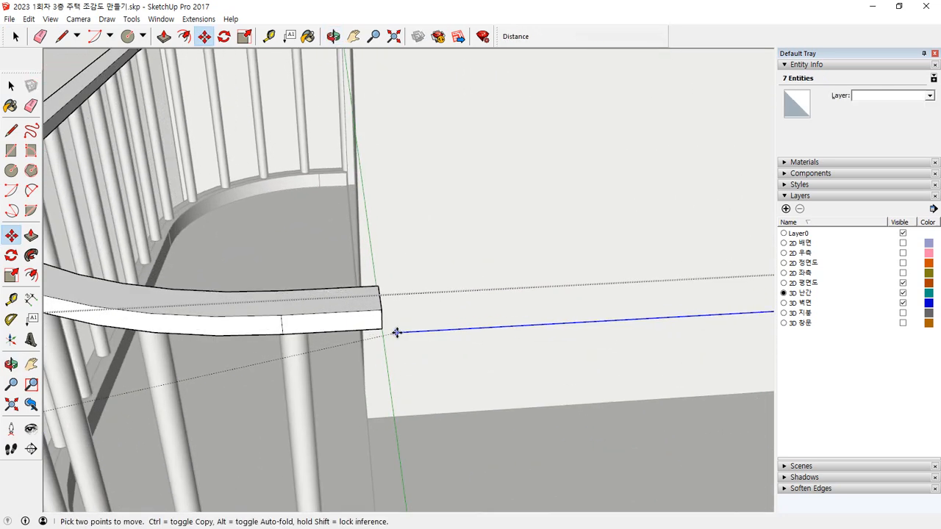
left_click(383, 326)
Step: Extrude the moved face upward 45 mm to the handrail's top surface
middle_click_drag(543, 352, 195, 306)
key("p")
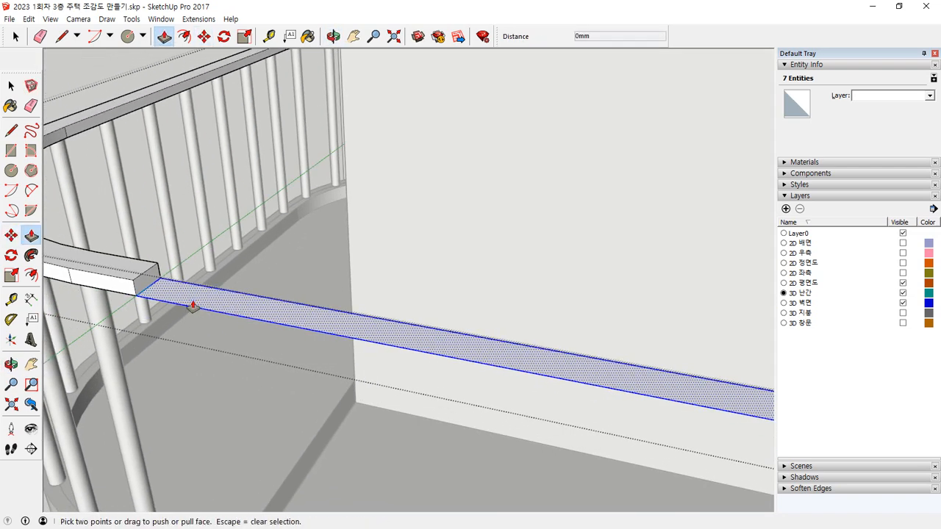
left_click(168, 296)
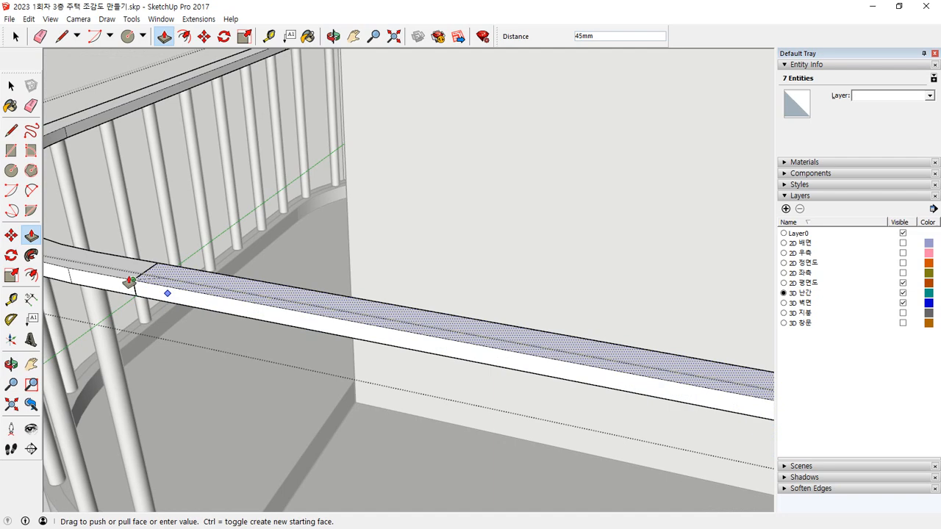
left_click(129, 279)
Step: Erase the seam edges between the curved handrail and its new extension, and close the railing groups
scroll(140, 276, "up", 2)
key("e")
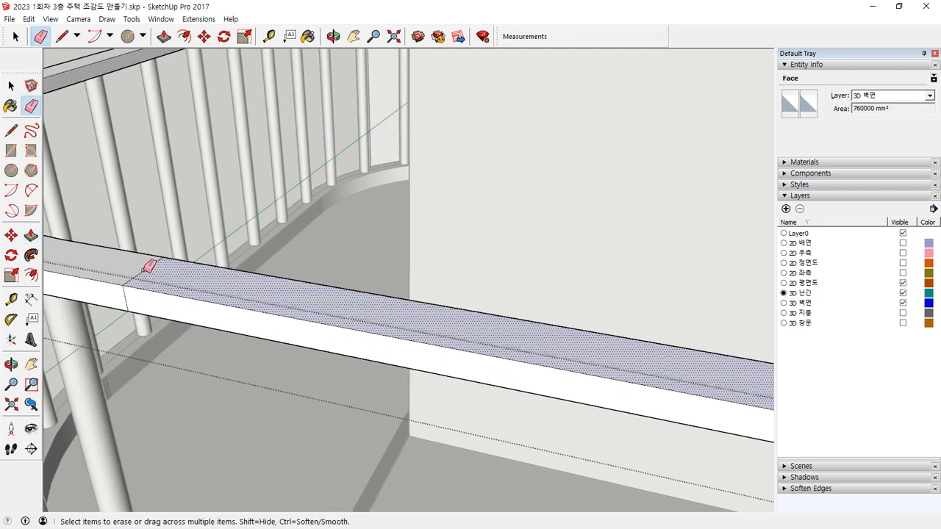
middle_click_drag(129, 295, 326, 350)
scroll(327, 349, "up", 3)
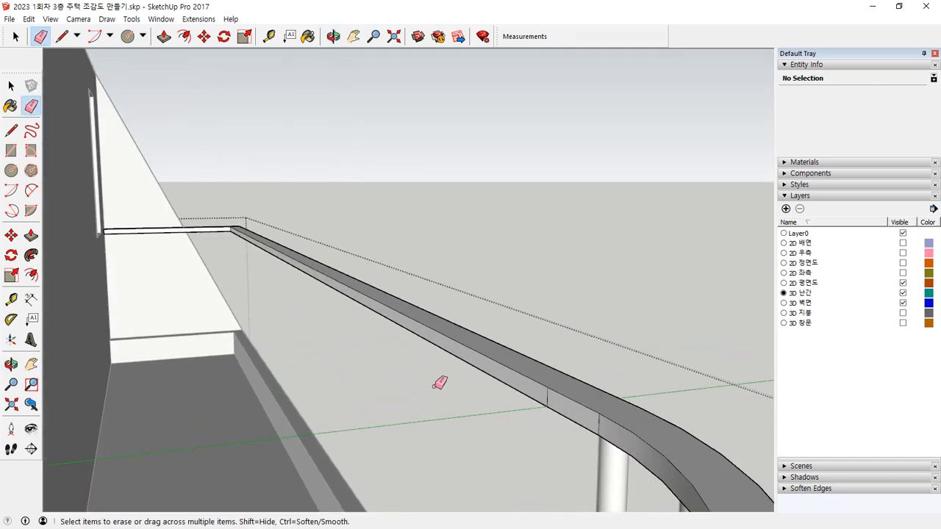
key("space")
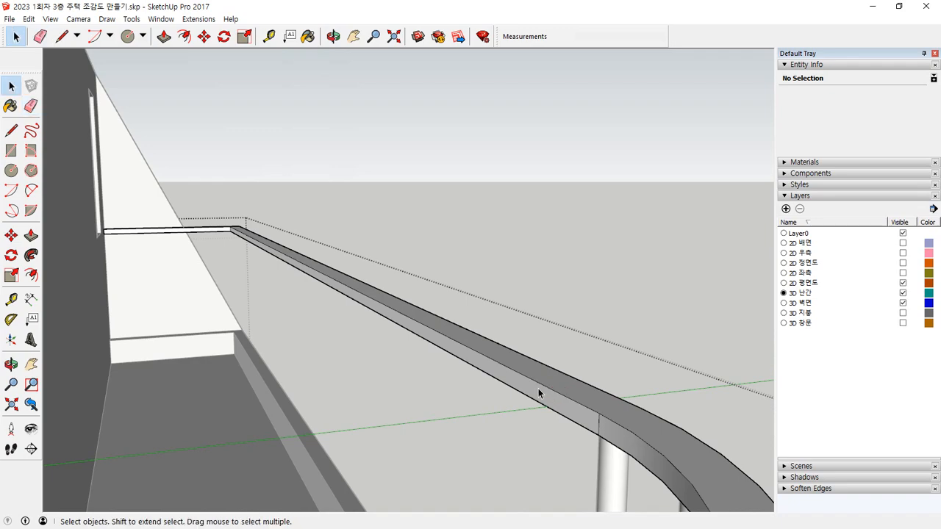
mouse_move(567, 272)
middle_mouse_down()
mouse_move(434, 384)
mouse_move(315, 393)
mouse_move(454, 483)
middle_mouse_up()
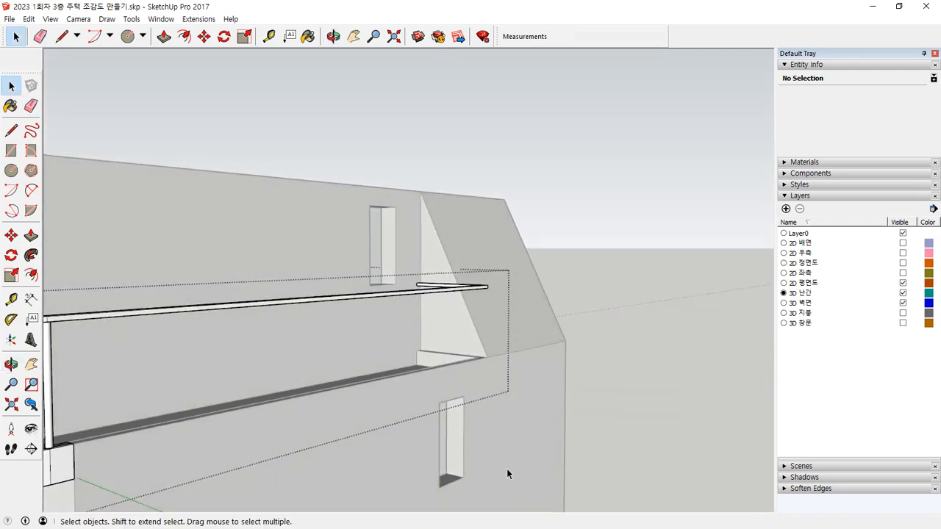
left_click(624, 303)
scroll(269, 367, "down", 3)
Step: Open the upper balcony railing group and draw a line from the baluster path's end along the middle of the front parapet's top
middle_click_drag(269, 366, 323, 428)
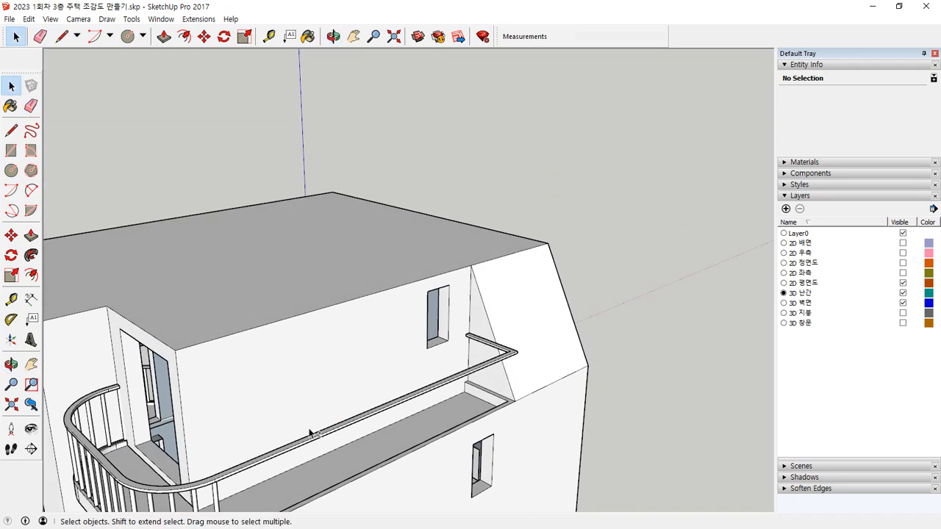
scroll(324, 428, "up", 3)
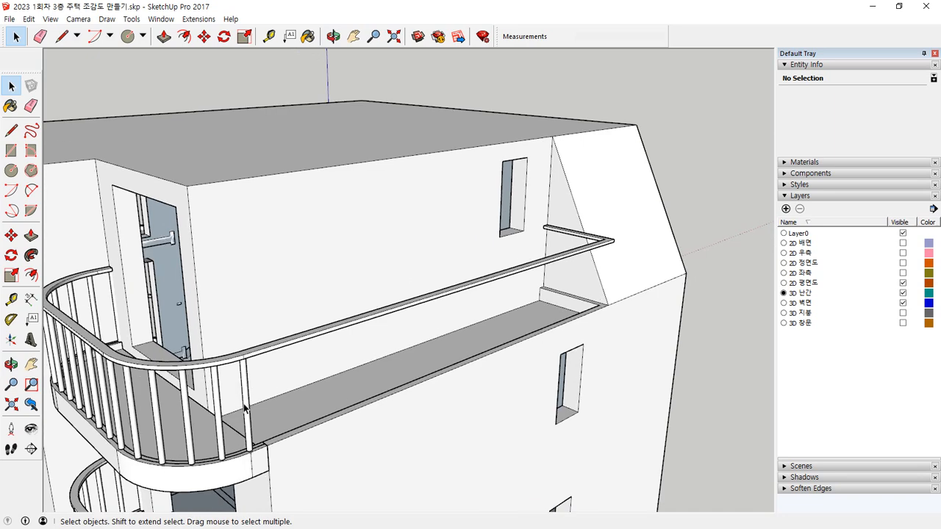
scroll(250, 452, "up", 2)
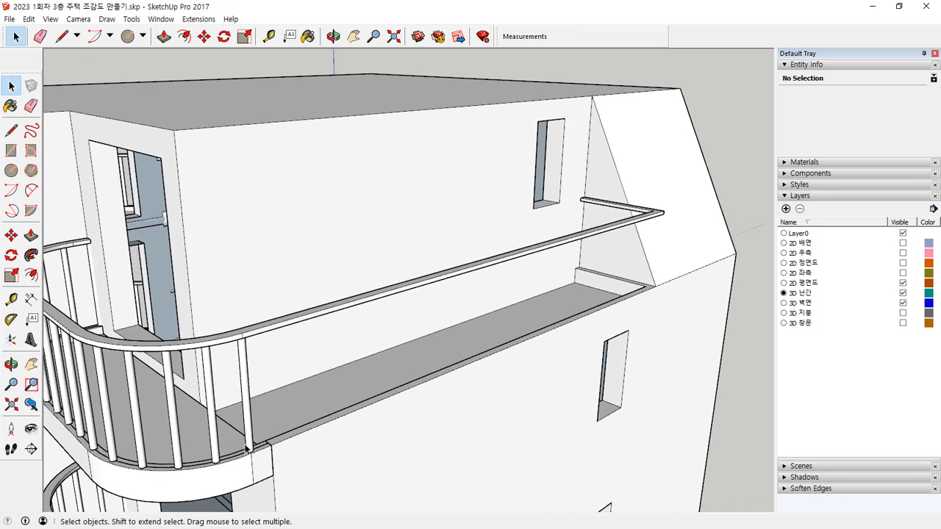
scroll(239, 433, "up", 4)
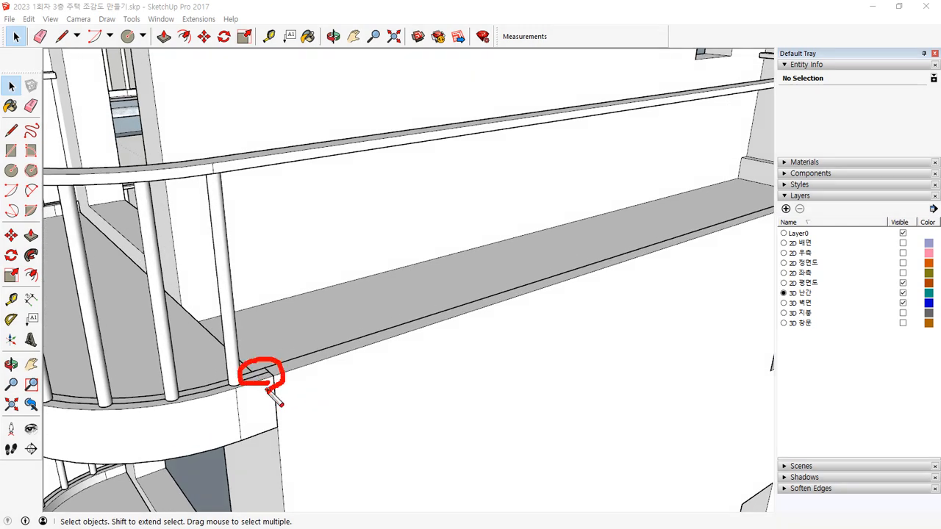
key("Escape")
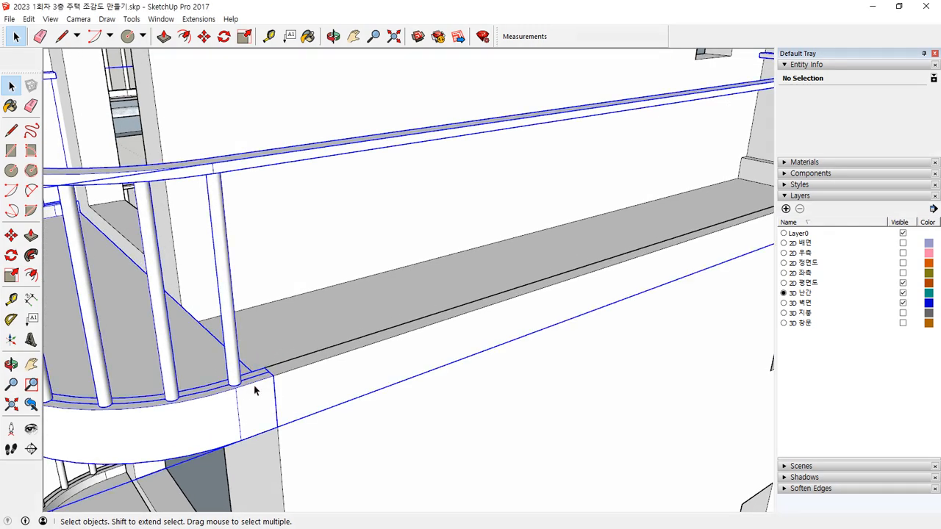
double_click(254, 384)
middle_click_drag(265, 378, 188, 413)
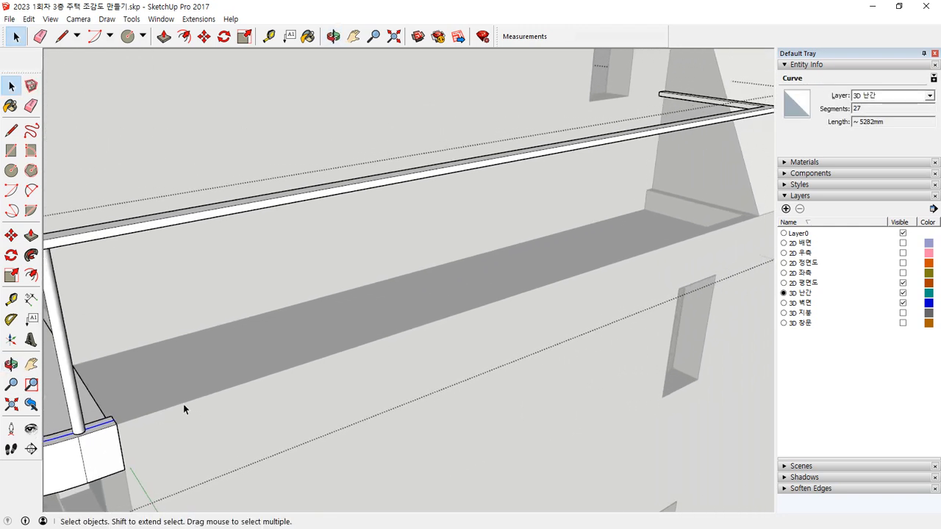
key("l")
left_click(114, 419)
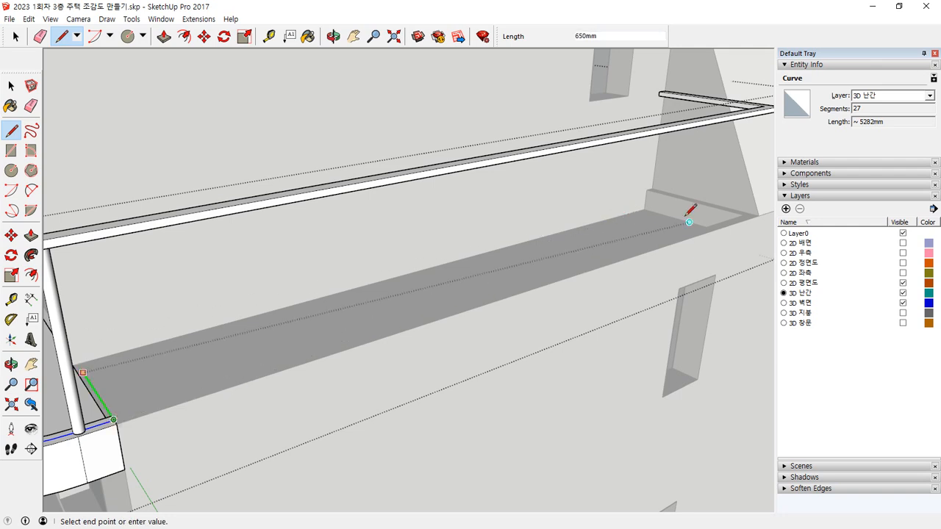
scroll(741, 204, "up", 3)
middle_click_drag(733, 212, 425, 320)
left_click(425, 321)
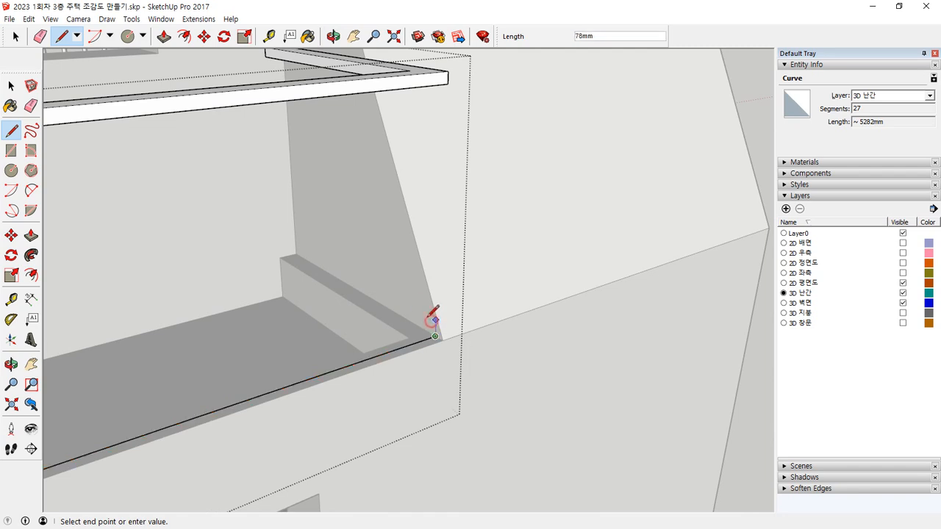
Step: Draw a line along the middle of the side parapet's top to meet the front line, and erase the overshoot at the corner
scroll(295, 252, "up", 3)
left_click(288, 254)
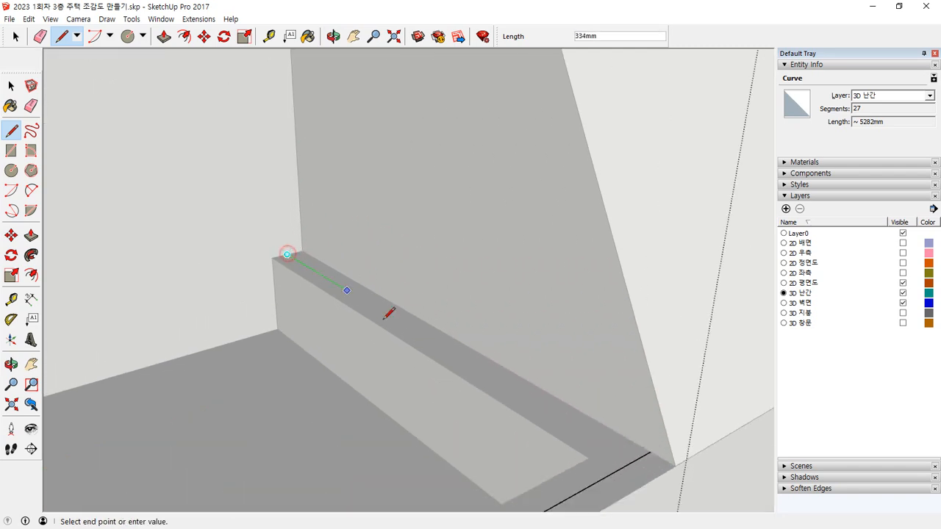
left_click(634, 461)
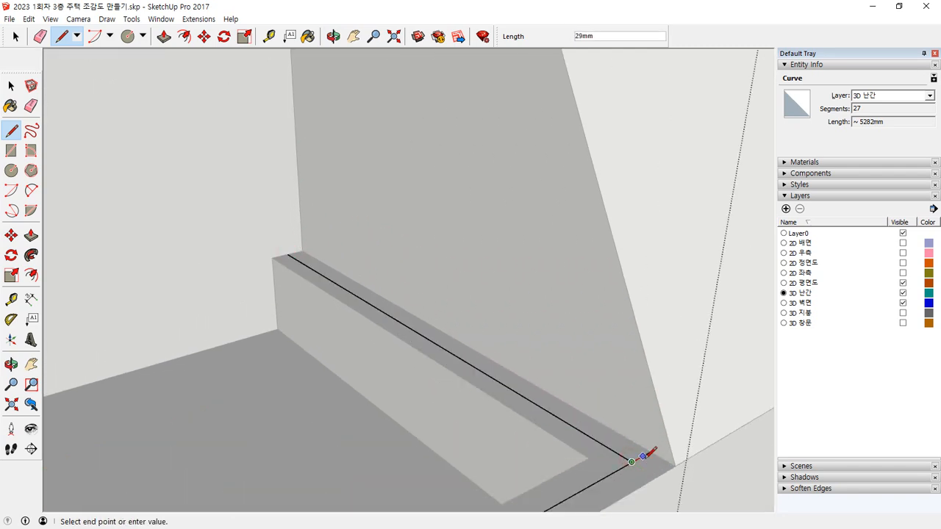
key("e")
scroll(609, 440, "down", 4)
middle_click_drag(603, 429, 357, 378)
Step: Select the curved balcony path together with the new parapet lines and weld them into one continuous curve
key("space")
left_click(311, 368)
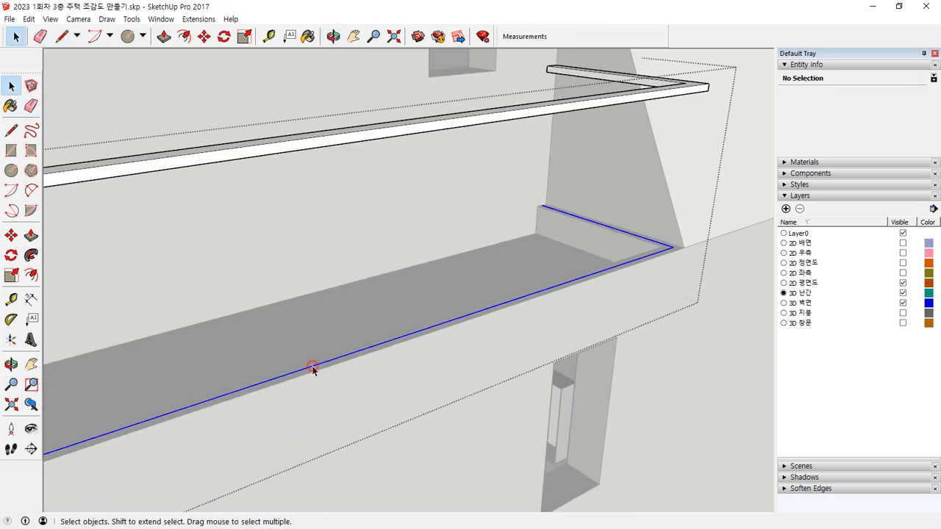
scroll(311, 367, "down", 2)
middle_click_drag(299, 374, 640, 317, "shift")
scroll(417, 405, "up", 3)
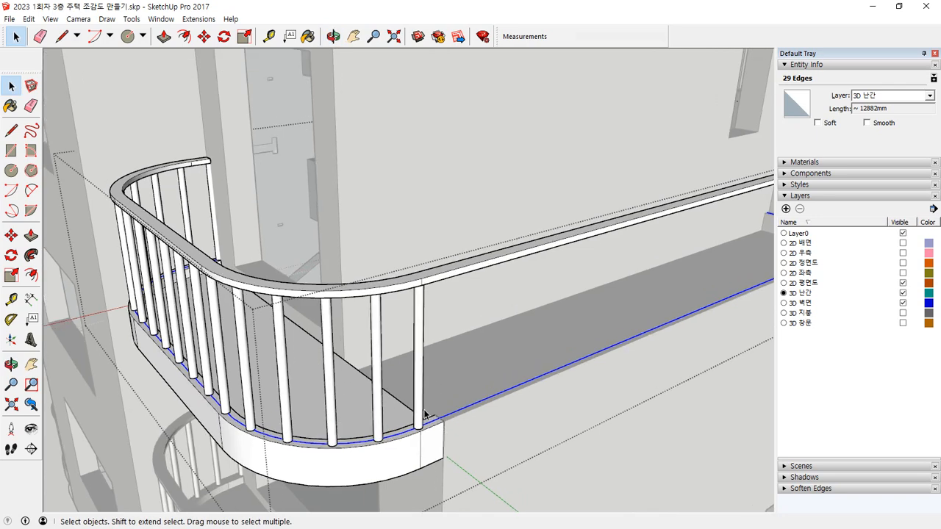
left_click(206, 20)
left_click(208, 46)
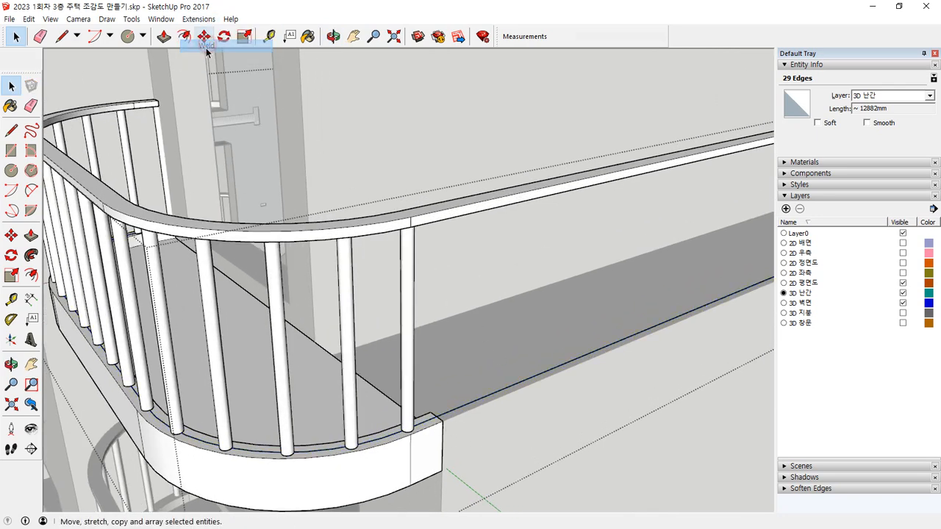
Step: Delete the upper balcony's balusters one by one, keeping only the two nearest the handrail's wall end
scroll(423, 366, "down", 3)
middle_click_drag(463, 341, 442, 345)
left_click(408, 342)
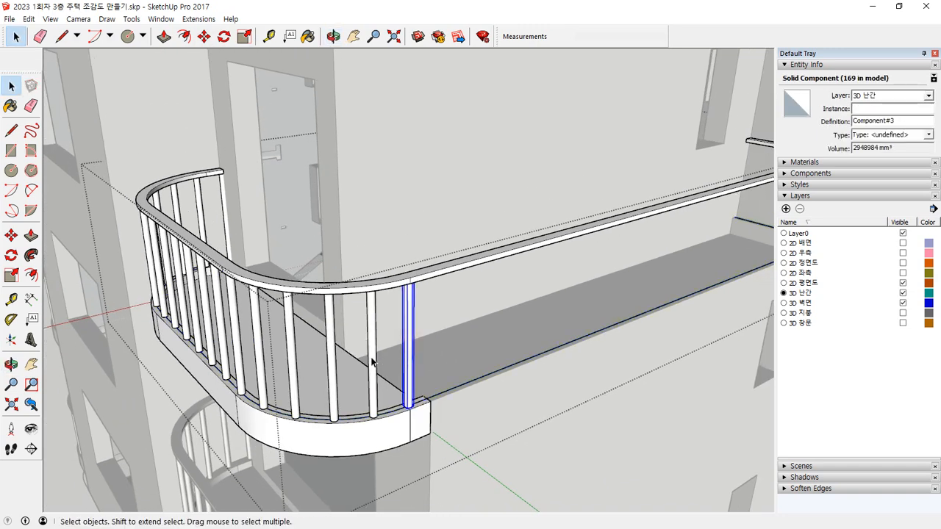
key("Delete")
left_click(375, 360)
key("Delete")
left_click(332, 361)
key("Delete")
left_click(287, 361)
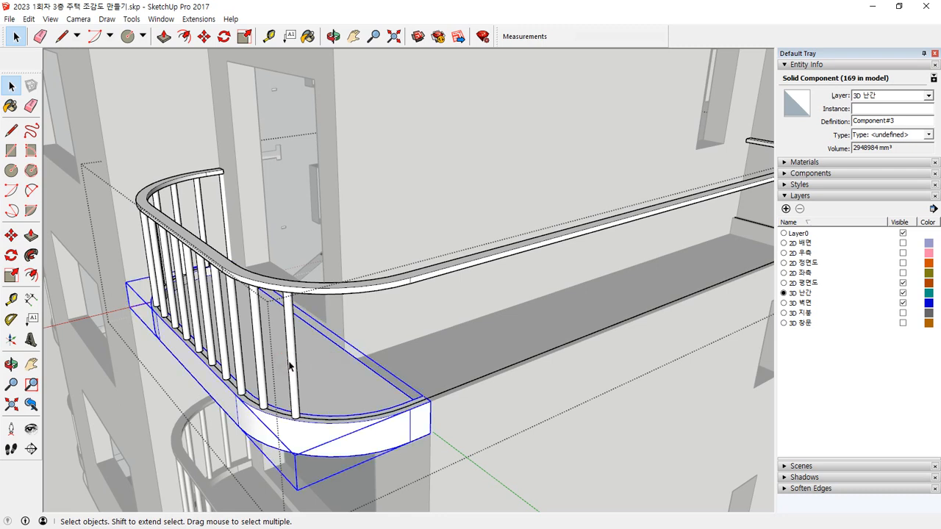
left_click(288, 360)
key("Delete")
left_click(259, 360)
key("Delete")
left_click(236, 359)
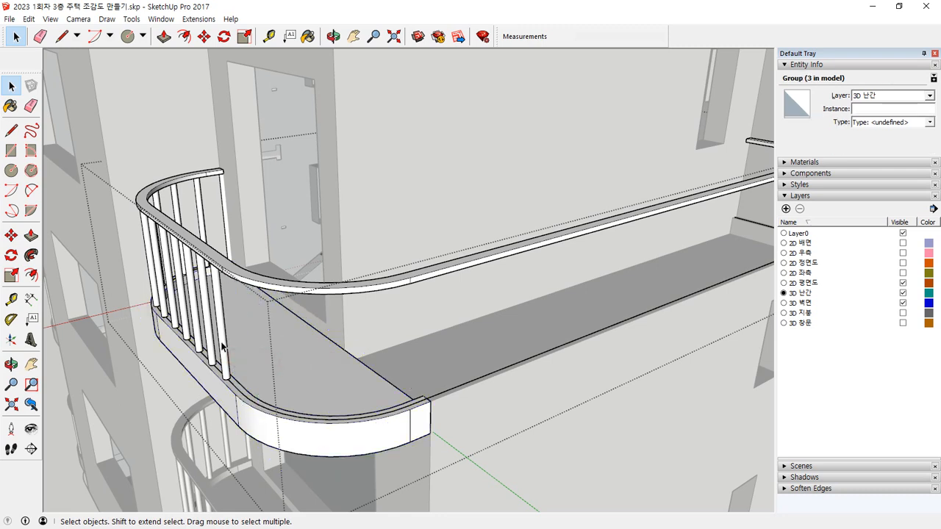
key("Delete")
left_click(200, 318)
key("Delete")
left_click(197, 316)
key("Delete")
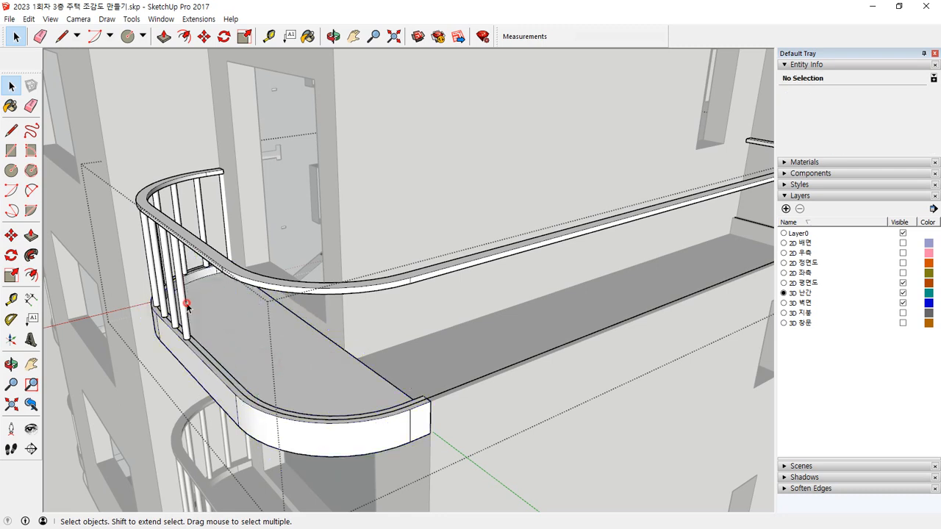
left_click(185, 302)
key("Delete")
left_click(173, 293)
key("Delete")
left_click(162, 285)
key("Delete")
key("Delete")
left_click(155, 272)
key("Delete")
left_click(164, 265)
key("Delete")
left_click(183, 255)
key("Delete")
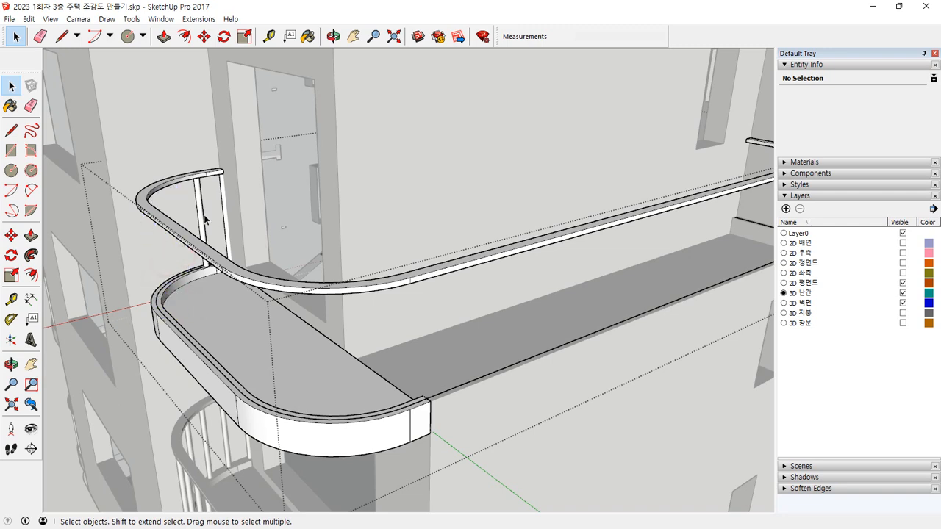
Step: Move the second baluster from the wall end out of the railing to a free spot about 1420 mm beyond the balcony
left_click(203, 224)
key("m")
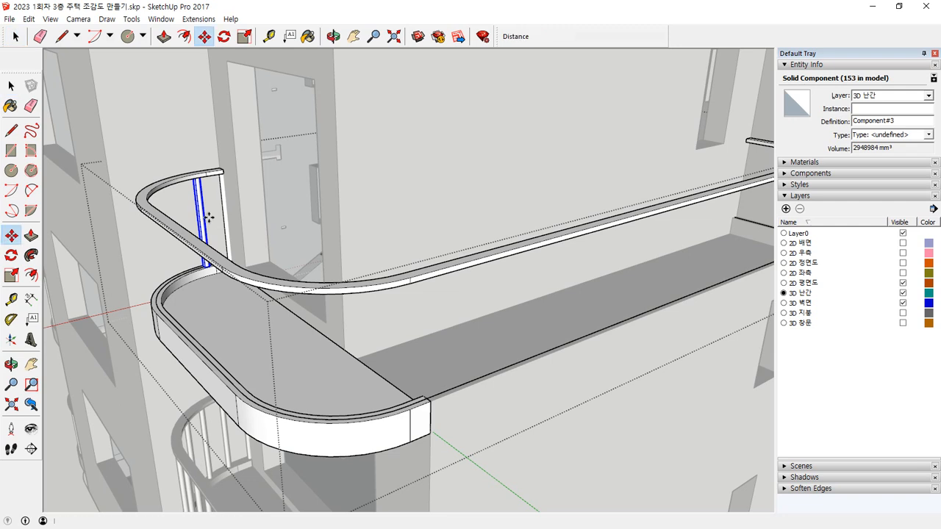
left_click(208, 224)
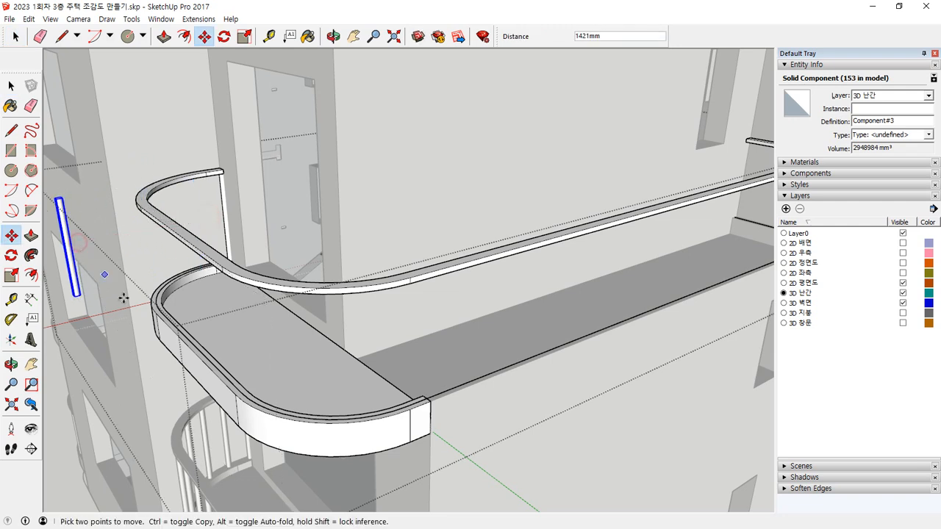
left_click(294, 406)
key("space")
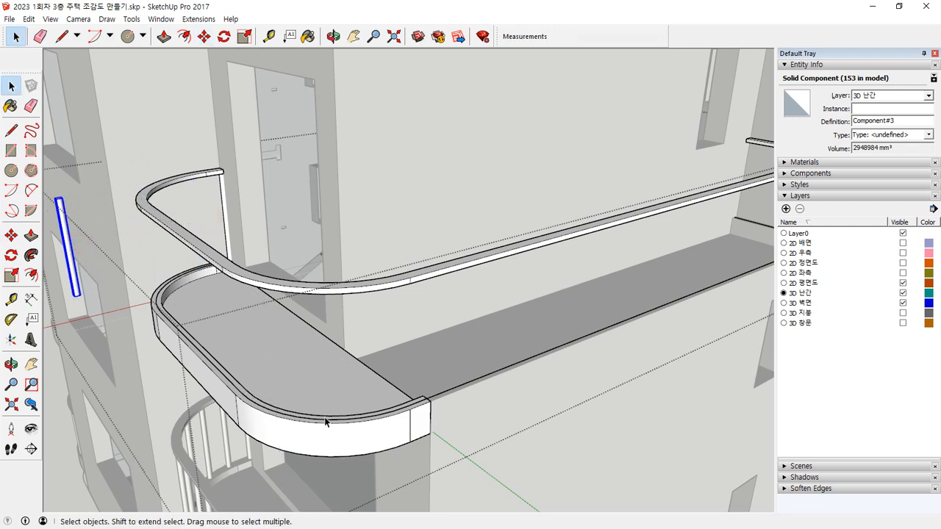
Step: Copy the detached baluster along the welded curve with PathCopy at a spacing of 300 mm
left_click(327, 417)
double_click(466, 383)
left_click(466, 383)
left_click(198, 19)
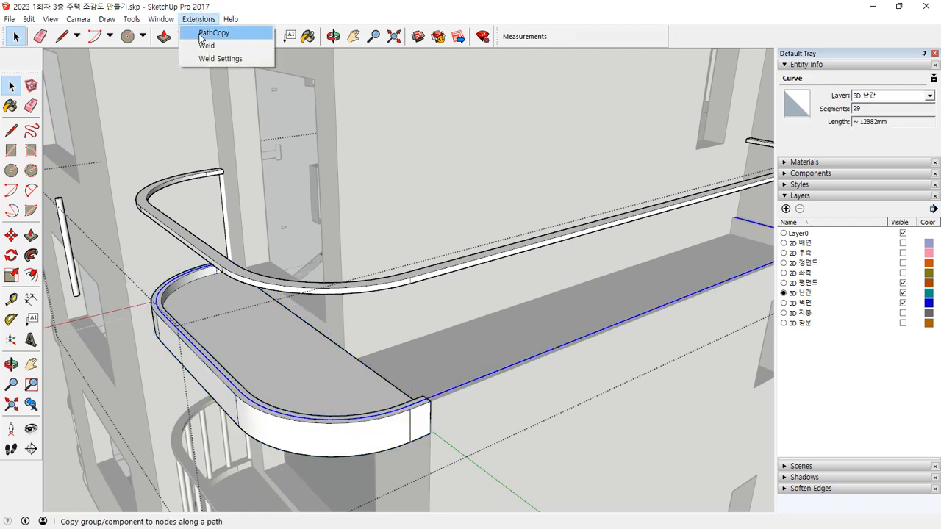
left_click(207, 32)
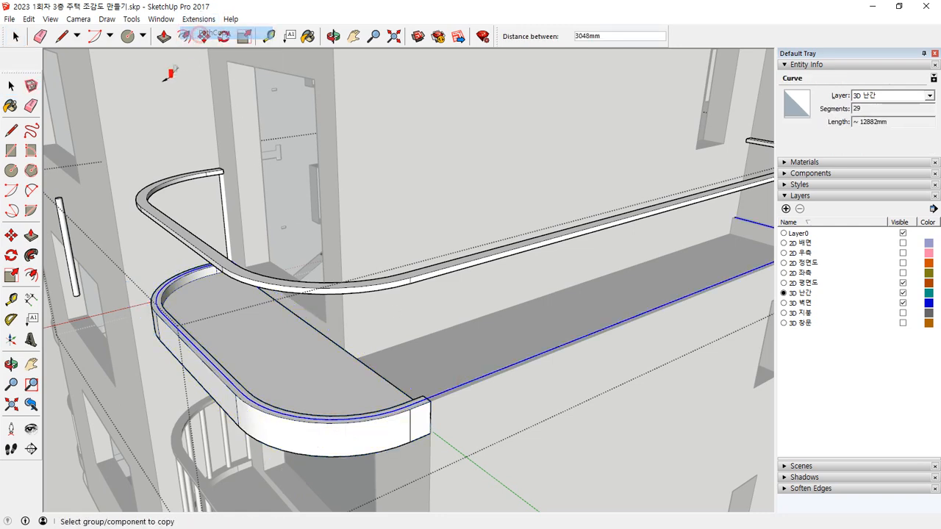
left_click(67, 208)
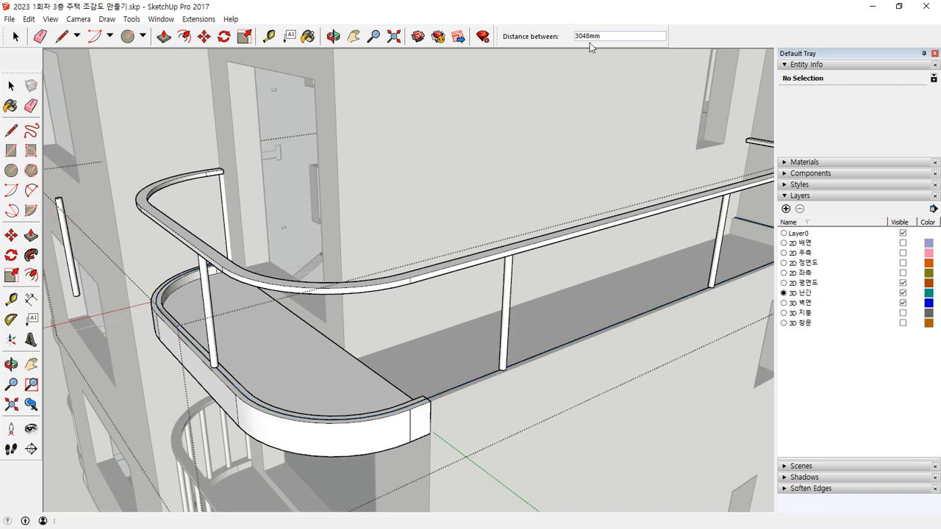
type("0")
key("Return")
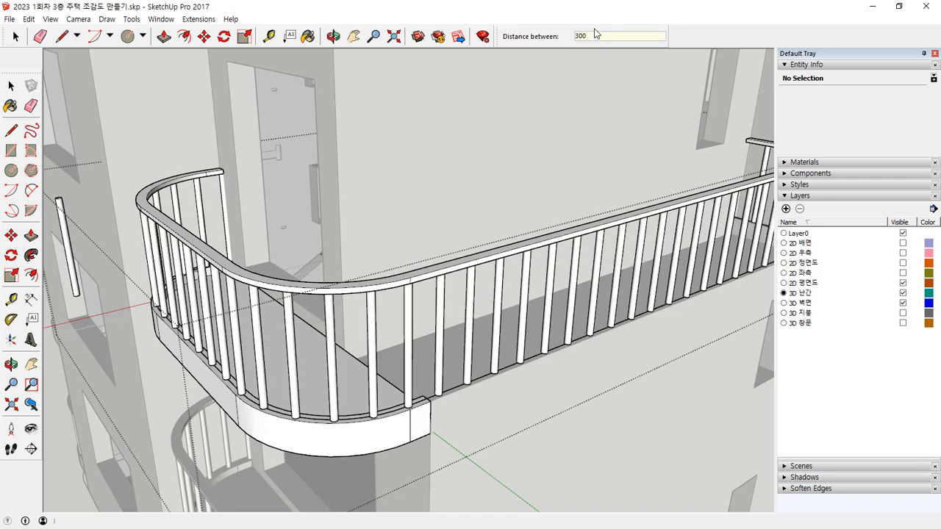
Step: Delete the detached source baluster and the baluster at the balcony handrail's wall end
key("space")
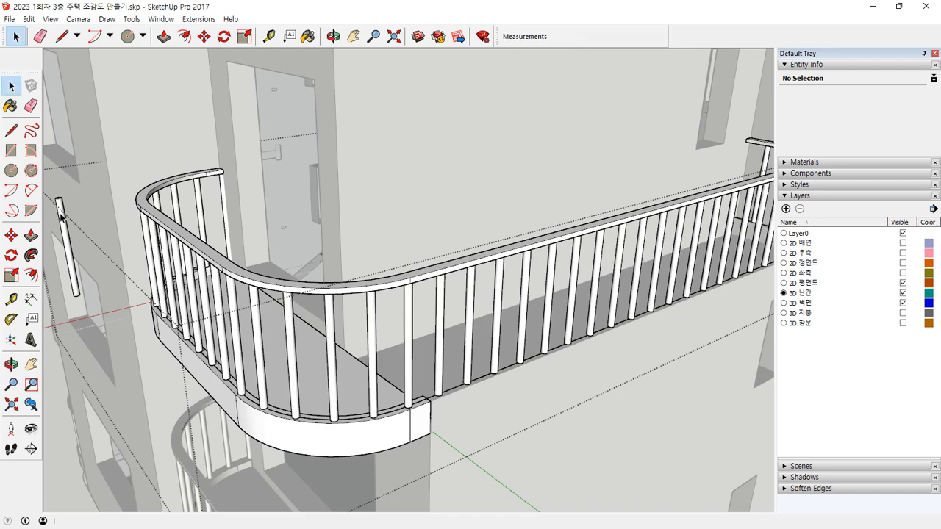
left_click(63, 211)
key("Delete")
scroll(328, 338, "down", 2)
middle_click_drag(533, 309, 177, 301)
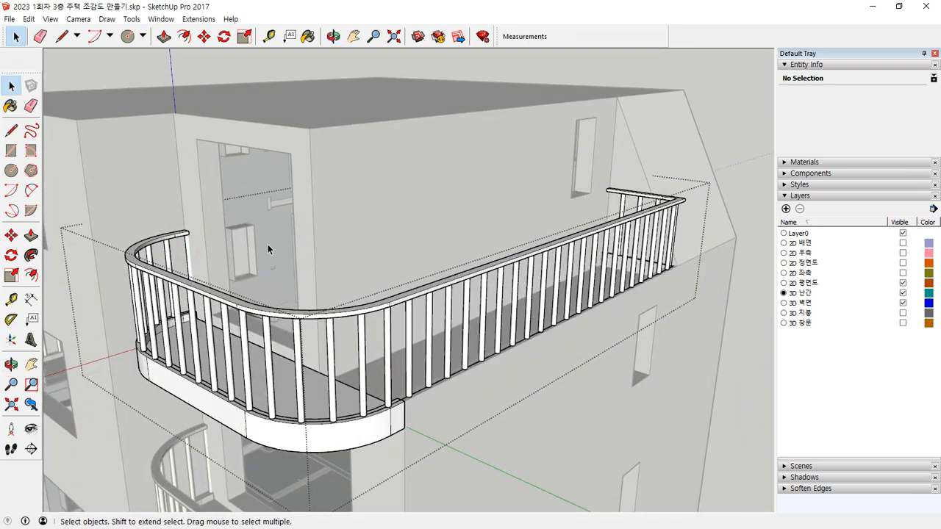
left_click(188, 252)
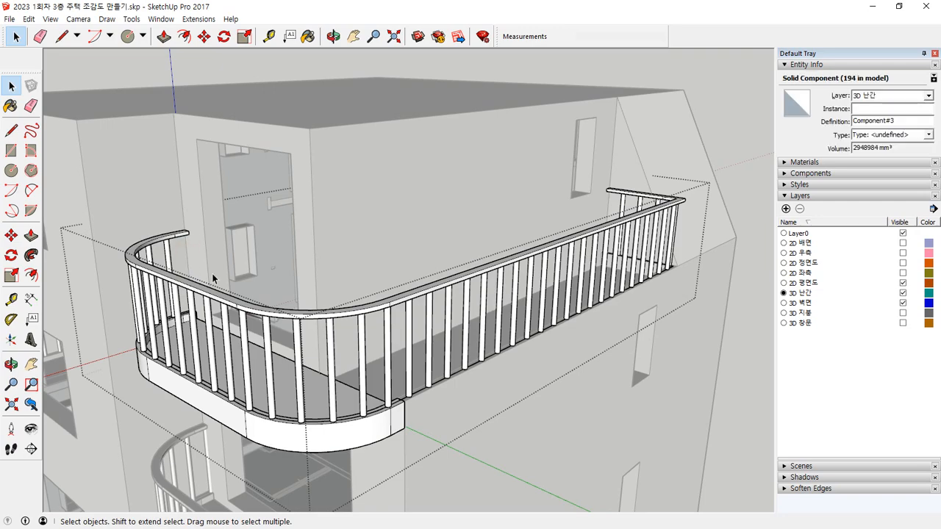
middle_click_drag(202, 265, 138, 224)
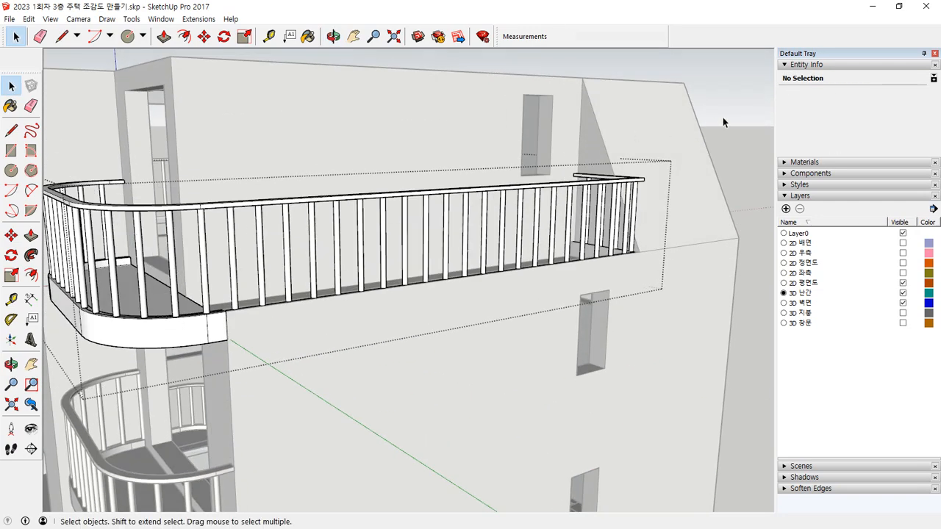
Step: Close the railing group and make the 3D 창문 and 3D 지붕 layers visible
scroll(488, 367, "down", 5)
middle_click_drag(366, 346, 534, 415)
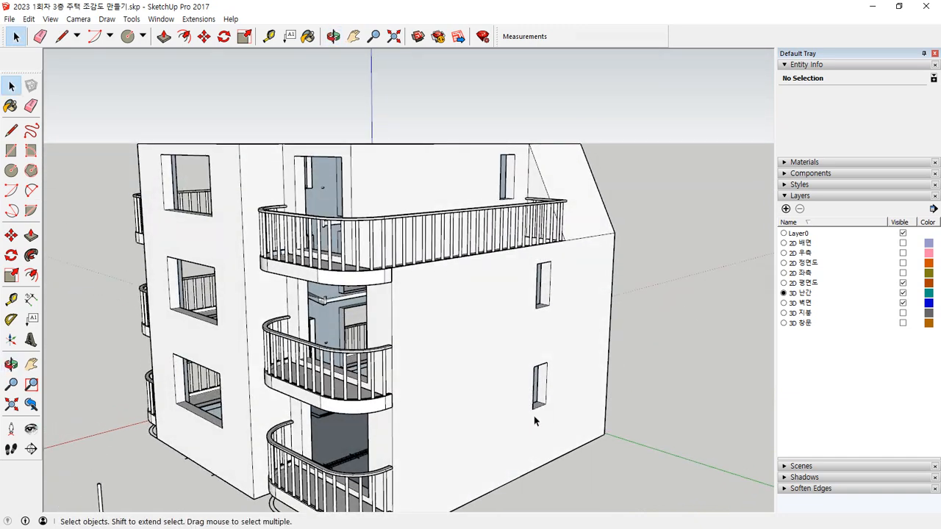
left_click(902, 323)
left_click(903, 313)
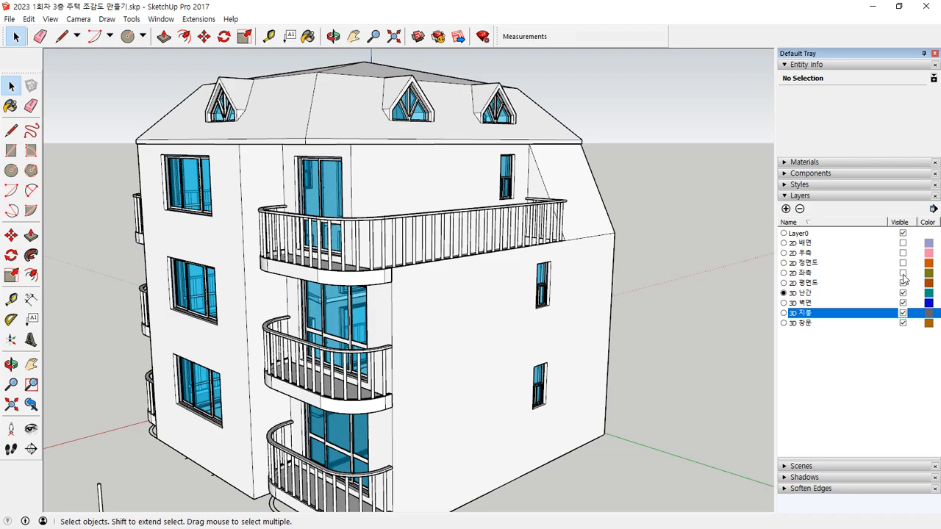
scroll(302, 296, "down", 3)
middle_click_drag(302, 296, 687, 275)
middle_click_drag(405, 341, 536, 290)
middle_click_drag(351, 328, 410, 391, "shift")
middle_click_drag(339, 437, 314, 435)
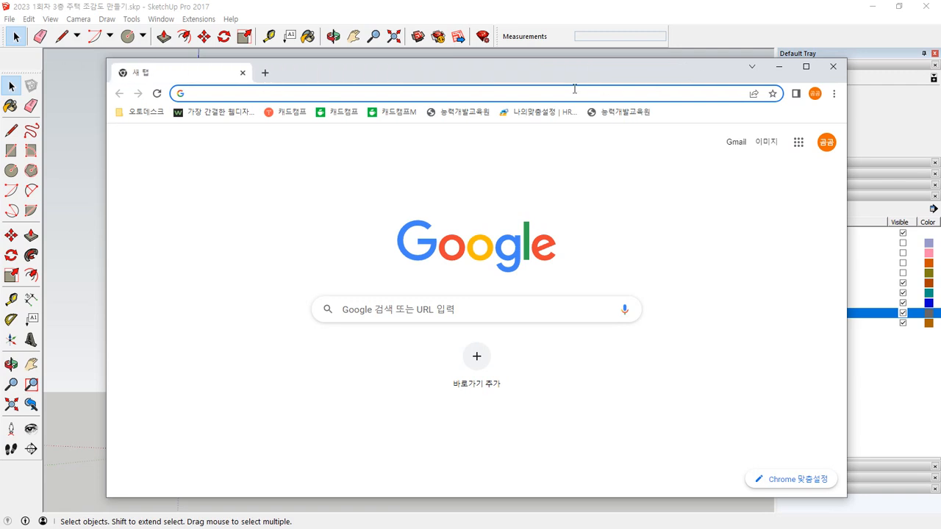
Step: Switch to the Chrome browser and go to map.naver.com
left_click(574, 89)
type("ap")
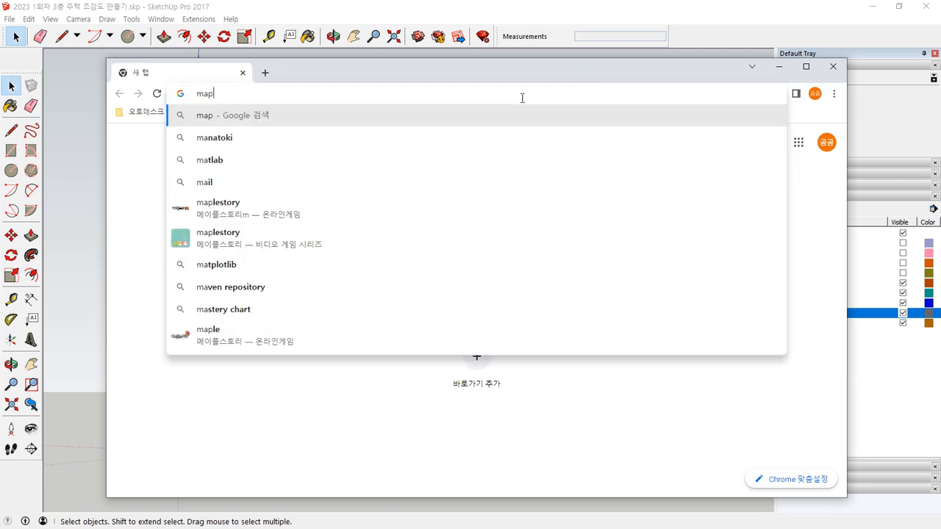
type(".naver.com")
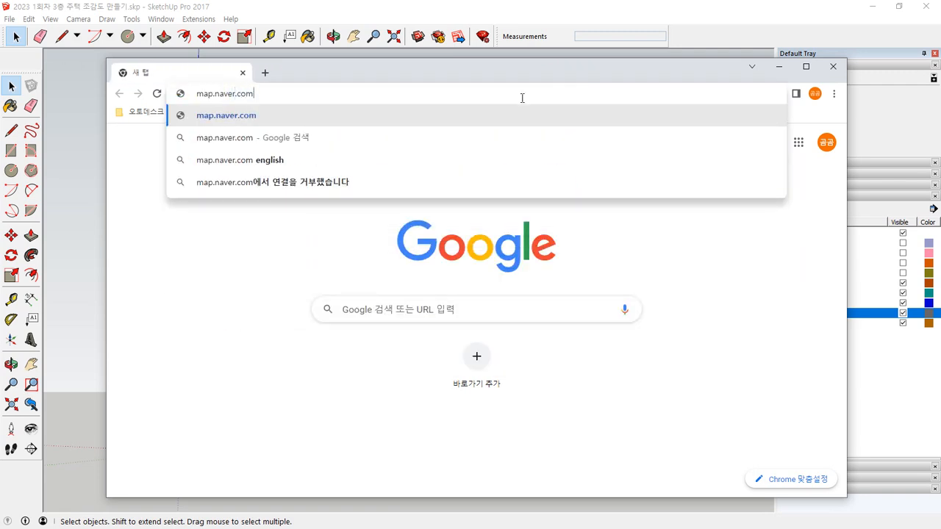
key("Return")
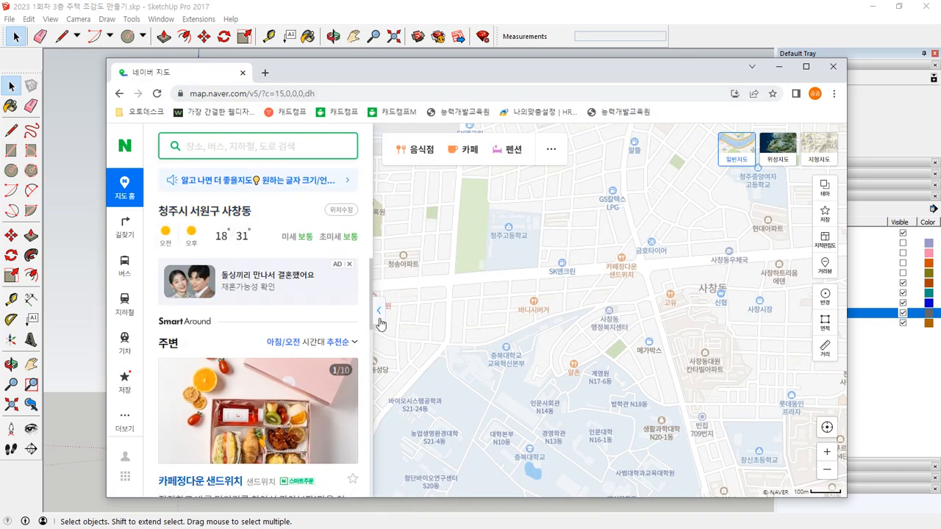
Step: Collapse the search pane and browse the street map of Cheongju for a suitable site, examining the industrial and residential districts
left_click(380, 324)
scroll(472, 299, "down", 3)
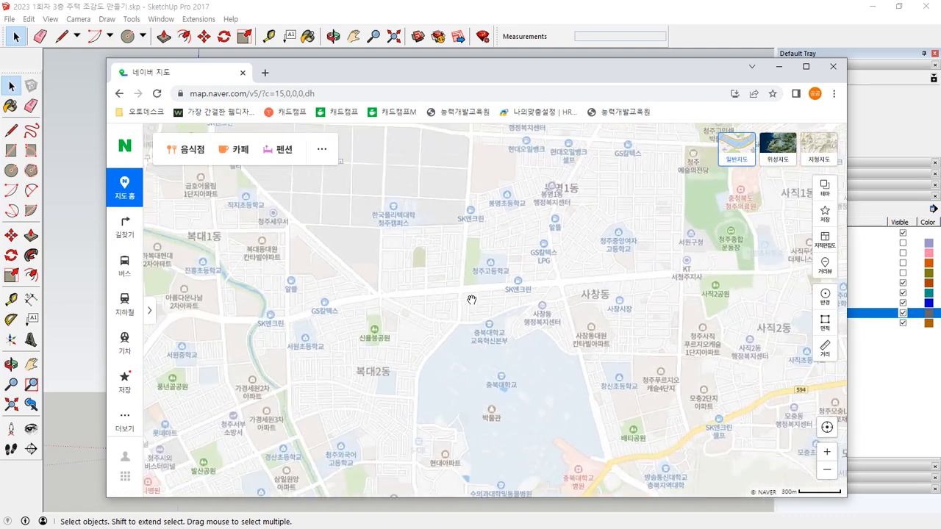
scroll(472, 300, "down", 3)
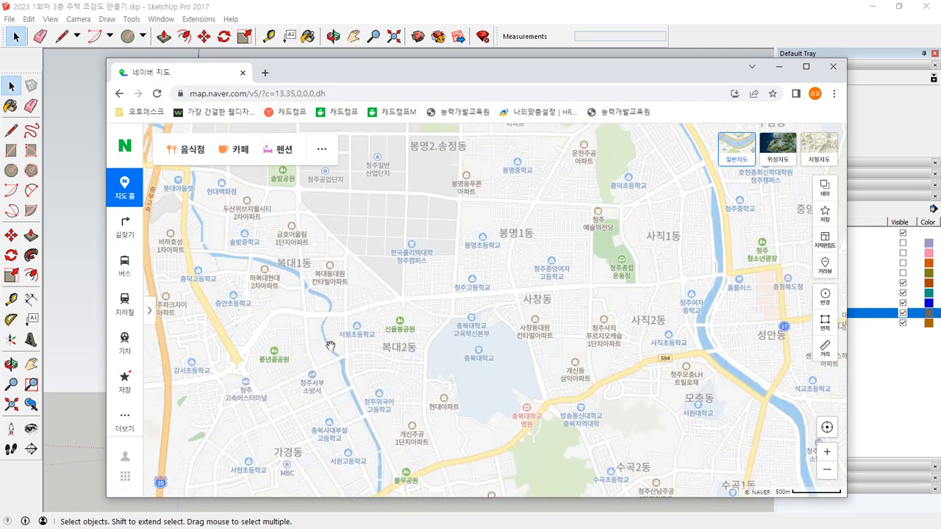
left_click_drag(331, 346, 504, 281)
left_click_drag(414, 336, 511, 294)
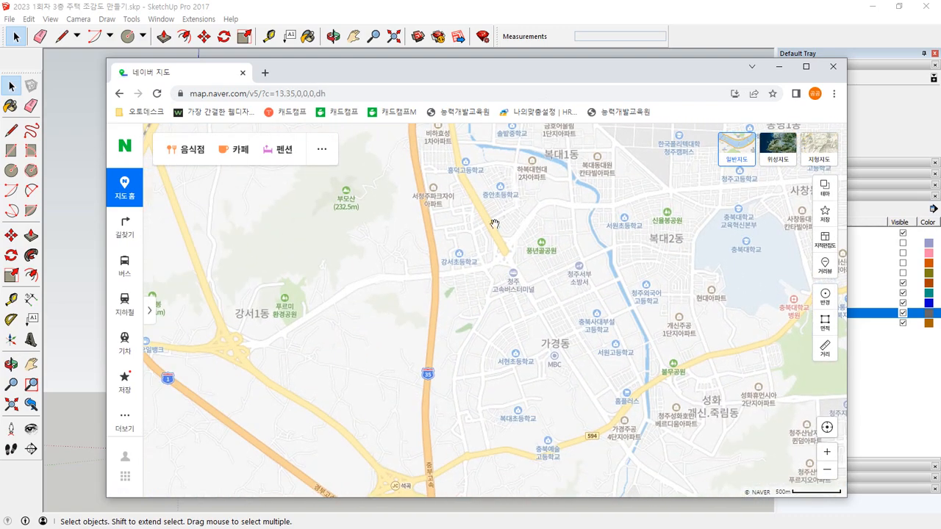
left_click_drag(494, 204, 410, 394)
scroll(448, 222, "up", 5)
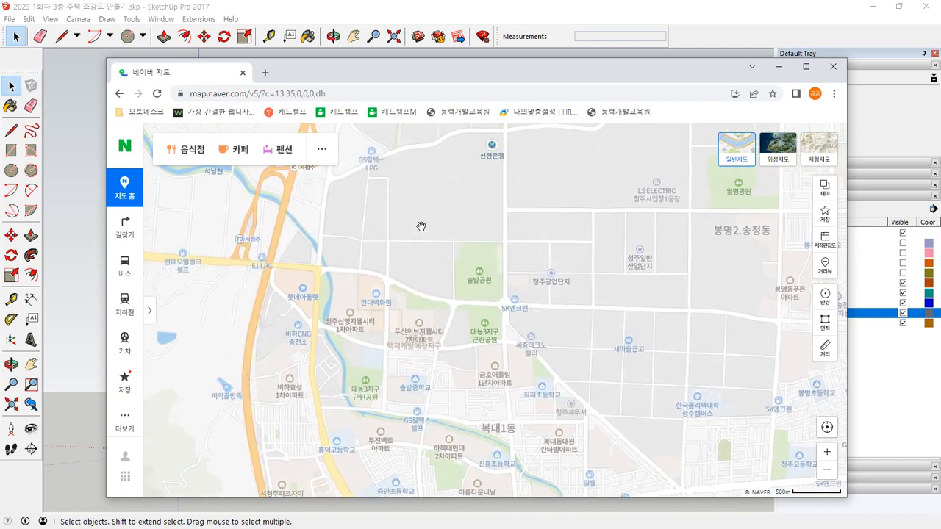
scroll(365, 196, "up", 3)
scroll(358, 235, "up", 2)
scroll(516, 288, "up", 1)
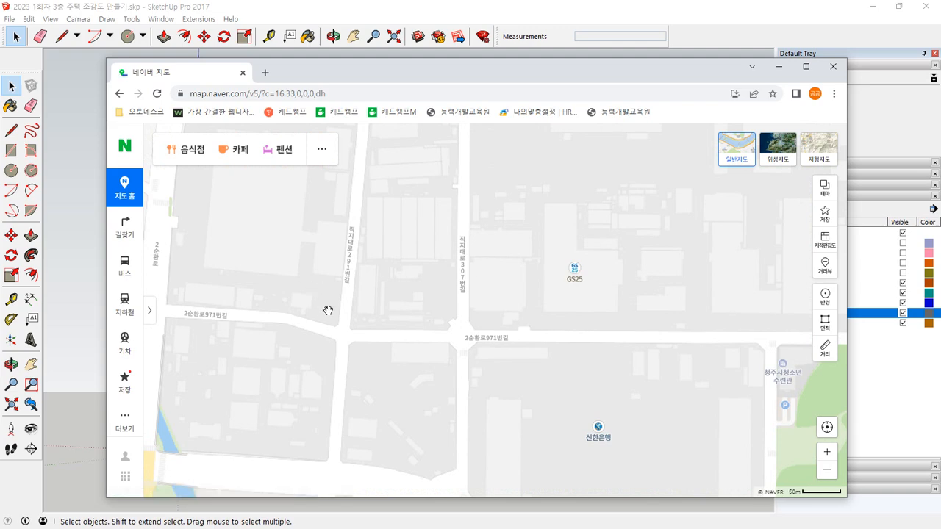
Step: Display the satellite map and examine the apartment complexes and detached-housing blocks along the main roads
scroll(327, 310, "down", 1)
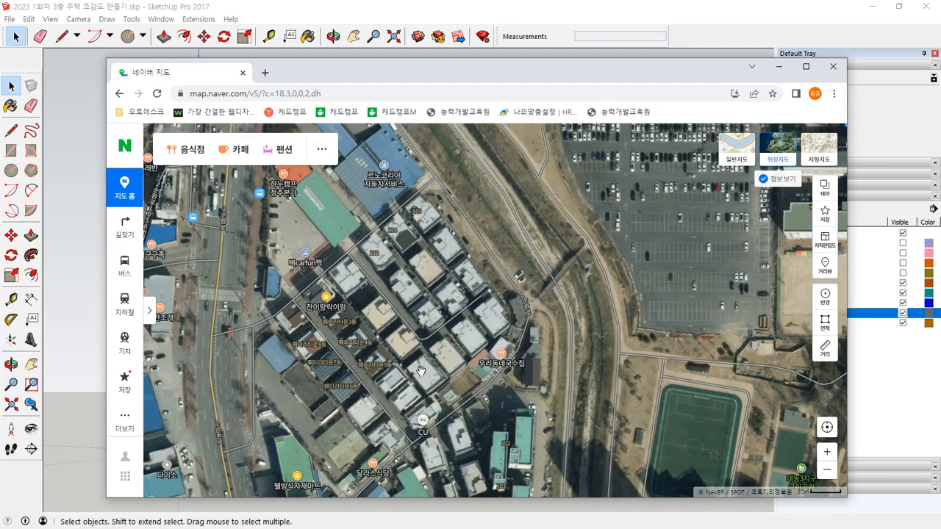
scroll(421, 372, "down", 3)
left_click_drag(421, 371, 449, 191)
left_click_drag(363, 470, 372, 302)
left_click_drag(615, 439, 433, 304)
left_click_drag(493, 334, 477, 380)
left_click_drag(624, 338, 579, 223)
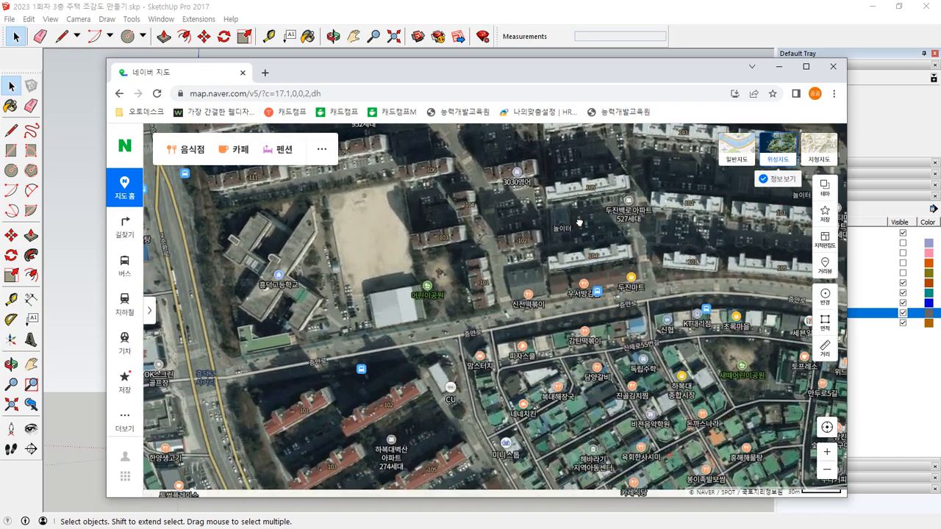
left_click_drag(639, 478, 654, 350)
left_click_drag(472, 351, 665, 317)
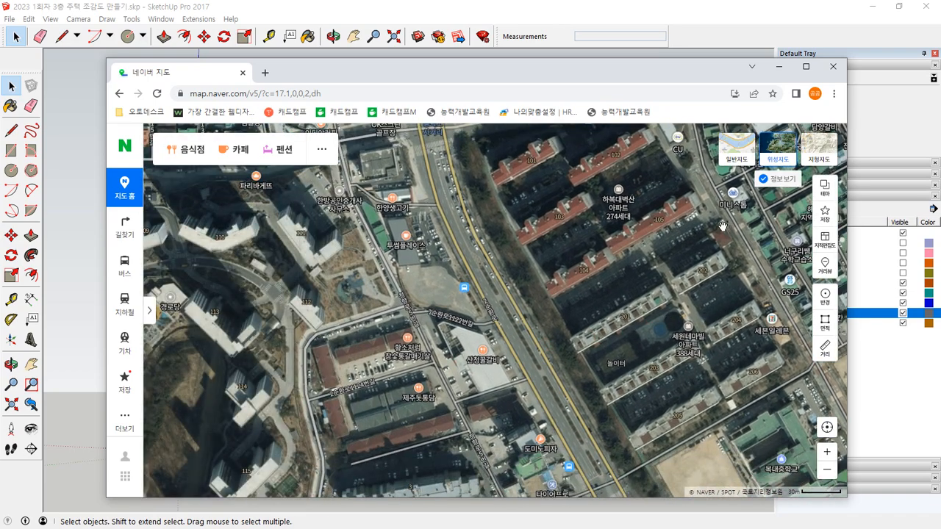
left_click_drag(727, 225, 352, 319)
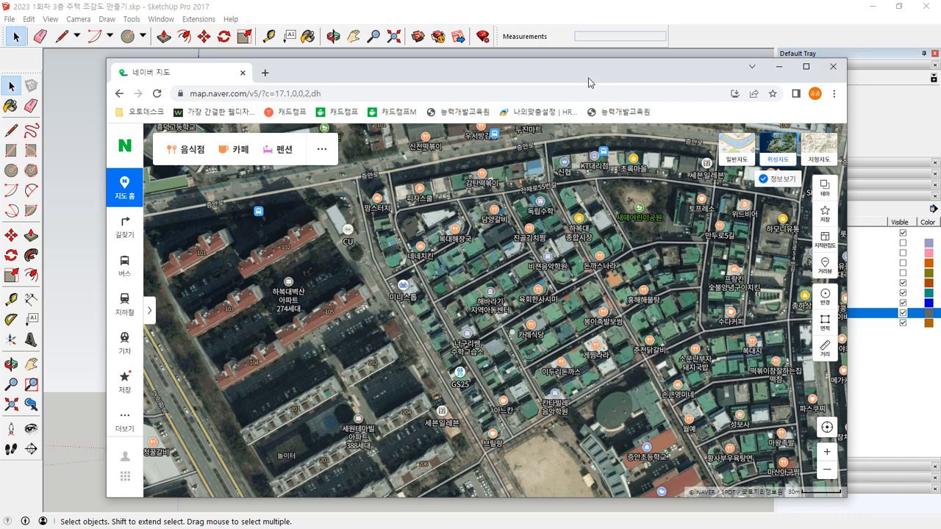
Step: Switch back to SketchUp and insert the map image 맵 캡쳐.png on the ground at the house
left_click_drag(588, 79, 0, 408)
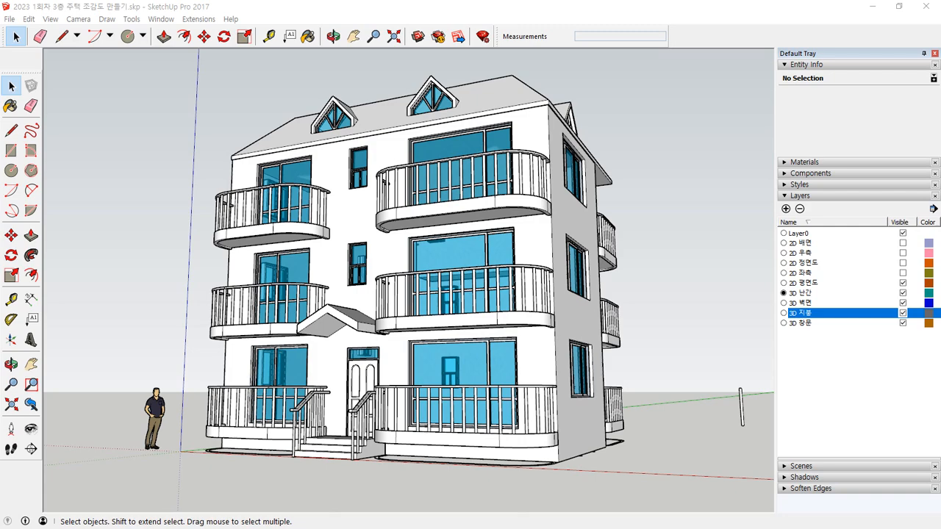
key("alt+Tab")
left_click(526, 281)
mouse_move(532, 78)
left_mouse_down()
mouse_move(50, 111)
mouse_move(0, 134)
left_mouse_up()
scroll(357, 261, "down", 5)
mouse_move(362, 266)
middle_mouse_down()
mouse_move(378, 395)
mouse_move(354, 433)
middle_mouse_up()
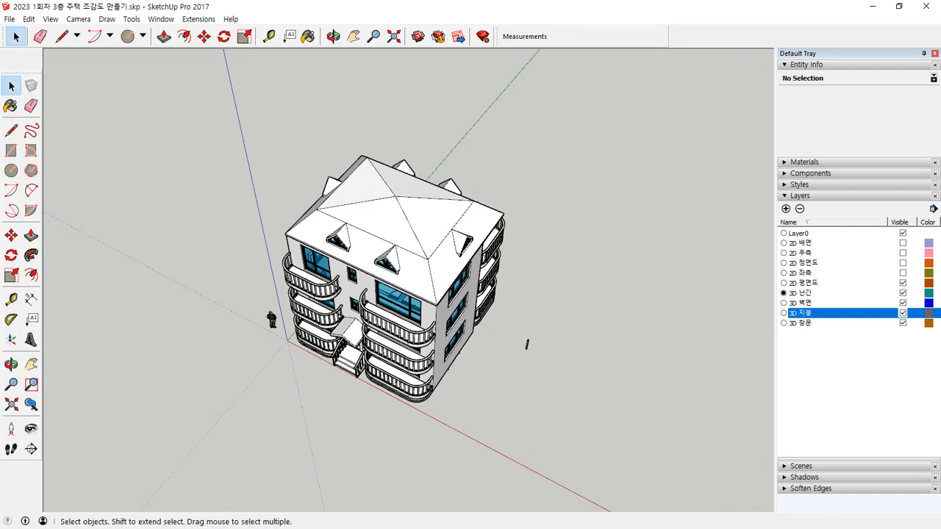
left_click_drag(0, 353, 290, 399)
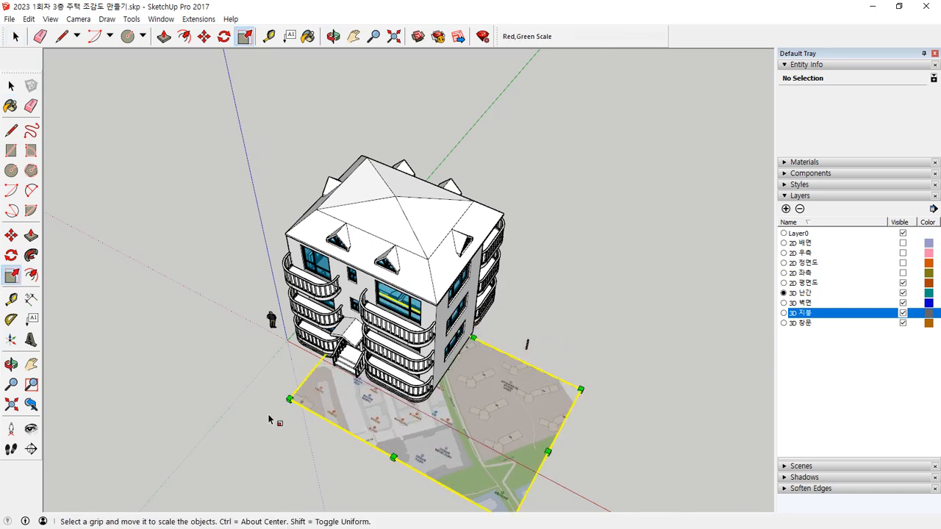
Step: Enlarge the map image uniformly from its far corner by a factor of 1.88 and again by about 1.85
scroll(197, 266, "up", 2)
scroll(273, 319, "down", 5)
left_click_drag(552, 401, 619, 392)
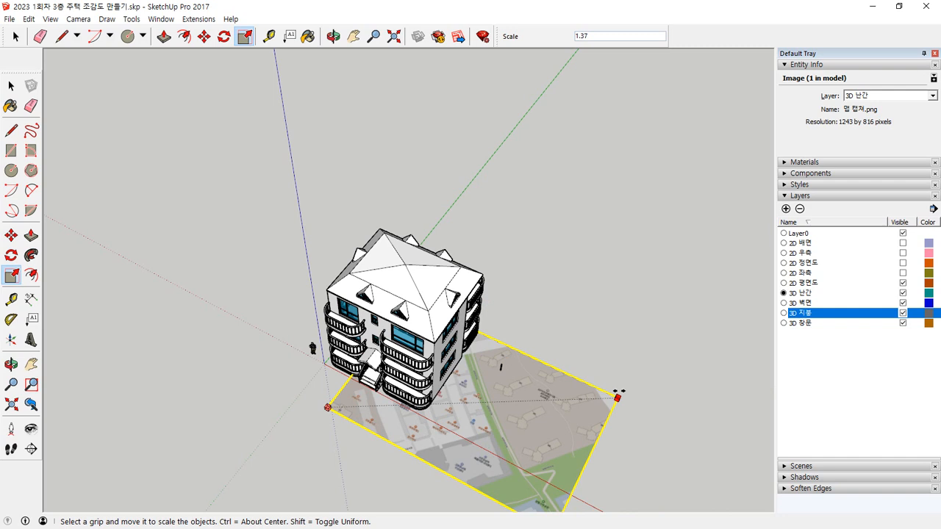
key("Escape")
left_click_drag(536, 401, 724, 396)
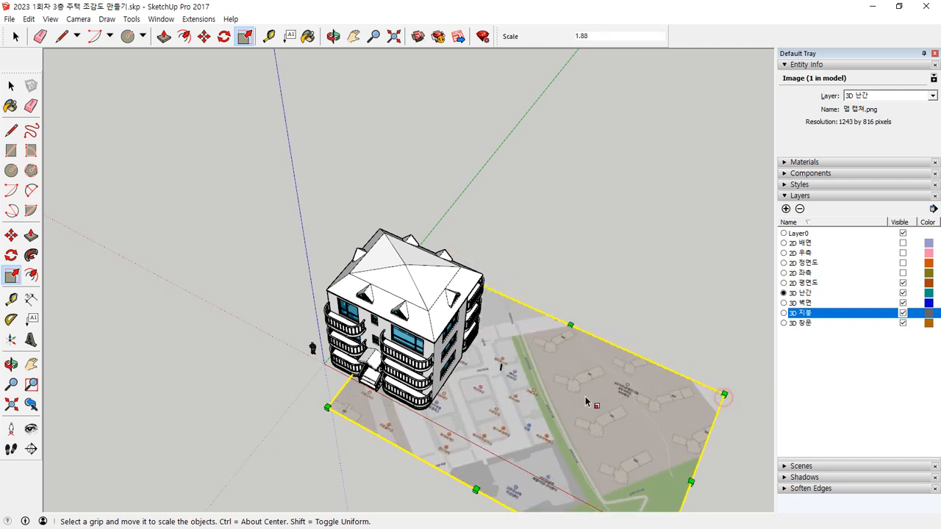
scroll(587, 402, "down", 4)
middle_click_drag(598, 408, 403, 339, "shift")
scroll(403, 339, "up", 1)
left_click_drag(475, 331, 707, 323)
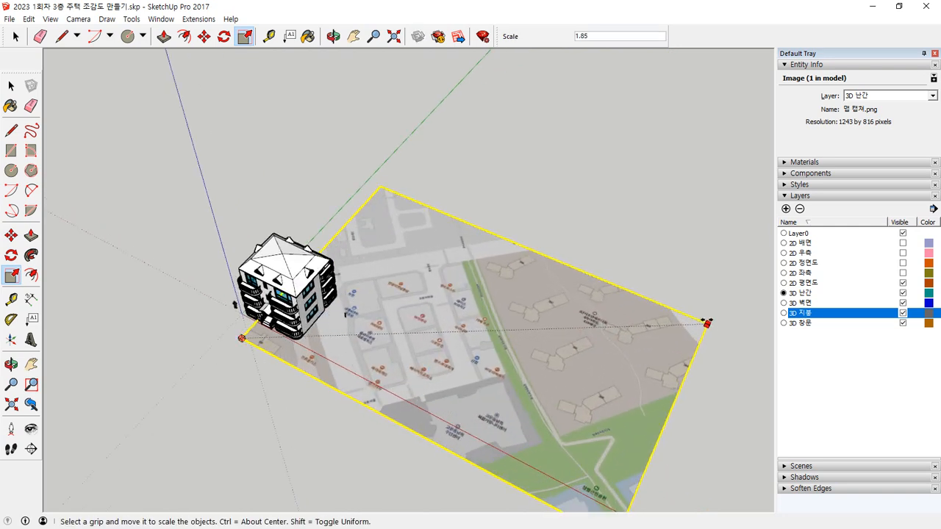
Step: Extend the map image uniformly beyond the house from its near corner, and scale it about its center by about 1.75
left_click_drag(242, 338, 55, 345)
middle_click_drag(258, 376, 253, 290)
scroll(352, 337, "down", 3)
scroll(396, 336, "down", 2)
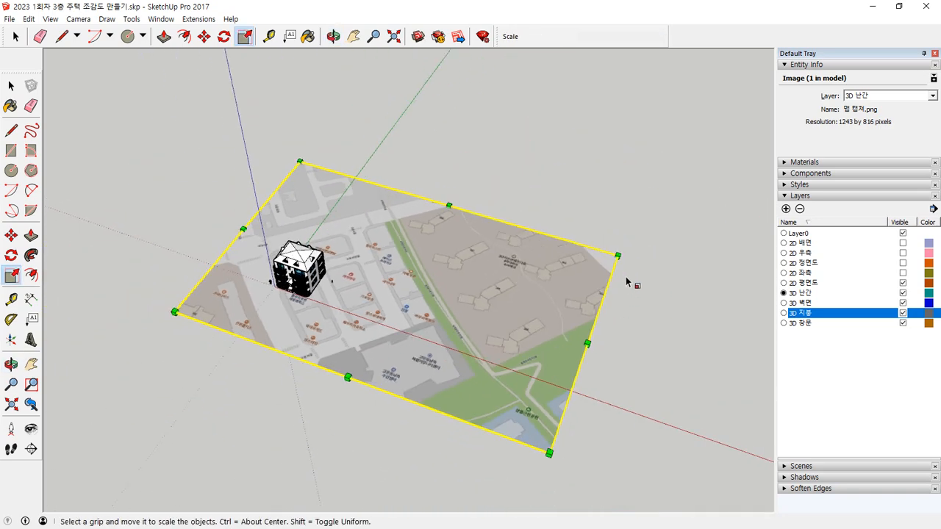
left_click_drag(617, 256, 769, 237)
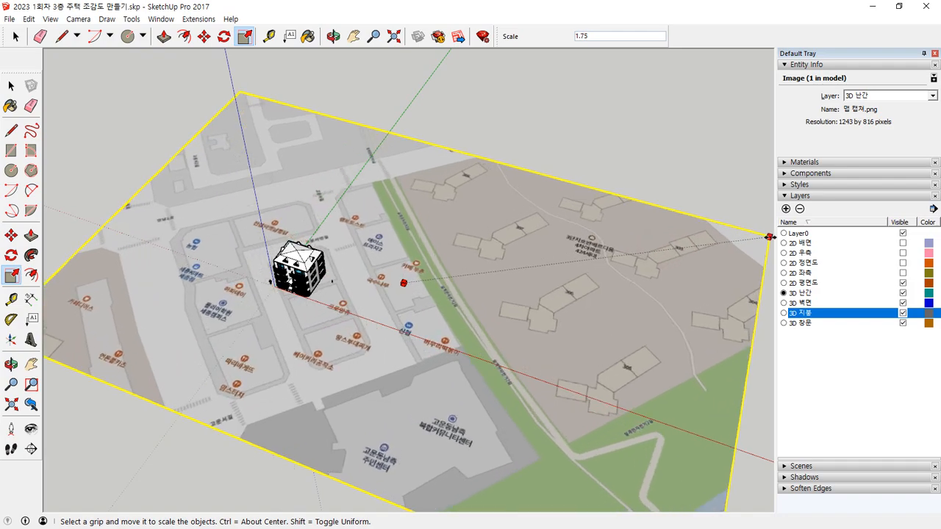
Step: Rotate the map image about 43.3 degrees around the road junction, using the street edge as reference, to align the streets with the house
scroll(395, 344, "down", 3)
middle_click_drag(399, 360, 531, 408)
scroll(424, 349, "up", 7)
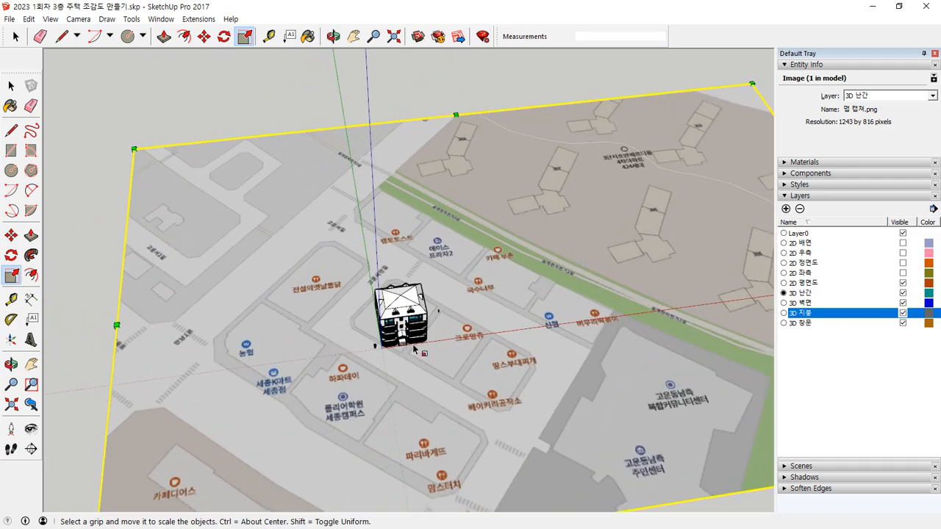
scroll(499, 355, "down", 3)
scroll(500, 354, "up", 3)
middle_click_drag(500, 355, 368, 362)
scroll(408, 375, "down", 4)
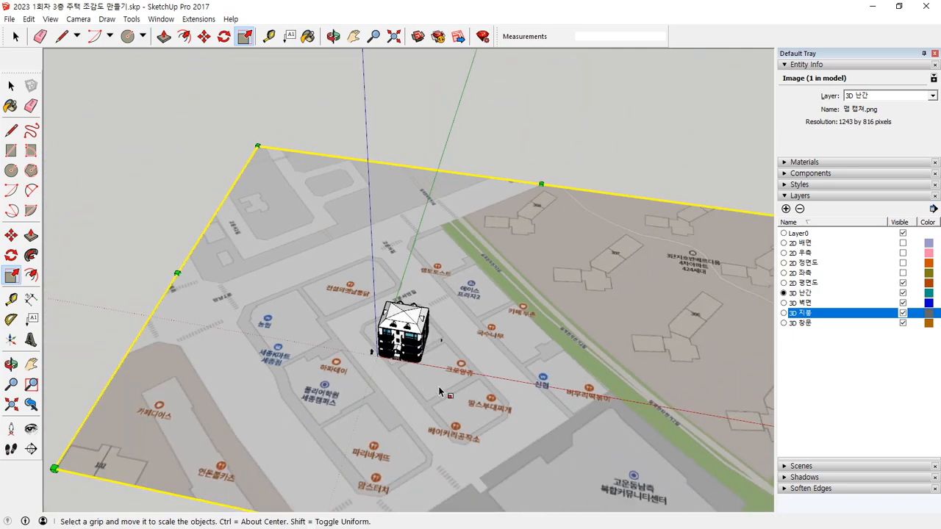
key("q")
scroll(284, 303, "up", 5)
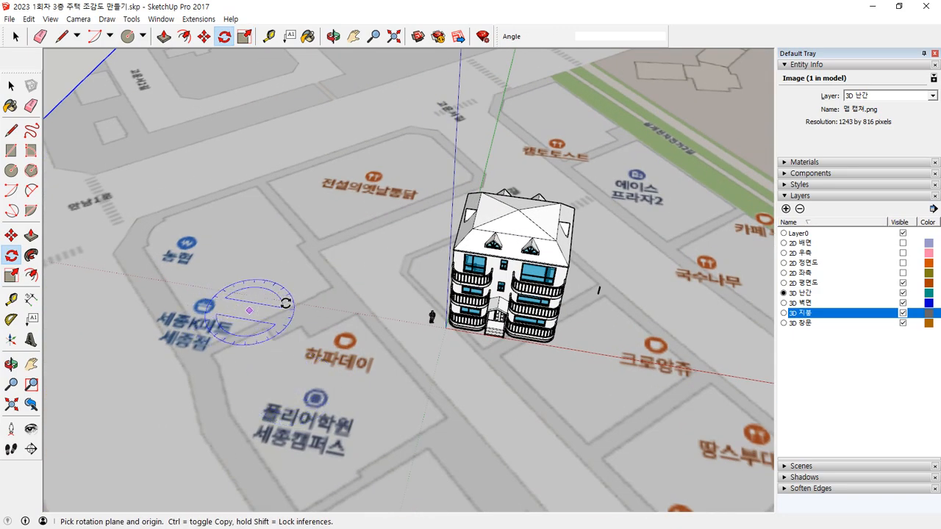
scroll(322, 250, "up", 2)
scroll(321, 250, "up", 1)
left_click(320, 254)
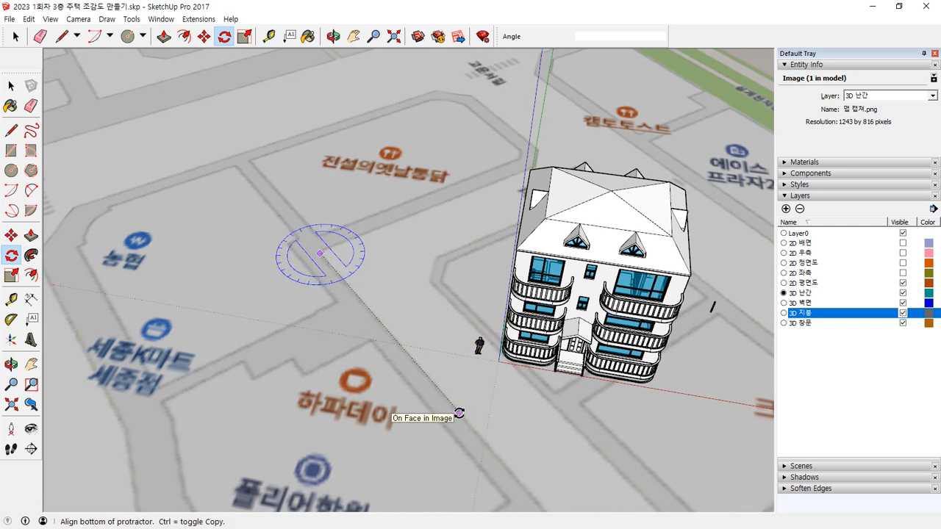
left_click(458, 413)
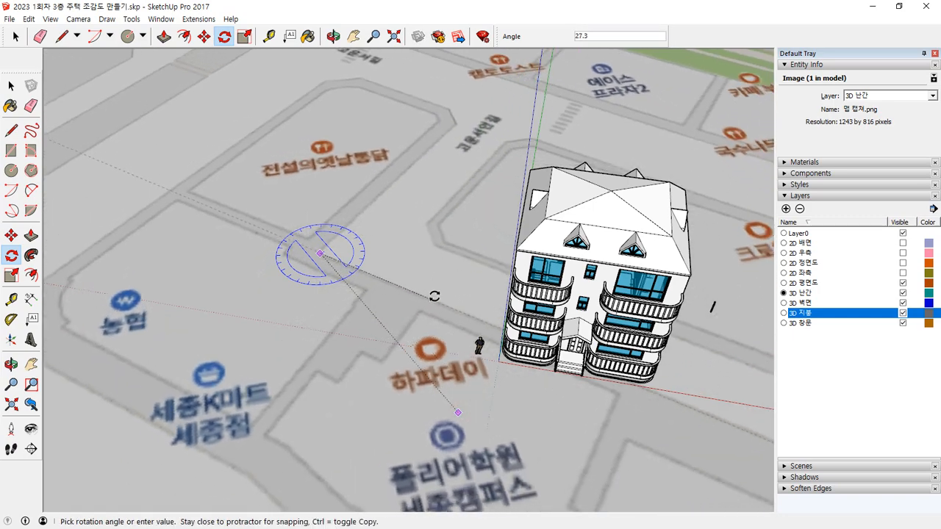
left_click(440, 265)
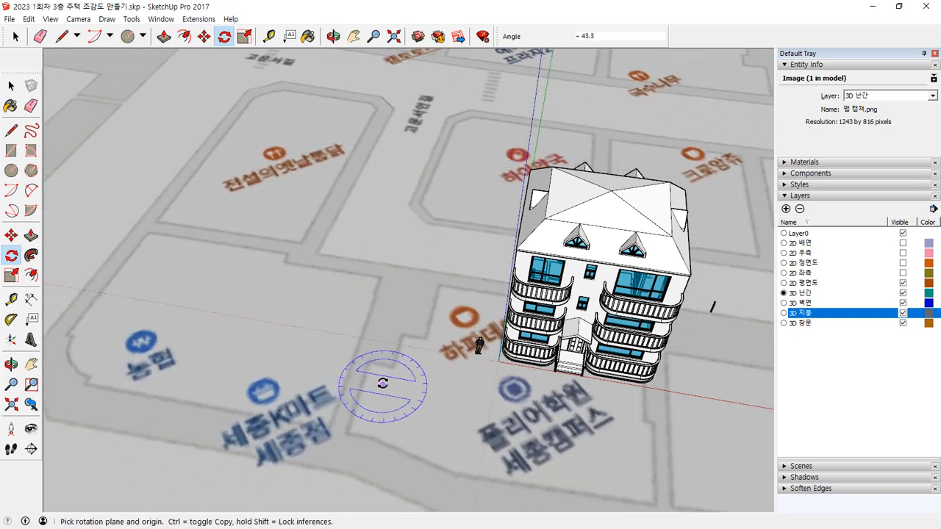
Step: Scale the rotated map image down uniformly from its far corner to suit the size of the house
scroll(381, 384, "down", 3)
middle_click_drag(570, 344, 519, 311)
scroll(550, 363, "down", 4)
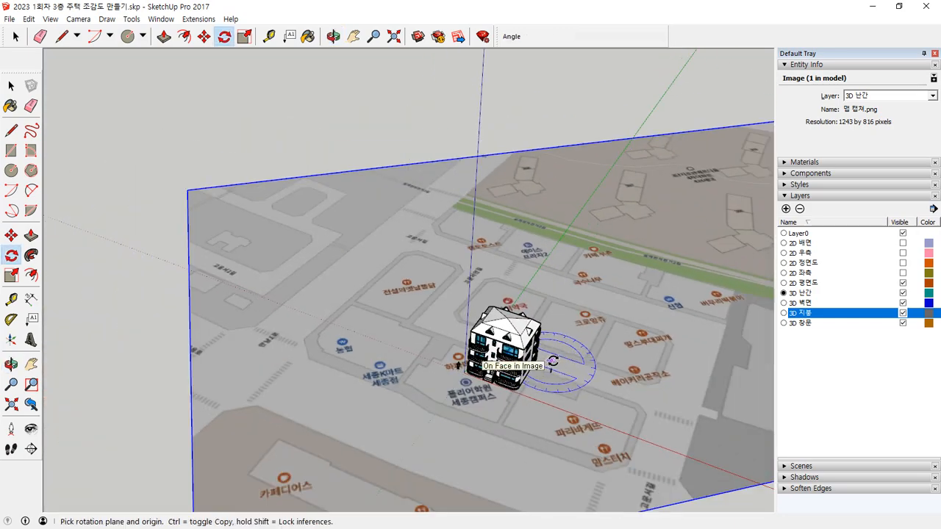
middle_click_drag(601, 372, 469, 333, "shift")
scroll(468, 333, "down", 2)
key("s")
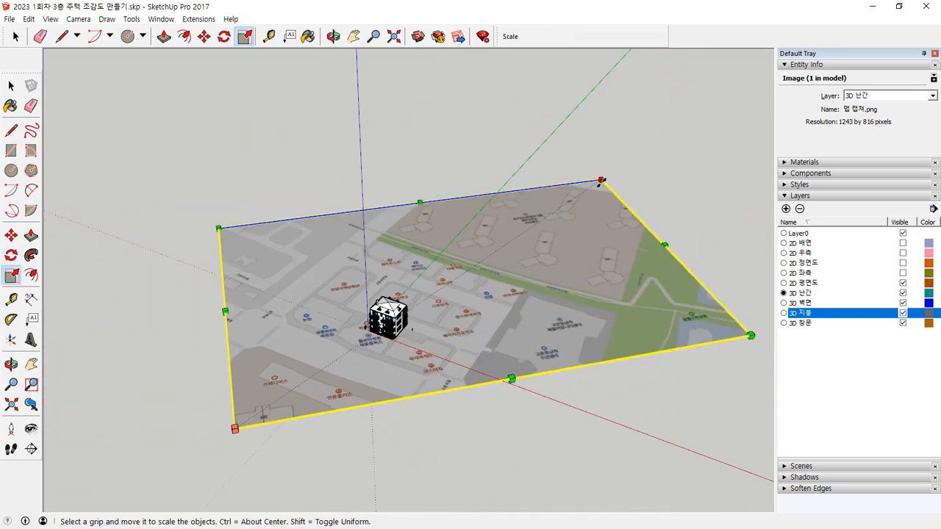
left_click_drag(601, 180, 465, 270)
scroll(423, 335, "up", 4)
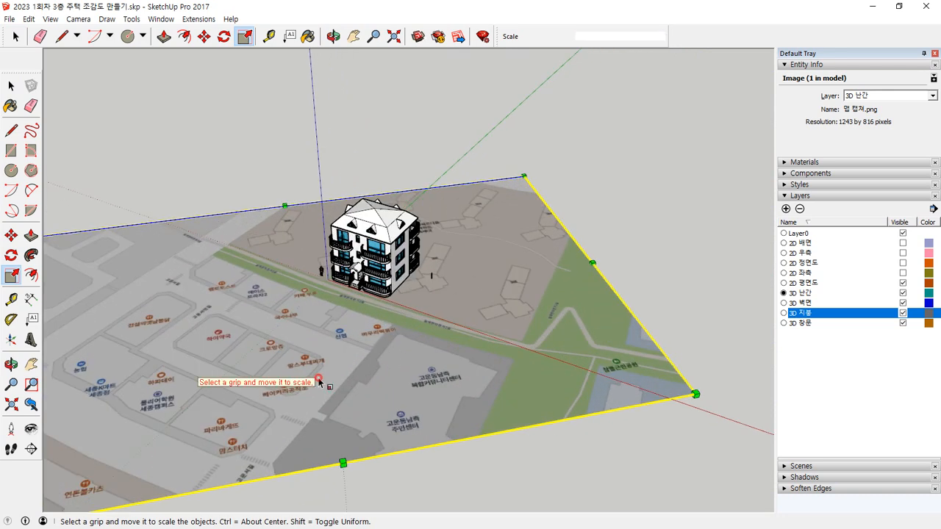
left_click(372, 377)
left_click(335, 394)
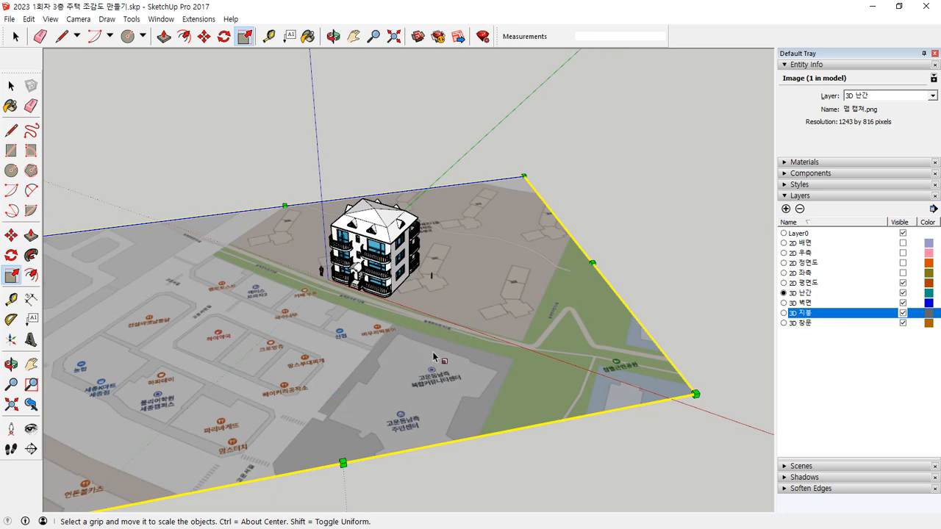
Step: Move the map image so its street area lies under the house, and enlarge it uniformly by 1.29
key("m")
left_click(373, 384)
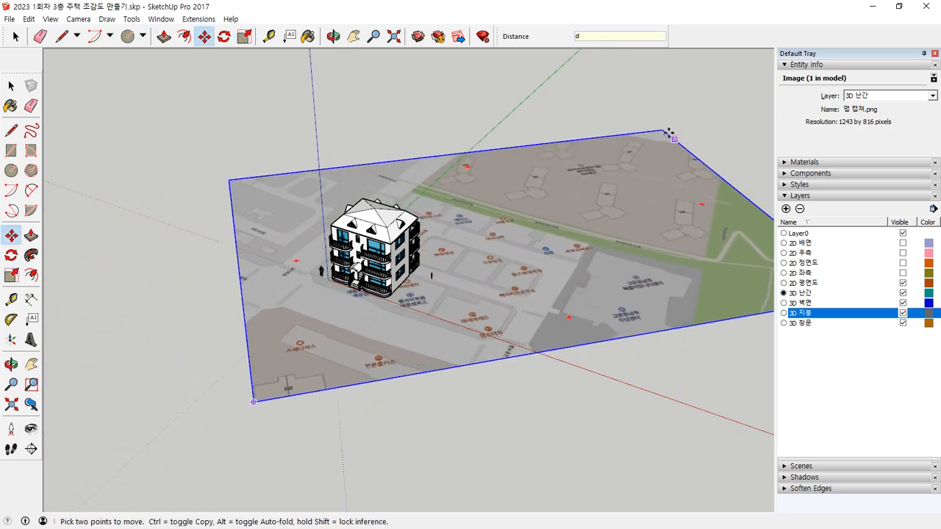
key("space")
key("s")
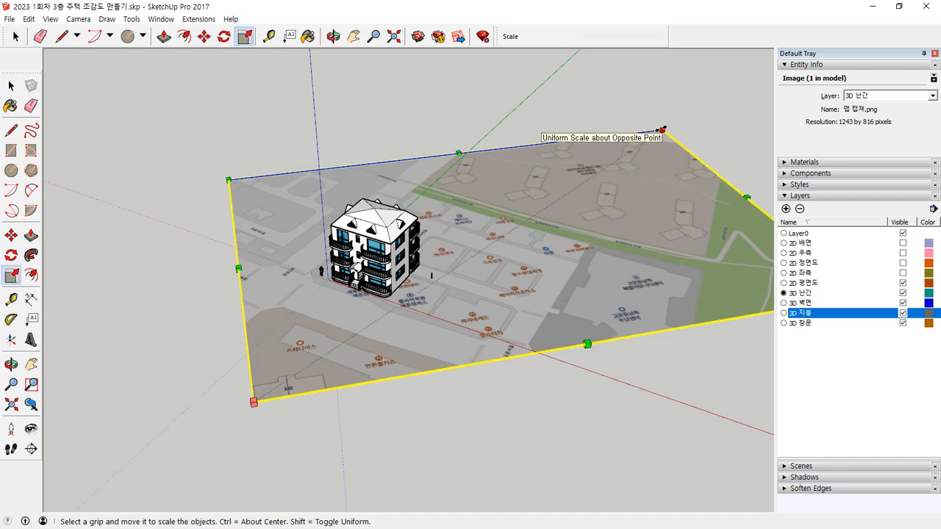
left_click_drag(663, 130, 743, 93)
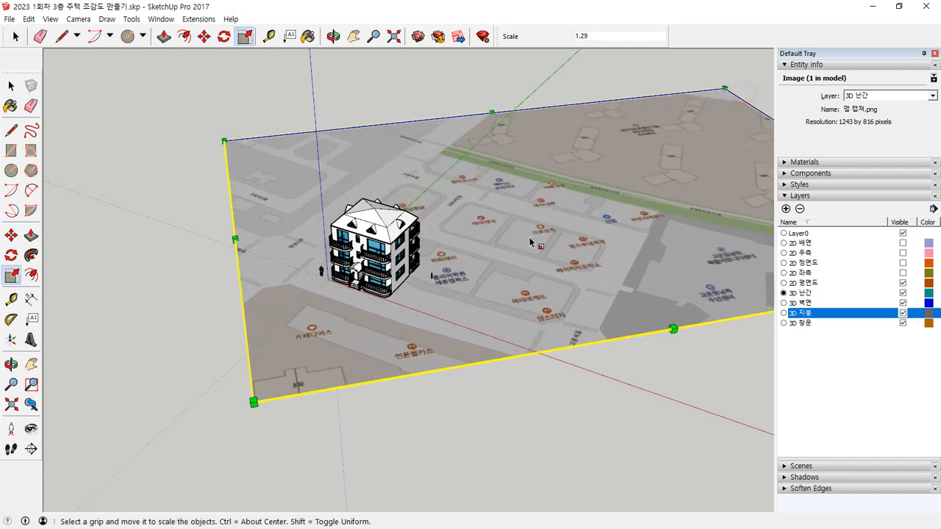
key("space")
left_click(565, 387)
Step: Move the map image about 10563 mm toward the house front, then shift it slightly sideways to place the house on its block
middle_click_drag(483, 252, 458, 384)
scroll(456, 385, "up", 3)
left_click(489, 343)
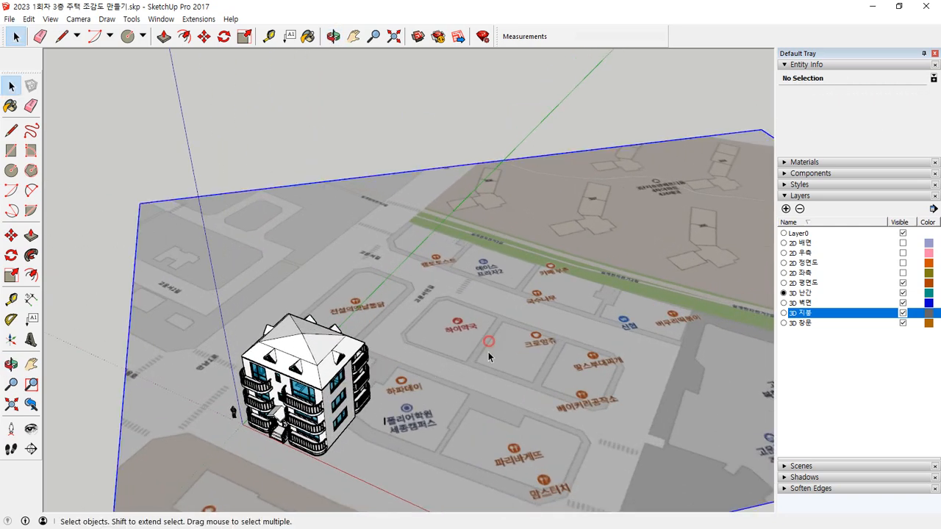
key("m")
left_click(464, 311)
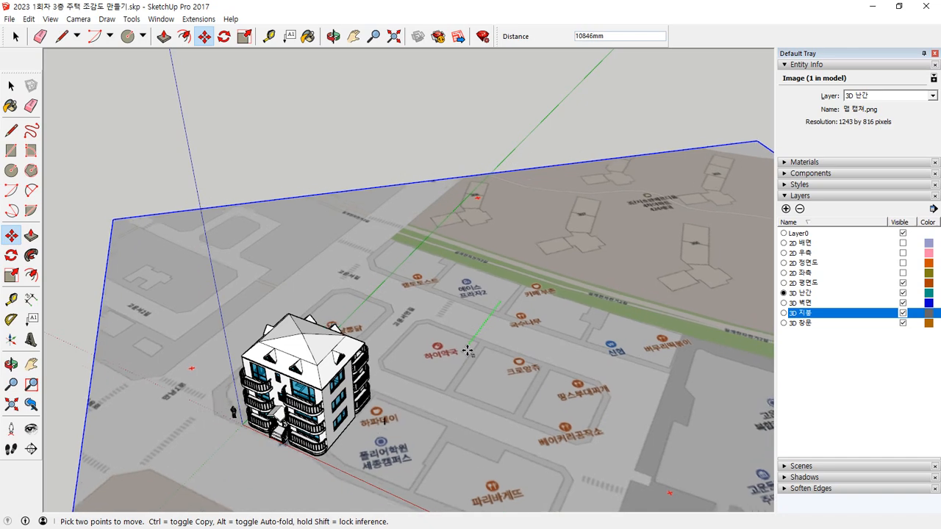
left_click(515, 364)
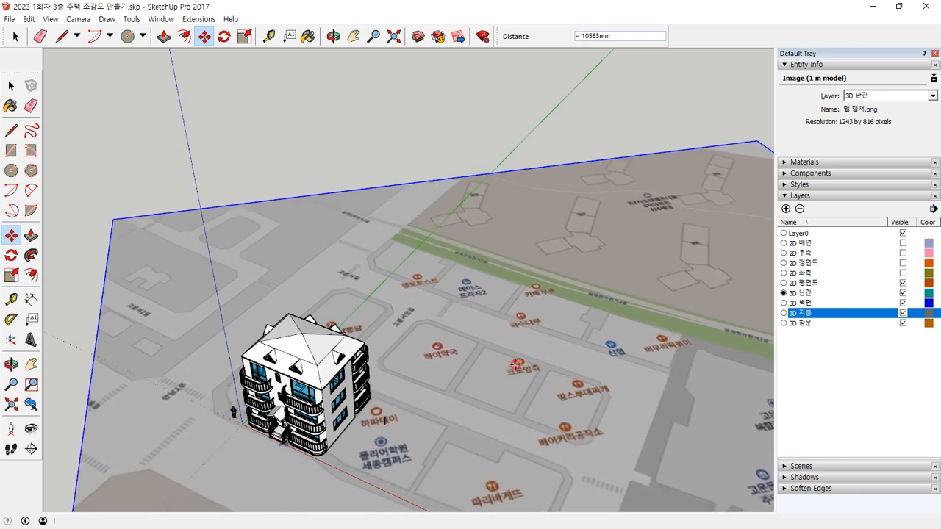
left_click(515, 365)
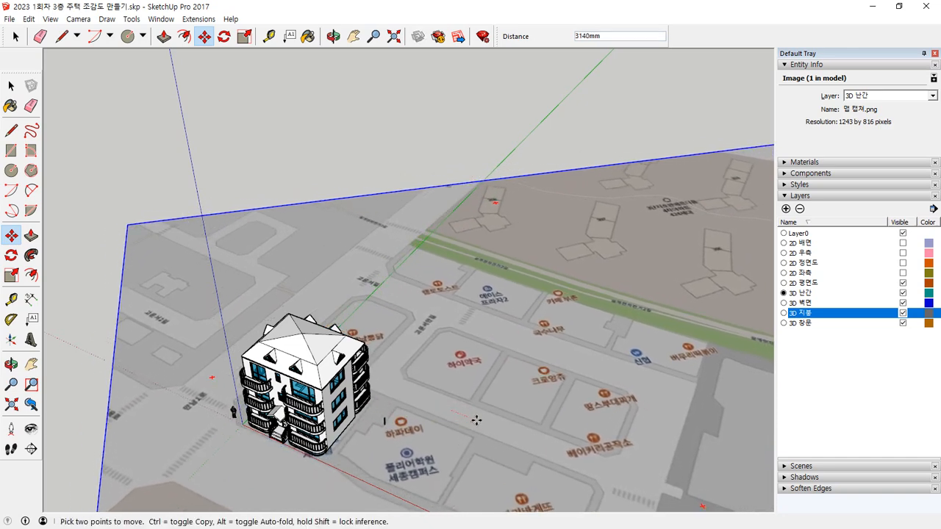
scroll(484, 366, "down", 5)
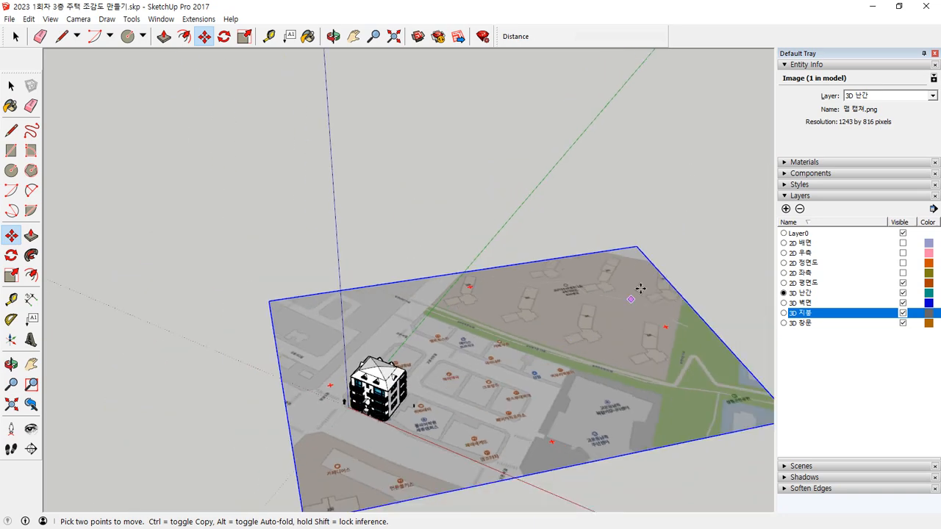
Step: Enlarge the map image uniformly from its near corner so its blocks better match the size of the house
key("s")
middle_click_drag(397, 478, 332, 404)
left_click_drag(287, 401, 241, 459)
scroll(367, 353, "up", 4)
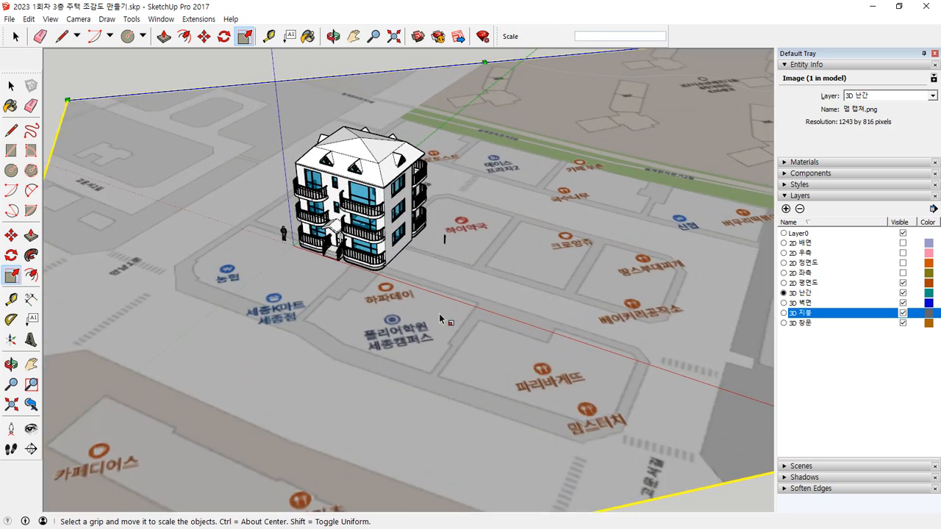
Step: Move the map image about 10600 mm so the corner block shifts under the house
key("m")
left_click(429, 413)
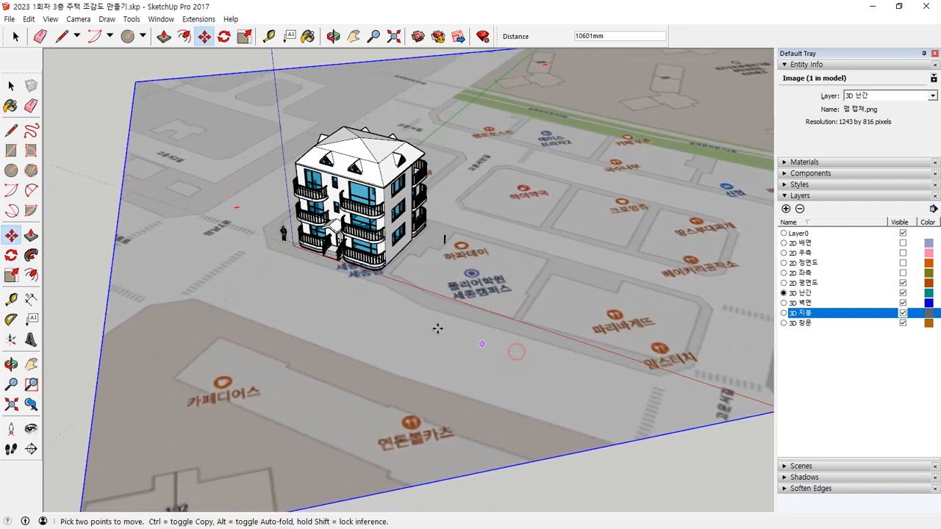
left_click(480, 343)
scroll(422, 325, "down", 5)
Step: Scale the map image up further and uniformly by dragging out its near corner
key("s")
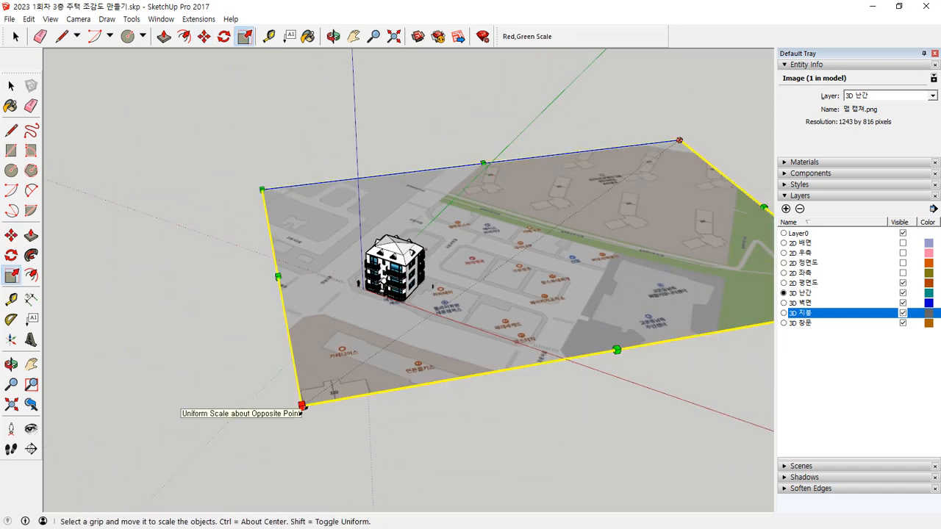
left_click_drag(301, 405, 191, 453)
scroll(435, 273, "up", 5)
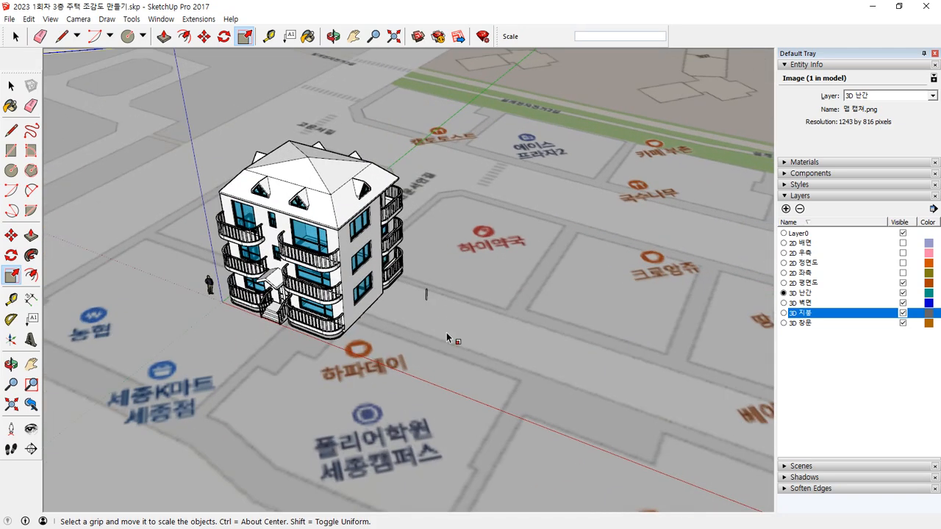
Step: Move the enlarged map image so the house stands on the corner block beside the road junction
key("space")
key("m")
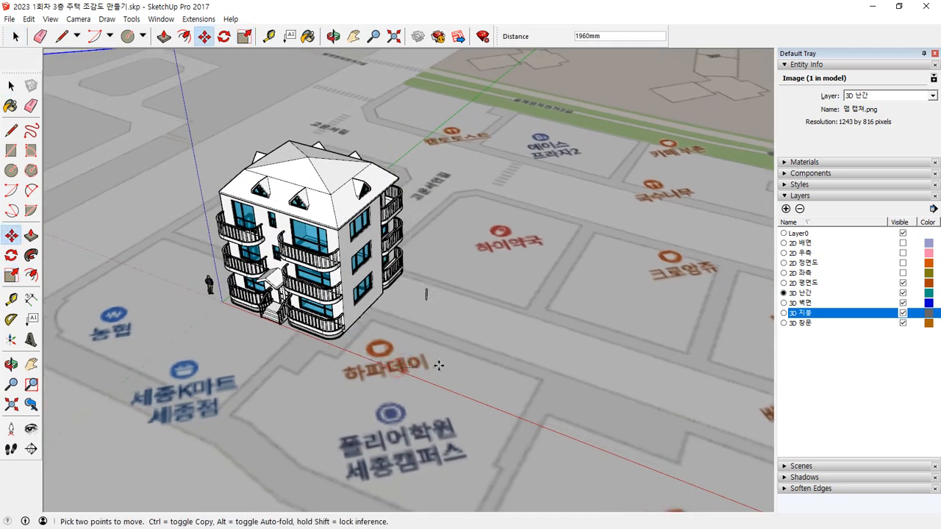
left_click(398, 364)
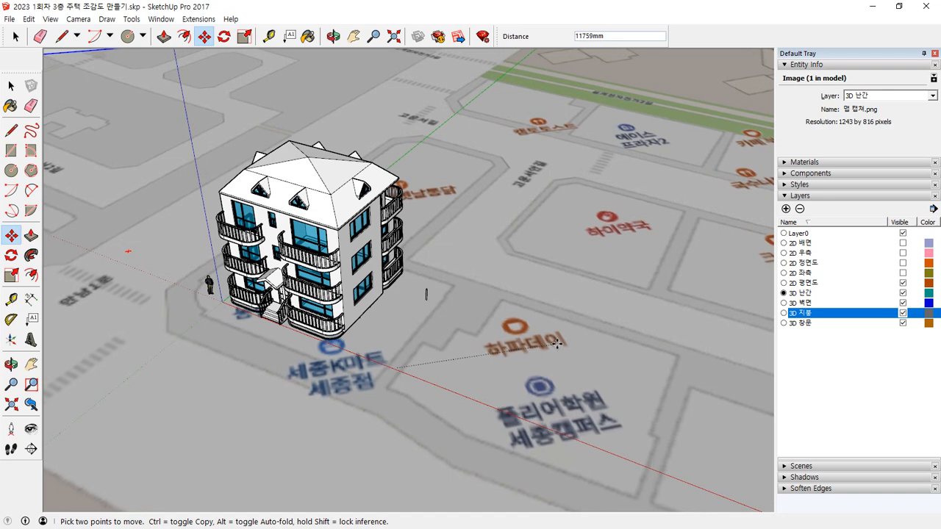
scroll(551, 335, "down", 3)
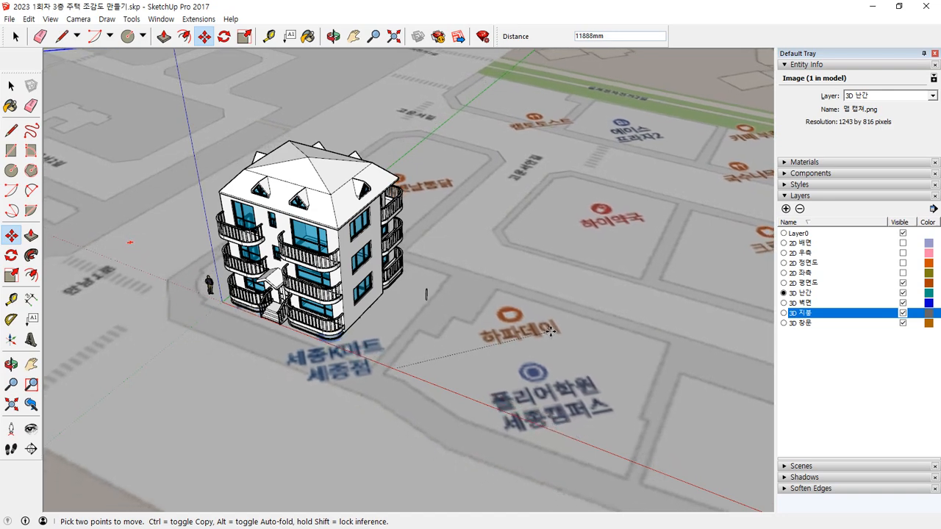
left_click(563, 369)
scroll(562, 369, "down", 5)
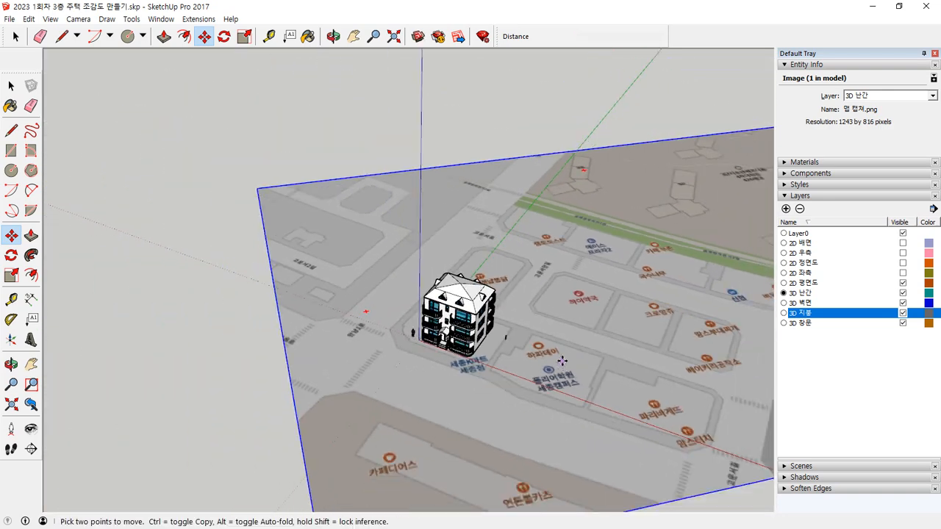
Step: Create a new layer named 2D MAP
key("space")
left_click(689, 435)
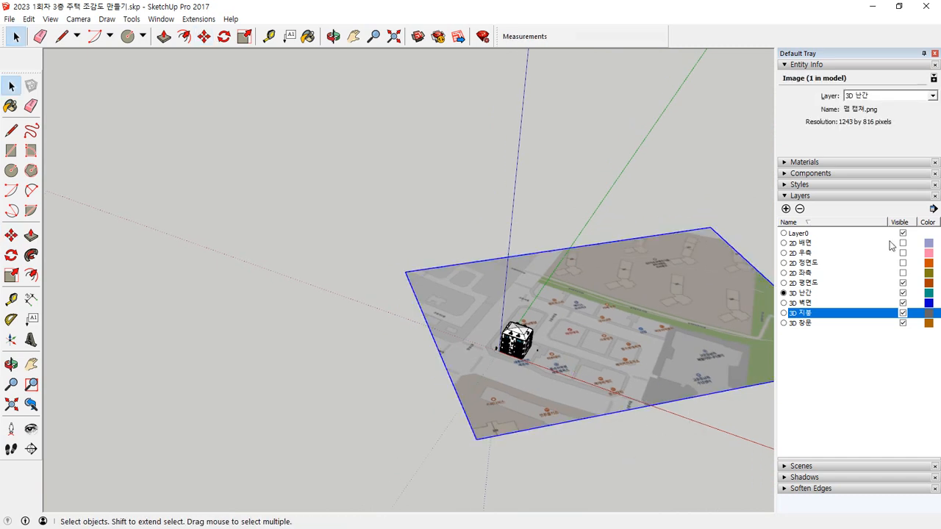
left_click(786, 208)
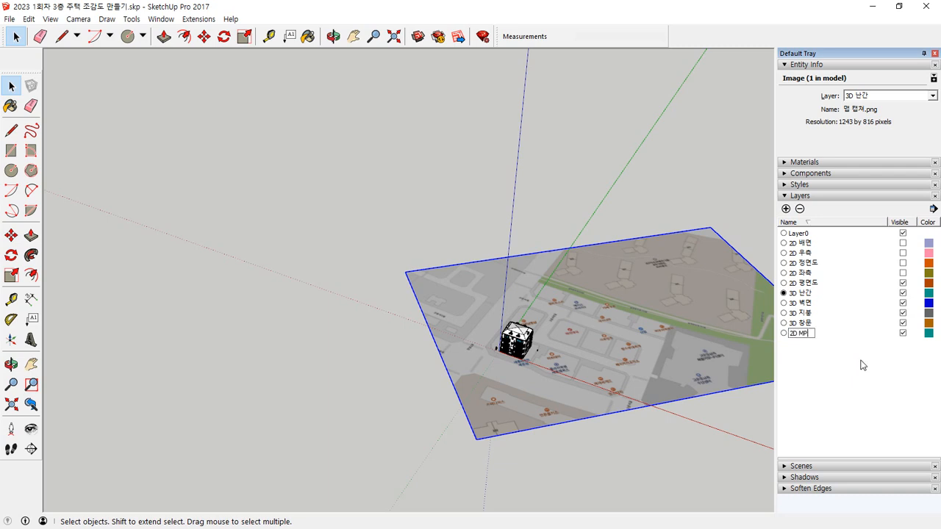
key("Return")
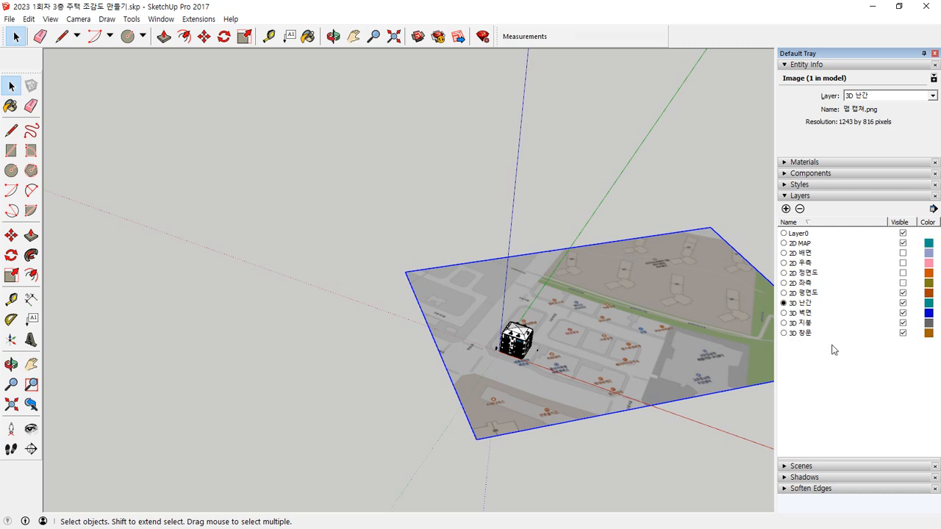
Step: Assign the map image to the 2D MAP layer
left_click_drag(691, 435, 648, 333)
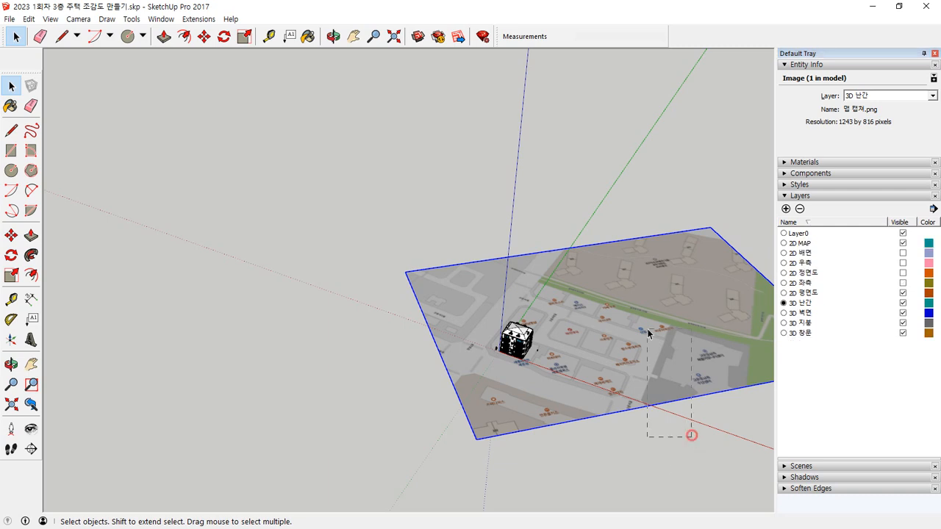
left_click(932, 96)
left_click(866, 114)
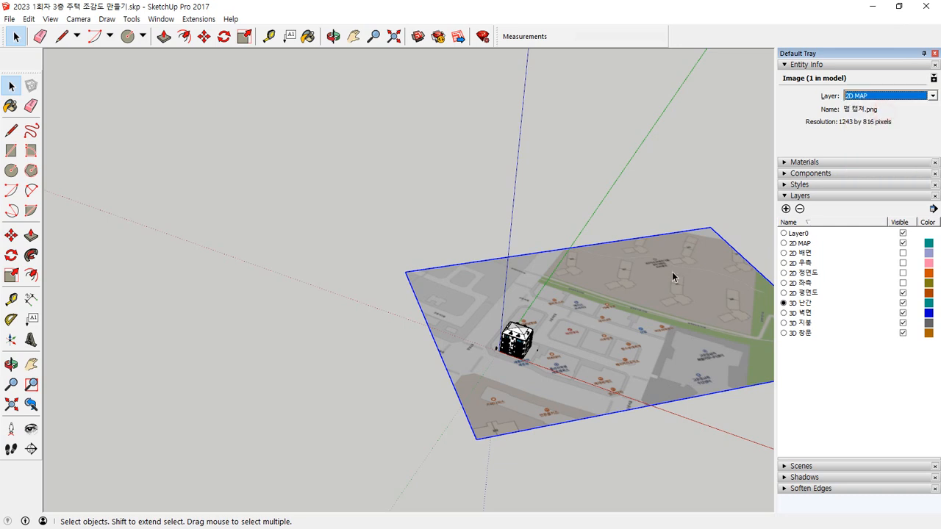
Step: Deselect the map image and switch the 2D MAP layer off and on to check its assignment
left_click(615, 199)
middle_click_drag(615, 199, 546, 185)
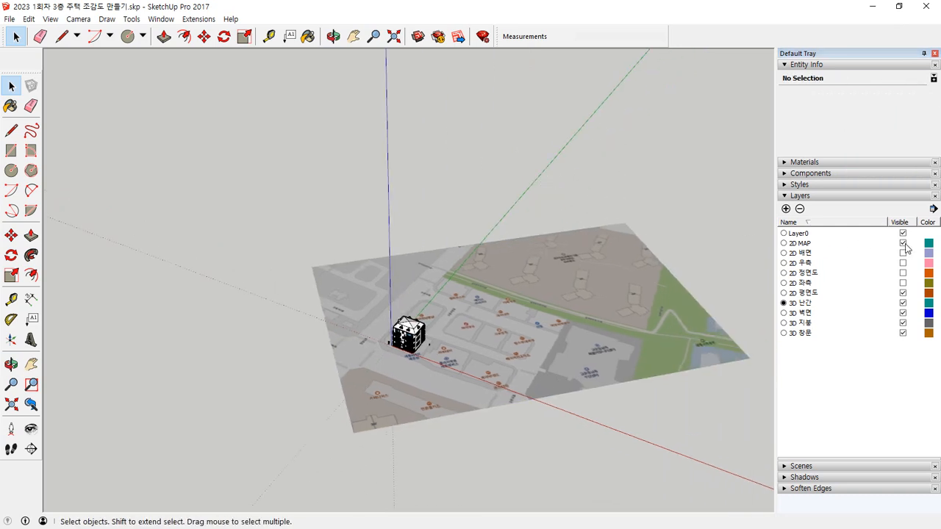
left_click(904, 243)
left_click(904, 243)
left_click(903, 244)
left_click(903, 243)
Step: Create a new layer named 3D 주변 and make it the current drawing layer
left_click(645, 289)
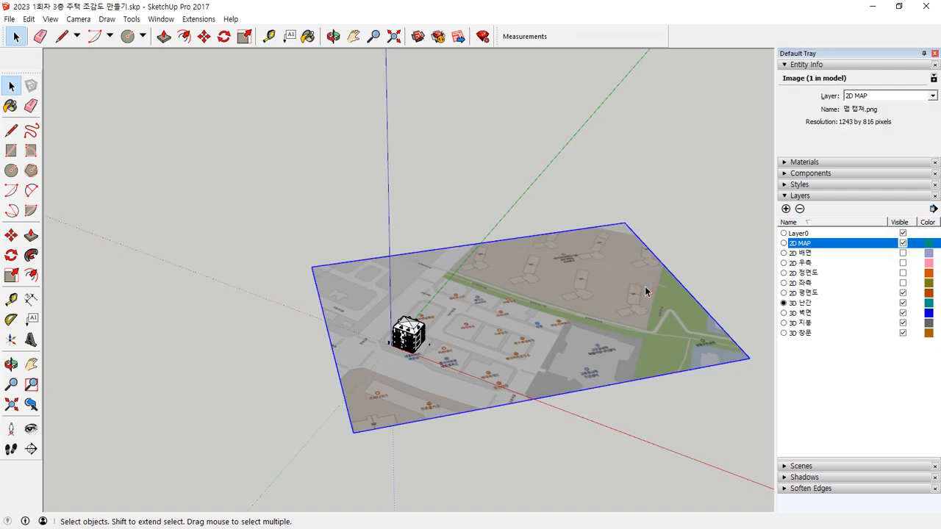
scroll(426, 343, "up", 5)
mouse_move(615, 348)
middle_mouse_down("shift")
mouse_move(454, 286)
mouse_move(541, 375)
middle_mouse_up("shift")
scroll(400, 373, "up", 3)
middle_click_drag(177, 365, 231, 392)
scroll(231, 393, "up", 3)
mouse_move(310, 390)
middle_mouse_down()
mouse_move(310, 380)
mouse_move(382, 394)
middle_mouse_up()
scroll(383, 394, "down", 6)
left_click(159, 125)
left_click(871, 394)
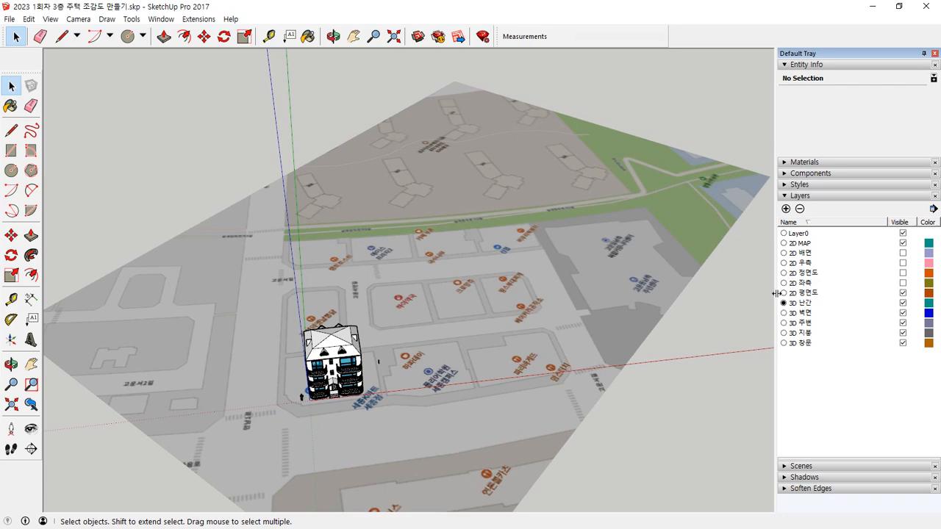
left_click(784, 324)
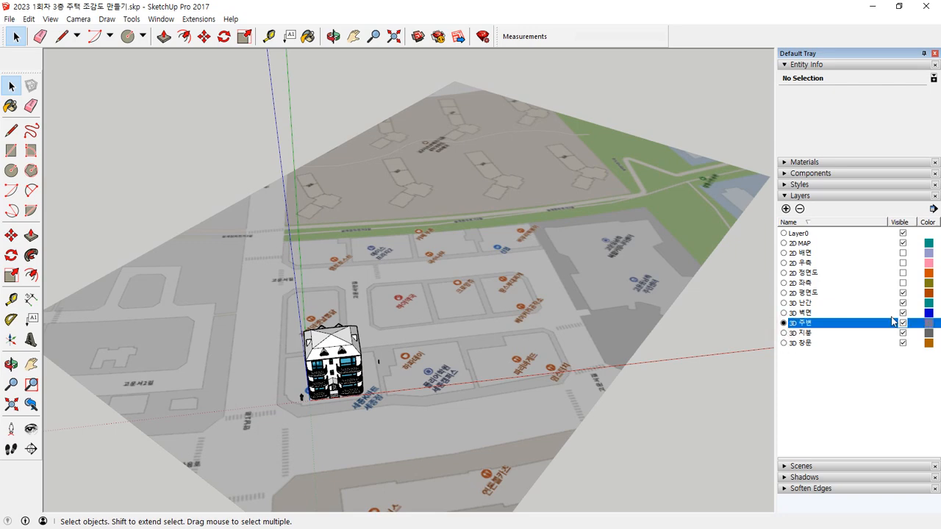
Step: Trace the far edge of the main road beside the house with lines, from the map border around the junction corner to the border again
middle_click_drag(344, 387, 313, 361)
scroll(284, 398, "up", 4)
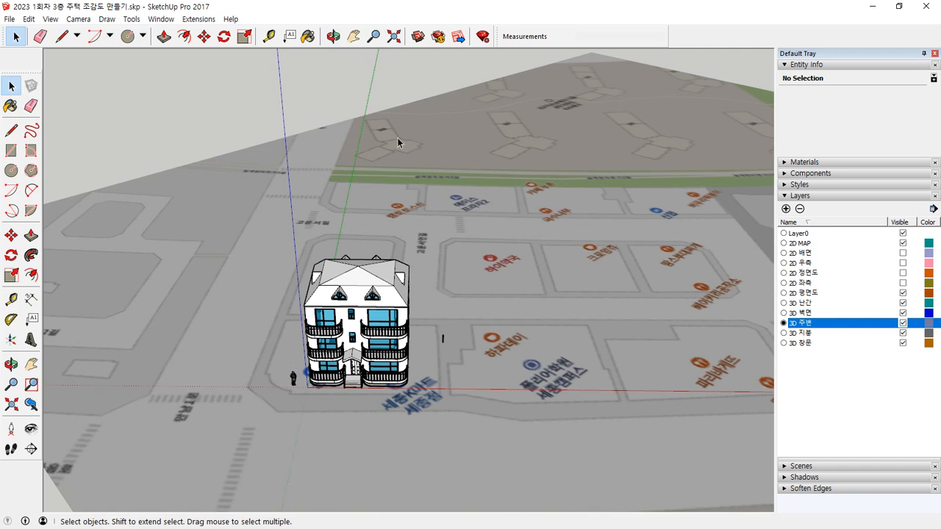
mouse_move(314, 194)
middle_mouse_down()
mouse_move(235, 277)
mouse_move(329, 168)
mouse_move(327, 186)
middle_mouse_up()
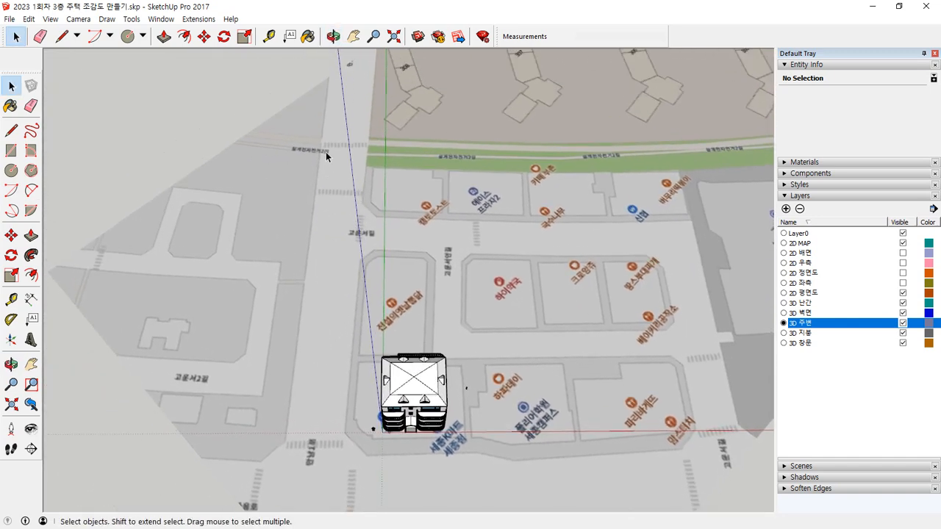
left_click(326, 87)
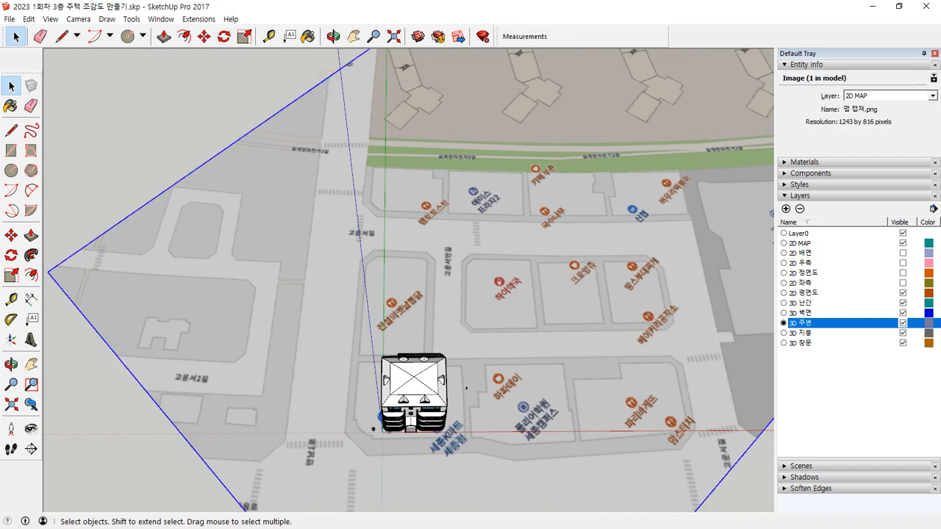
key("l")
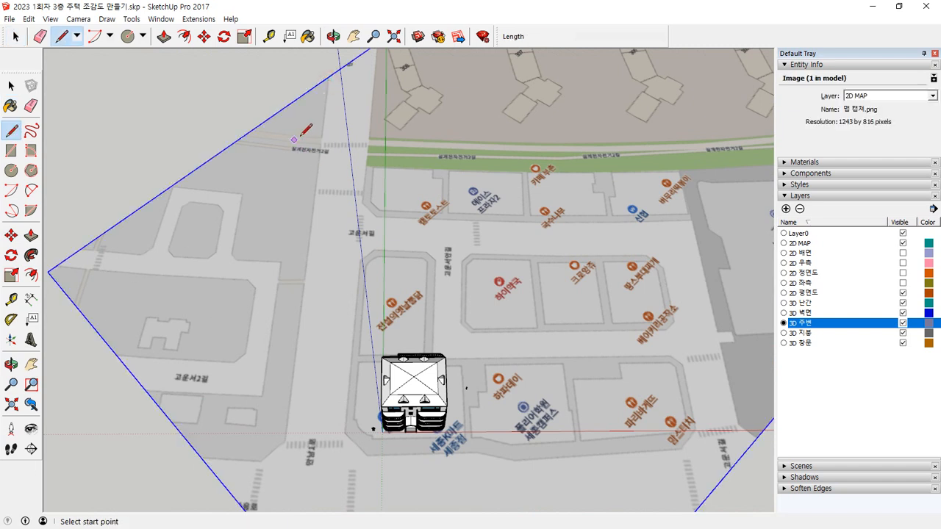
left_click(330, 76)
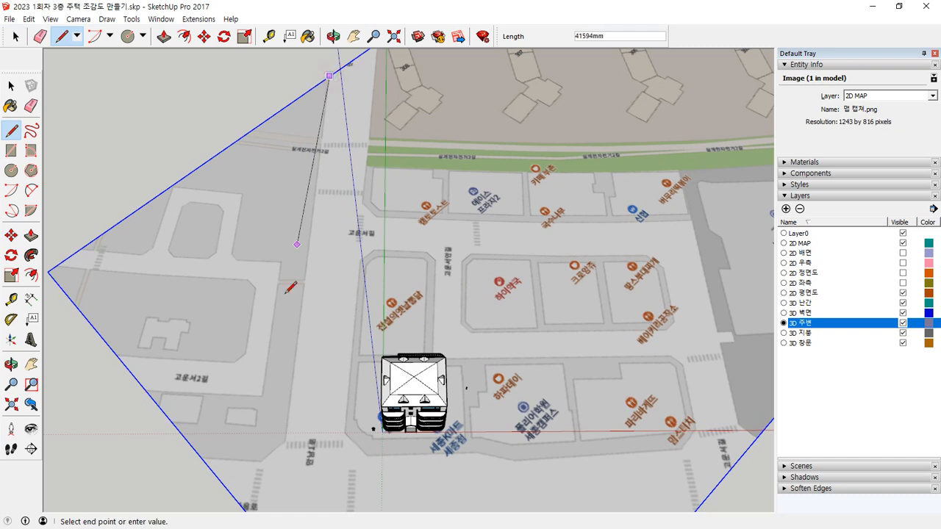
left_click(285, 440)
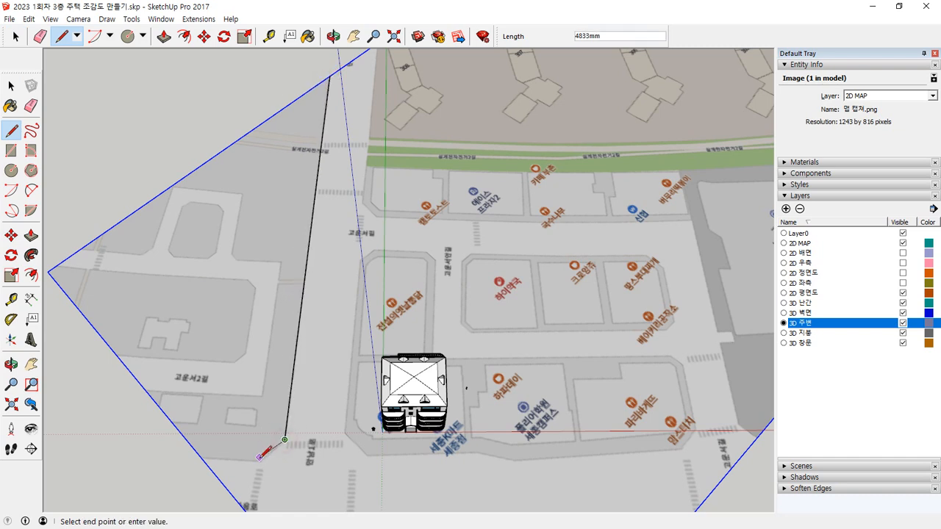
left_click(205, 462)
key("Escape")
Step: Trace the main road's opposite edge about 40.9 m from the map border, then add the block's chamfered corner of about 4.6 m
middle_click_drag(379, 83, 354, 139, "shift")
left_click(352, 93)
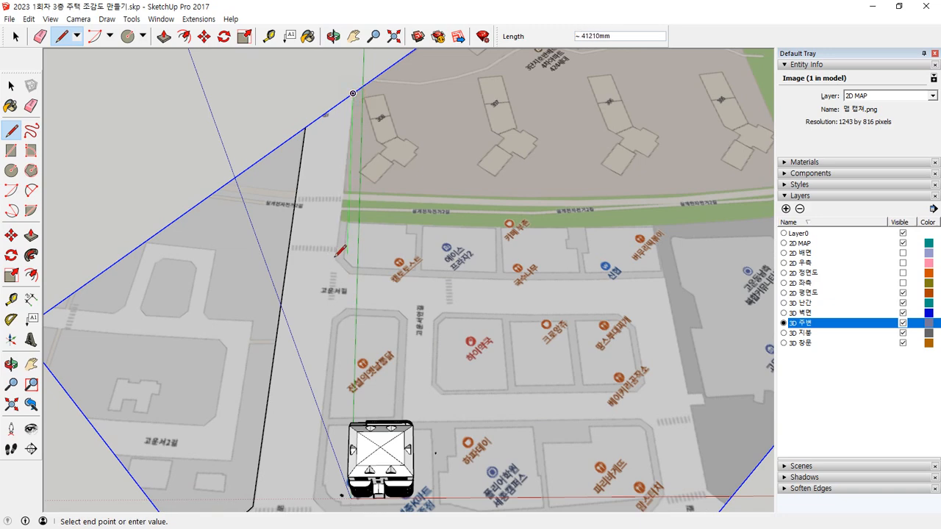
scroll(336, 255, "up", 5)
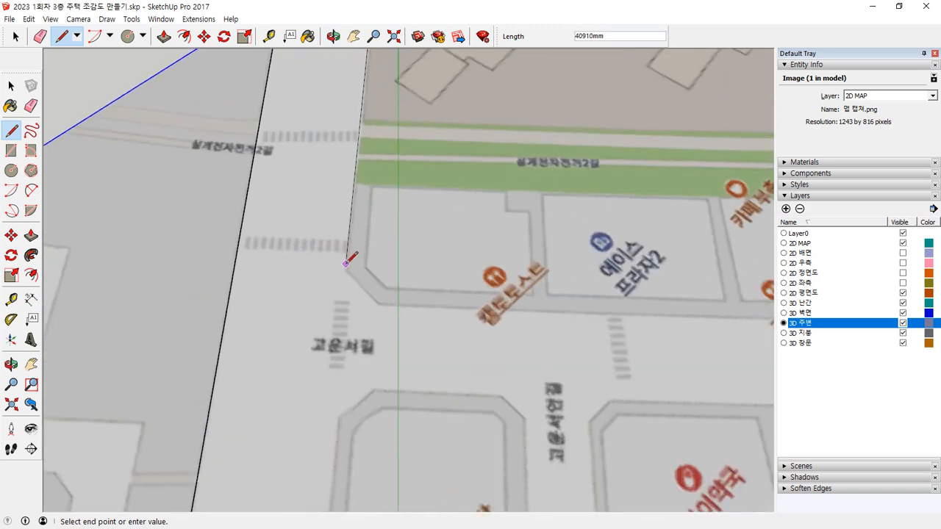
left_click(346, 266)
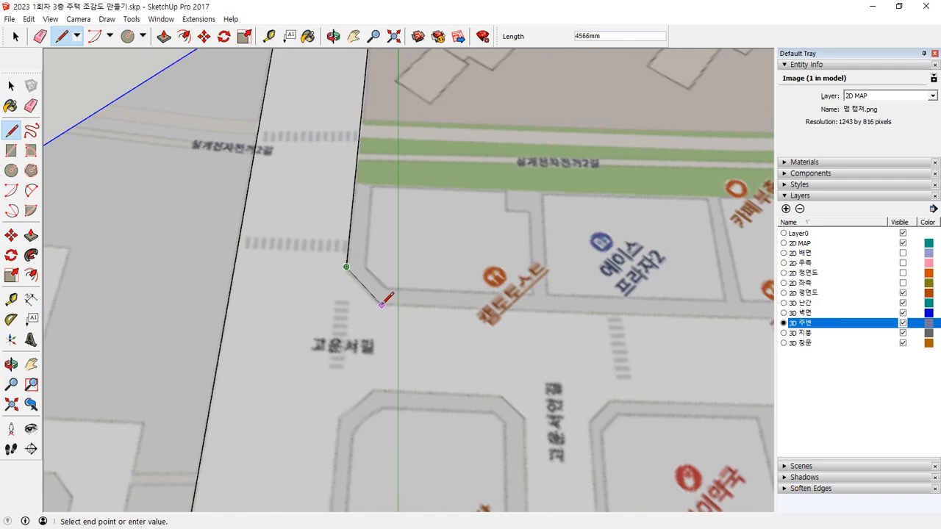
middle_click_drag(382, 300, 594, 366)
Step: Continue the line along the street edge of the rear block row until it meets the cross road at its far end
middle_click_drag(641, 334, 366, 360, "shift")
scroll(145, 285, "down", 2)
scroll(403, 300, "up", 1)
scroll(177, 282, "down", 2)
scroll(360, 365, "up", 2)
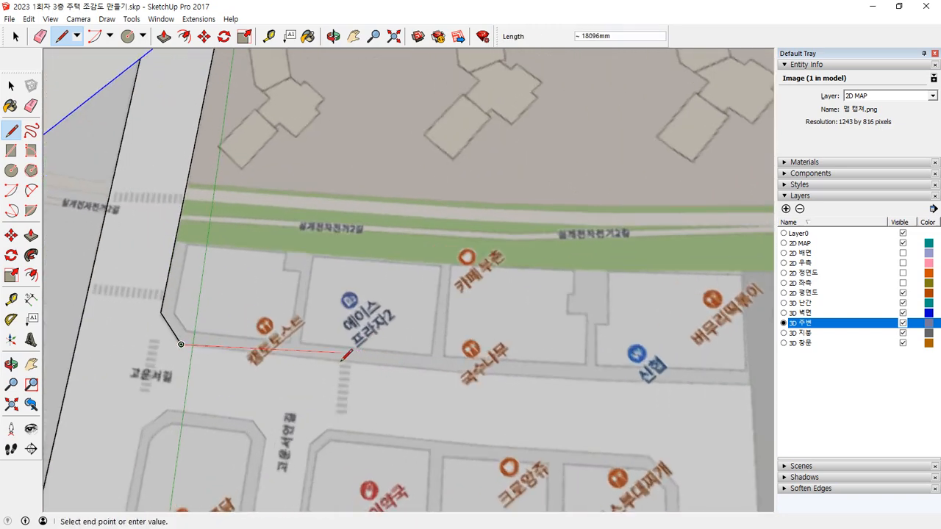
scroll(345, 356, "up", 2)
middle_click_drag(353, 363, 474, 378)
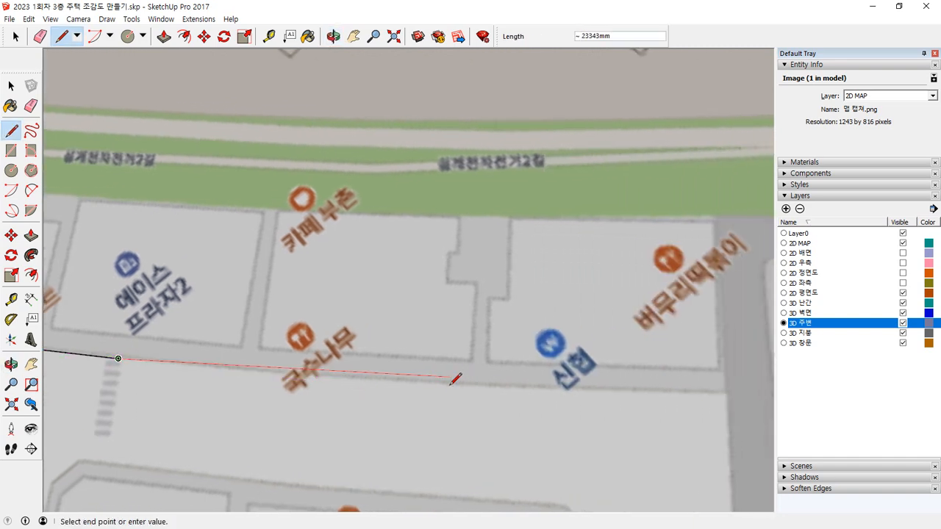
scroll(454, 380, "up", 3)
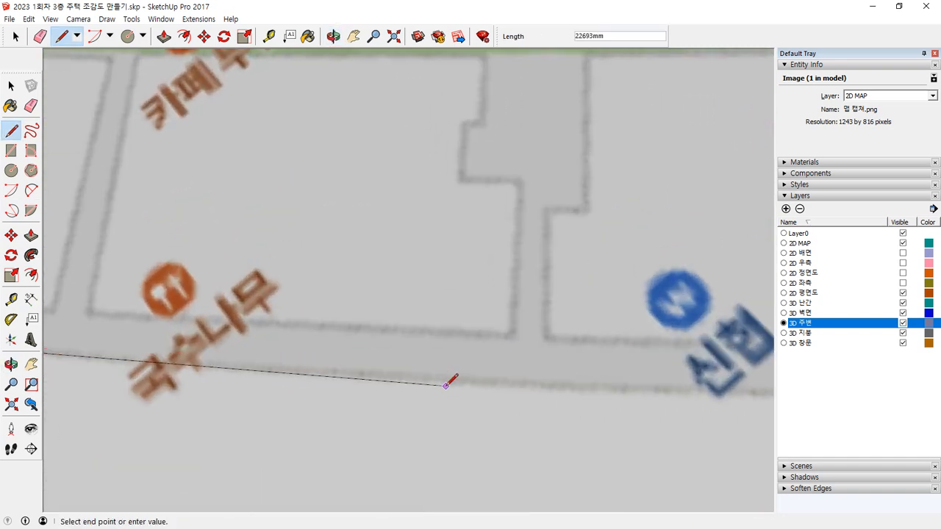
scroll(461, 380, "down", 2)
middle_click_drag(595, 380, 342, 398)
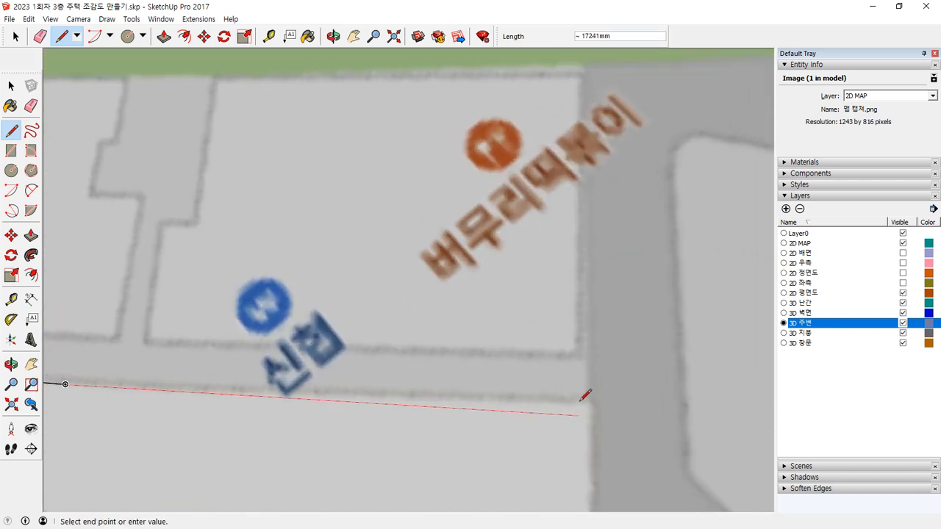
left_click(590, 404)
Step: Trace the cross road's outer edge about 39.5 m toward the front, then out to the map border, and end the line
scroll(590, 405, "down", 3)
middle_click_drag(590, 405, 539, 395)
scroll(531, 444, "up", 2)
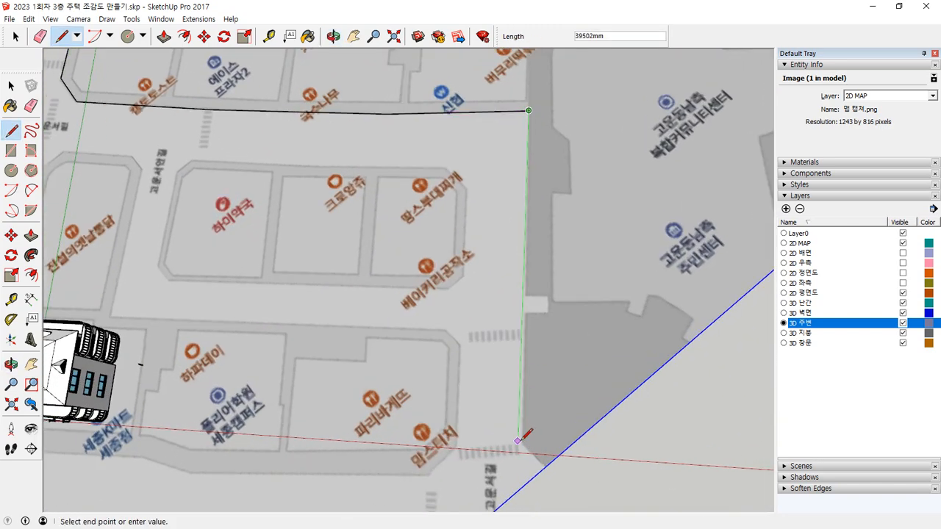
left_click(518, 445)
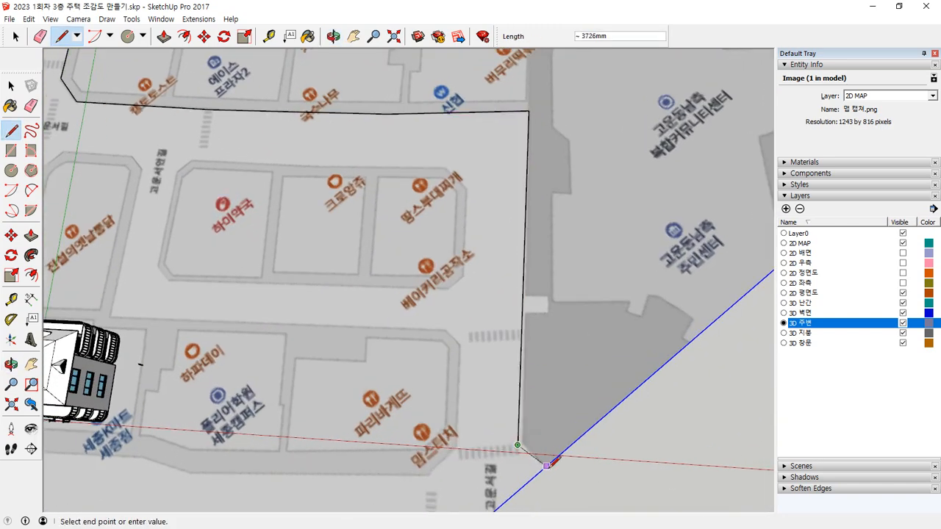
left_click(542, 475)
key("Escape")
Step: Trace the house block's rear corner chamfer of about 3.6 m, then its main-road edge of about 32 m to the front corner
scroll(399, 342, "down", 1)
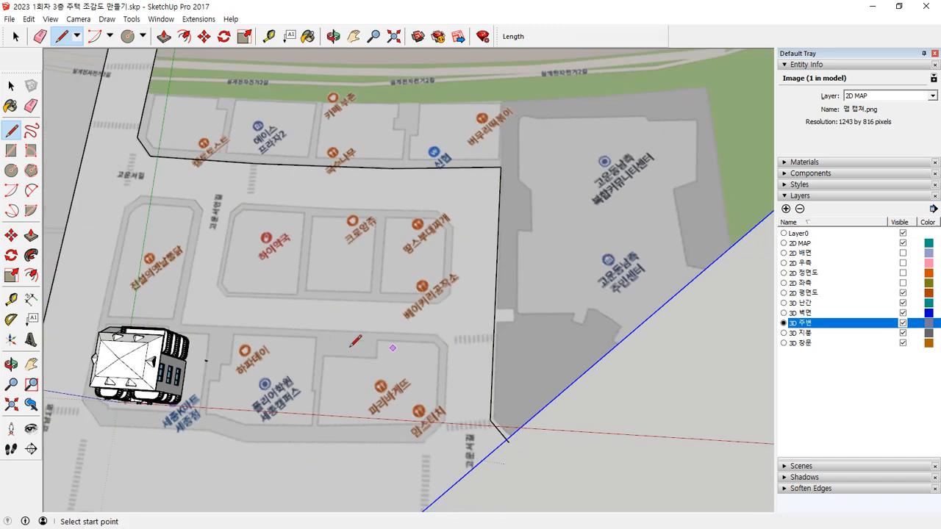
middle_click_drag(257, 219, 331, 316, "shift")
scroll(233, 250, "up", 2)
scroll(194, 316, "up", 1)
middle_click_drag(194, 312, 291, 237, "shift")
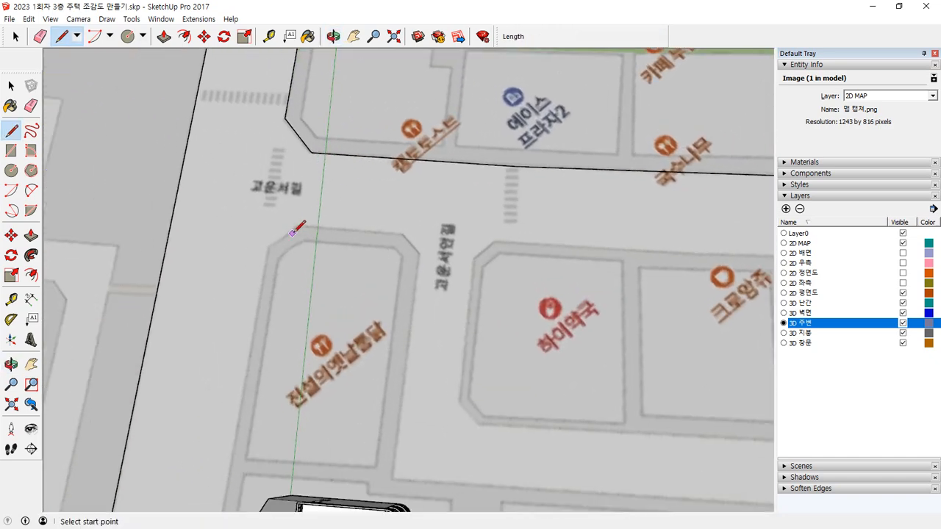
left_click(299, 227)
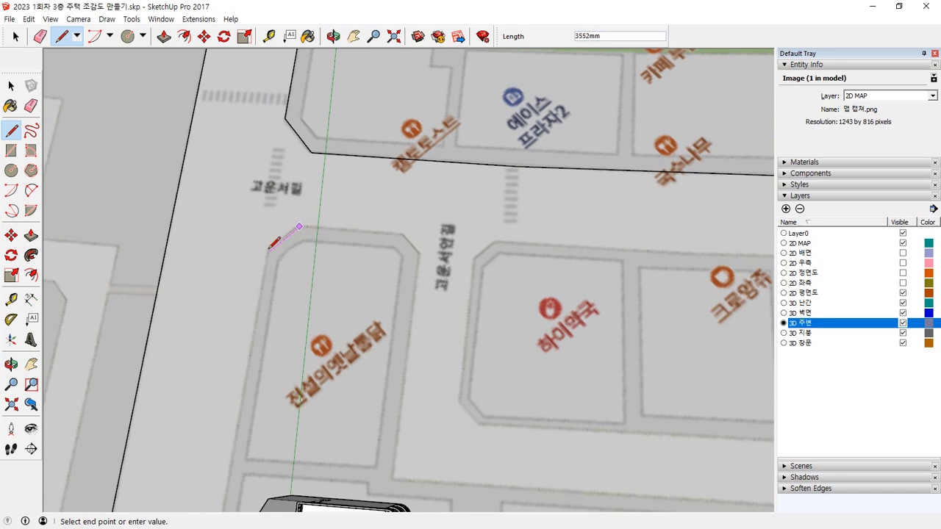
middle_click_drag(228, 481, 288, 244, "shift")
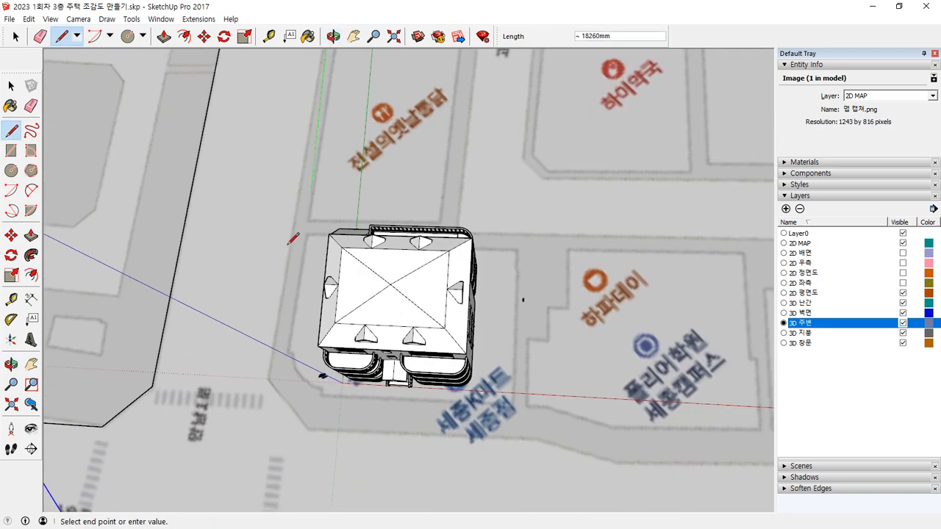
left_click(268, 377)
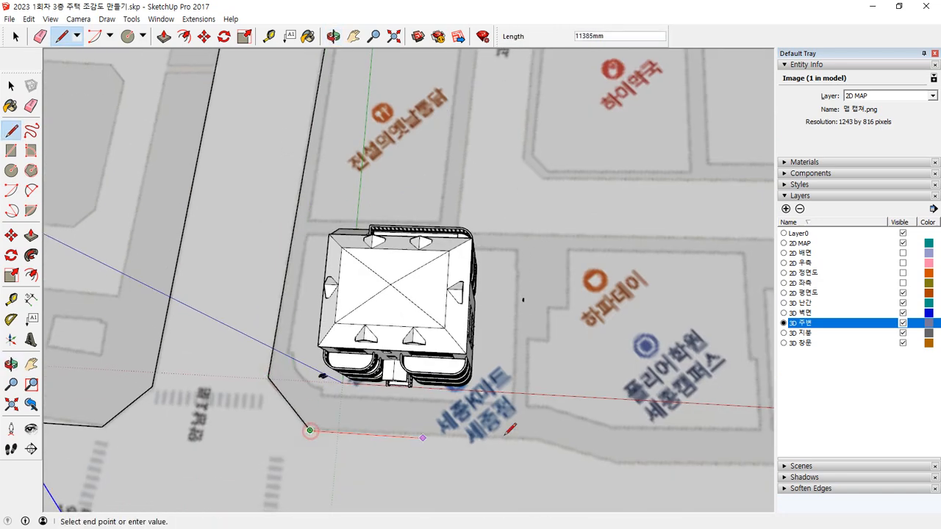
Step: Continue the outline across the front corner chamfer and along the house block's bent front street edge to its far corner
left_click(527, 444)
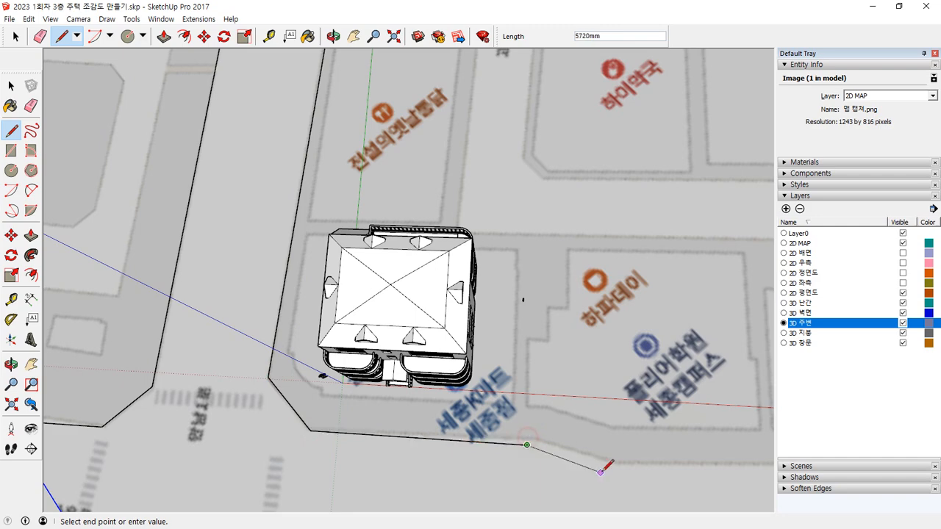
left_click(608, 470)
scroll(612, 433, "down", 1)
middle_click_drag(613, 432, 220, 380, "shift")
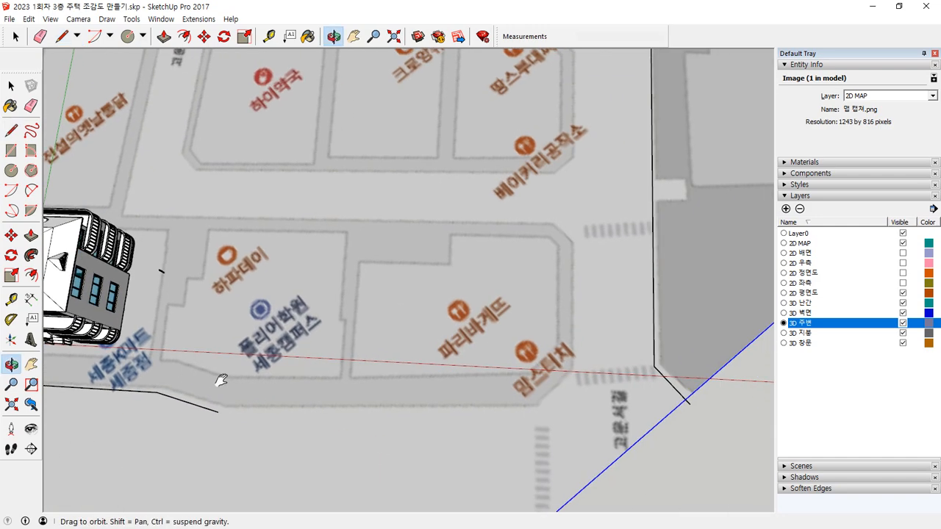
left_click(533, 406)
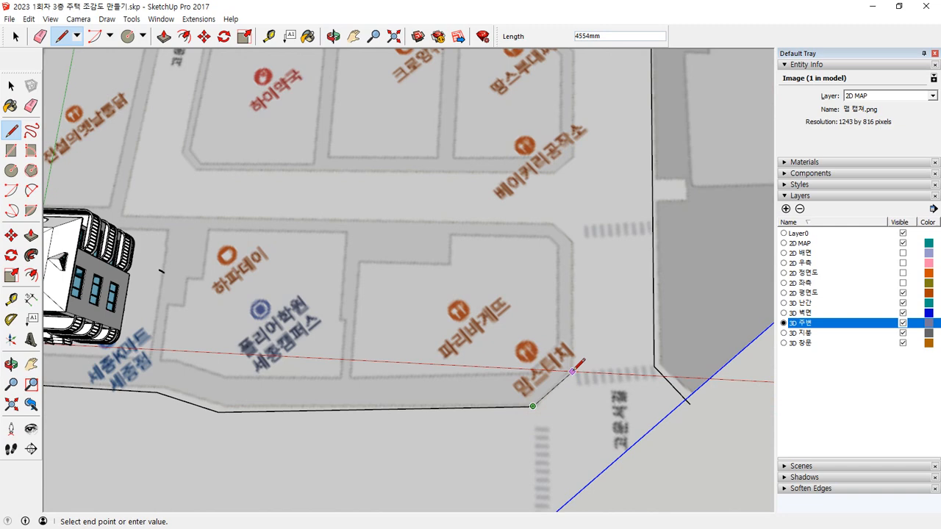
Step: Trace the house block's far end with its chamfers, starting with about 4.6 m, and the inner street edge back to the inside corner
left_click(553, 224)
mouse_move(141, 213)
middle_mouse_down("shift")
mouse_move(456, 274)
mouse_move(435, 325)
middle_mouse_up("shift")
left_click(436, 321)
Step: Trace the rear wing's side street edge and corner chamfer of about 2.5 m, then close the house block outline at its start
scroll(639, 302, "up", 3)
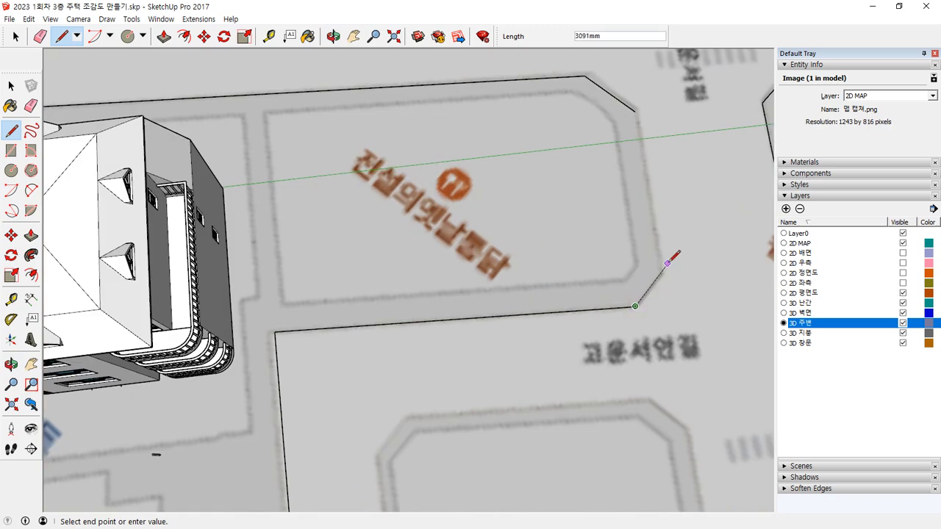
scroll(662, 271, "up", 3)
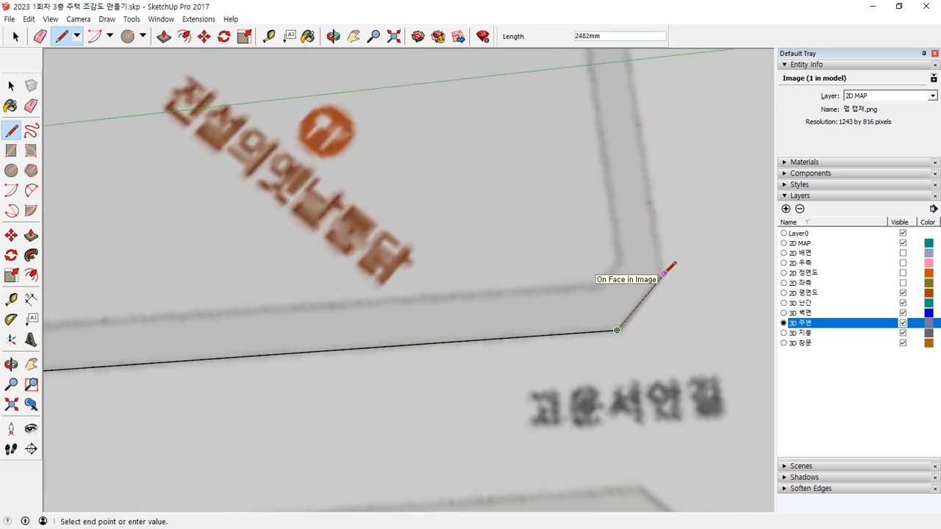
left_click(661, 273)
scroll(648, 255, "down", 2)
middle_click_drag(647, 255, 577, 353, "shift")
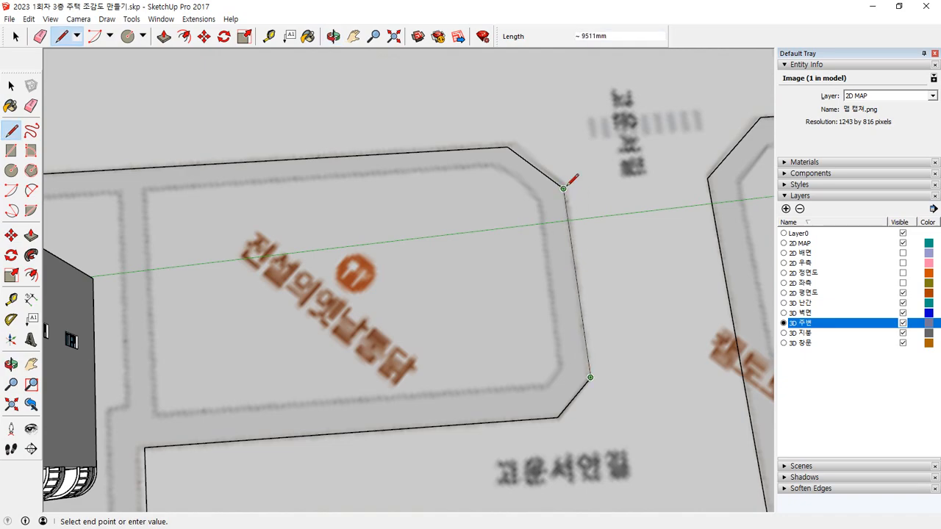
left_click(564, 188)
Step: Close the block across the main road along the map borders through the map corner, the last border edge about 48 m
scroll(474, 280, "down", 3)
scroll(474, 280, "down", 2)
middle_click_drag(382, 317, 327, 183, "shift")
middle_click_drag(353, 346, 603, 219)
scroll(408, 259, "down", 2)
scroll(408, 257, "down", 2)
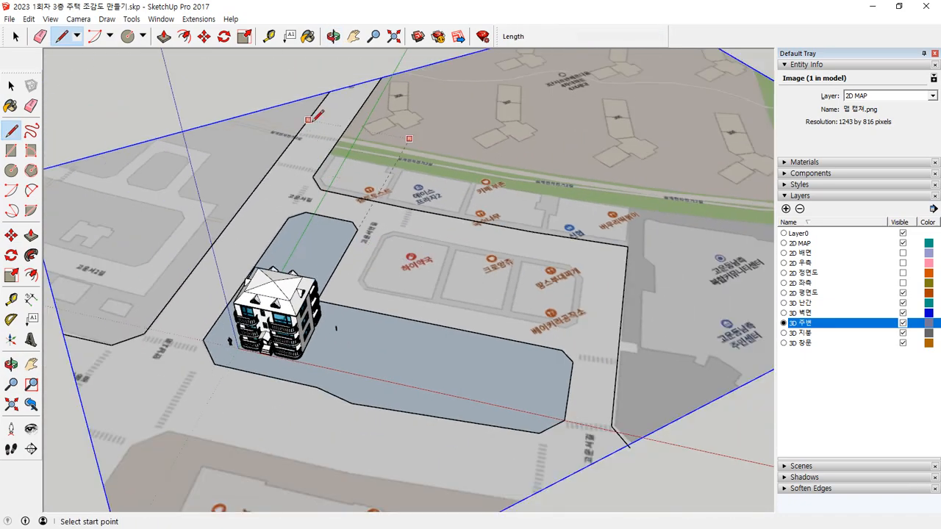
middle_click_drag(310, 130, 473, 175, "shift")
left_click(488, 138)
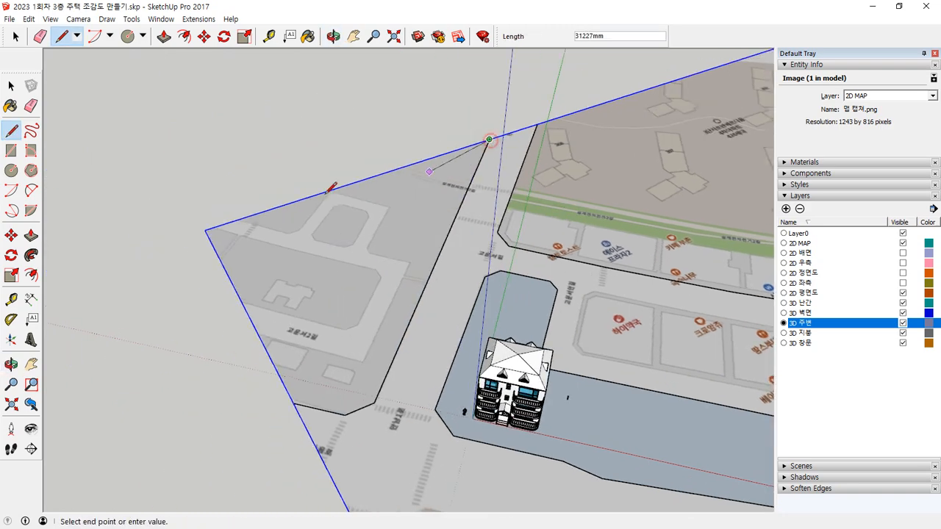
left_click(204, 230)
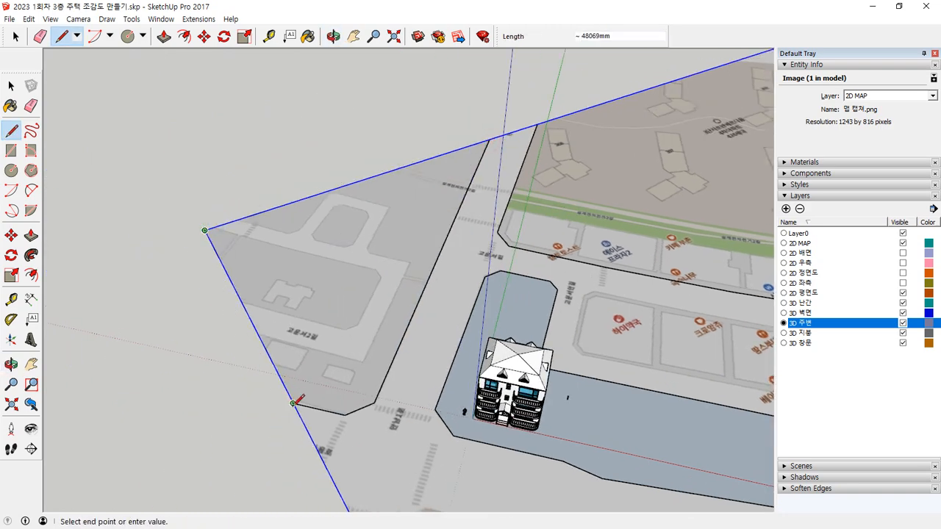
left_click(292, 403)
Step: Trace the street edge of the front block from one map border, around its corner, to the opposite map border
scroll(328, 447, "down", 2)
mouse_move(315, 388)
middle_mouse_down("shift")
mouse_move(275, 339)
mouse_move(143, 250)
middle_mouse_up("shift")
middle_click_drag(100, 318, 178, 348, "shift")
scroll(176, 347, "up", 1)
left_click(143, 371)
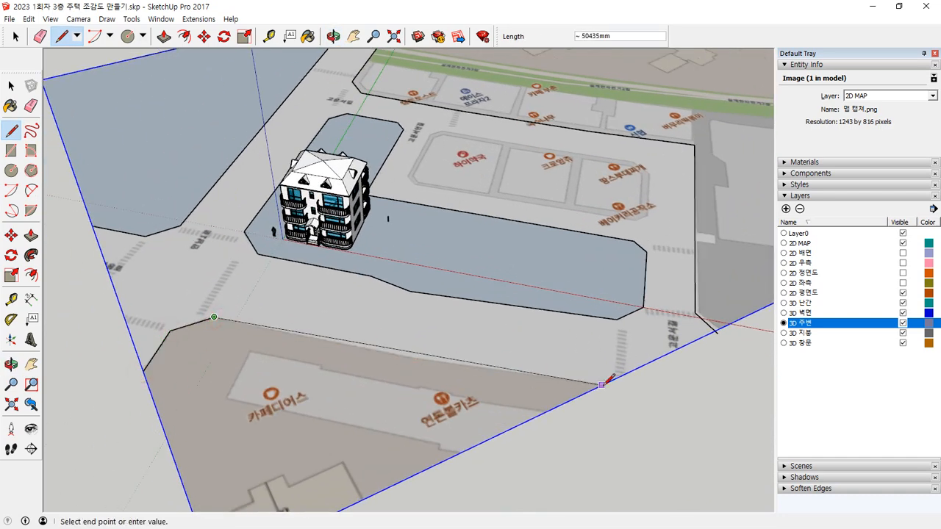
left_click(406, 358)
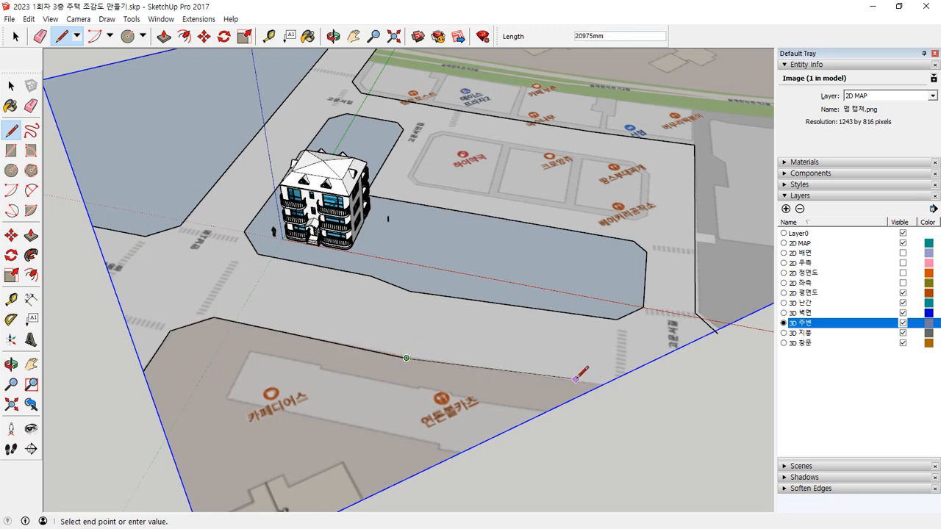
left_click(604, 385)
Step: Close the front block's outline along the two map borders through the nearest map corner
scroll(461, 441, "down", 1)
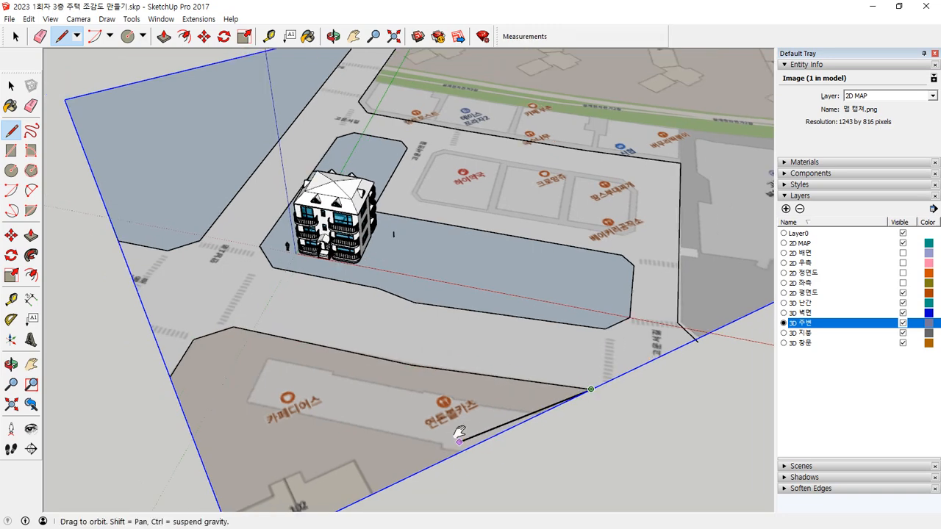
middle_click_drag(462, 440, 477, 364, "shift")
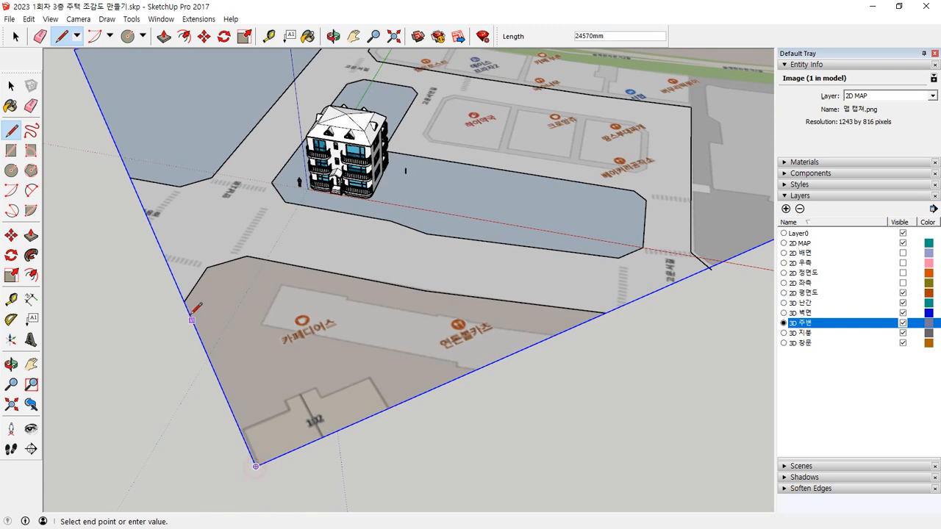
middle_click_drag(379, 285, 114, 447, "shift")
Step: Start the middle block's outline with its rear corner chamfer, the side street edge and a front corner chamfer of about 2.8 m
middle_click_drag(497, 297, 413, 337, "shift")
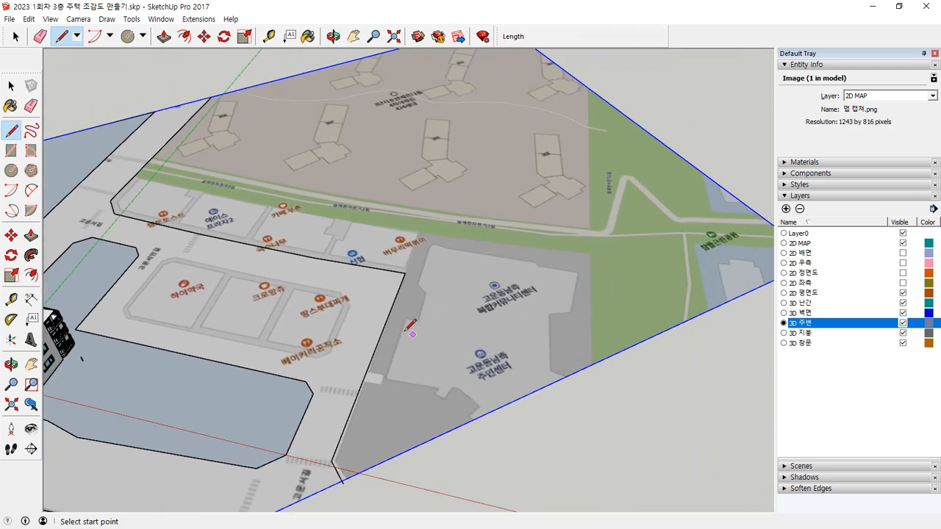
scroll(178, 252, "up", 3)
left_click(173, 255)
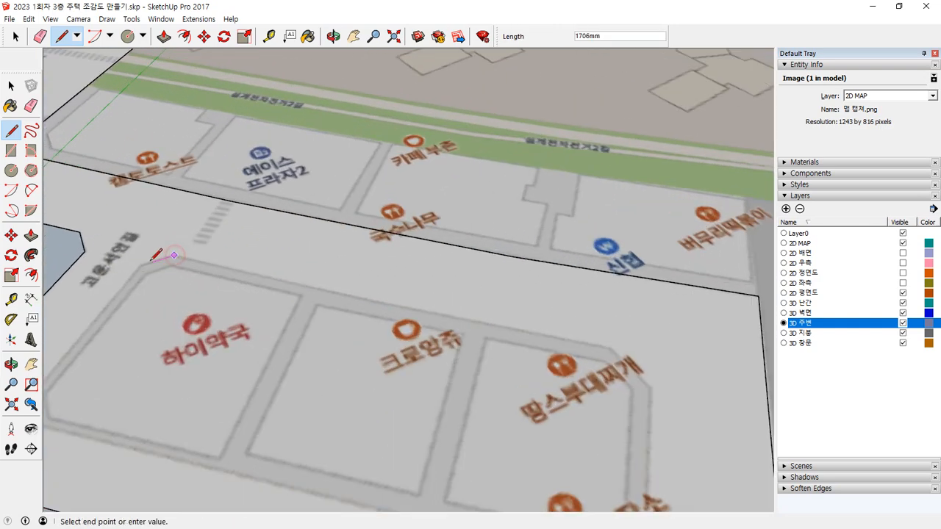
mouse_move(143, 262)
middle_mouse_down()
mouse_move(136, 289)
mouse_move(163, 324)
middle_mouse_up()
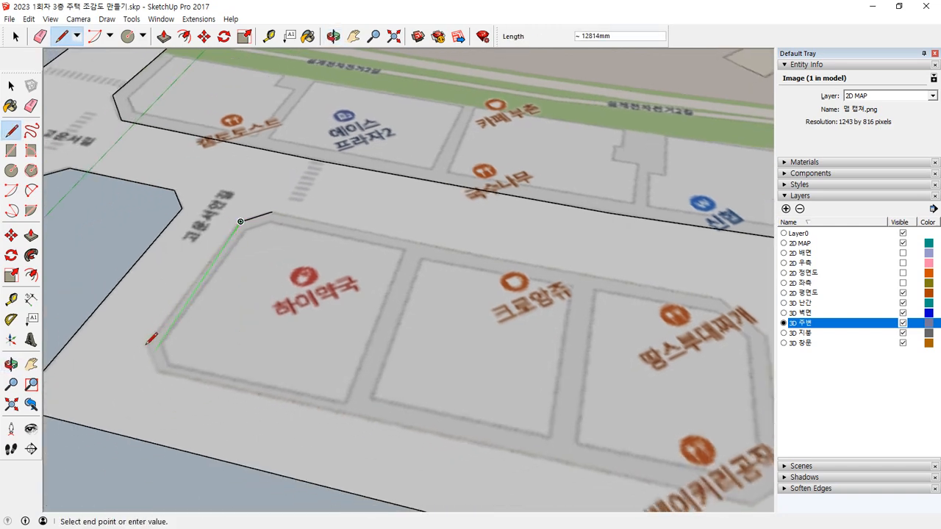
scroll(139, 340, "up", 2)
left_click(151, 341)
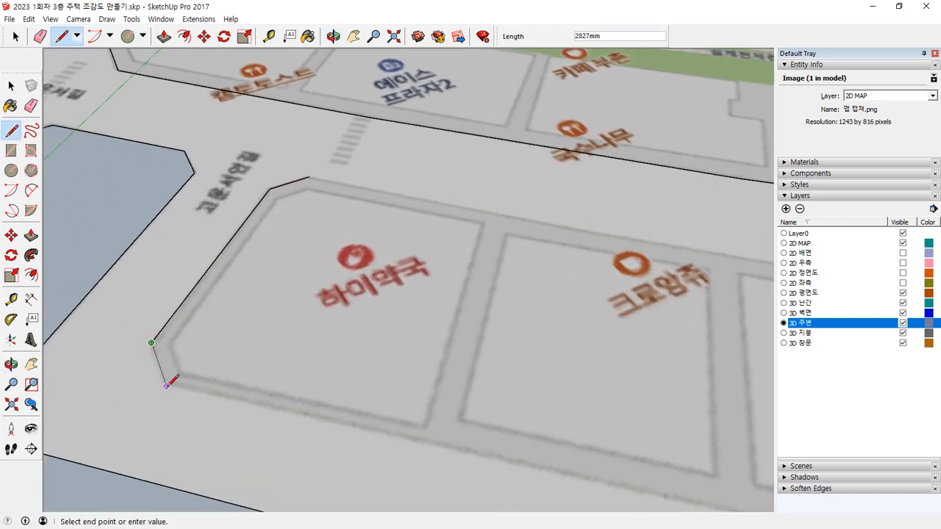
mouse_move(169, 383)
middle_mouse_down()
mouse_move(342, 421)
mouse_move(157, 315)
mouse_move(507, 393)
middle_mouse_up()
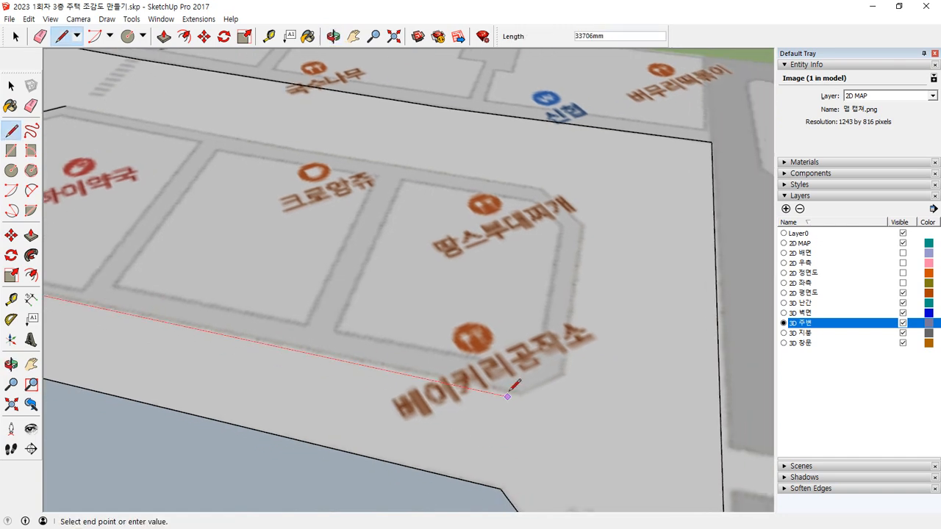
Step: Trace the middle block's front edge and chamfered far end, the last chamfer about 3.9 m, and close the outline along its rear edge
left_click(519, 391)
left_click(561, 376)
left_click(585, 228)
left_click(545, 190)
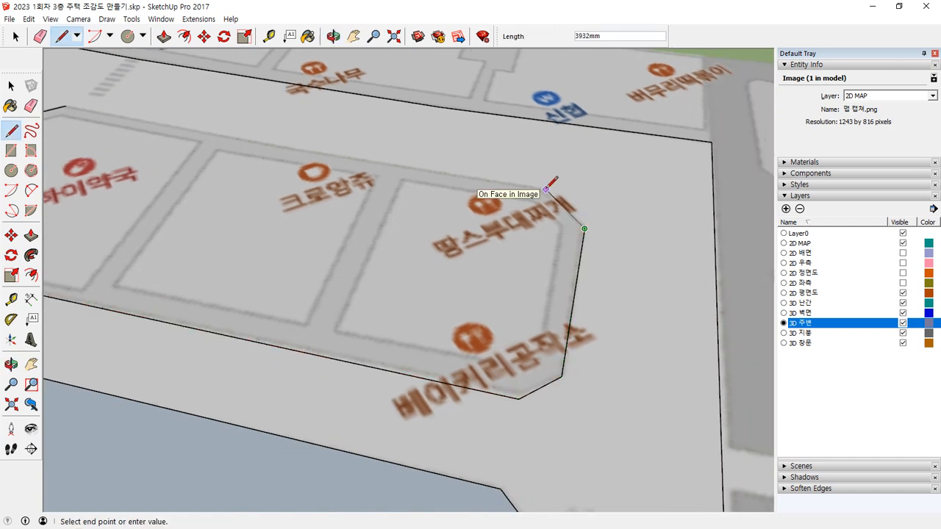
scroll(52, 109, "up", 3)
middle_click_drag(76, 110, 230, 188, "shift")
left_click(210, 179)
Step: Close the large rear block along the map borders, from the cross road's front end around two map corners to the main road edge
scroll(223, 202, "down", 6)
middle_click_drag(349, 262, 328, 379, "shift")
scroll(263, 187, "up", 1)
scroll(263, 187, "down", 2)
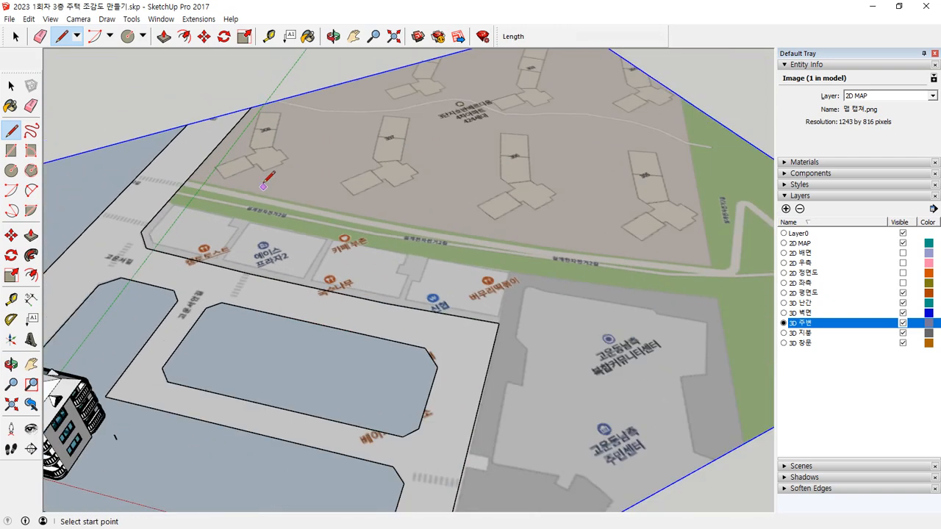
key("space")
left_click(217, 149)
scroll(273, 241, "down", 3)
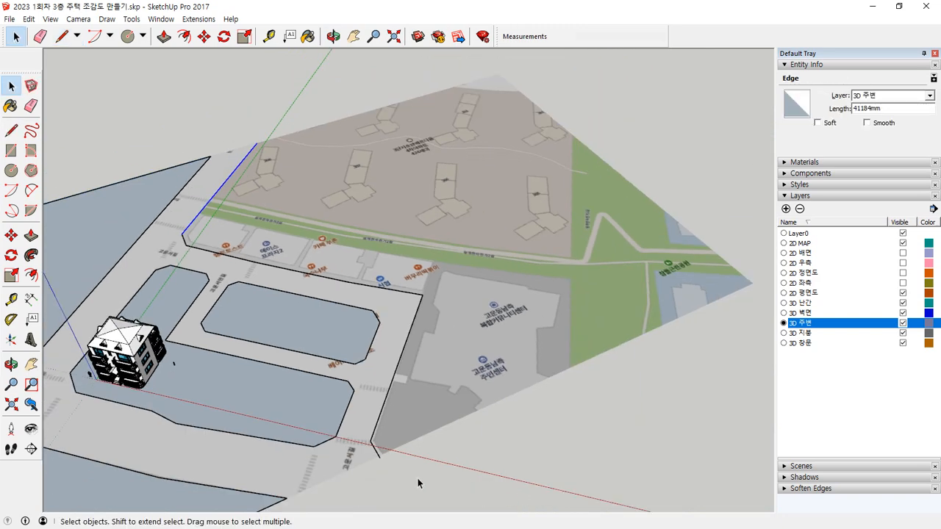
key("l")
left_click(379, 457)
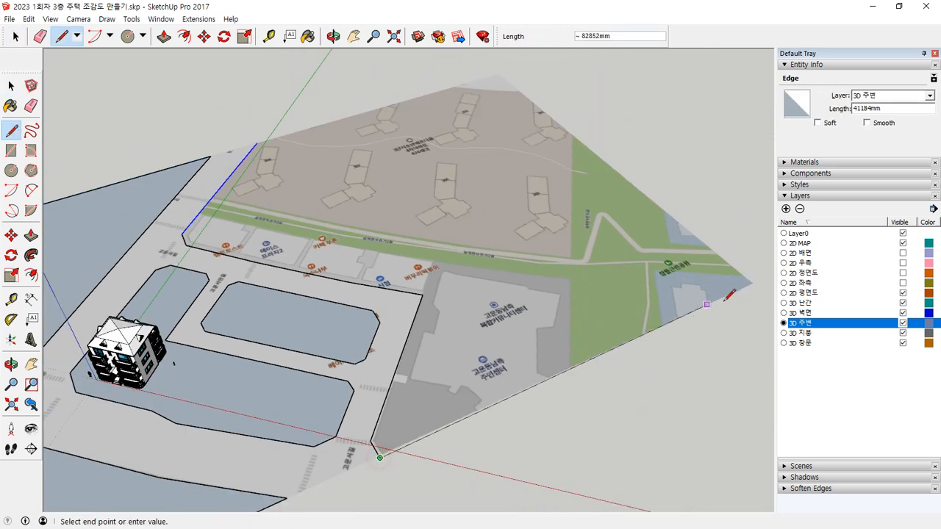
left_click(753, 282)
left_click(498, 75)
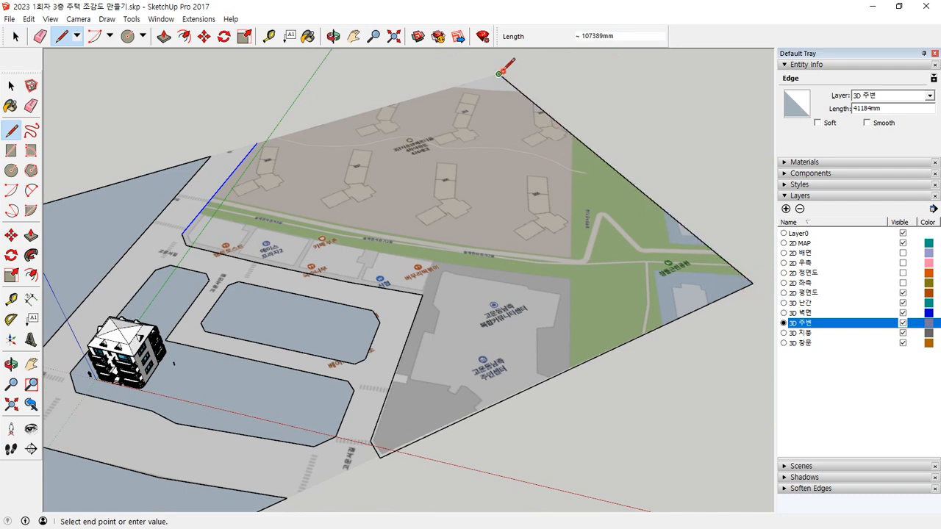
left_click(257, 142)
Step: Close the open road ends along the map borders at the main road's rear and at both sides of the front street
left_click(256, 142)
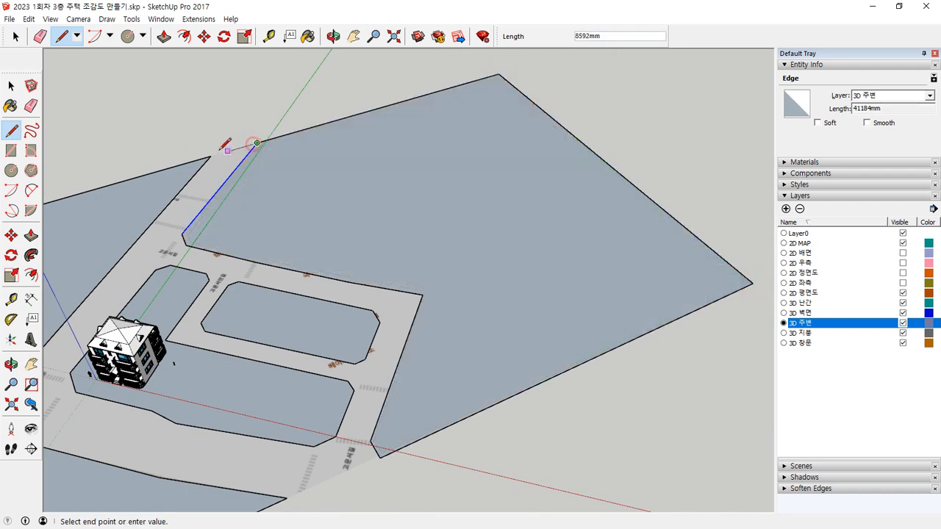
key("Escape")
left_click(286, 498)
left_click(380, 458)
key("space")
middle_click_drag(416, 476, 204, 392)
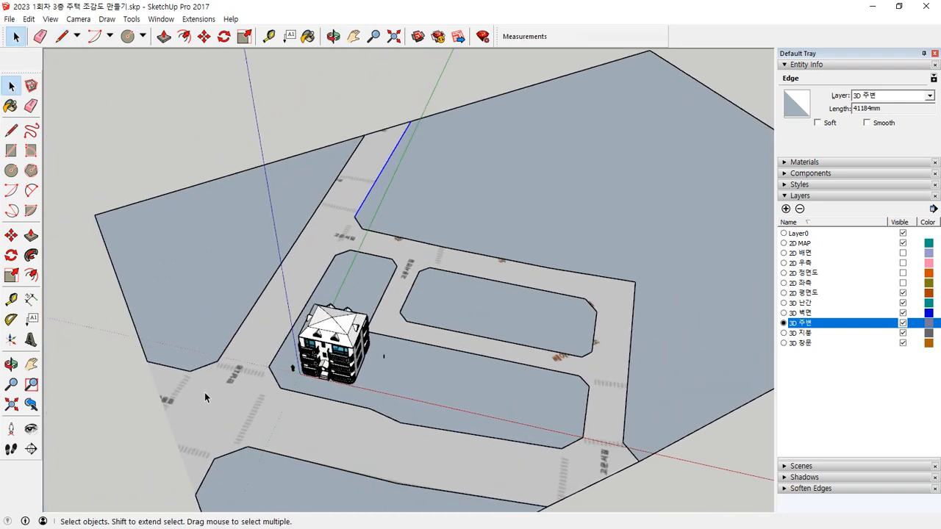
key("l")
left_click(147, 359)
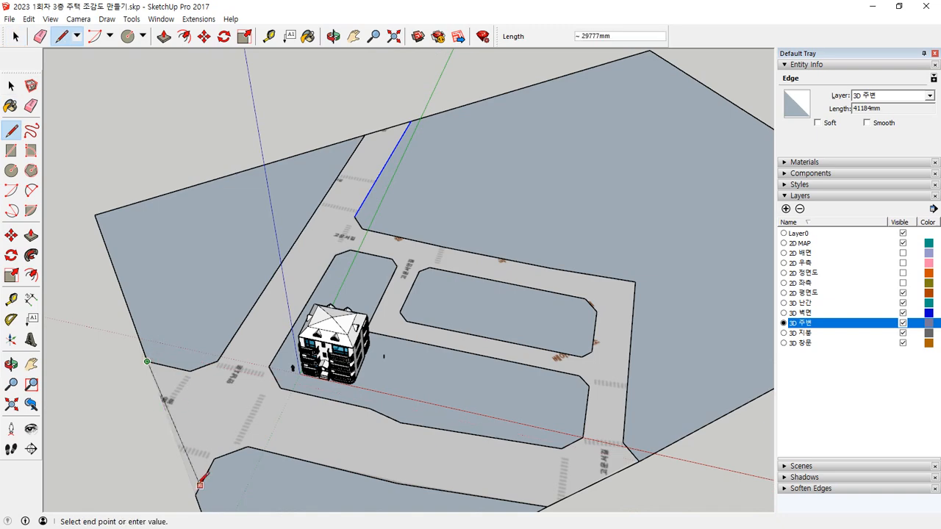
left_click(197, 497)
Step: Select the continuous road face around the traced blocks and push it down 10 mm
middle_click_drag(427, 453, 478, 435)
key("space")
left_click(506, 470)
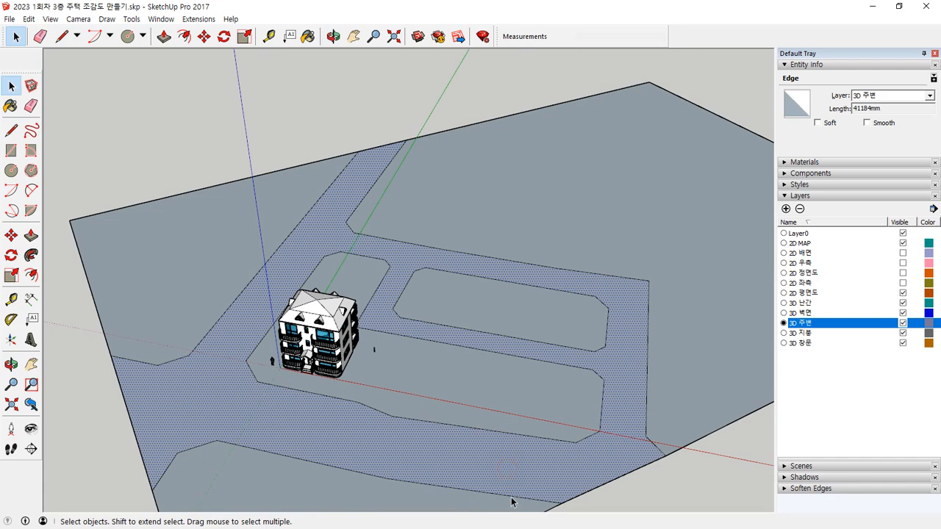
middle_click_drag(551, 492, 537, 428)
scroll(537, 428, "up", 2)
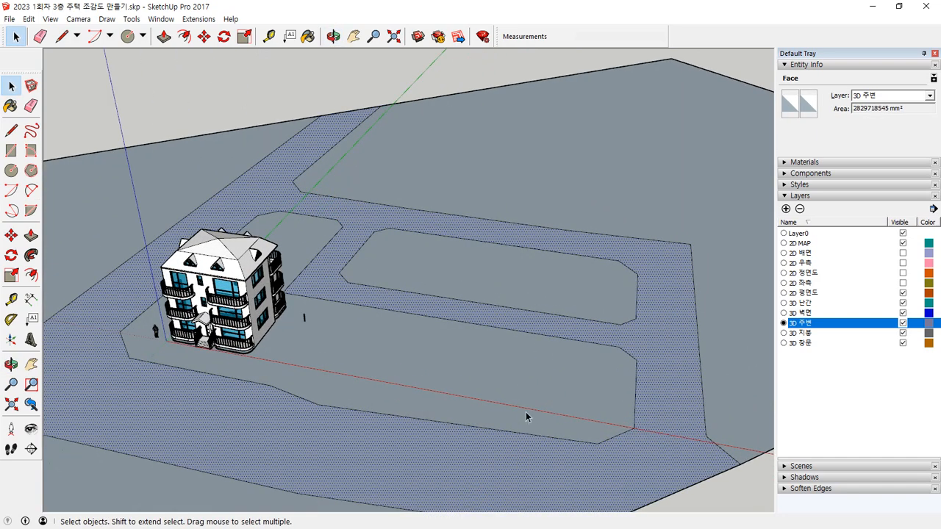
key("p")
scroll(496, 452, "down", 1)
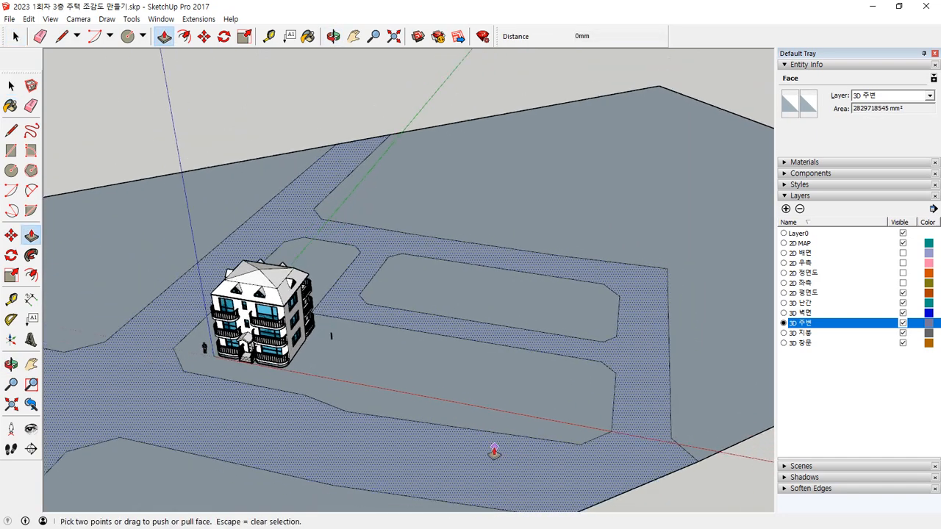
middle_click_drag(495, 451, 489, 400)
left_click(581, 453)
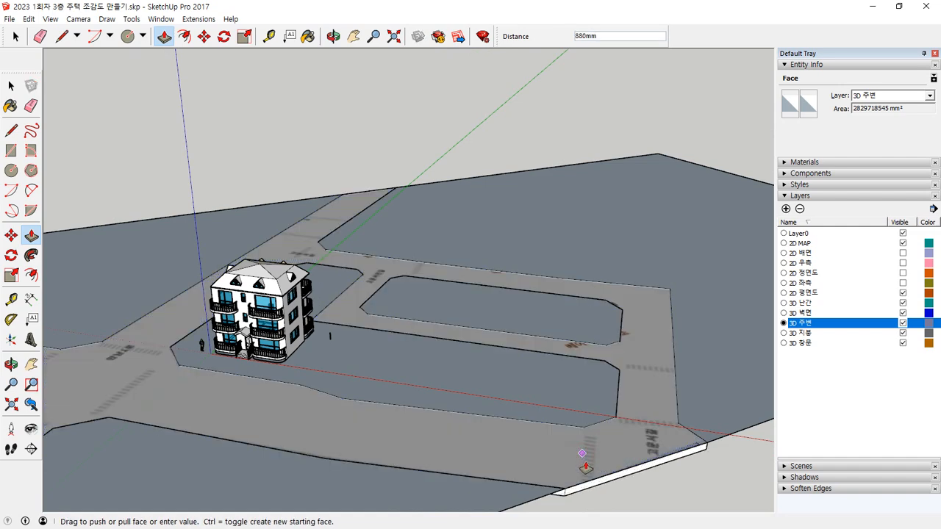
type("10")
key("Return")
Step: Push the road face down by 100 mm with Push/Pull so the blocks stand above it
middle_click_drag(607, 498, 561, 389)
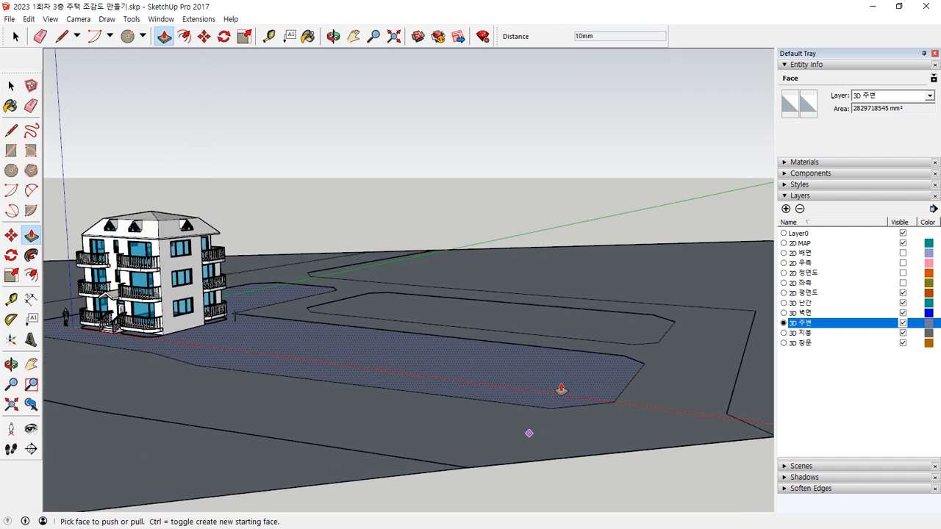
left_click(579, 434)
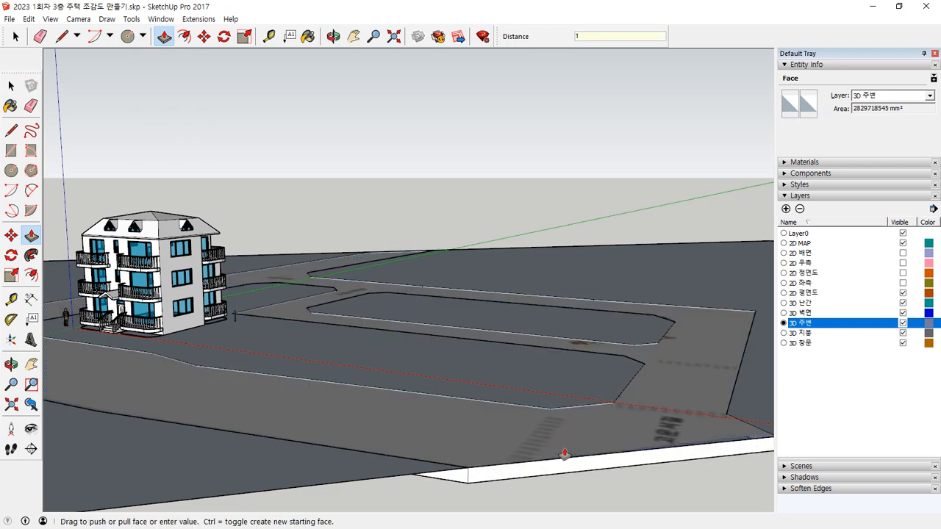
type("100")
key("Return")
middle_click_drag(564, 453, 407, 445)
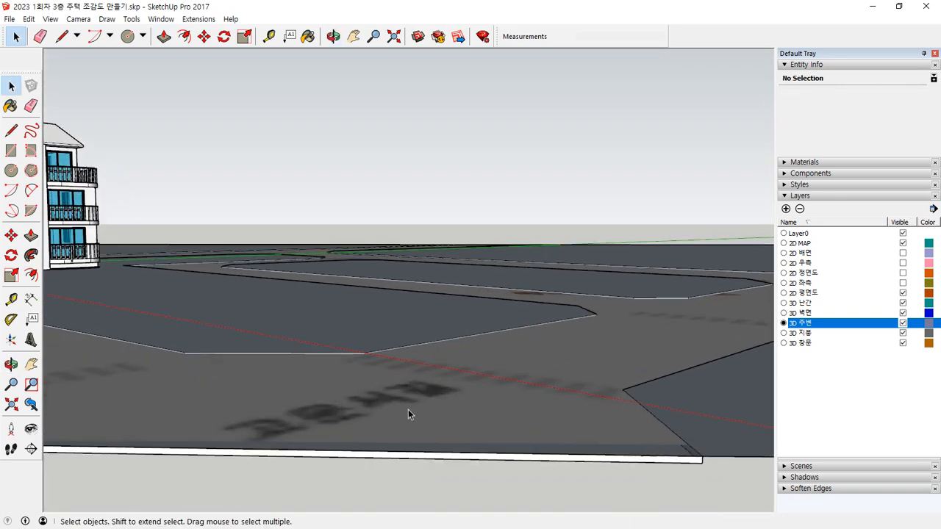
scroll(421, 442, "down", 1)
scroll(430, 452, "up", 1)
scroll(407, 432, "down", 1)
middle_click_drag(555, 486, 682, 375)
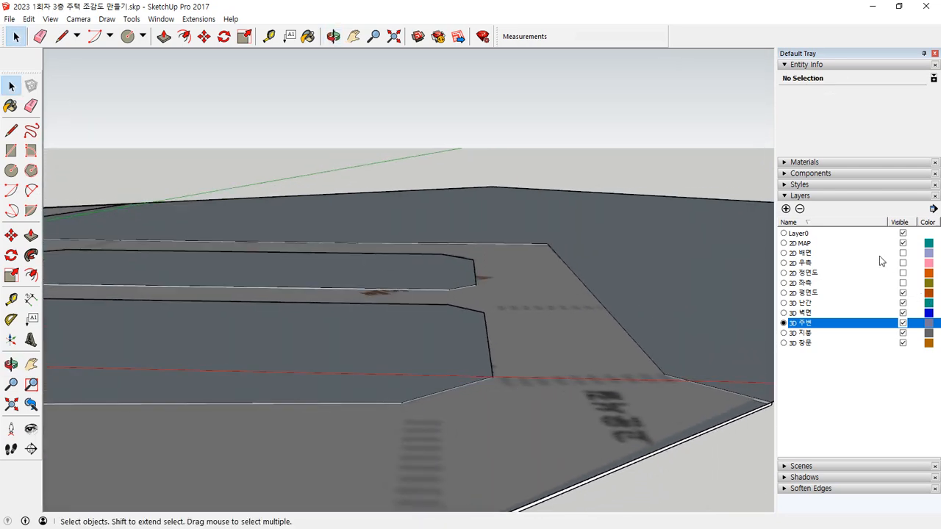
Step: Hide the 2D MAP layer and reverse all faces of the connected road and block geometry
left_click(903, 243)
middle_click_drag(523, 263, 636, 301)
scroll(337, 362, "down", 3)
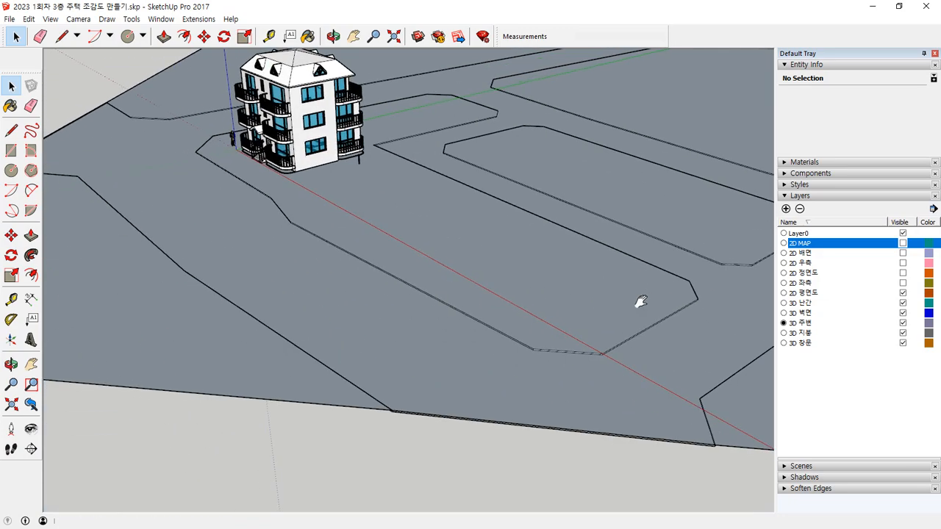
left_click(272, 278)
right_click(285, 264)
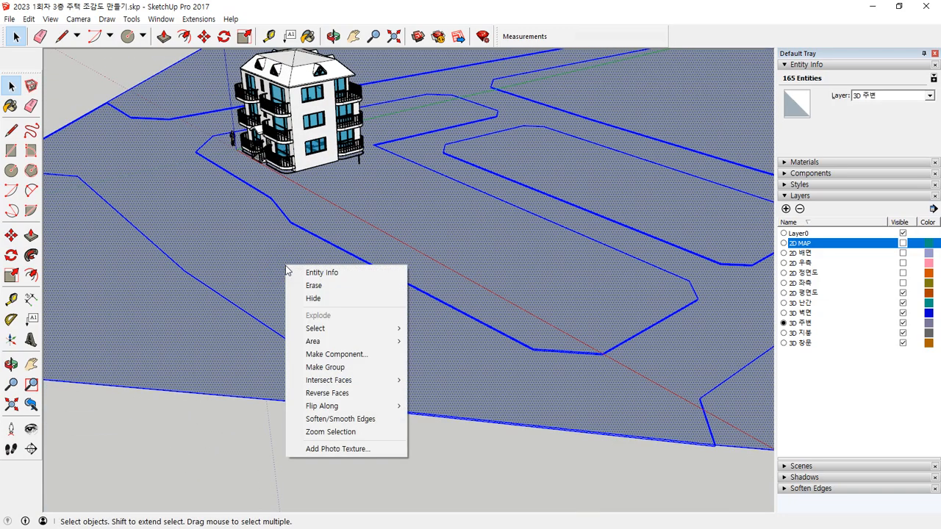
left_click(343, 390)
left_click(200, 439)
Step: Examine the step between the lowered road and the house block from close range, then the whole site
middle_click_drag(232, 374, 493, 297)
scroll(265, 249, "up", 8)
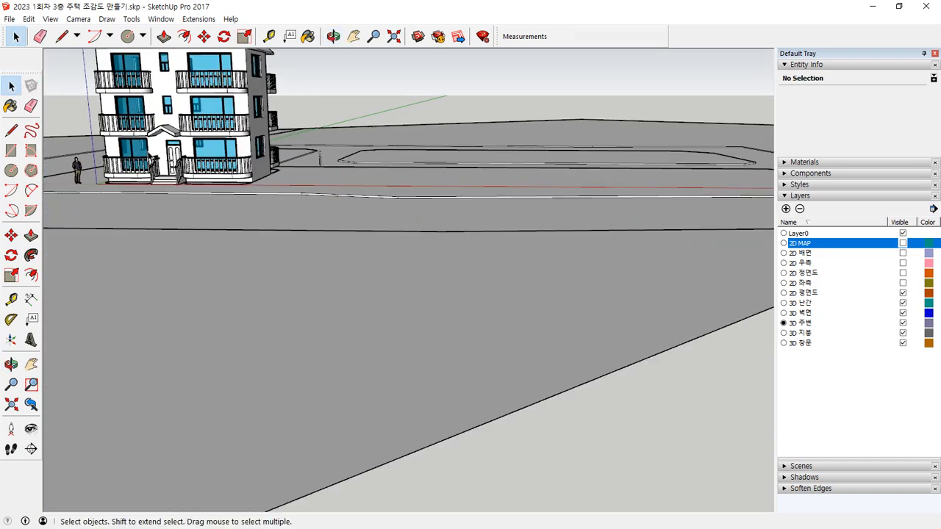
scroll(315, 316, "up", 5)
middle_click_drag(434, 321, 225, 252)
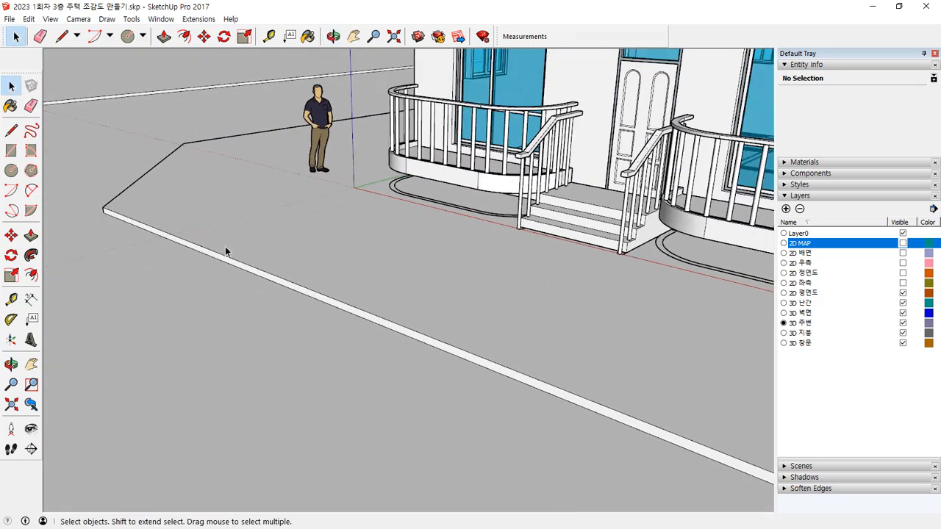
scroll(189, 147, "up", 3)
scroll(337, 319, "down", 6)
middle_click_drag(337, 313, 365, 291)
scroll(365, 291, "down", 3)
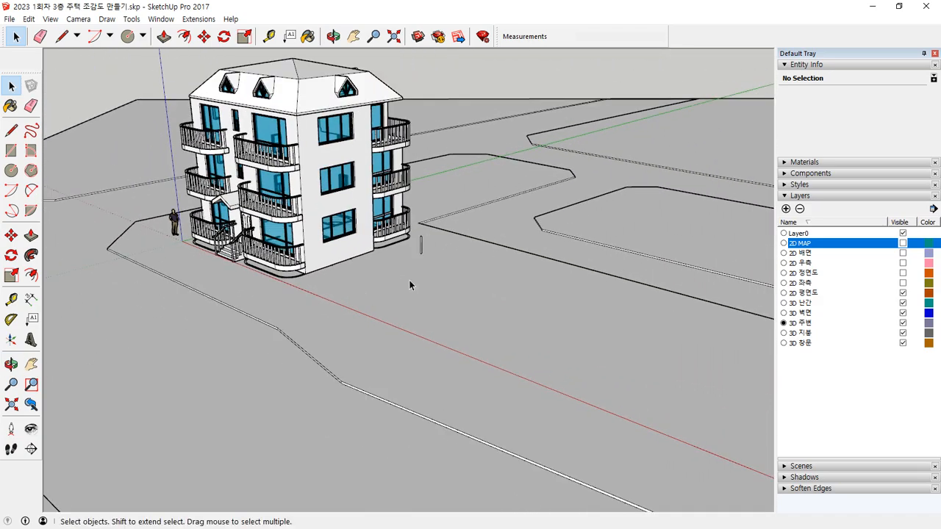
key("Delete")
scroll(397, 303, "down", 5)
middle_click_drag(395, 303, 275, 225)
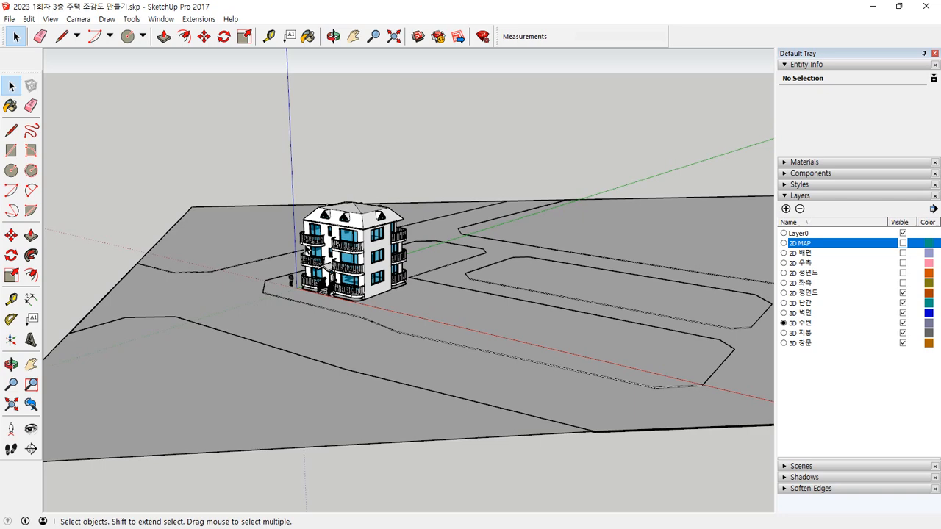
Step: Group all connected road and block geometry of the site model
triple_click(228, 280)
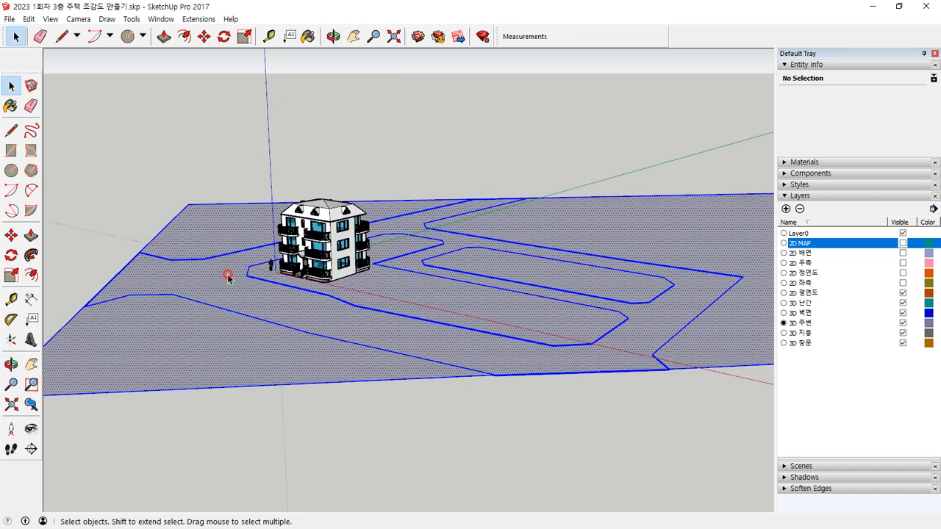
right_click(223, 277)
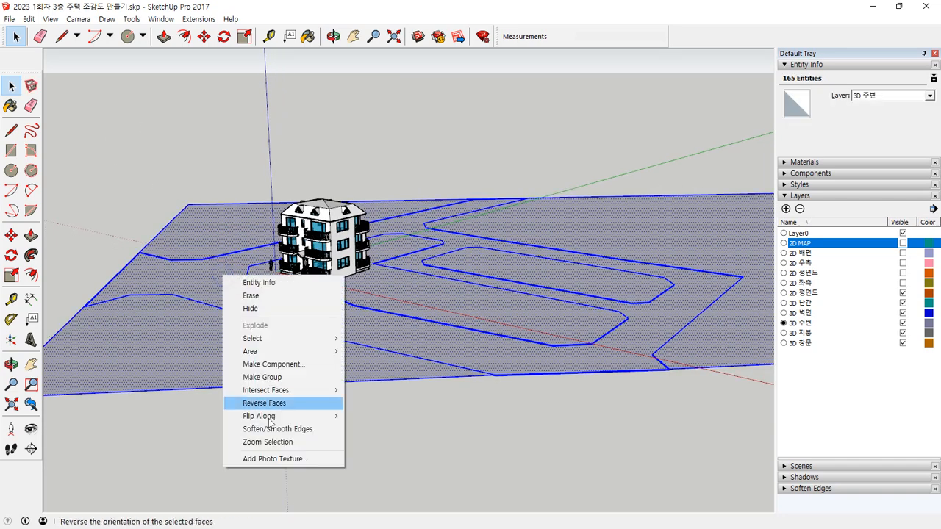
left_click(282, 379)
left_click(378, 455)
scroll(200, 361, "down", 3)
middle_click_drag(145, 330, 199, 443)
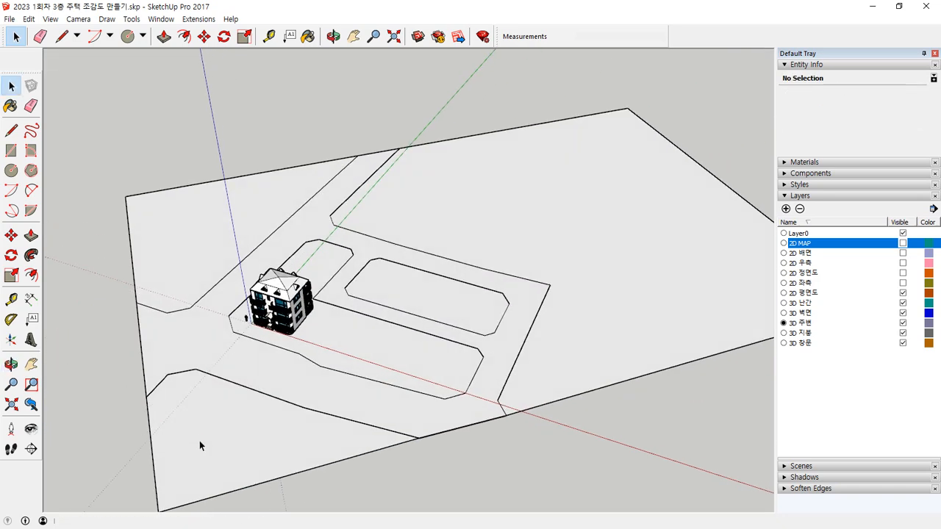
scroll(278, 302, "up", 2)
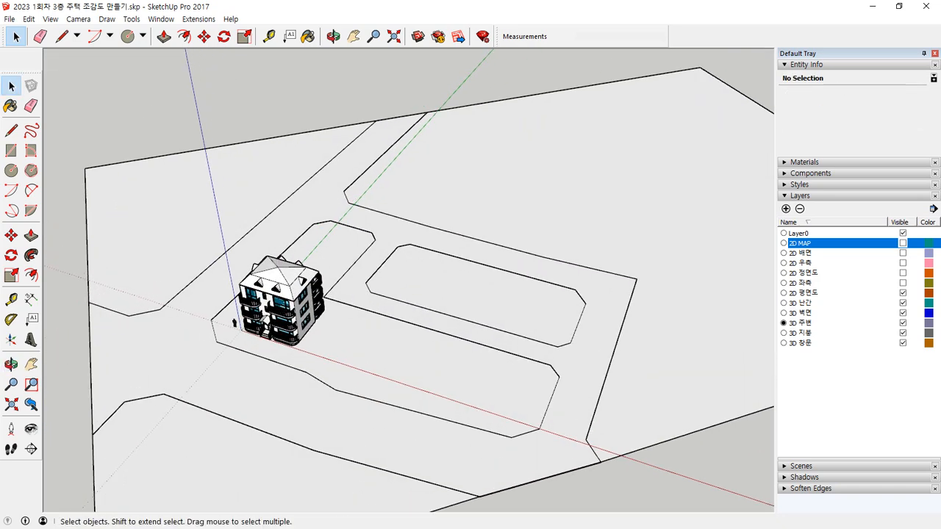
Step: Hide the site model group and show the 2D MAP layer
left_click(587, 194)
right_click(585, 192)
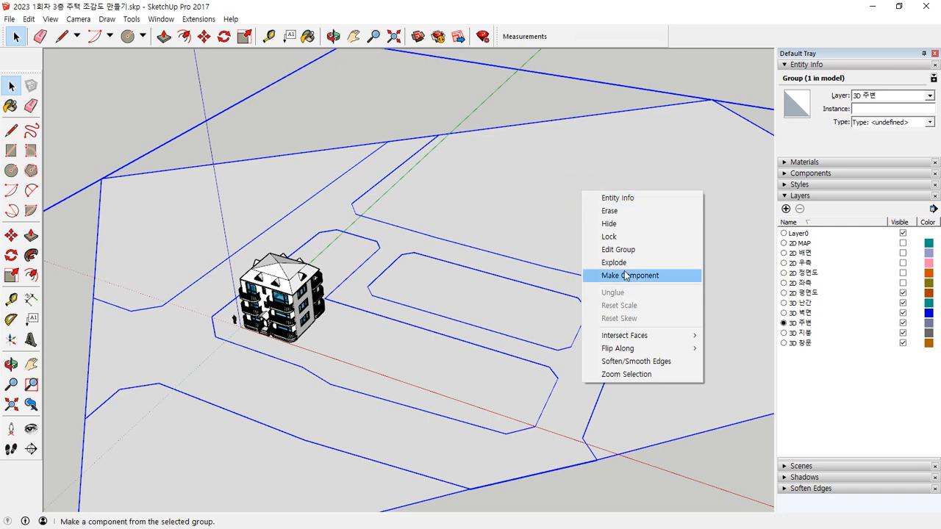
left_click(622, 223)
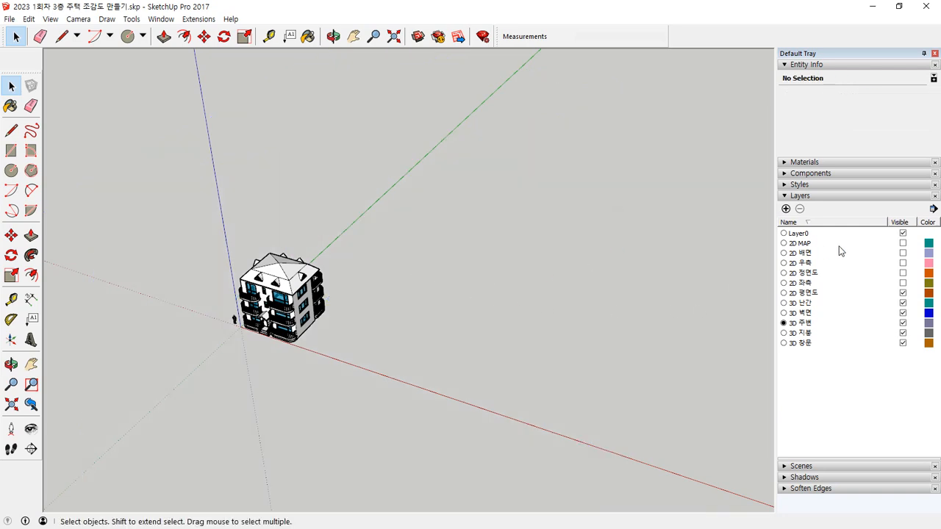
left_click(903, 243)
Step: Trace the stepped house-facing side and angled front corner of the 폴리어학원 plot beside the house on the map
scroll(367, 352, "up", 3)
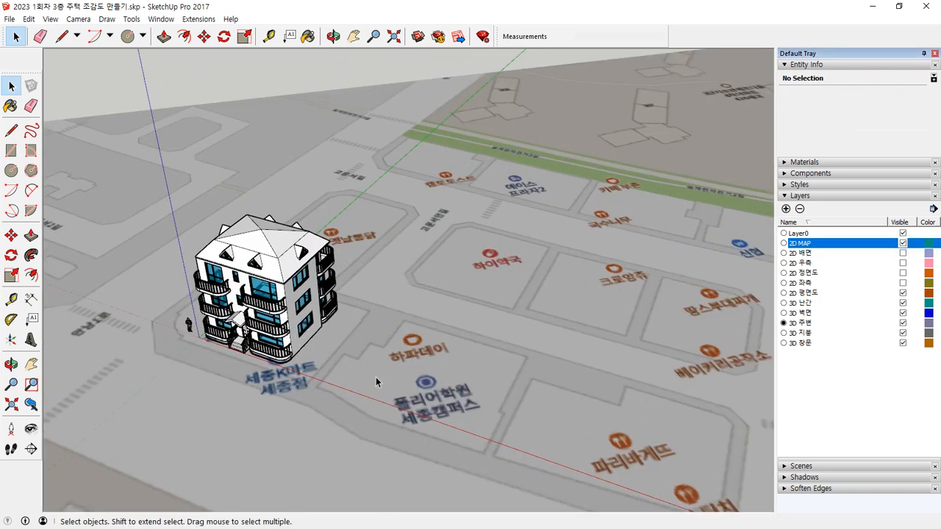
scroll(383, 436, "up", 10)
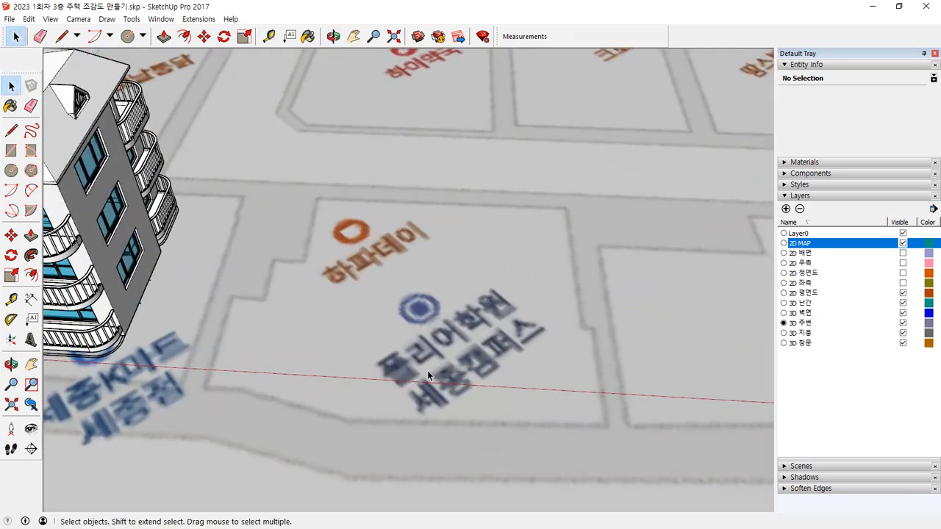
scroll(461, 366, "up", 4)
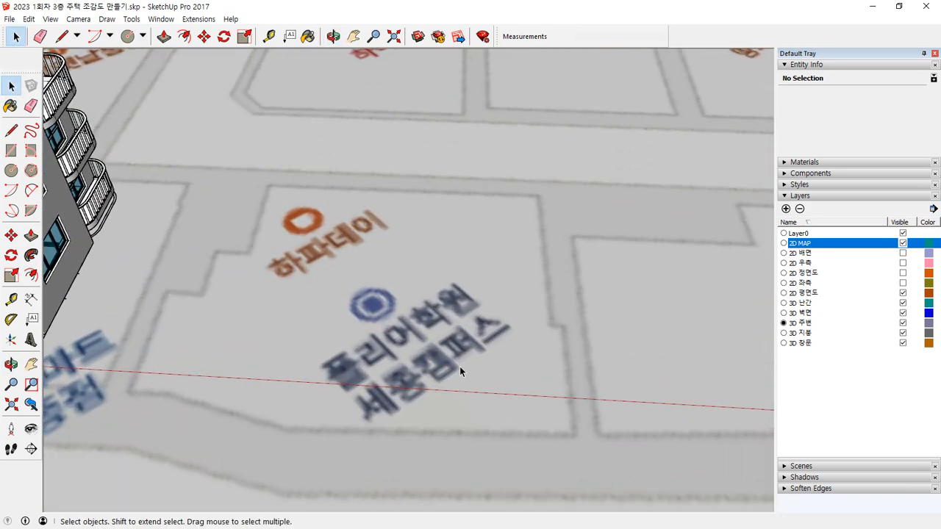
key("l")
left_click(269, 184)
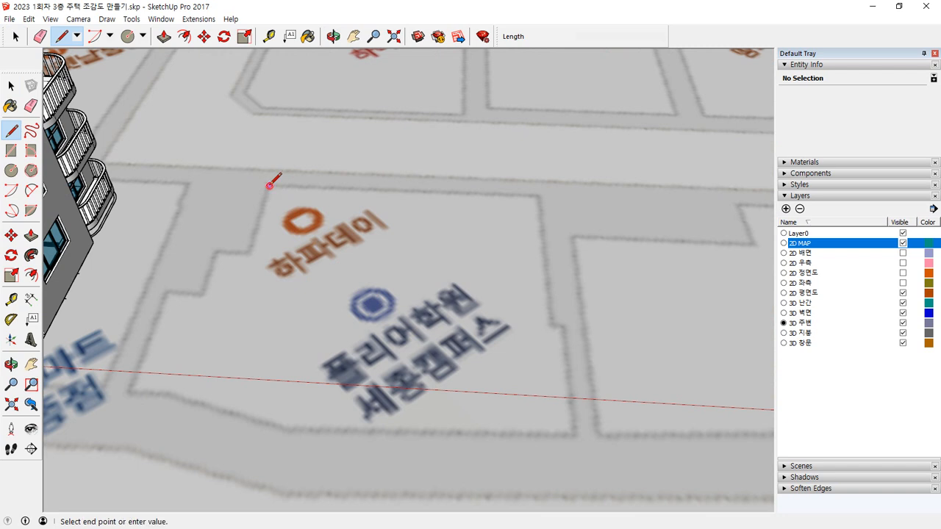
left_click(249, 252)
left_click(218, 251)
left_click(203, 294)
left_click(168, 295)
left_click(131, 390)
left_click(168, 392)
left_click(287, 430)
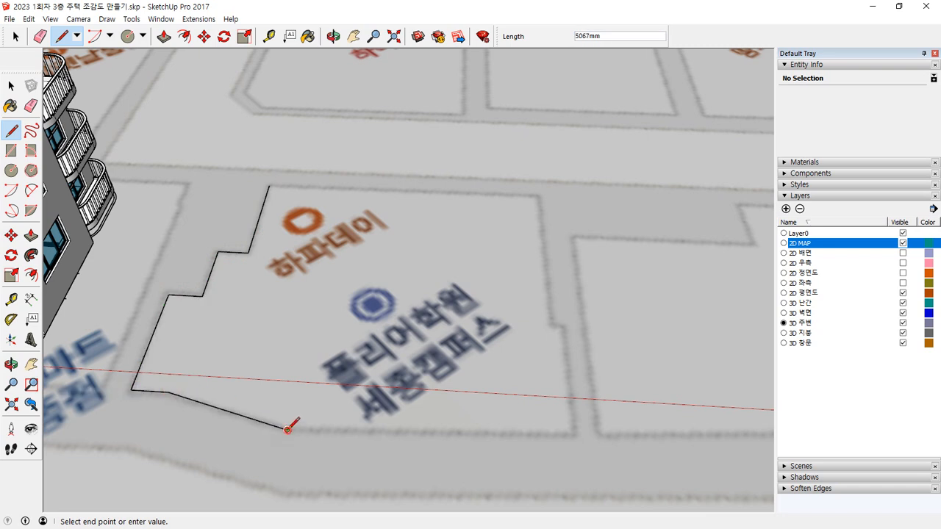
Step: Trace the plot's remaining front edge and notched far side, and close the outline with a rear edge about 13.4 m long
left_click(571, 447)
left_click(560, 325)
left_click(547, 324)
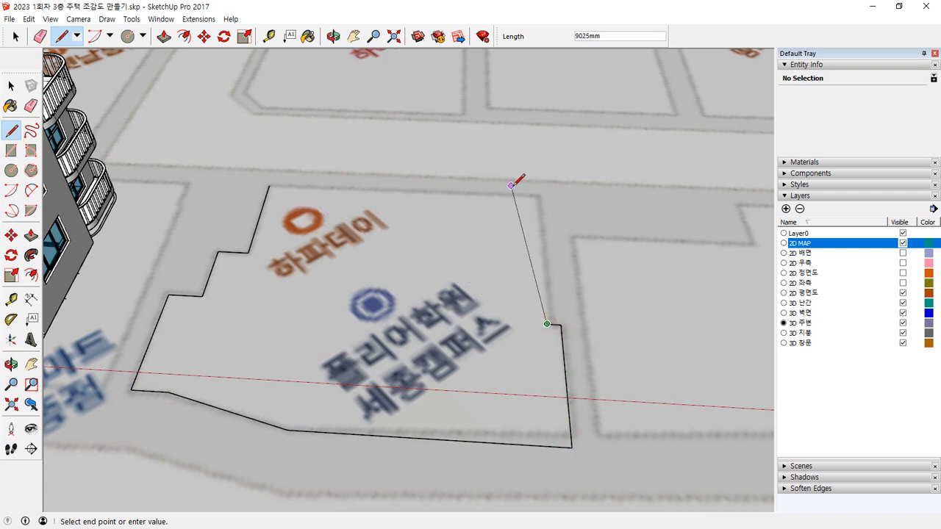
left_click(537, 194)
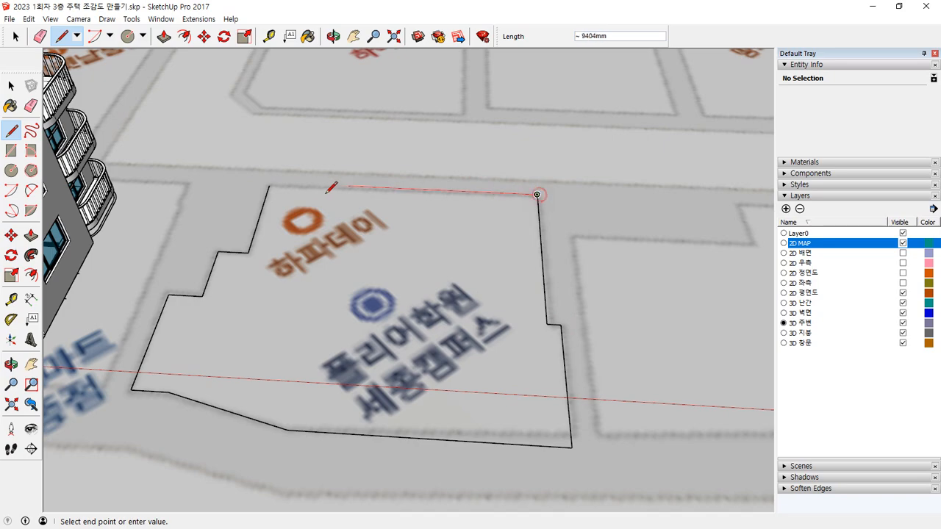
left_click(269, 185)
mouse_move(271, 183)
middle_mouse_down()
mouse_move(290, 352)
mouse_move(244, 307)
mouse_move(370, 310)
middle_mouse_up()
scroll(272, 303, "down", 1)
scroll(371, 311, "up", 2)
scroll(180, 197, "up", 2)
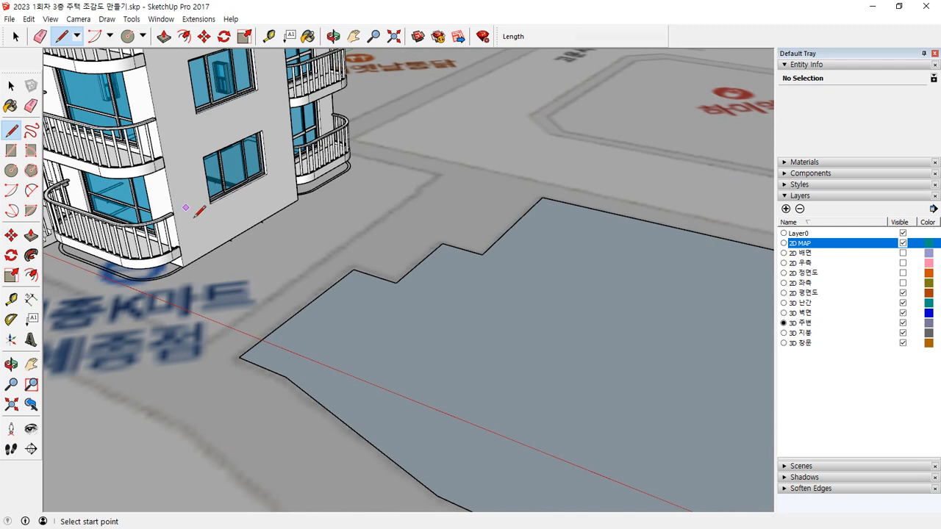
Step: Measure the house's storey heights along its front wall corner
key("t")
left_click(183, 254)
left_click(169, 163)
left_click(183, 267)
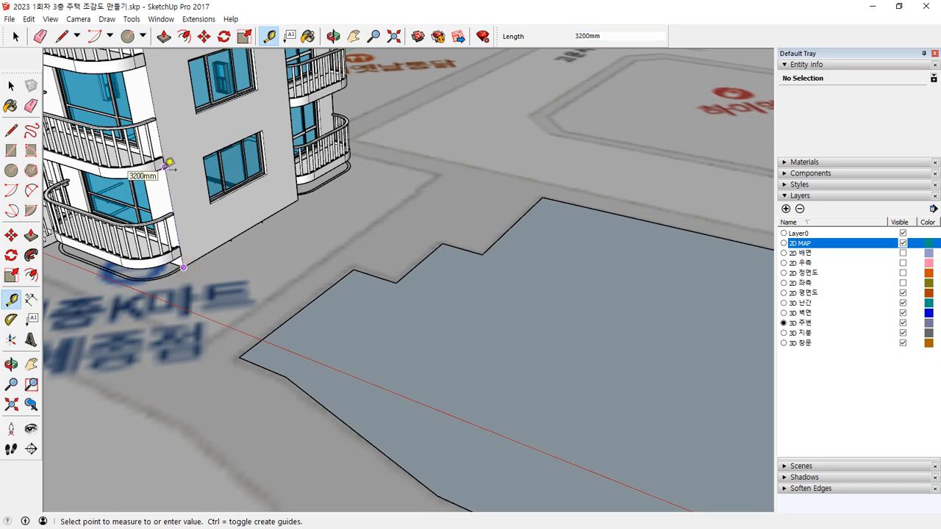
left_click(167, 164)
left_click(166, 166)
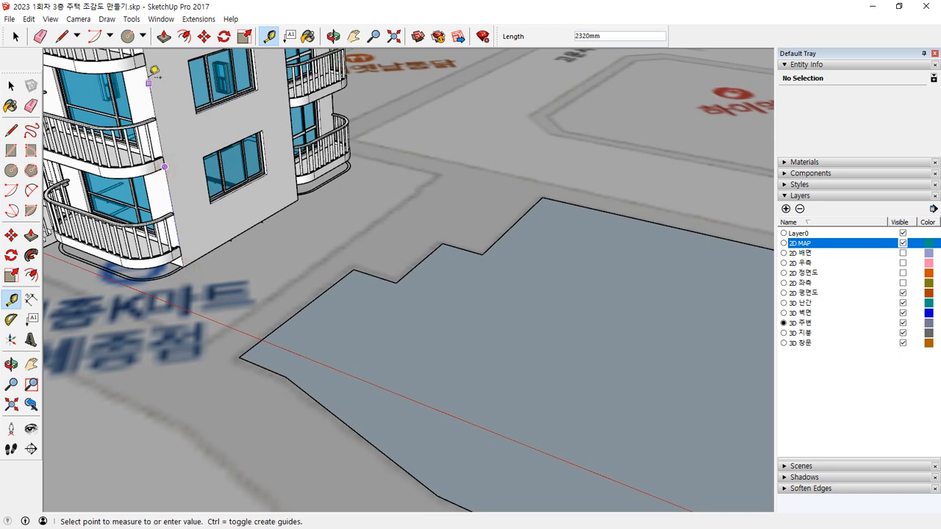
left_click(153, 62)
scroll(216, 279, "down", 5)
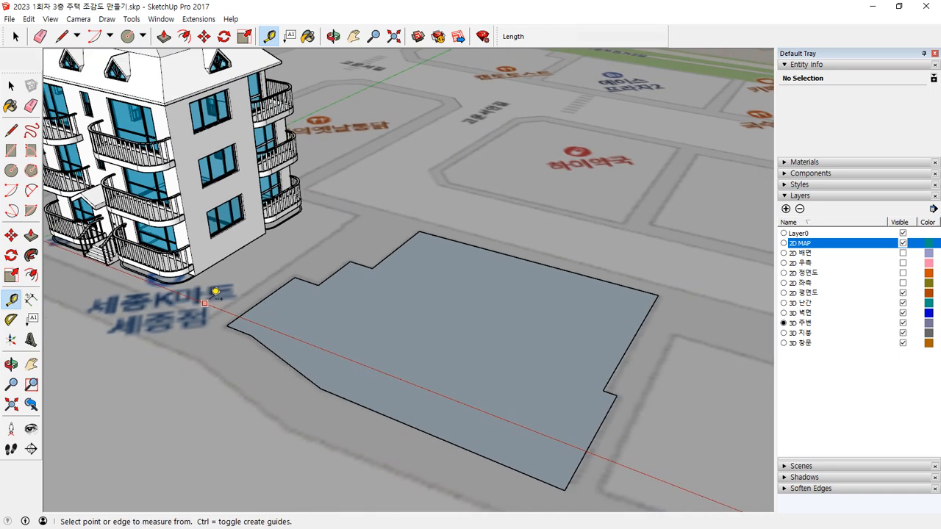
left_click_drag(133, 218, 245, 233)
left_click_drag(260, 184, 307, 164)
left_click_drag(312, 153, 325, 174)
mouse_move(363, 156)
left_mouse_down()
mouse_move(378, 175)
mouse_move(407, 165)
left_mouse_up()
mouse_move(425, 151)
left_mouse_down()
mouse_move(416, 154)
mouse_move(546, 185)
left_mouse_up()
mouse_move(365, 192)
left_mouse_down()
mouse_move(548, 176)
mouse_move(353, 215)
left_mouse_up()
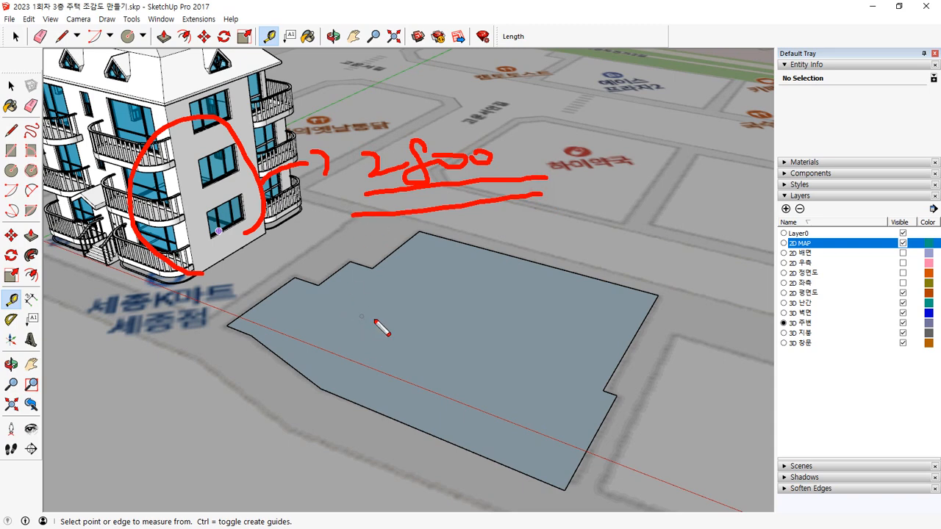
left_click_drag(384, 312, 398, 344)
mouse_move(411, 323)
left_mouse_down()
mouse_move(420, 331)
mouse_move(428, 323)
left_mouse_up()
left_click_drag(437, 320, 450, 317)
left_click_drag(456, 312, 463, 318)
key("Escape")
Step: Extrude the traced plot face beside the house upward by 3000 mm
middle_click_drag(404, 393, 401, 374)
key("space")
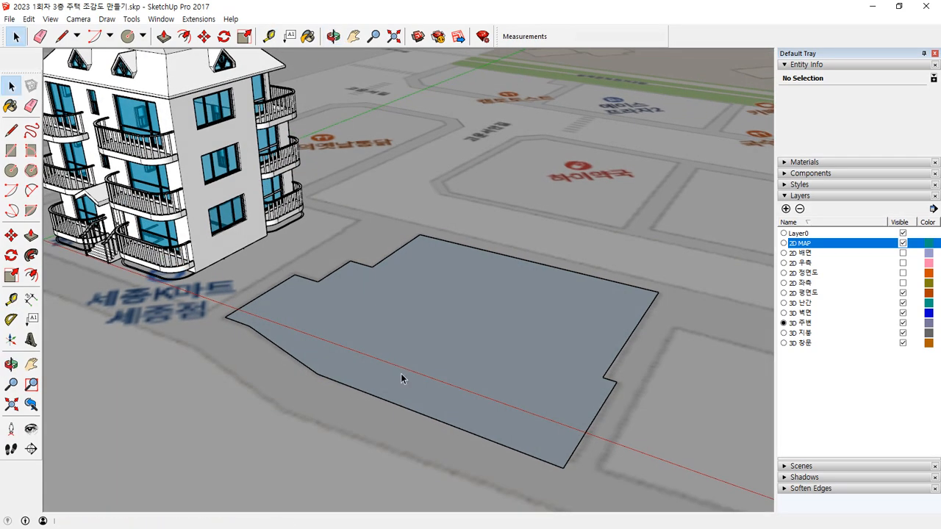
key("p")
left_click(441, 358)
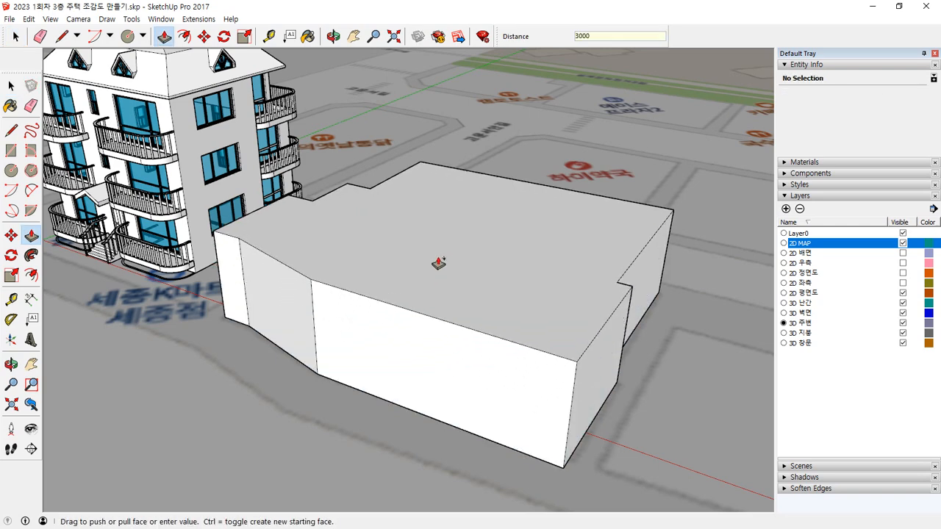
key("Return")
middle_click_drag(441, 298, 464, 269)
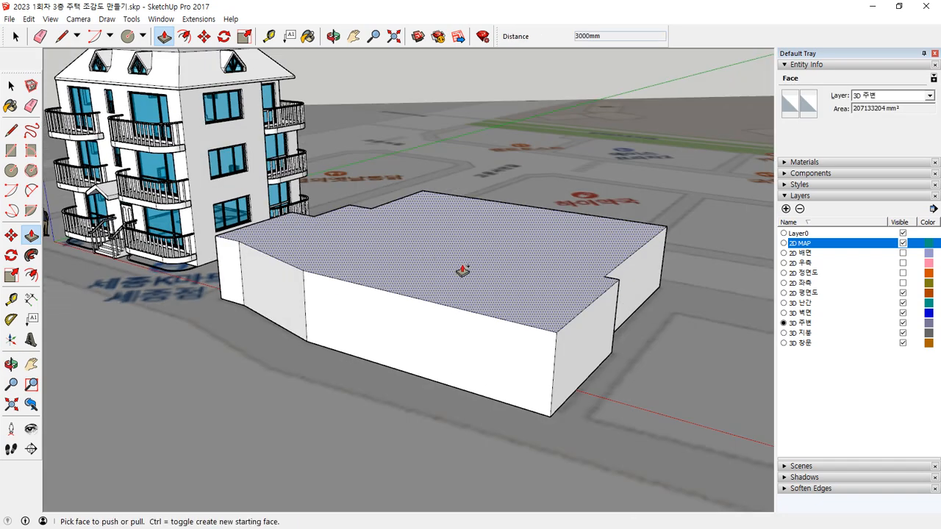
Step: Raise the building mass beside the house by two more 3000 mm storeys and a 1300 mm parapet band
left_click(464, 269)
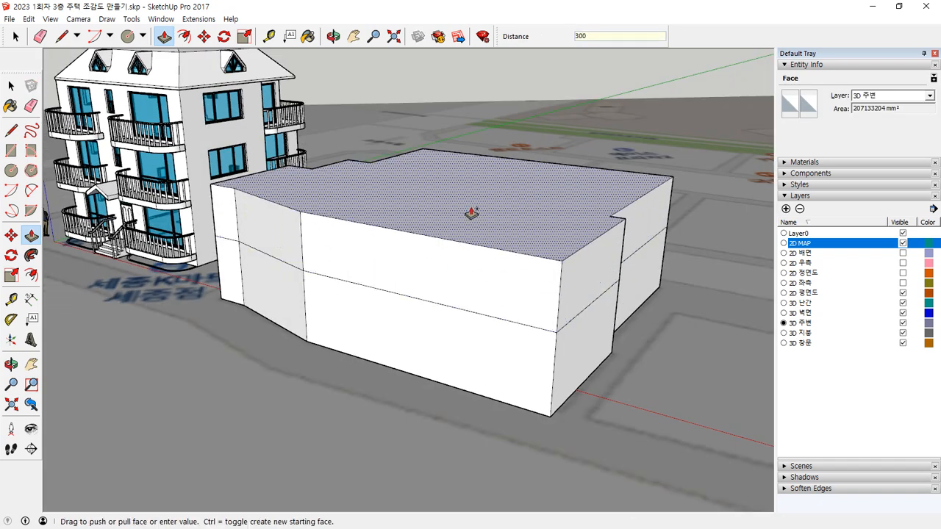
key("Return")
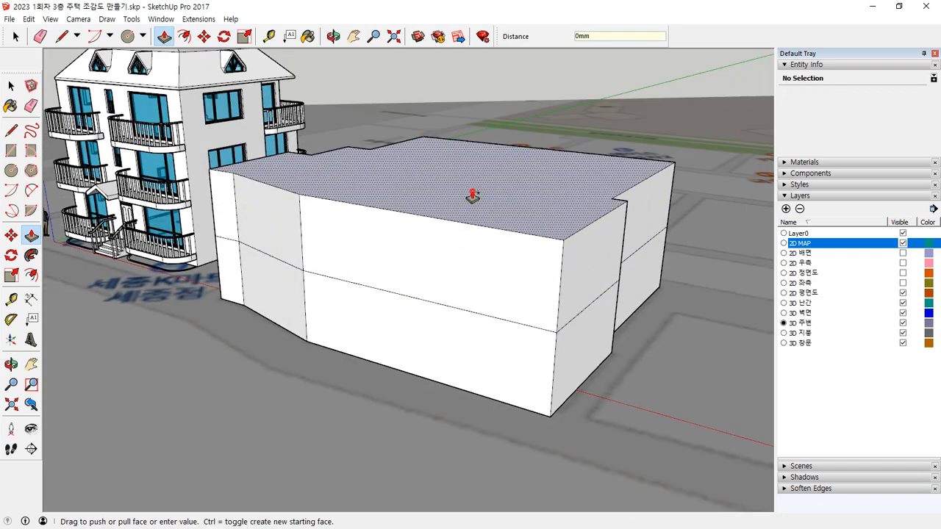
left_click(471, 193)
type("3000")
key("Return")
middle_click_drag(485, 155, 498, 275)
left_click(498, 276)
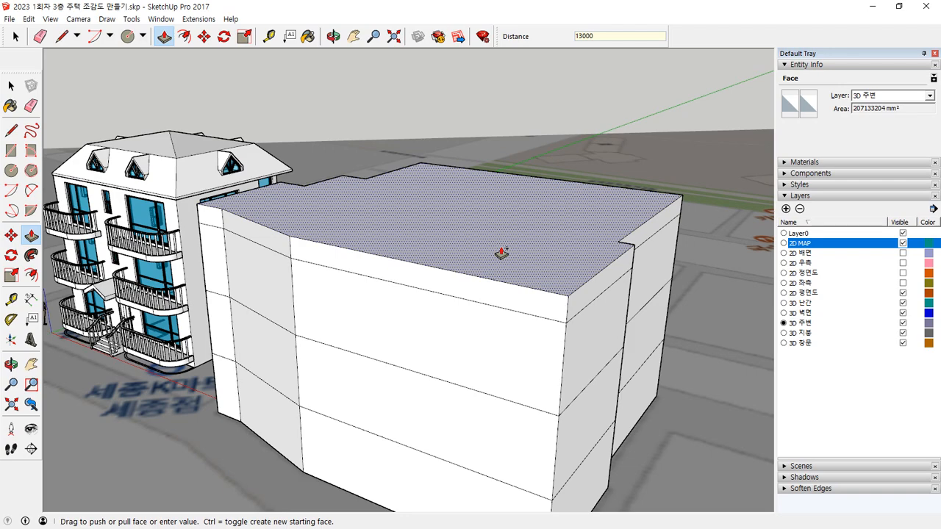
key("Return")
Step: Offset the roof outline of the building mass inward by 150 mm
middle_click_drag(500, 252, 400, 251)
key("f")
left_click(440, 212)
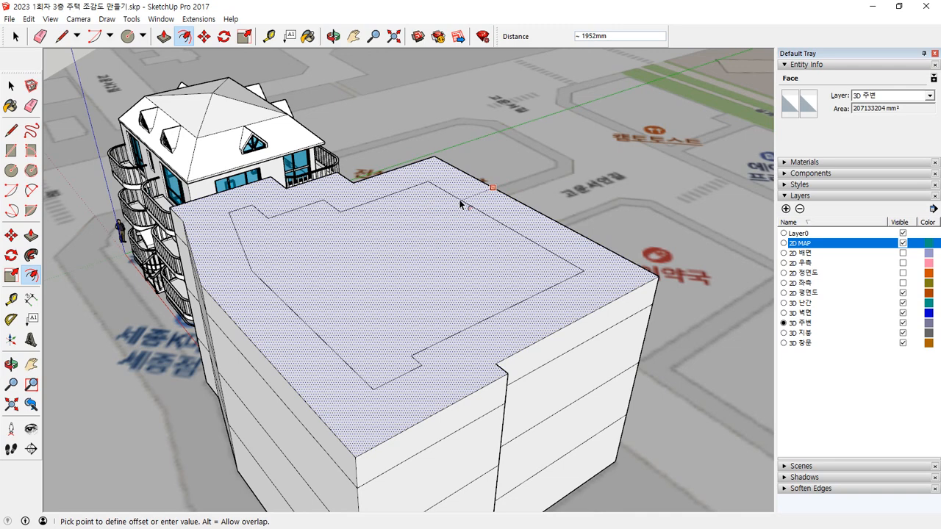
key("Escape")
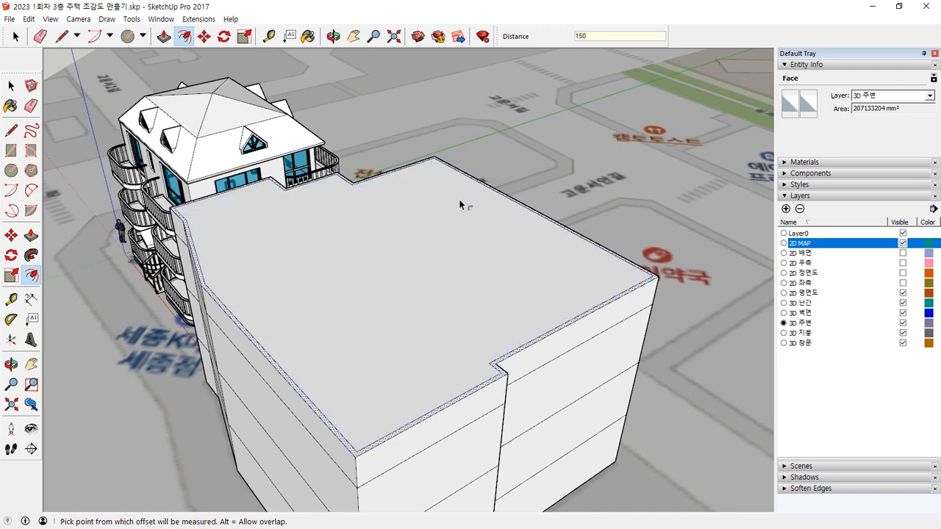
middle_click_drag(432, 245, 390, 257)
key("p")
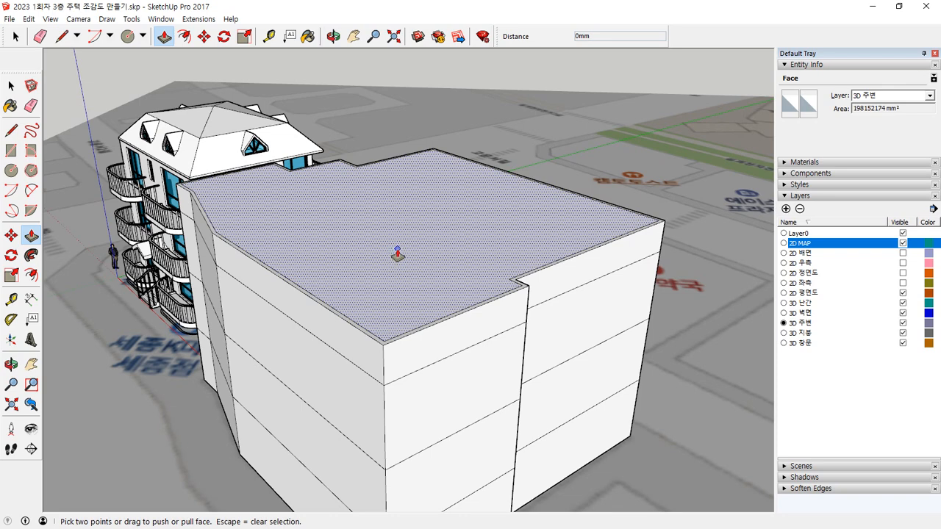
left_click(391, 259)
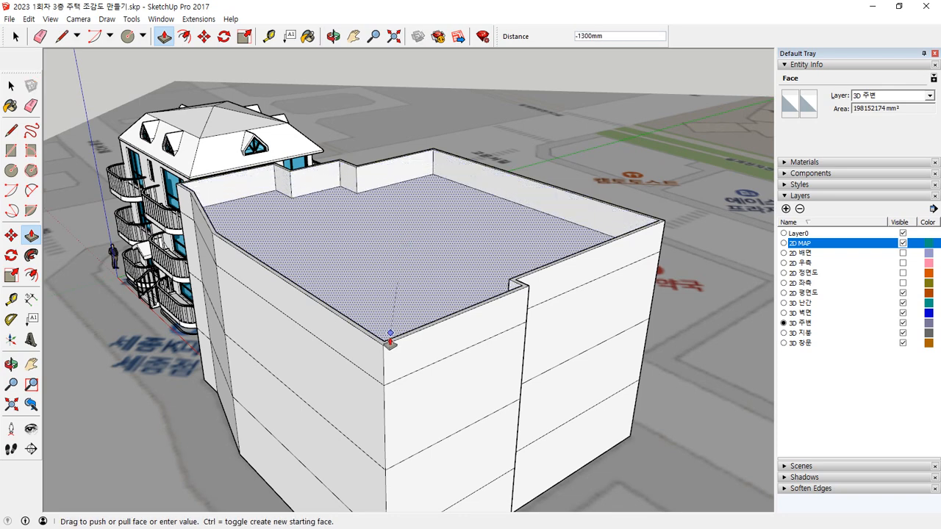
left_click(383, 389)
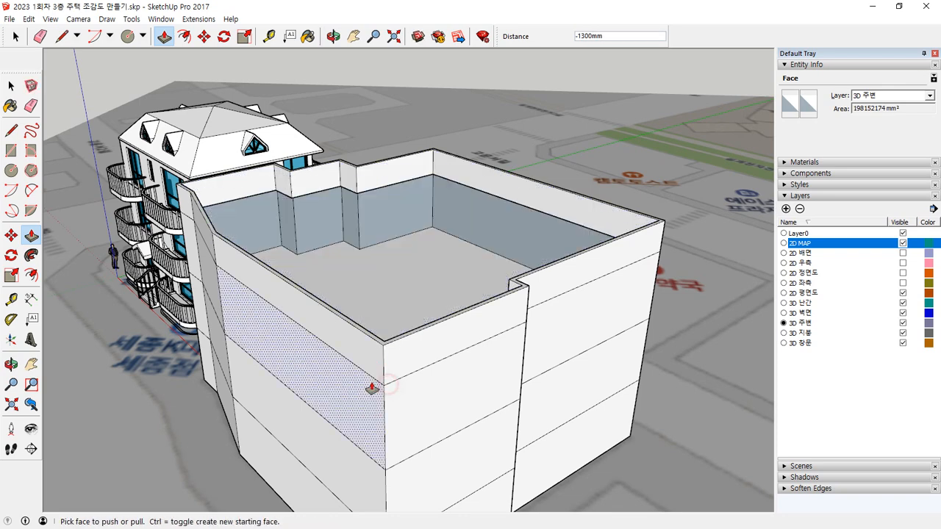
key("ctrl+z")
Step: Push the inner roof face down 1200 mm to form the parapet
left_click(469, 175)
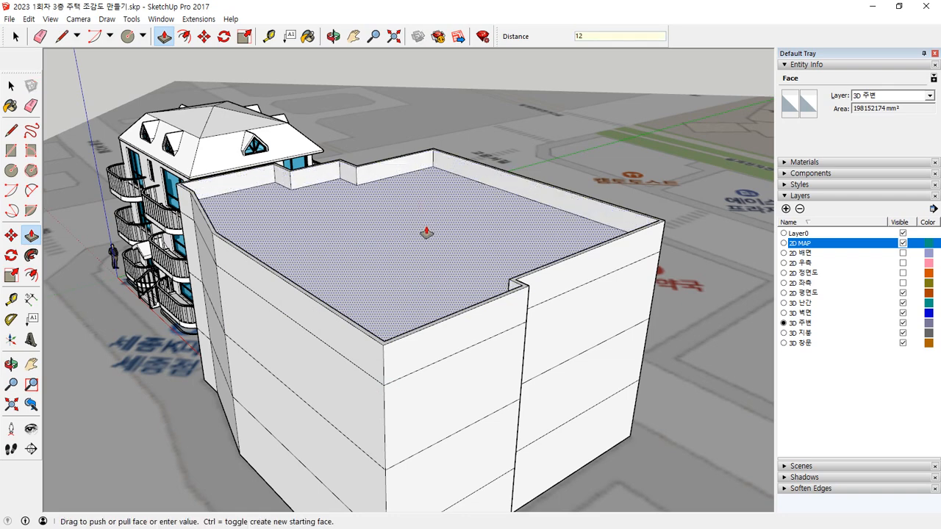
key("Return")
middle_click_drag(441, 197, 521, 388)
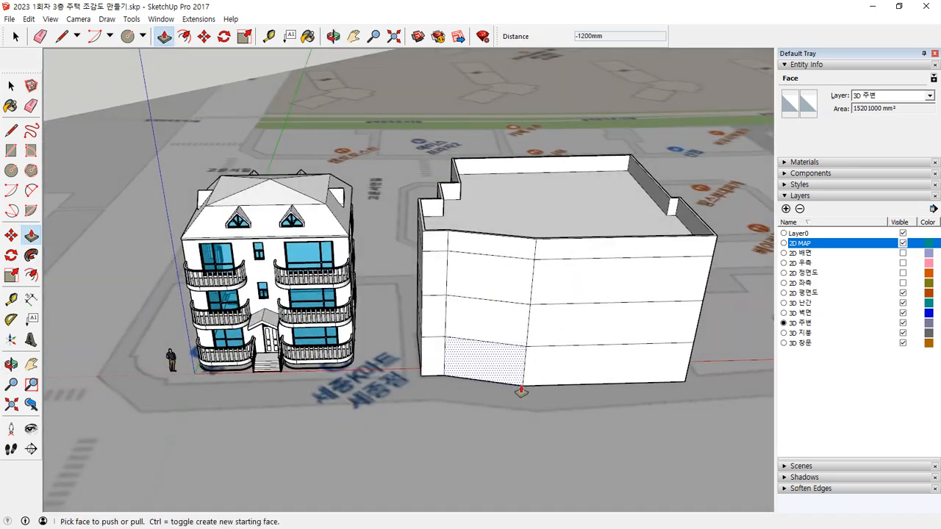
key("space")
left_click(541, 427)
middle_click_drag(548, 328, 470, 339)
middle_click_drag(608, 380, 400, 308)
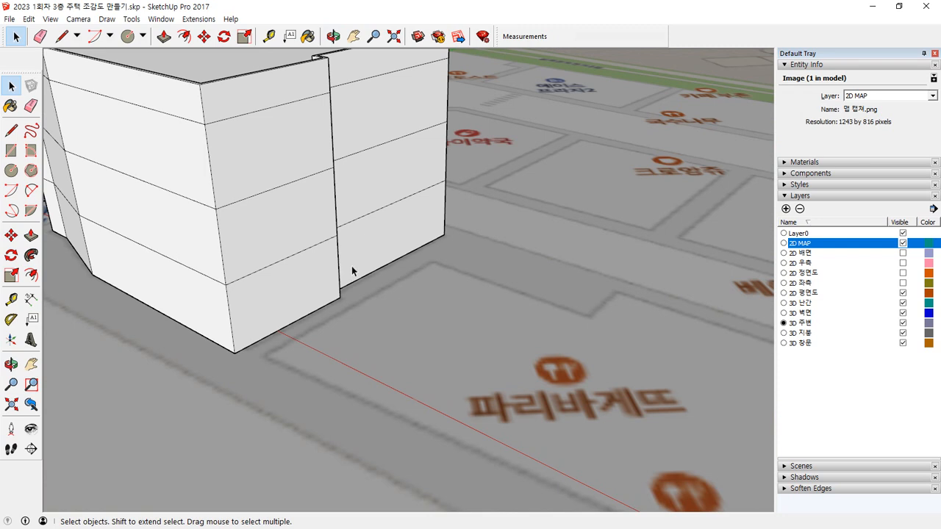
key("ctrl+alt+d")
mouse_move(301, 279)
left_mouse_down()
mouse_move(271, 288)
mouse_move(290, 295)
mouse_move(283, 300)
left_mouse_up()
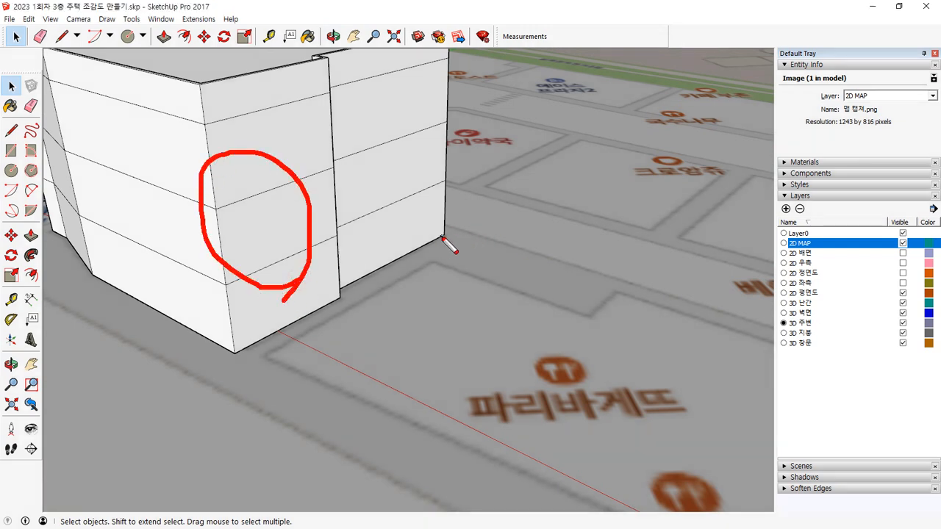
key("Escape")
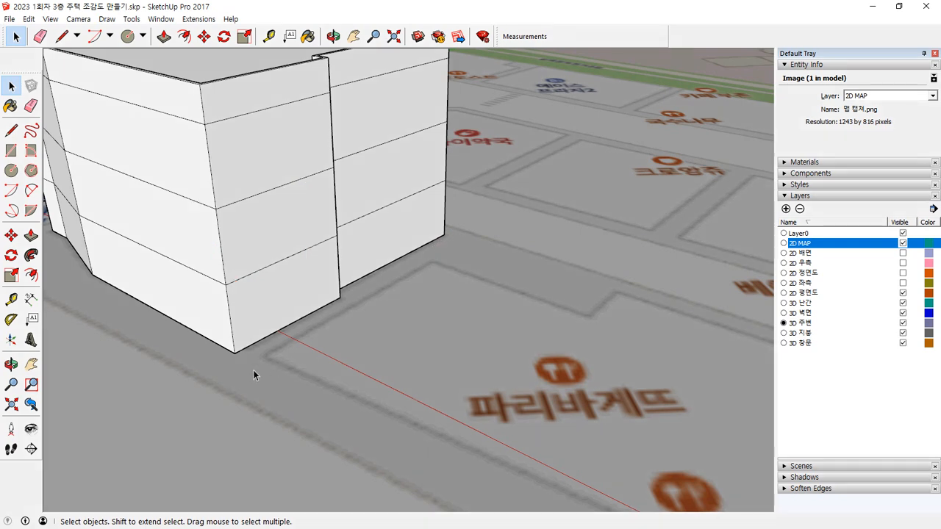
Step: Trace the 파리바게뜨 plot's side facing the extruded building and its notched rear edge on the map
key("l")
left_click(267, 354)
left_click(435, 262)
left_click(589, 318)
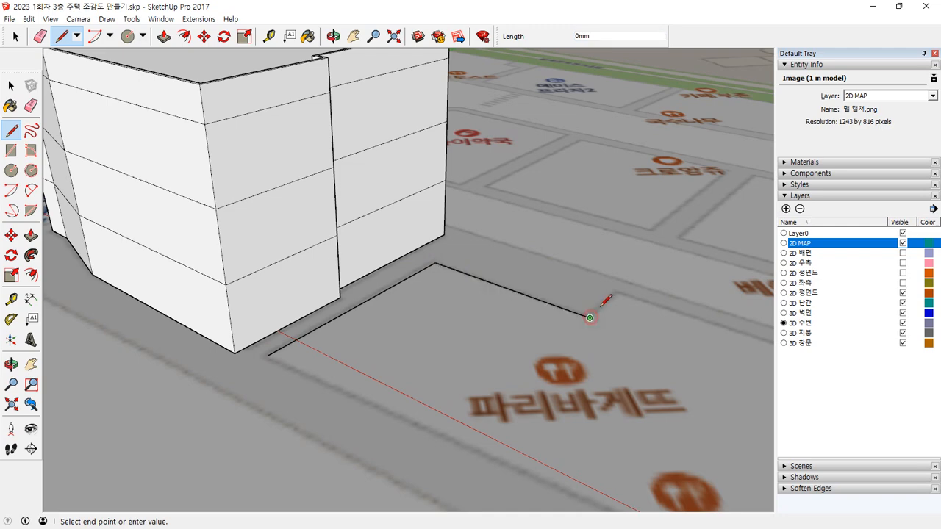
left_click(618, 294)
middle_click_drag(683, 343, 558, 315)
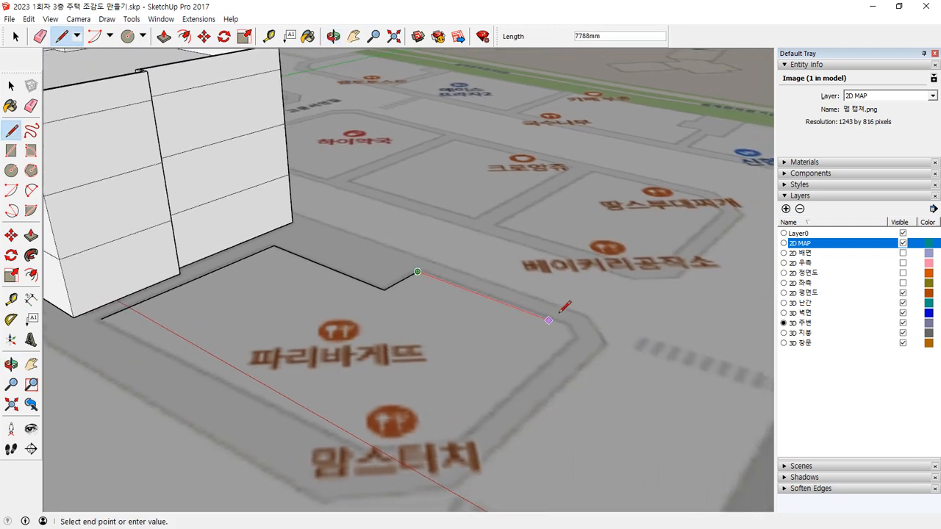
left_click(561, 324)
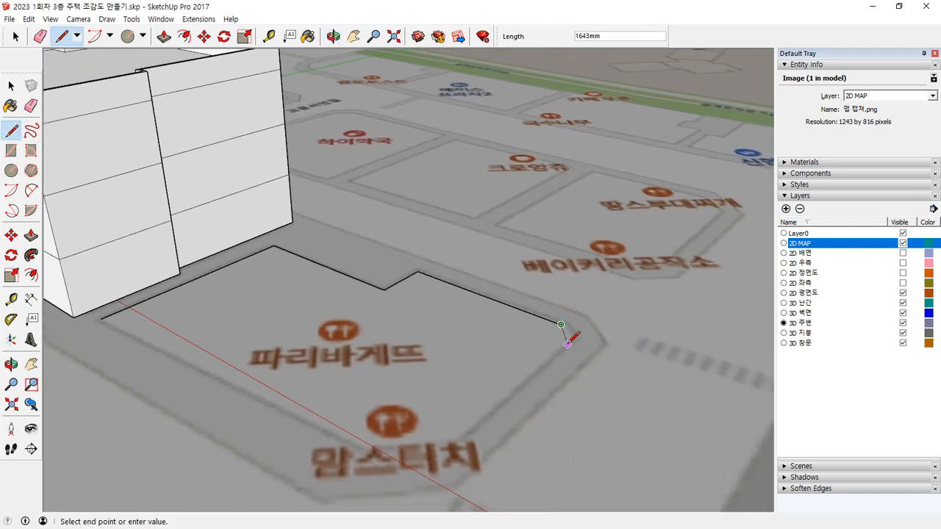
Step: Trace the 파리바게뜨 plot's angled corners and far side, and close the outline with a straight front edge
left_click(568, 344)
left_click(443, 450)
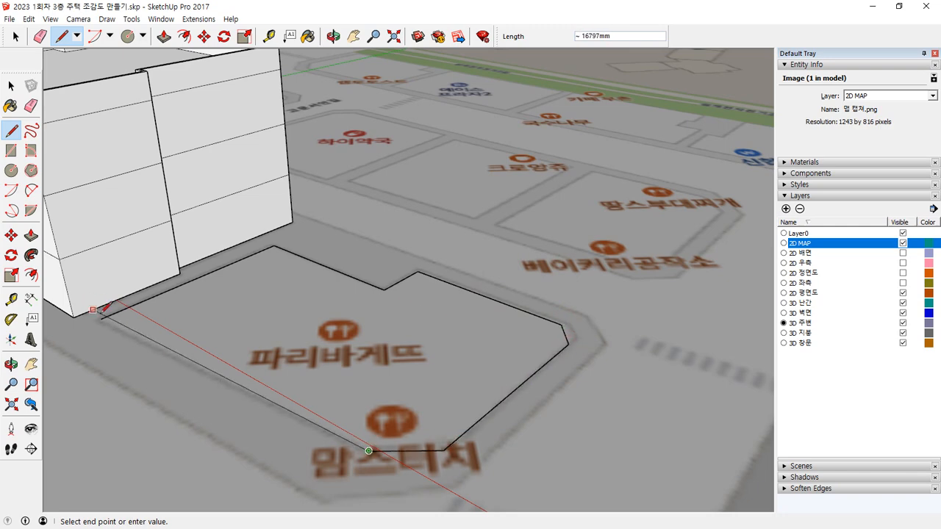
middle_click_drag(108, 319, 235, 361)
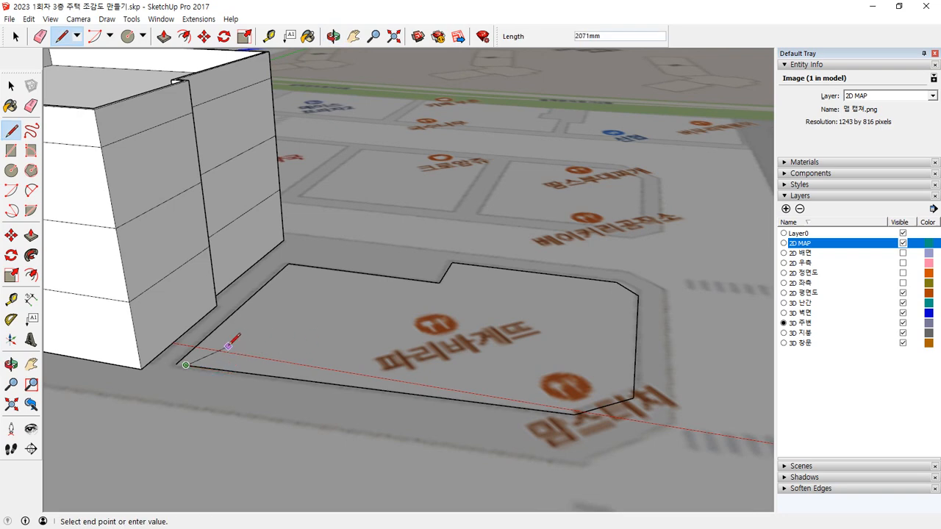
key("Escape")
left_click(176, 363)
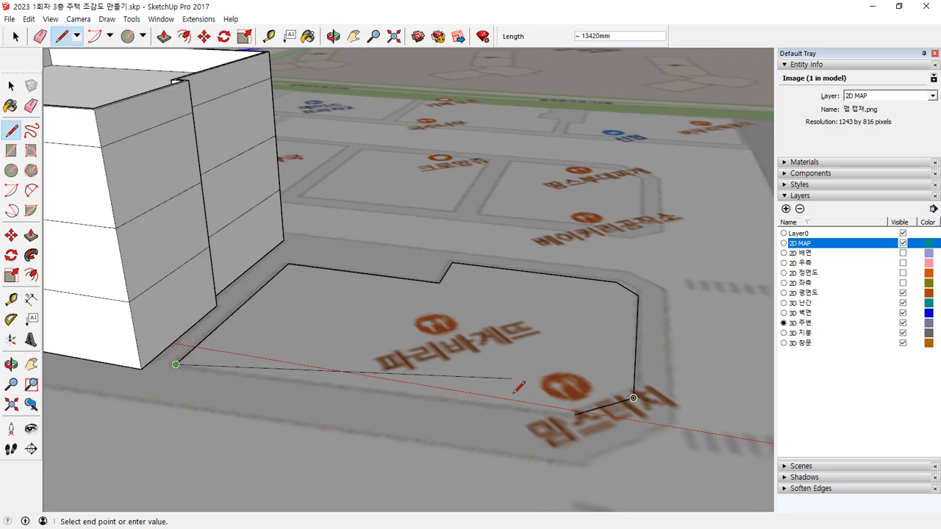
left_click(575, 413)
middle_click_drag(415, 336, 311, 357)
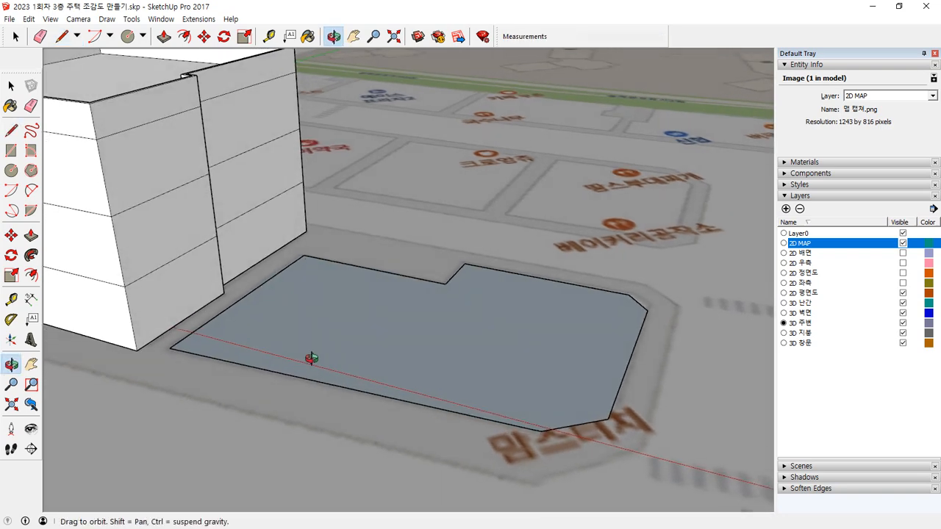
Step: Extrude the traced 파리바게뜨 plot face upward as two separate storeys of 3000 mm each
key("p")
left_click(333, 329)
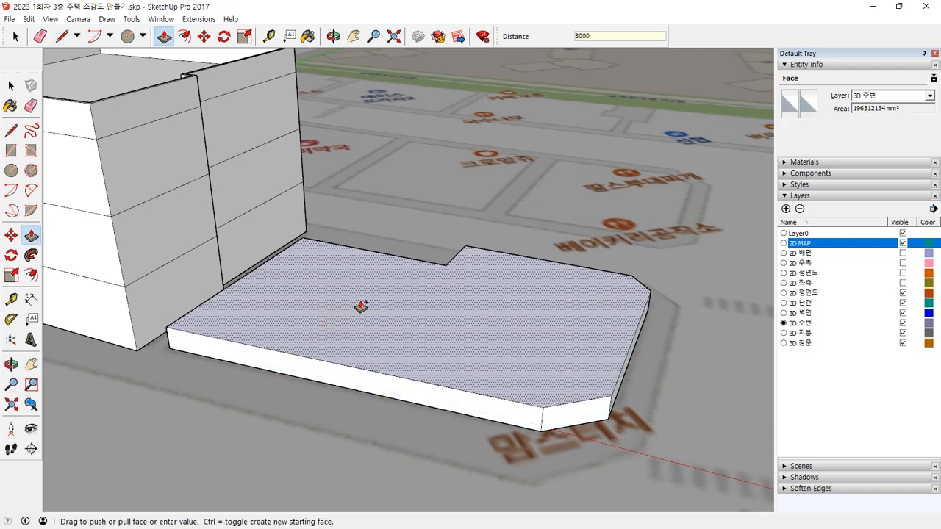
type("3000")
key("Return")
left_click(359, 283)
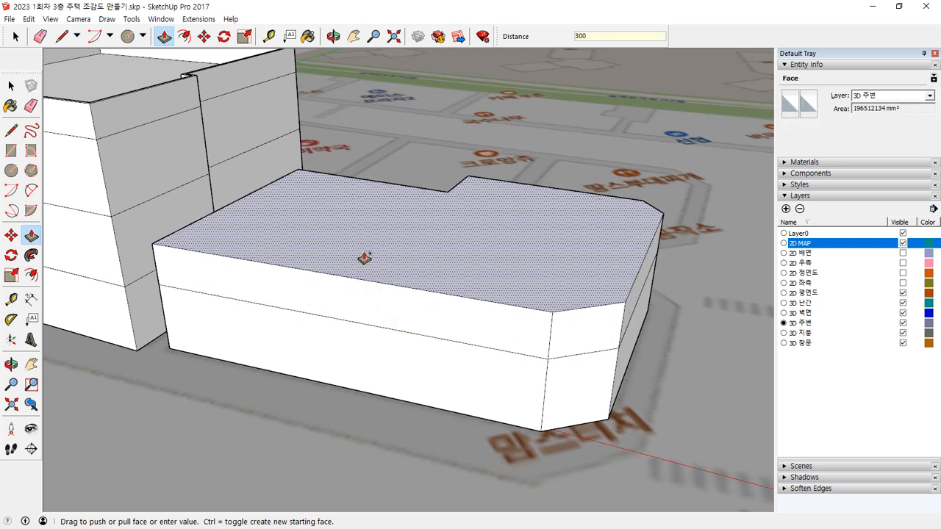
key("Return")
Step: Add a third 3000 mm storey and a 1500 mm parapet band on top of the 파리바게뜨 mass
left_click(340, 216)
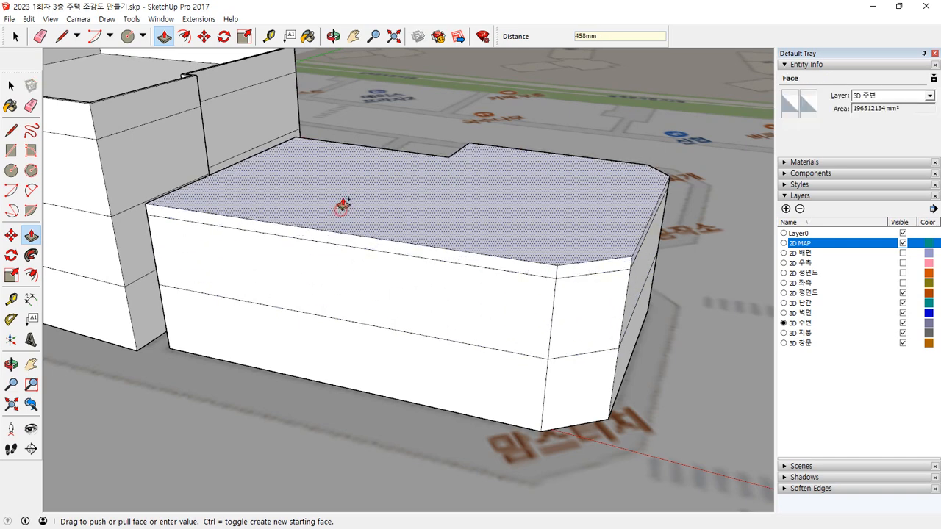
type("300")
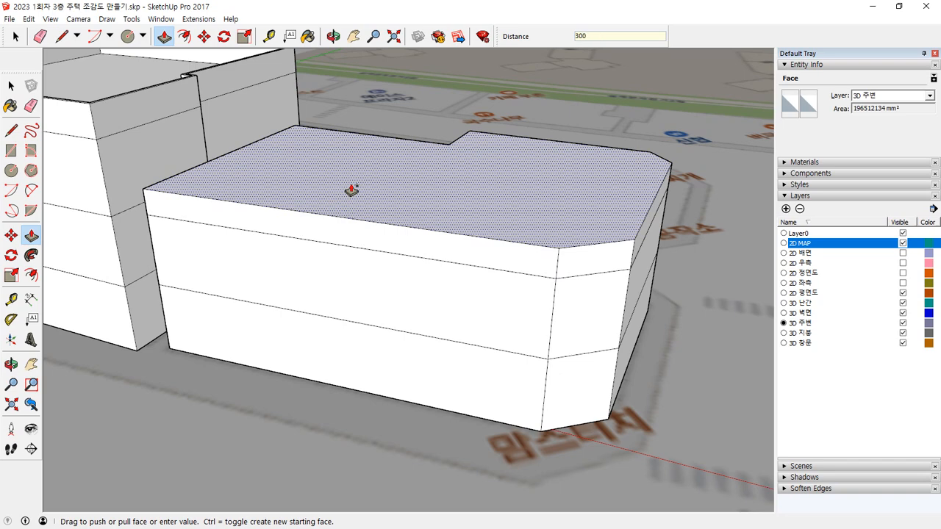
type("0")
key("Return")
left_click(271, 130)
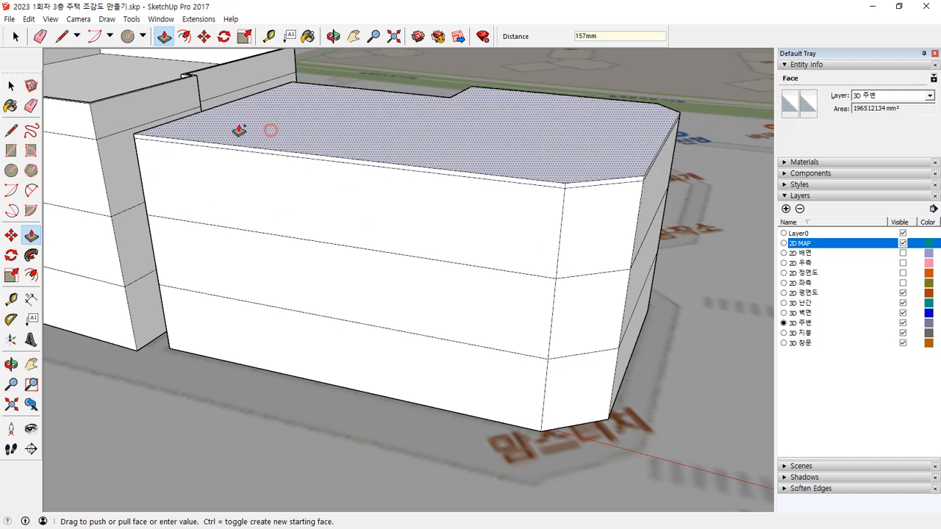
type("150")
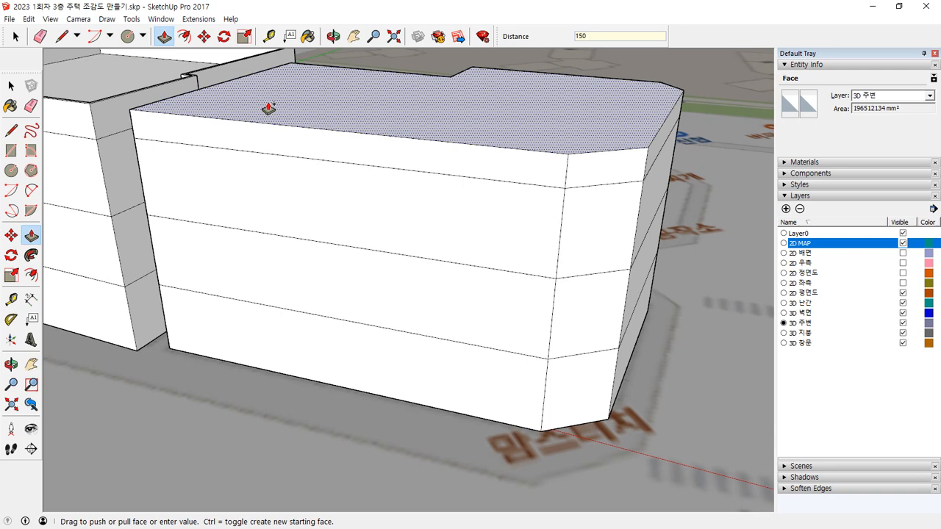
type("0")
key("Return")
Step: Offset the new mass's roof outline inward by 150 mm and push the inner face down to form a parapet
middle_click_drag(376, 110, 298, 195)
key("f")
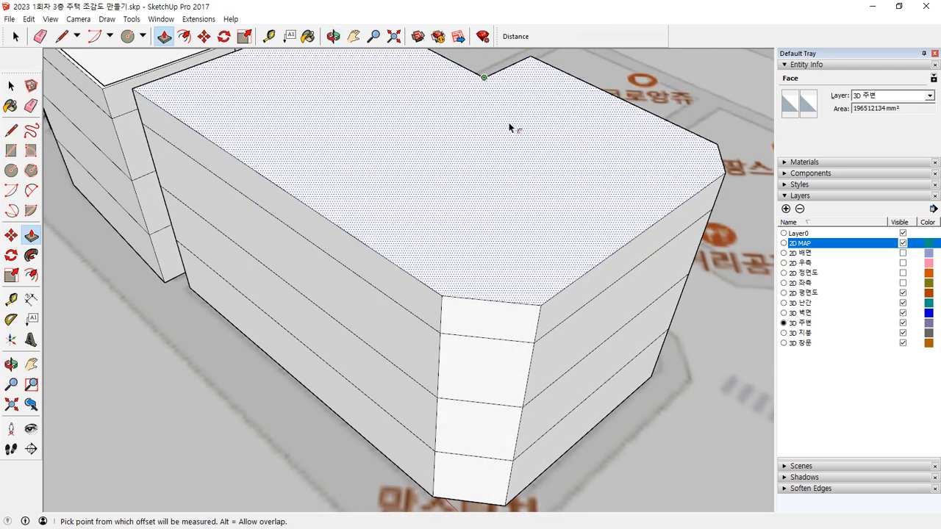
left_click(495, 129)
type("150")
key("Return")
key("p")
left_click(471, 126)
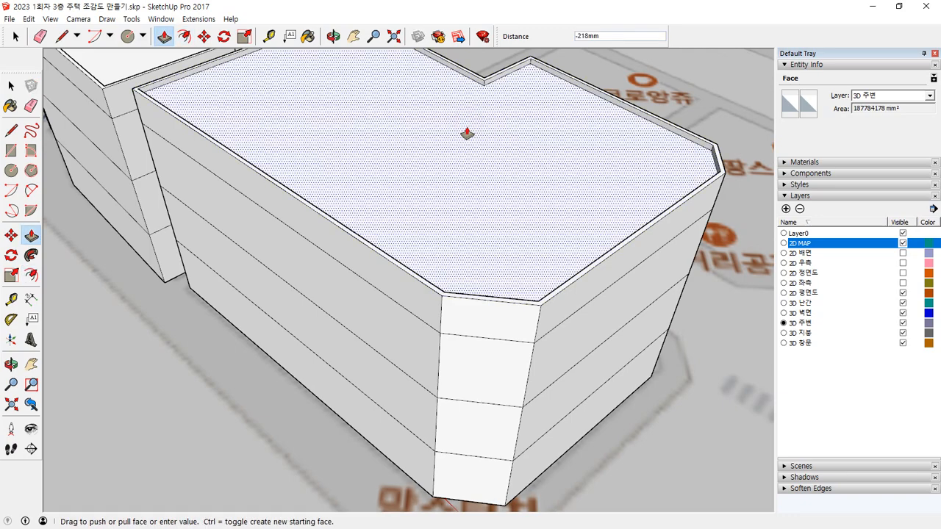
key("Return")
Step: Examine the house and the two neighbouring masses from above, from the side and at street level
middle_click_drag(464, 136, 712, 422)
key("space")
scroll(259, 369, "down", 4)
middle_click_drag(165, 348, 724, 402)
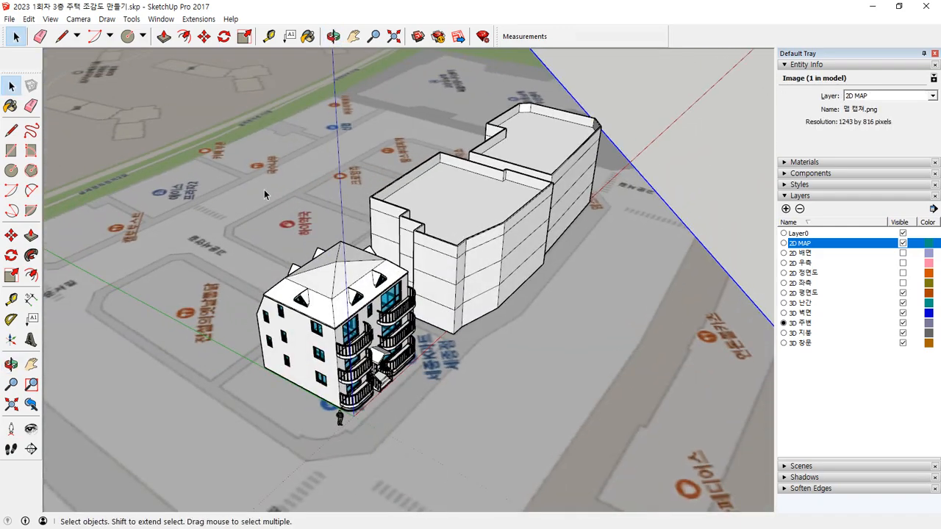
middle_click_drag(111, 306, 239, 230)
scroll(240, 231, "up", 3)
mouse_move(243, 263)
middle_mouse_down("shift")
mouse_move(315, 324)
mouse_move(360, 326)
mouse_move(355, 269)
middle_mouse_up("shift")
scroll(361, 333, "up", 2)
mouse_move(757, 204)
left_mouse_down()
mouse_move(726, 334)
mouse_move(756, 241)
left_mouse_up()
mouse_move(186, 338)
left_mouse_down()
mouse_move(116, 238)
mouse_move(195, 327)
left_mouse_up()
mouse_move(483, 144)
left_mouse_down()
mouse_move(488, 105)
mouse_move(509, 142)
left_mouse_up()
key("Escape")
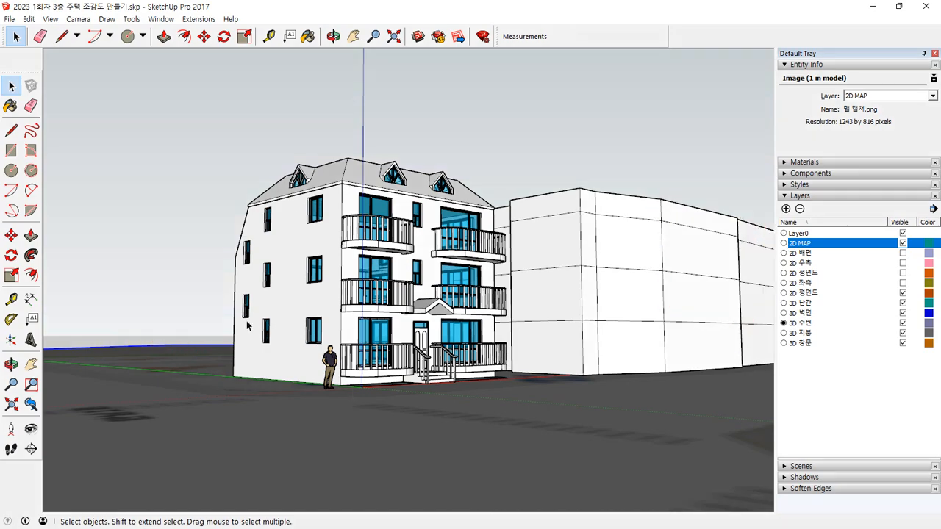
Step: Trace the 베이커리공작소 plot's edge facing the extruded buildings and its adjoining angled corner on the map
middle_click_drag(248, 326, 363, 463)
mouse_move(236, 427)
middle_mouse_down("shift")
mouse_move(388, 365)
mouse_move(521, 418)
middle_mouse_up("shift")
middle_click_drag(205, 217, 330, 433, "shift")
scroll(256, 246, "up", 5)
scroll(374, 321, "up", 4)
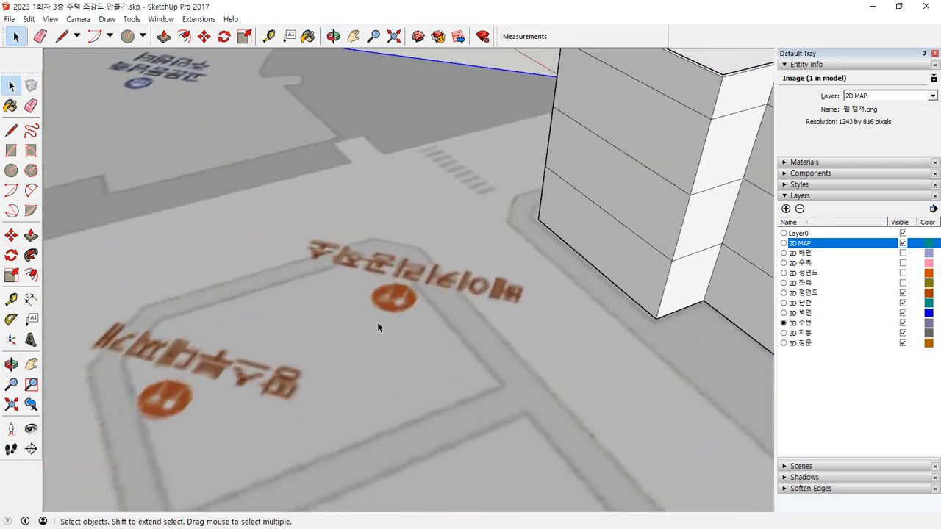
key("l")
left_click(536, 401)
left_click(408, 256)
left_click(357, 247)
Step: Trace the 베이커리공작소 plot's remaining sides with the second angled corner, and close the outline into a face
left_click(61, 363)
middle_click_drag(61, 363, 79, 327)
left_click(100, 438)
left_click(536, 287)
Step: Draw a rectangle about 12.3 by 10.3 m over the adjacent 크로앙쥬 plot on the map
middle_click_drag(522, 381, 359, 160)
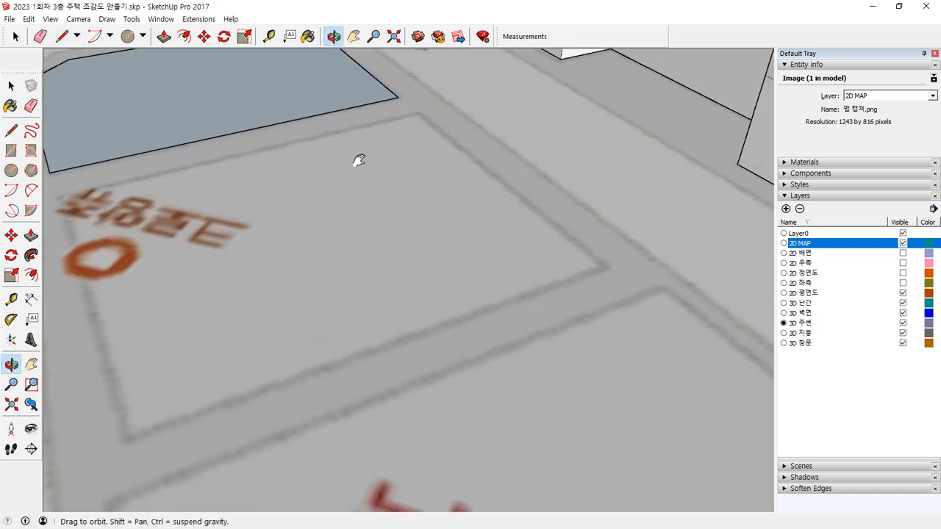
middle_click_drag(155, 188, 242, 218, "shift")
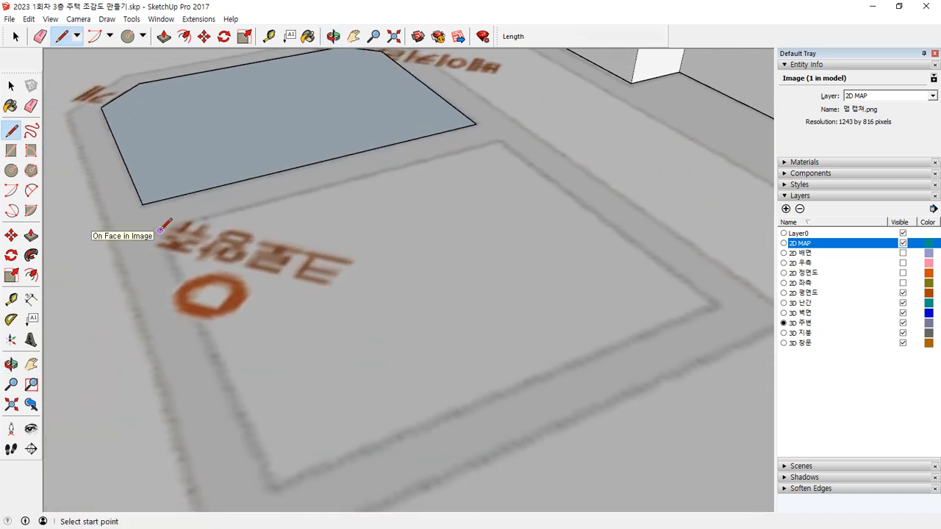
key("r")
left_click(156, 231)
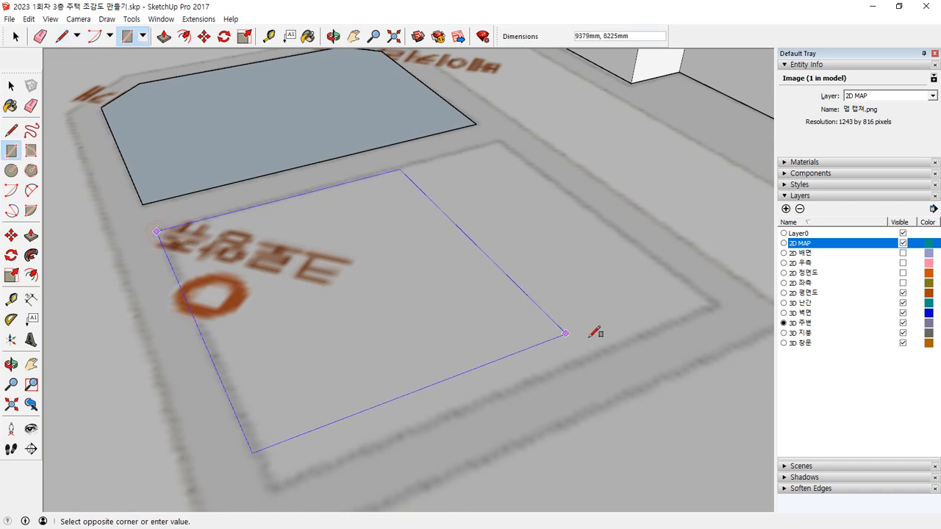
left_click(719, 301)
scroll(689, 315, "down", 3)
middle_click_drag(682, 330, 385, 195)
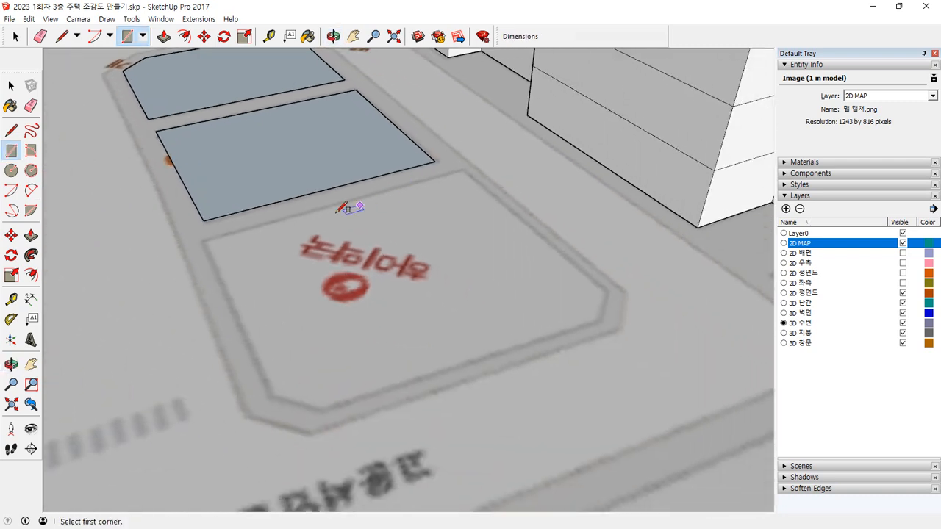
left_click(205, 239)
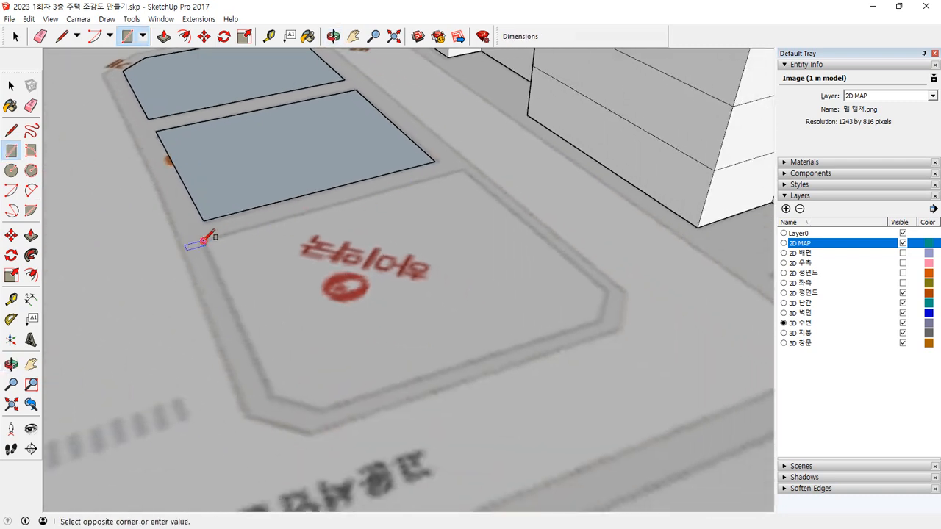
key("Escape")
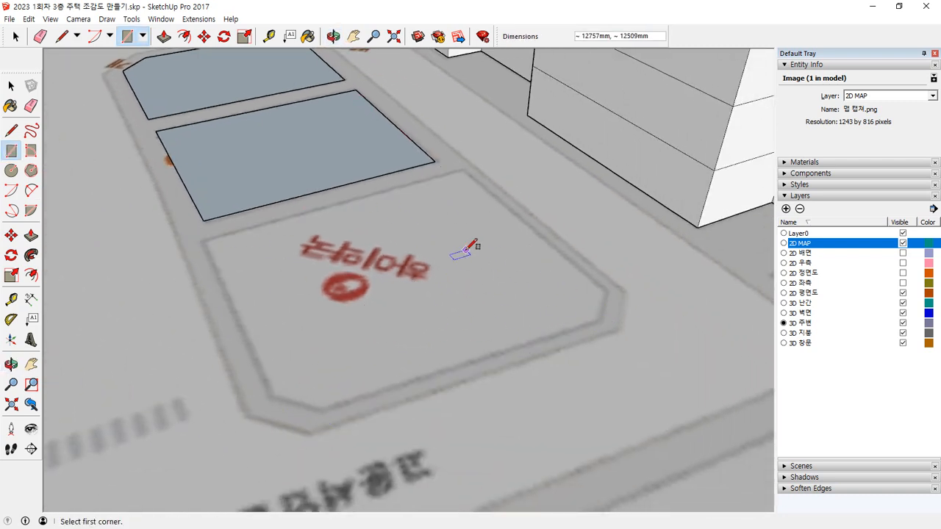
key("l")
left_click(464, 168)
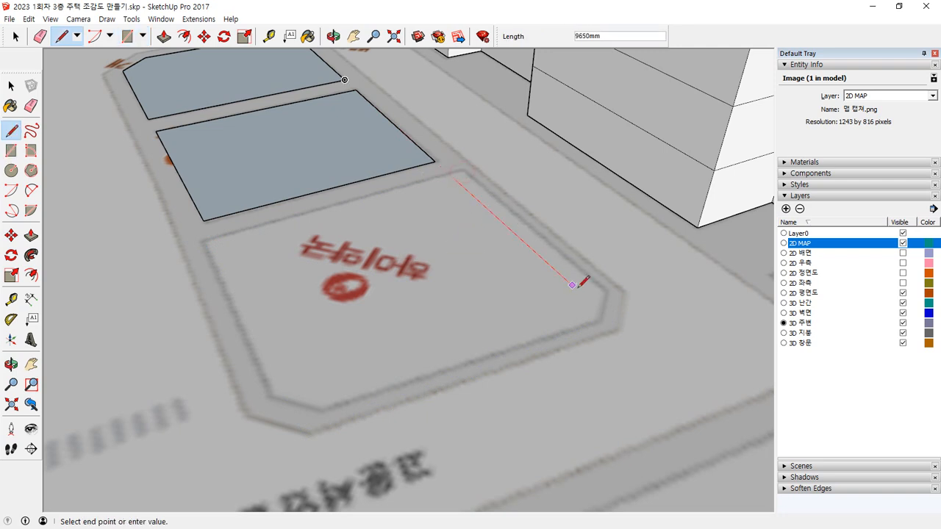
key("Escape")
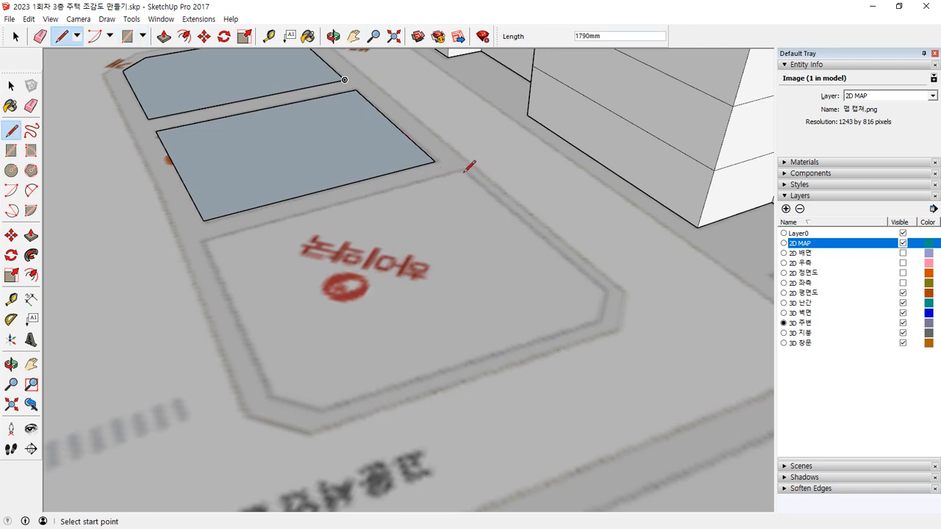
Step: Trace the end plot next to the 12.3 by 10.3 m rectangle, including its two angled corners, and close the outline into a face
scroll(463, 171, "up", 4)
left_click(452, 165)
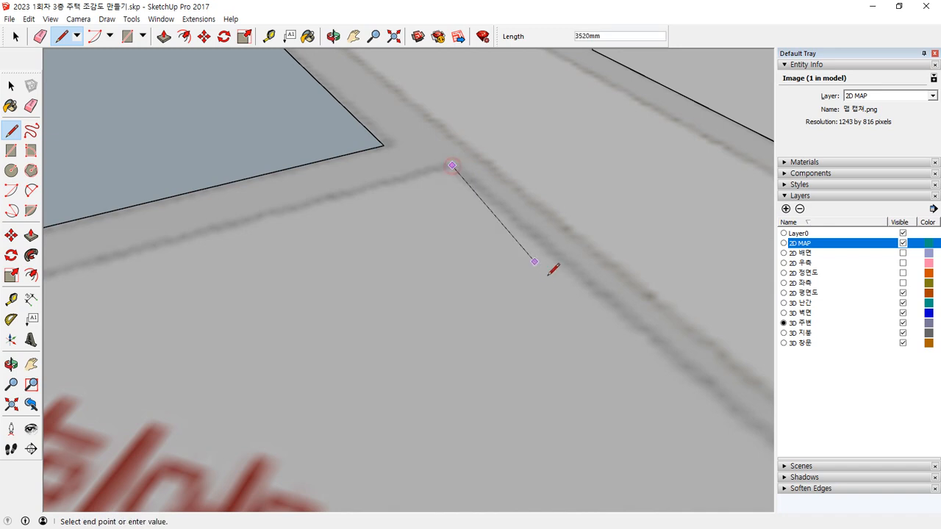
scroll(567, 269, "down", 4)
left_click(690, 388)
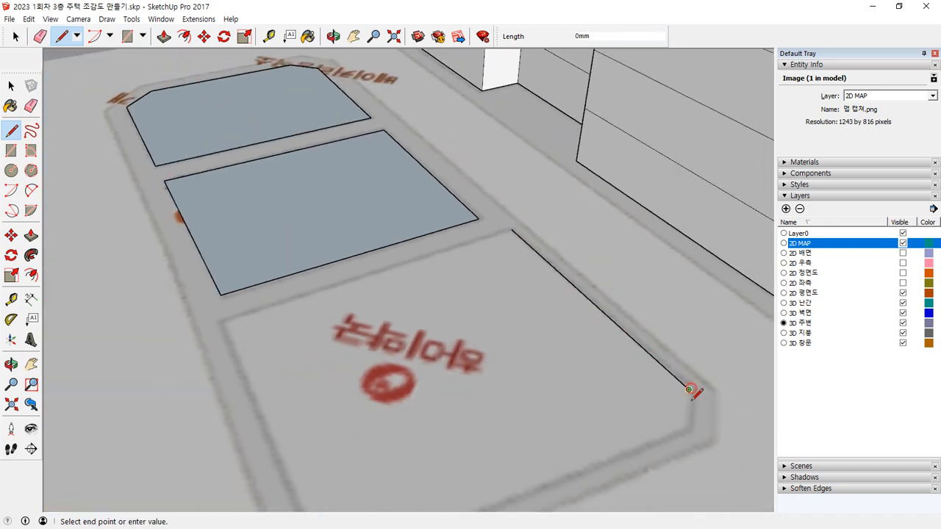
left_click(688, 428)
middle_click_drag(609, 443, 609, 338)
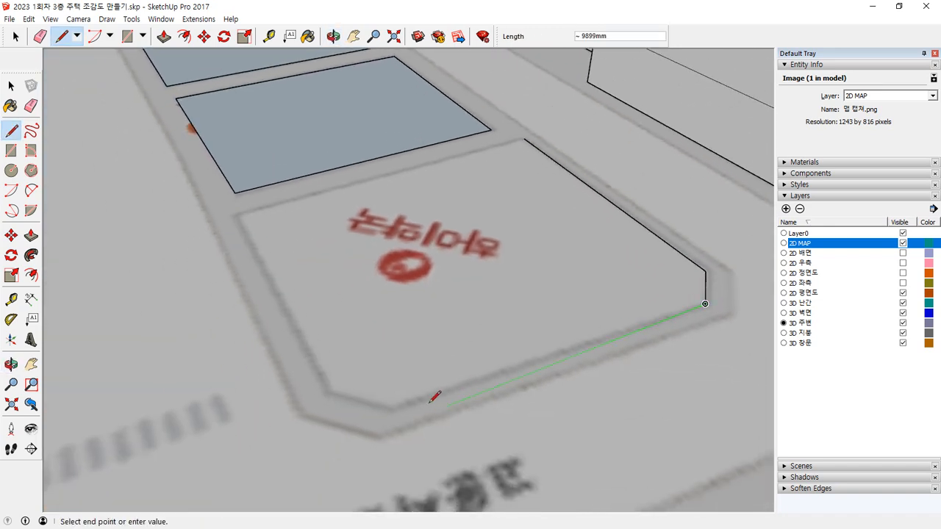
left_click(396, 405)
left_click(326, 391)
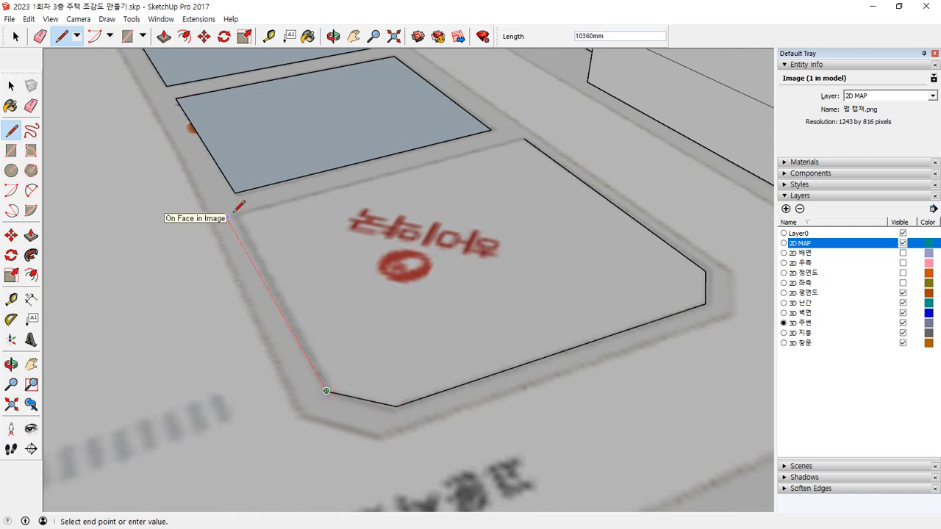
left_click(225, 215)
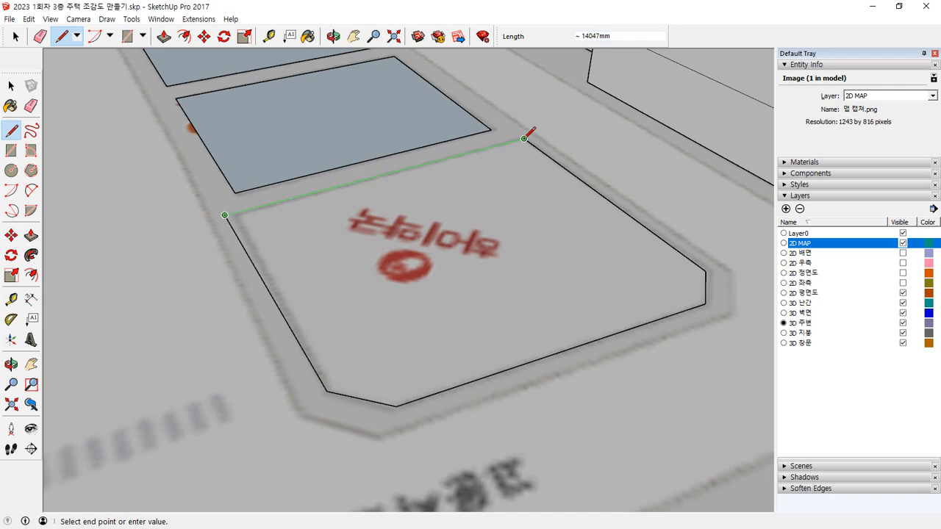
left_click(524, 140)
Step: Trace the large plot beside the house along its map boundary, including both angled corners, and close it into a face
scroll(447, 245, "down", 6)
middle_click_drag(462, 318, 244, 233, "shift")
scroll(420, 225, "up", 5)
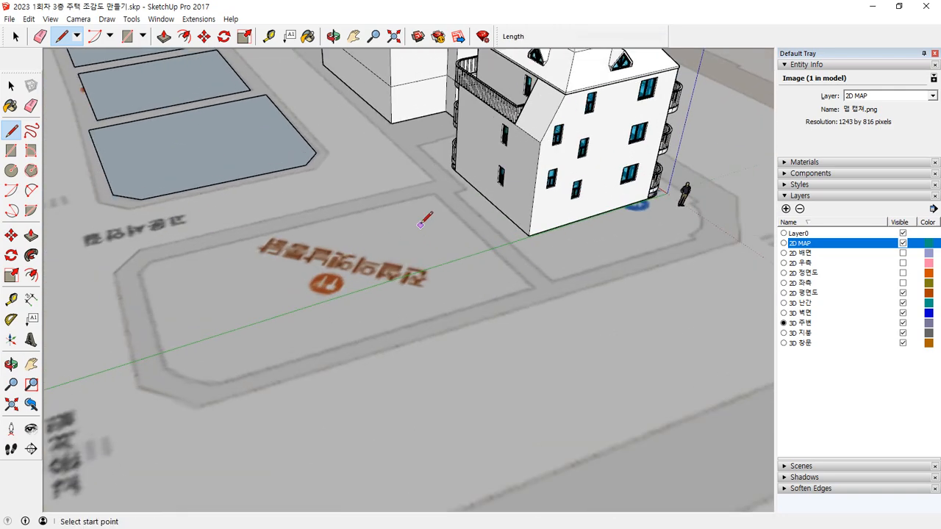
left_click(439, 183)
left_click(581, 312)
middle_click_drag(262, 414, 378, 389, "shift")
left_click(276, 439)
left_click(200, 418)
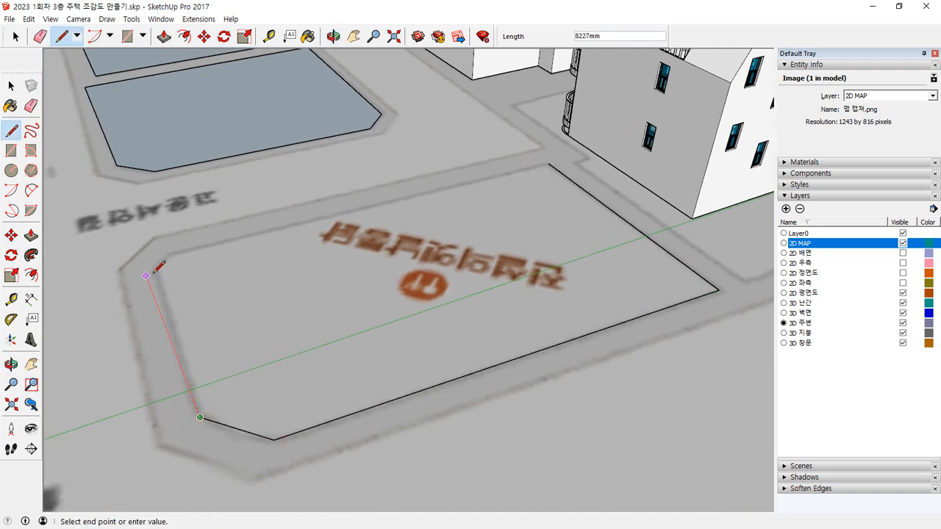
left_click(145, 274)
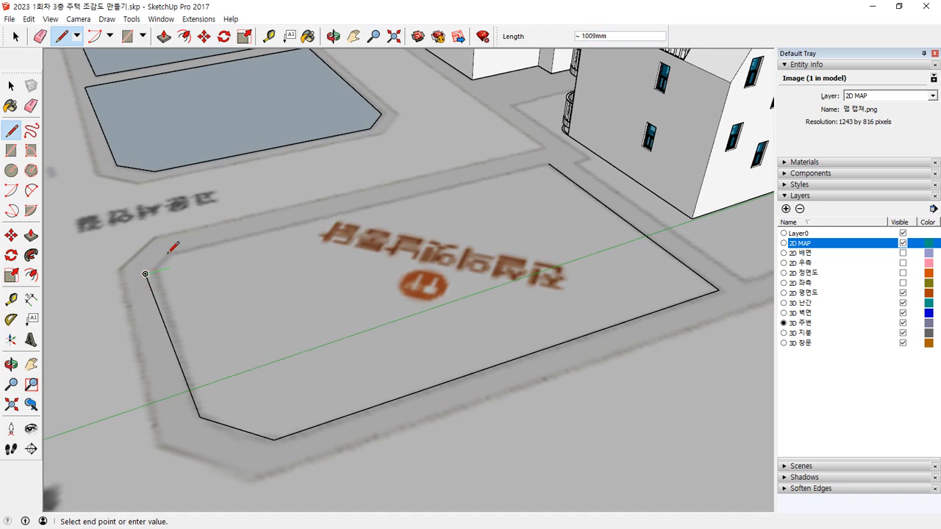
left_click(170, 251)
left_click(549, 164)
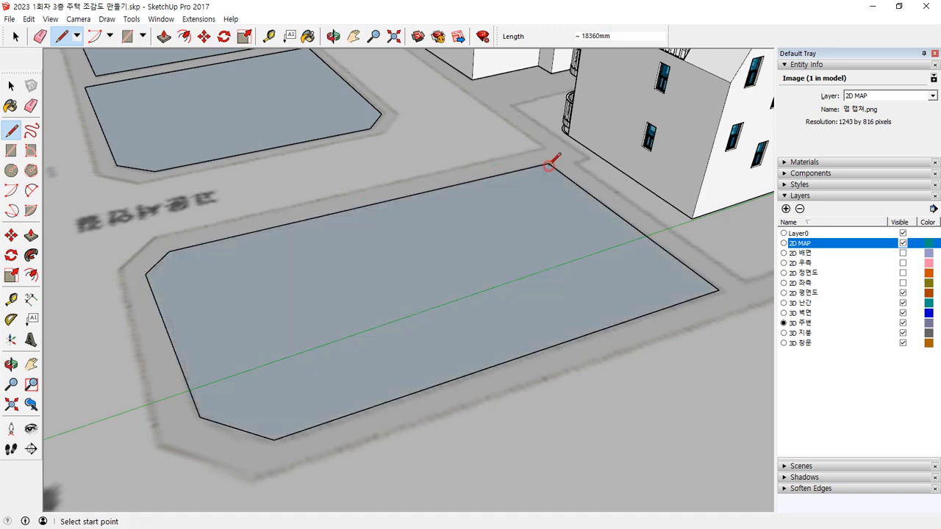
Step: Trace the notched 신협 plot beside the green strip on the map and close its outline into a face
scroll(422, 275, "down", 4)
middle_click_drag(312, 270, 607, 379, "shift")
scroll(313, 184, "up", 3)
scroll(306, 194, "up", 2)
left_click(157, 190)
left_click(330, 150)
left_click(455, 292)
left_click(374, 319)
left_click(230, 346)
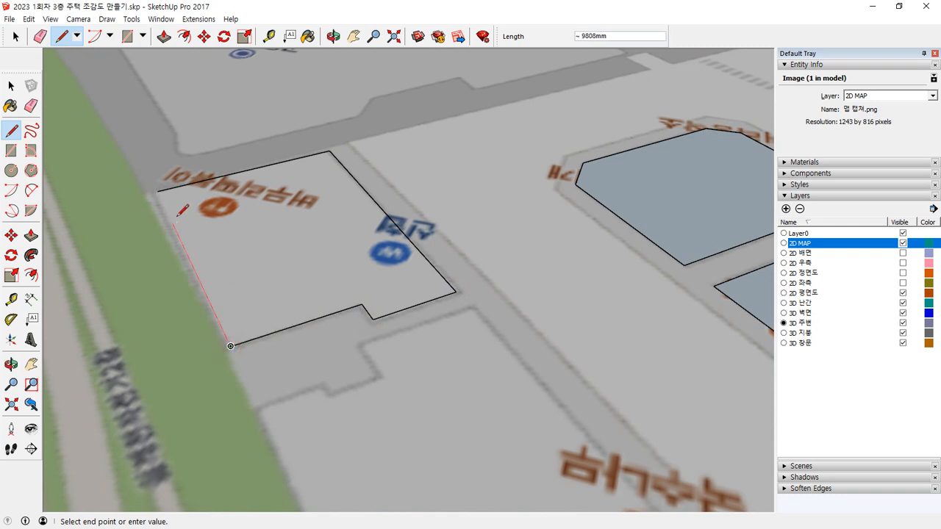
left_click(157, 191)
Step: Trace the adjacent 국수나무 plot along the green strip, including its stepped notch, and close the outline into a face
middle_click_drag(348, 370, 300, 202)
left_click(350, 184)
left_click(552, 415)
middle_click_drag(437, 463, 309, 448)
left_click(235, 495)
left_click(130, 224)
left_click(195, 208)
left_click(201, 218)
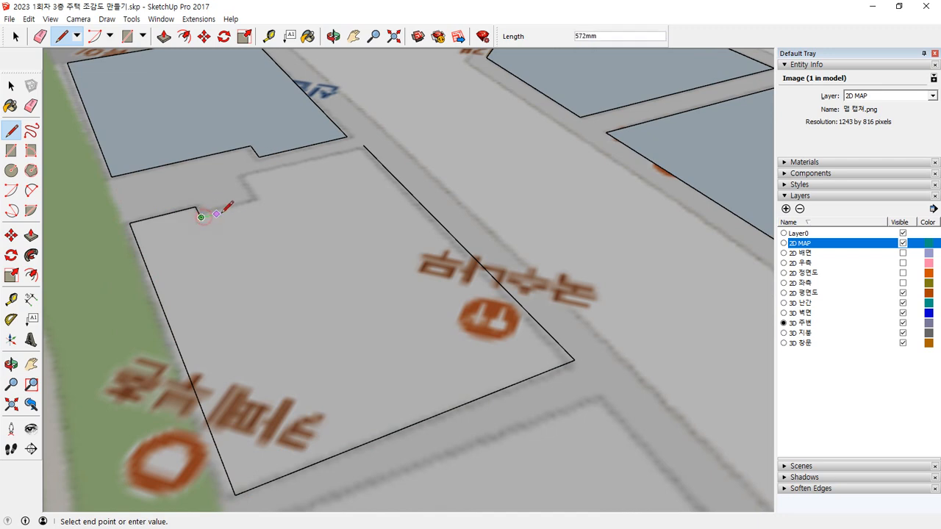
left_click(239, 177)
left_click(360, 148)
Step: Trace the four-sided 에이스프라자2 plot on the map and close the outline into a face
middle_click_drag(360, 148, 335, 200)
left_click(111, 240)
middle_click_drag(439, 236, 514, 291)
left_click(508, 303)
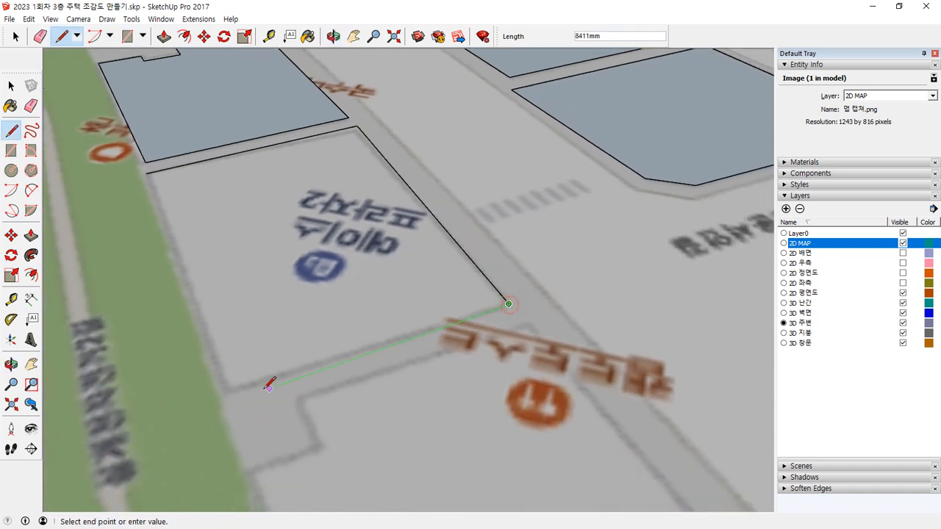
left_click(226, 388)
left_click(147, 173)
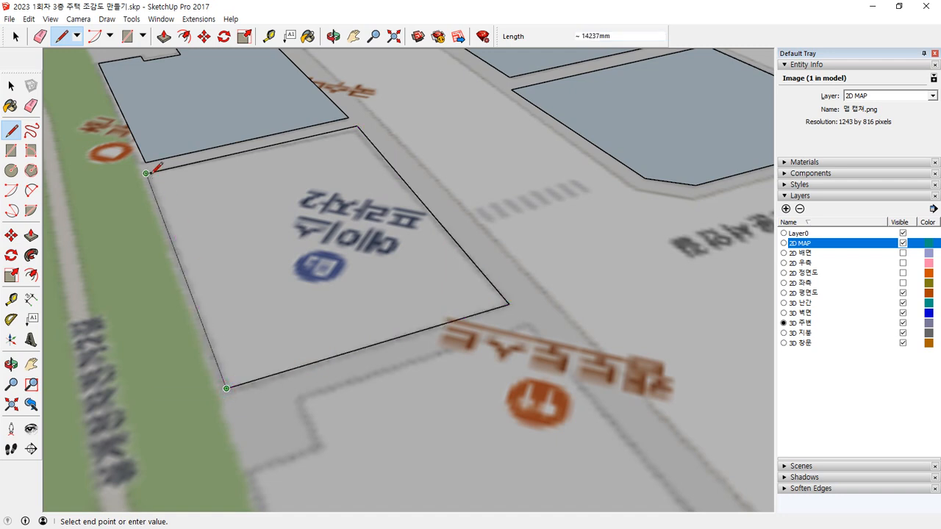
Step: Trace the corner plot next to 에이스프라자2, including its angled street corner and stepped notch, and close it into a face
middle_click_drag(358, 446, 237, 300)
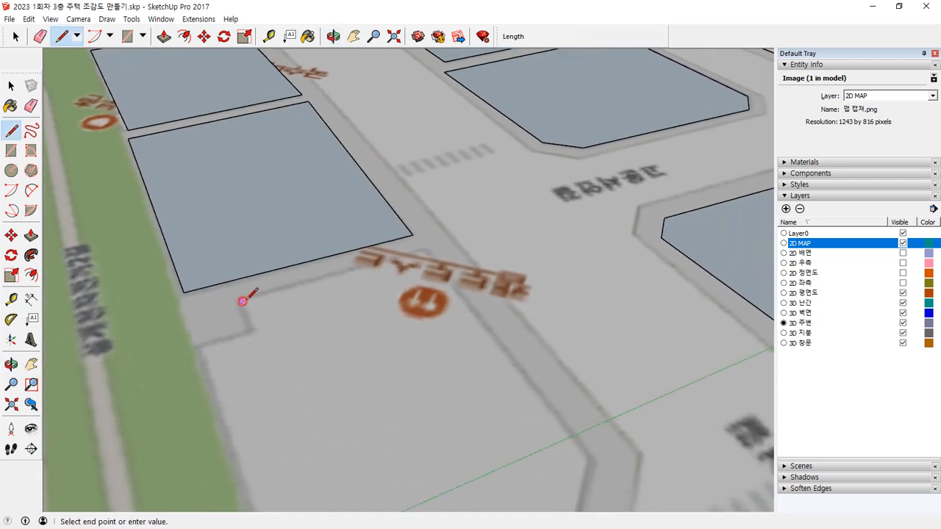
left_click(426, 244)
middle_click_drag(426, 244, 463, 269)
left_click(530, 315)
left_click(510, 375)
left_click(224, 469)
left_click(152, 226)
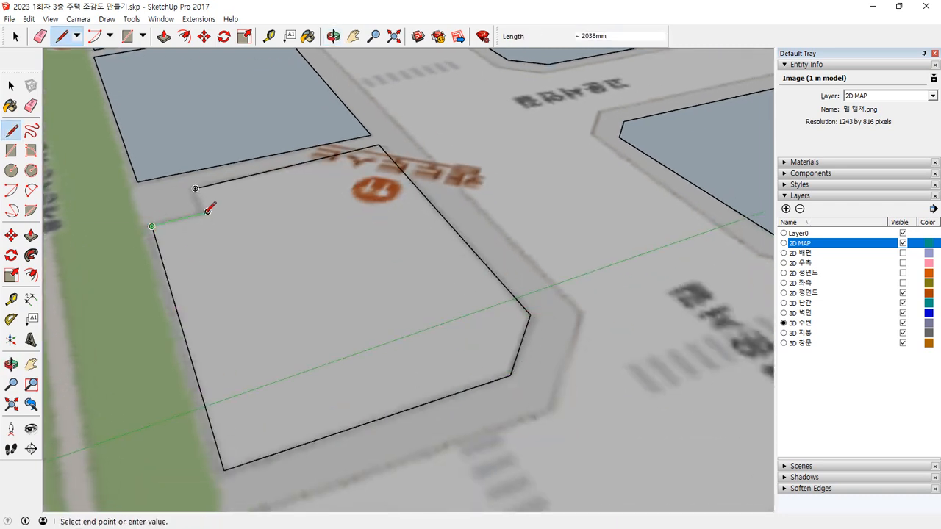
left_click(195, 189)
Step: Trace the three outer sides of the rectangular wing of apartment building 308, across the green strip
scroll(195, 189, "down", 6)
middle_click_drag(278, 296, 535, 408, "shift")
scroll(521, 401, "up", 6)
scroll(371, 316, "up", 2)
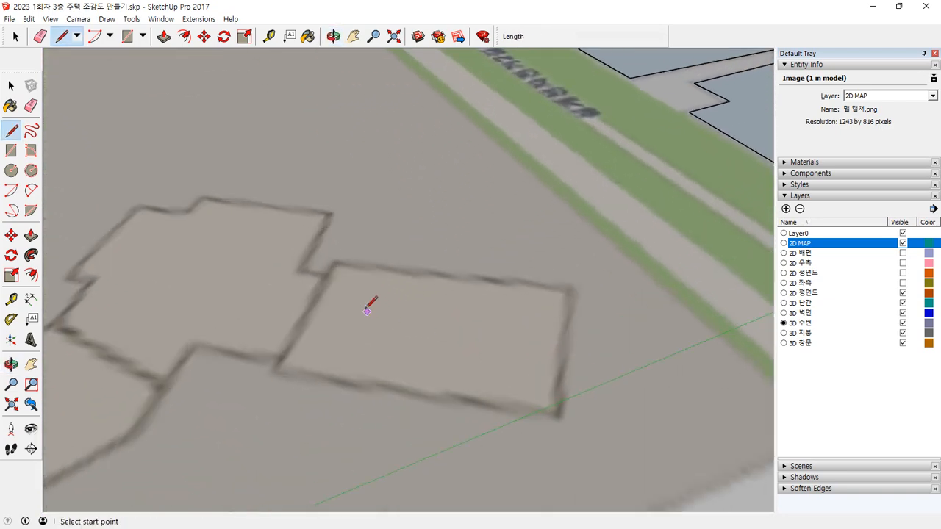
left_click(333, 264)
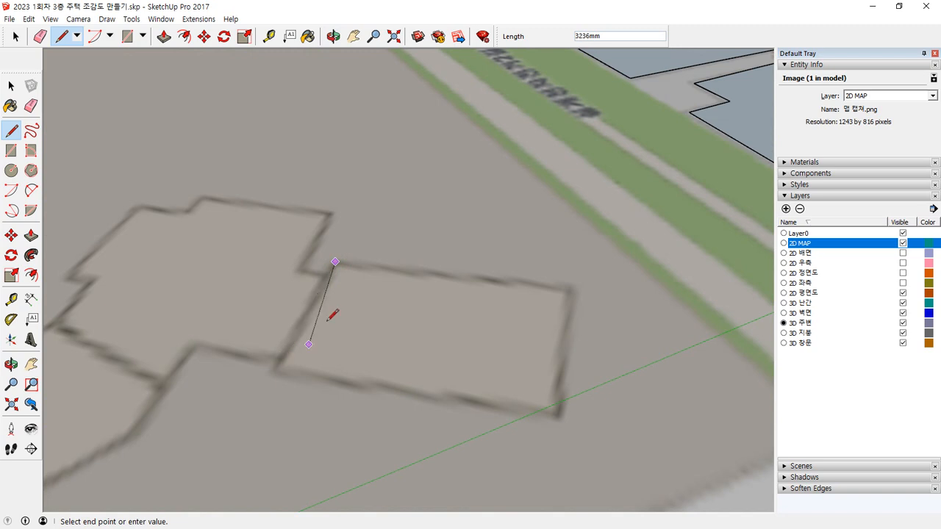
left_click(335, 261)
left_click(568, 286)
left_click(556, 416)
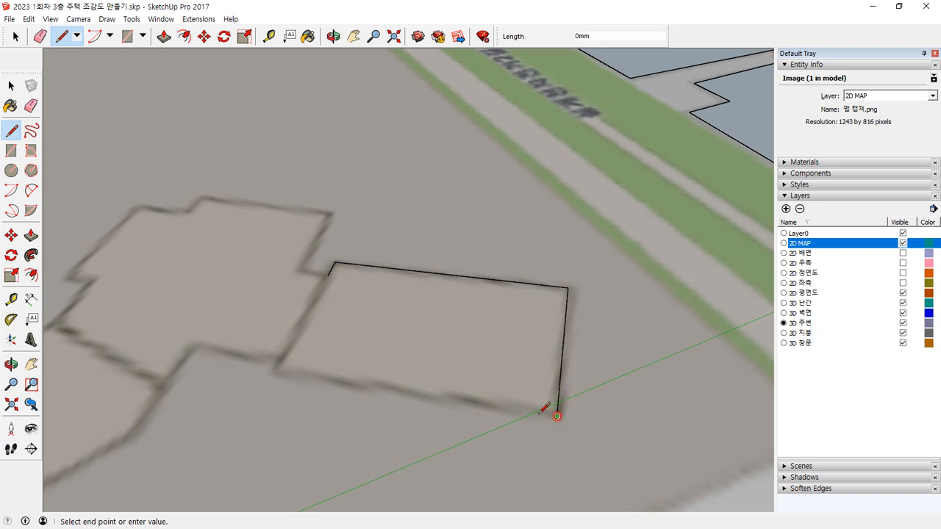
left_click(275, 369)
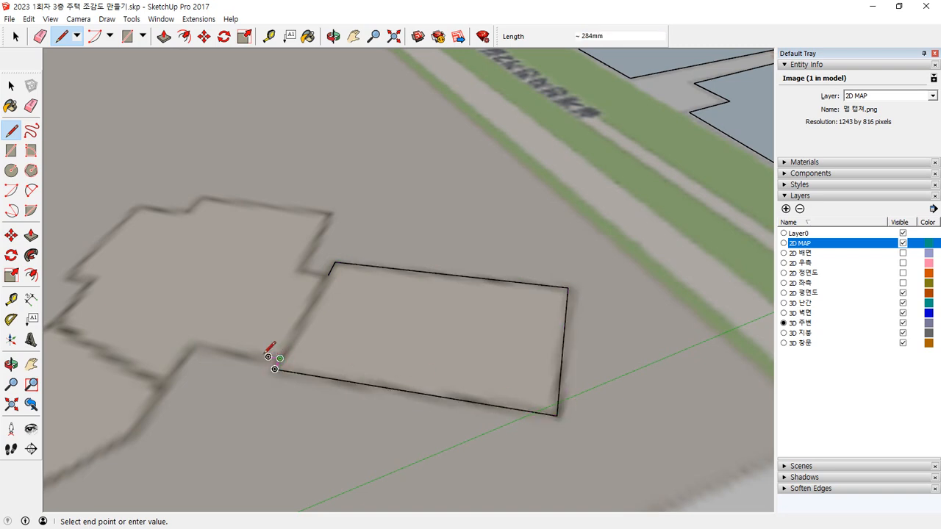
Step: Trace the small notch where building 308's rectangular wing meets its central block, and the block's adjoining edge
scroll(266, 358, "up", 4)
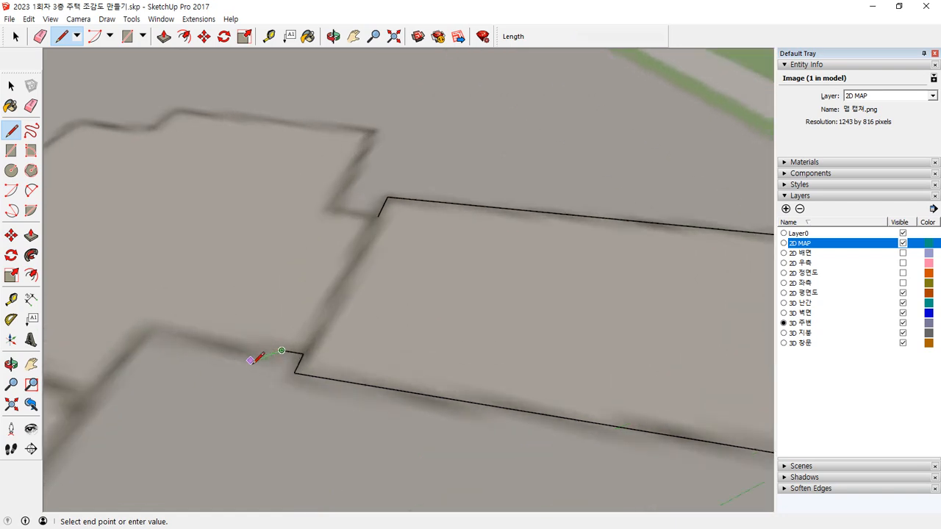
left_click(295, 344)
left_click(284, 368)
left_click(105, 318)
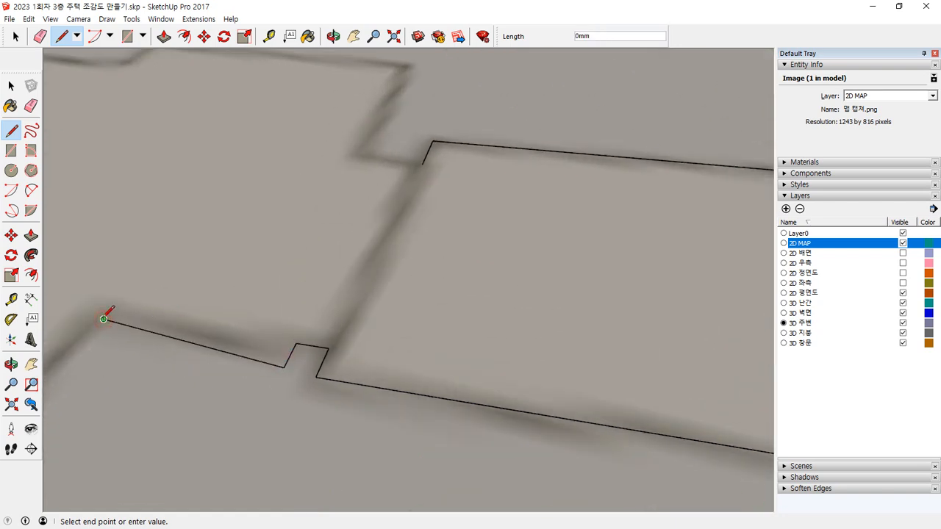
Step: Trace building 308's angled transition and the outer sides of its long wing, back to the central block
scroll(107, 319, "down", 4)
middle_click_drag(115, 321, 483, 222, "shift")
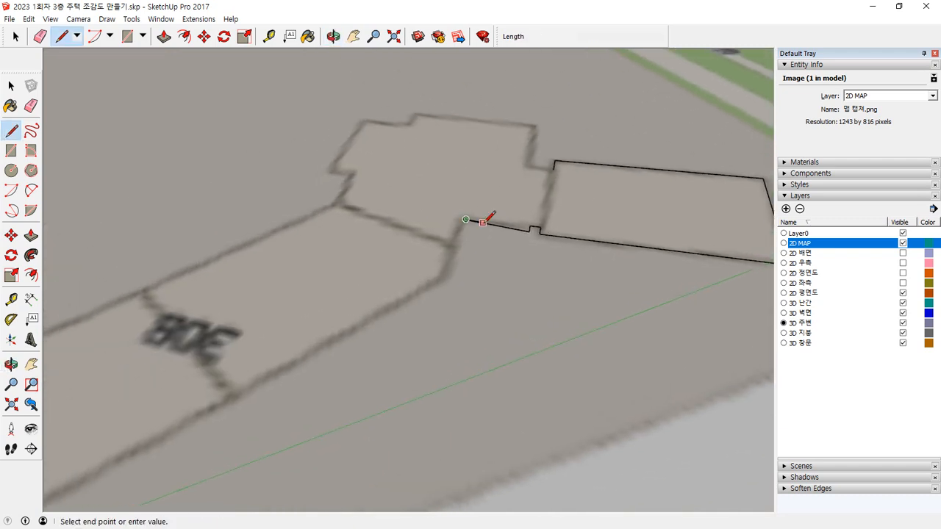
left_click(448, 269)
scroll(364, 299, "down", 3)
left_click(146, 439)
left_click(89, 368)
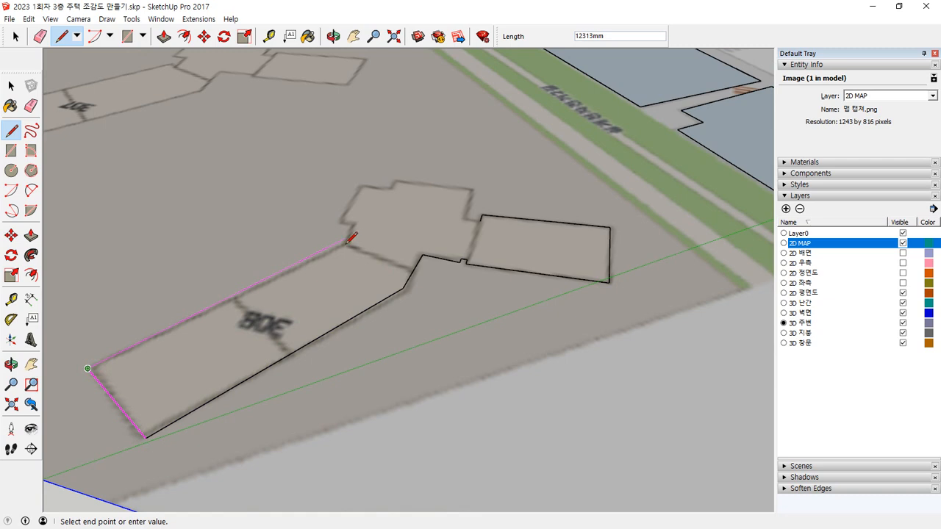
left_click(347, 241)
Step: Trace the stepped far side of building 308's central block and close the whole footprint into a face
scroll(351, 228, "up", 3)
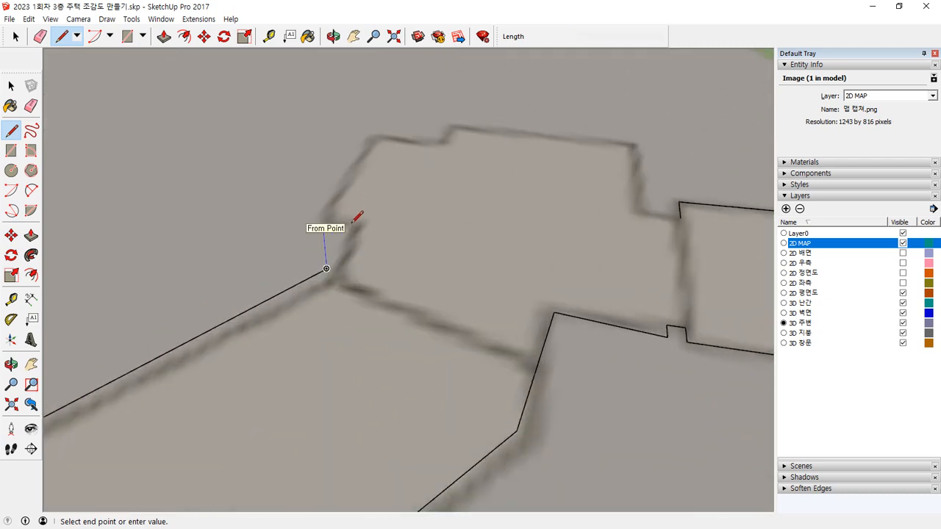
left_click(376, 137)
left_click(438, 147)
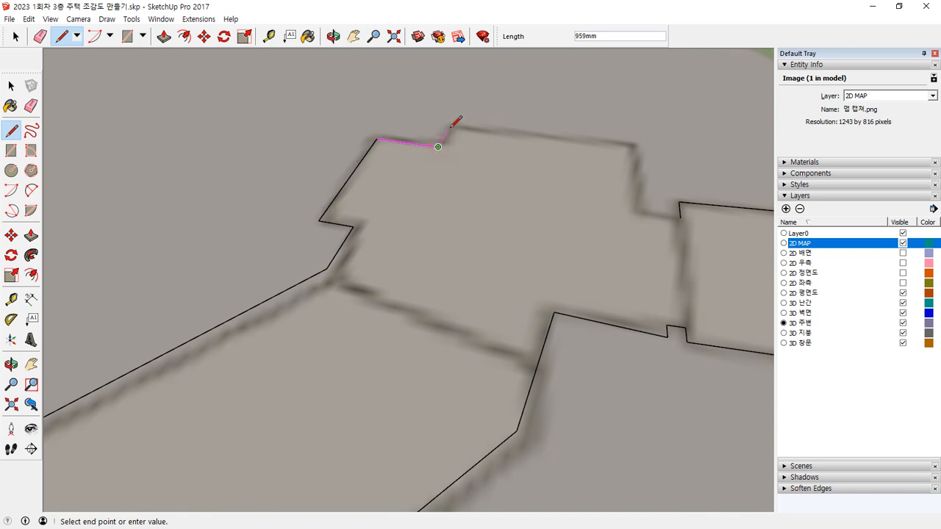
left_click(635, 151)
left_click(637, 211)
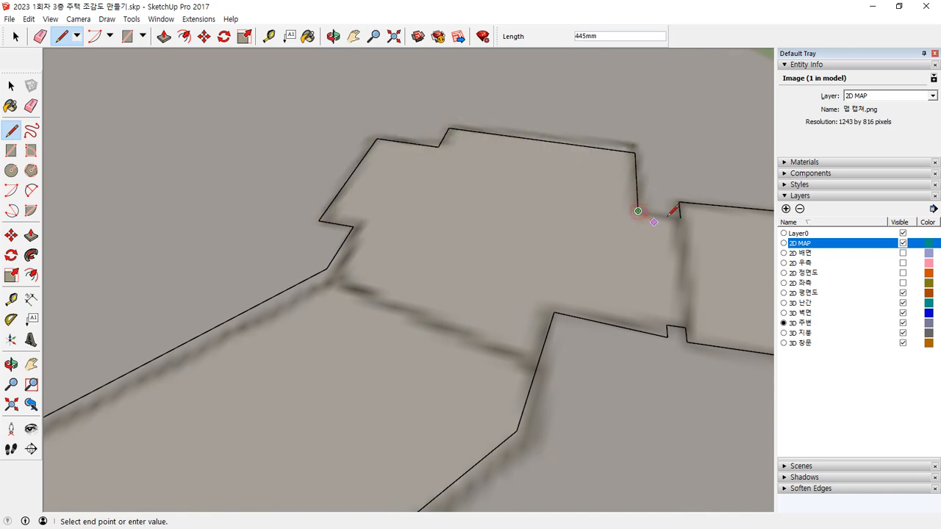
left_click(680, 218)
scroll(654, 256, "down", 5)
Step: Copy the building 308 footprint face onto the neighbouring building 307 on the map
key("space")
left_click(651, 268)
middle_click_drag(652, 269, 365, 392)
scroll(366, 392, "up", 5)
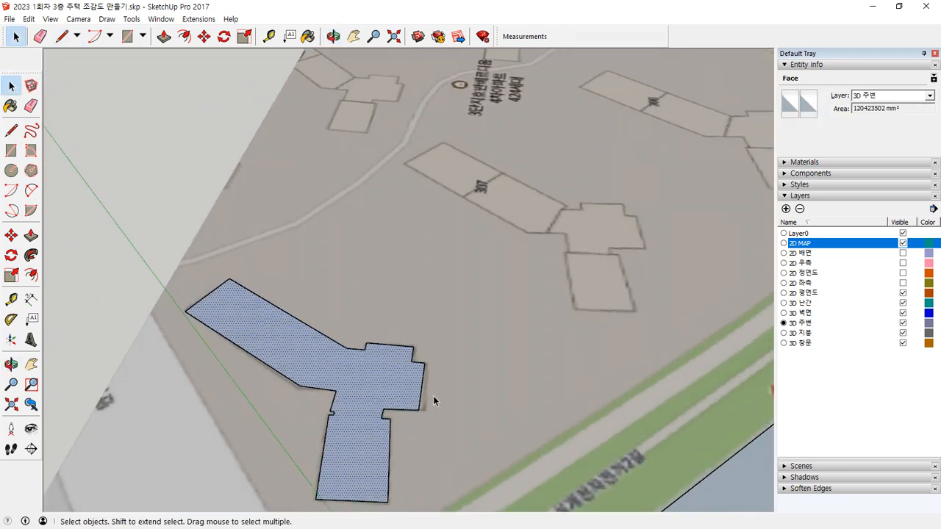
key("m")
key("ctrl")
left_click(308, 427)
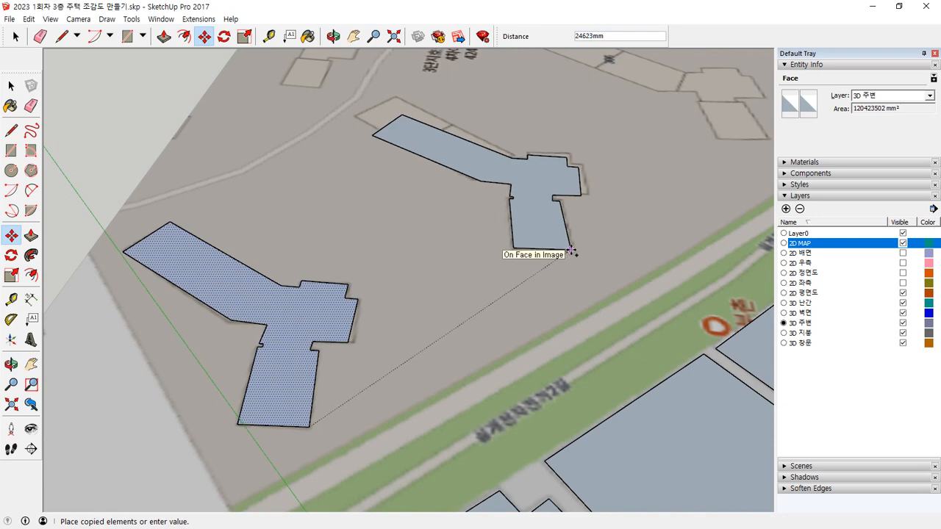
left_click(571, 252)
Step: Multiply the footprint copy by 3 at equal spacing along the row of apartment buildings
scroll(584, 235, "down", 5)
type("*")
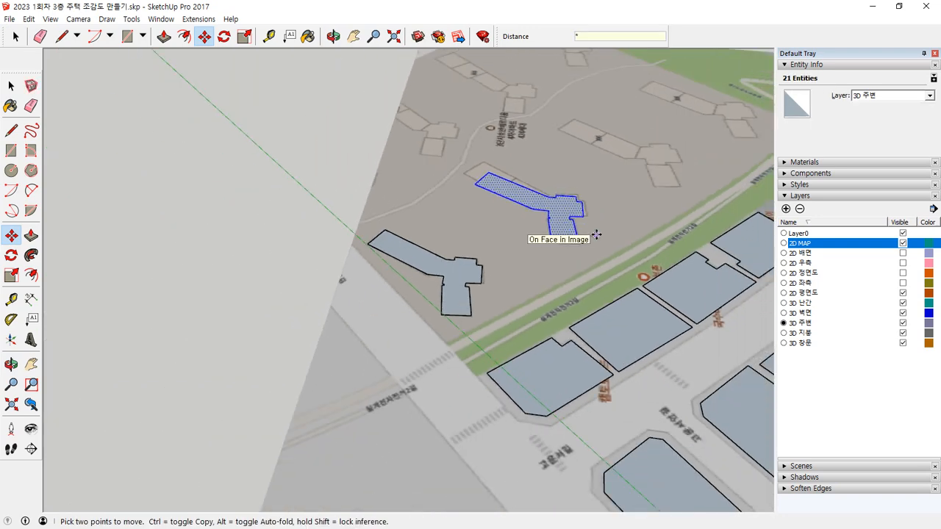
type("3")
key("Return")
Step: Copy the row of four apartment footprints as a group selection onto the second apartment row across the curved path on the map
key("space")
middle_click_drag(594, 164, 523, 228)
left_click(551, 270, "shift")
left_click(441, 324, "shift")
left_click(334, 417, "shift")
left_click(447, 329, "shift")
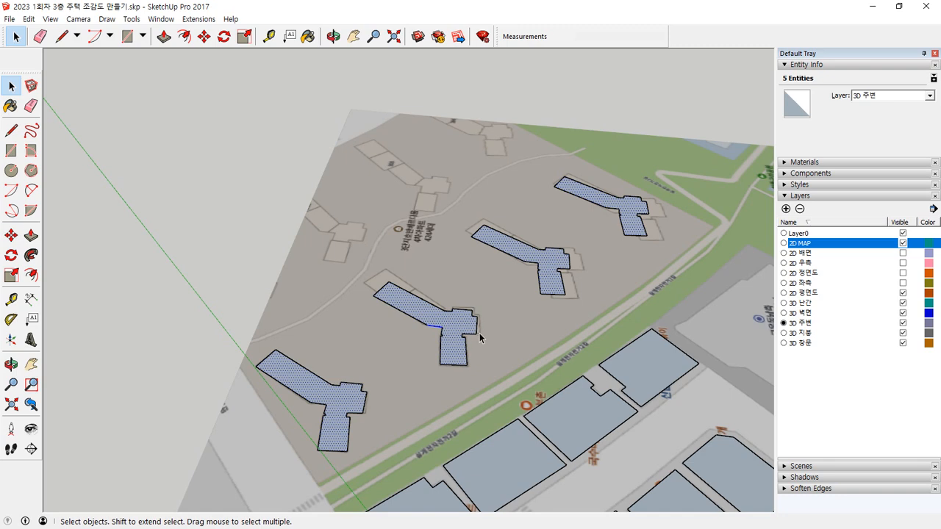
key("m")
left_click(553, 292)
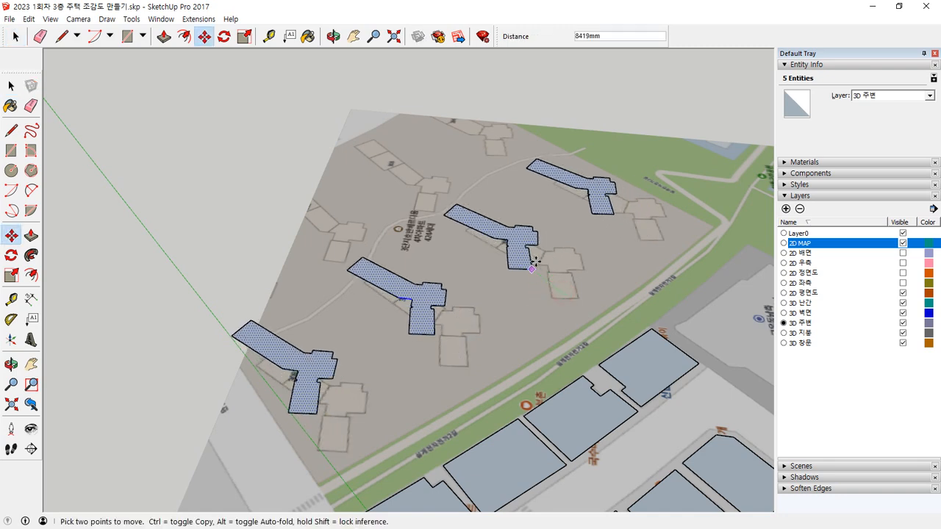
key("ctrl")
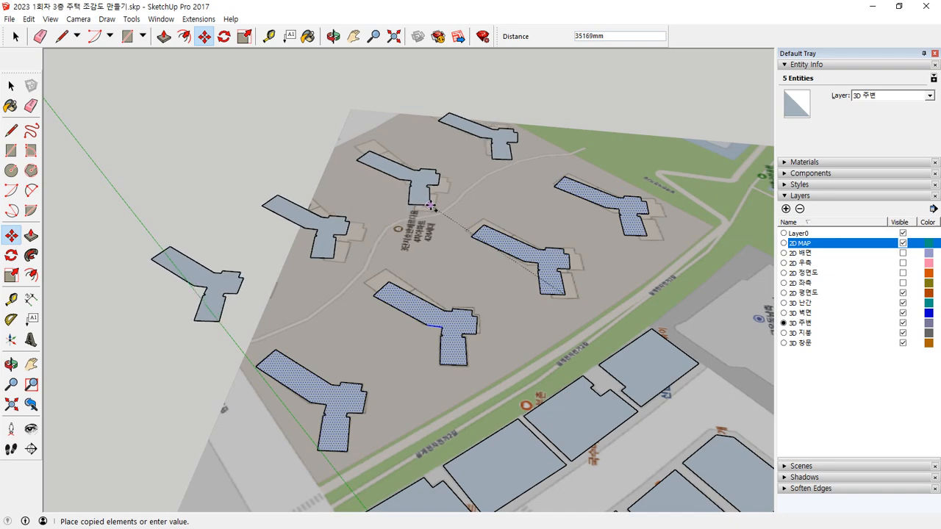
left_click(435, 209)
Step: Extrude the farthest footprint of the copied apartment row upward by 60000 mm
middle_click_drag(410, 409, 523, 275)
key("ctrl+t")
middle_click_drag(423, 349, 518, 350)
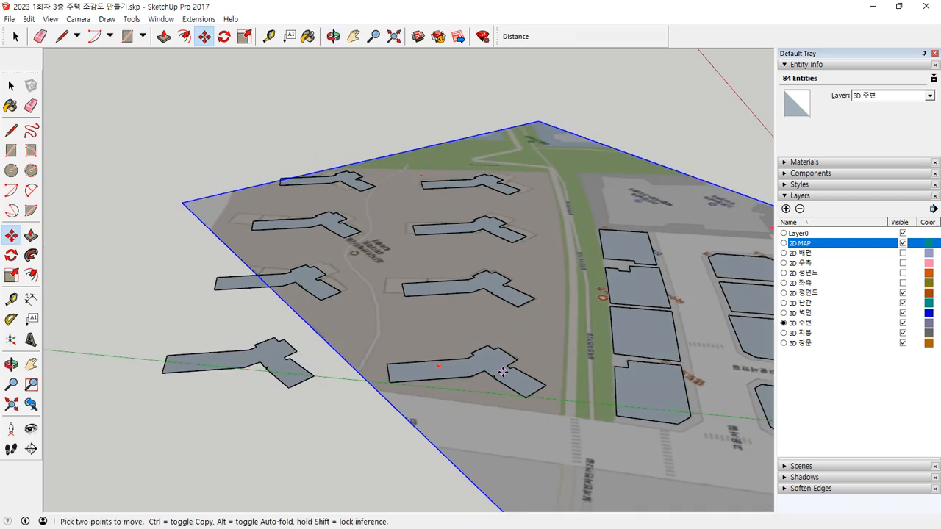
key("p")
left_click(352, 179)
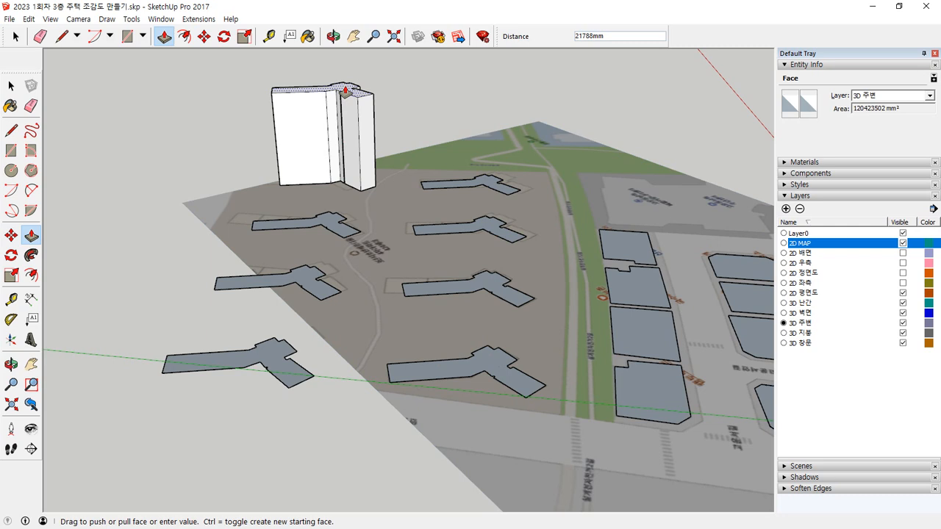
key("Escape")
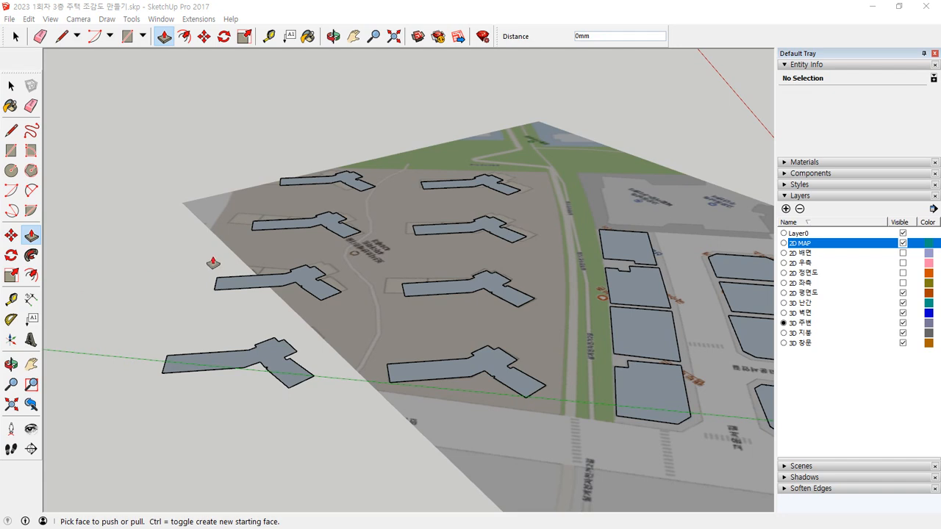
left_click(339, 185)
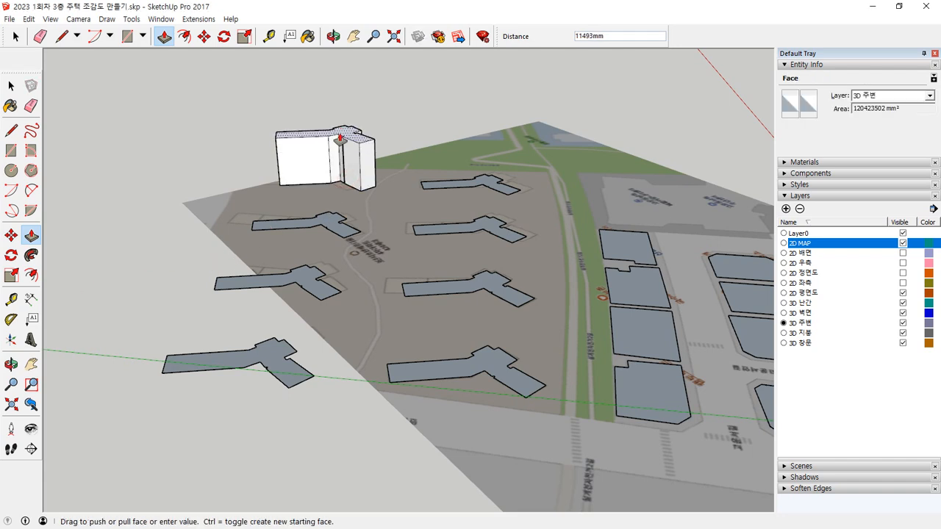
key("Return")
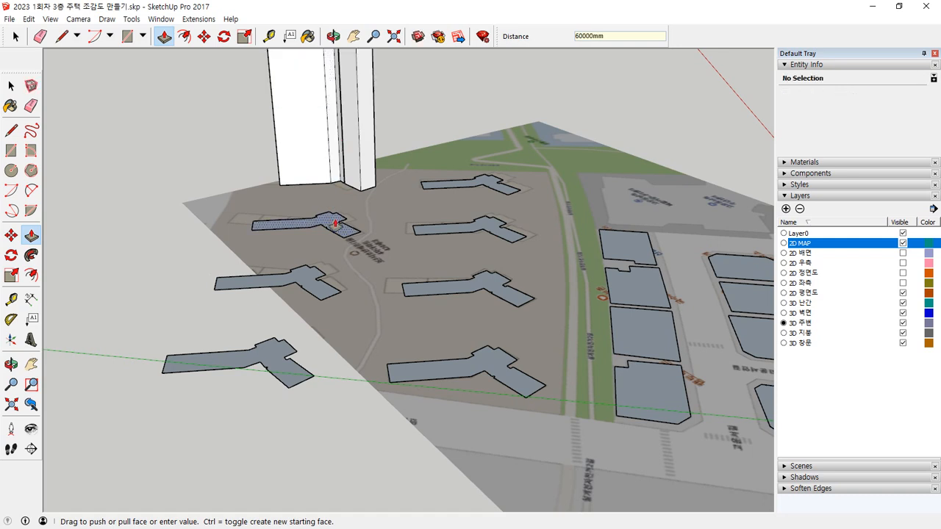
Step: Extrude the second and third footprints of the copied apartment row upward by 60000 mm each
left_click(334, 222)
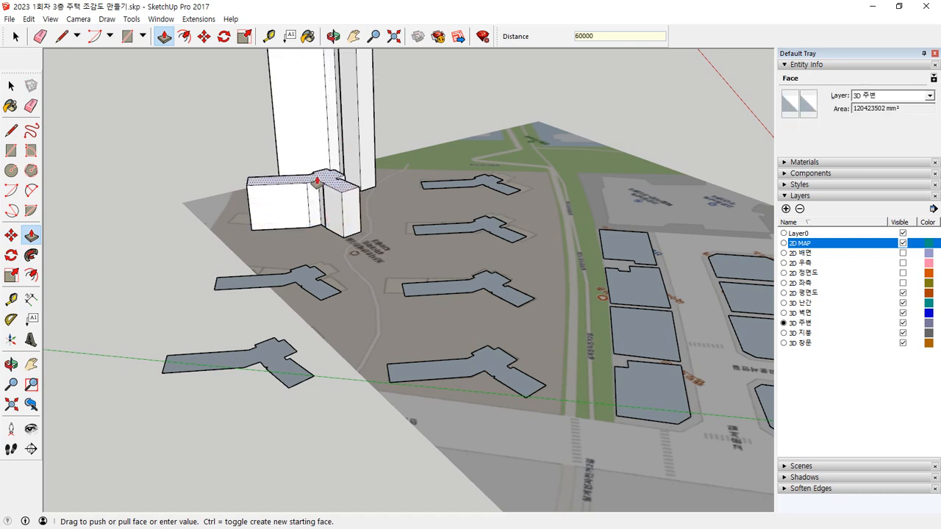
key("Return")
left_click(316, 283)
type("60000")
key("Return")
left_click(253, 381)
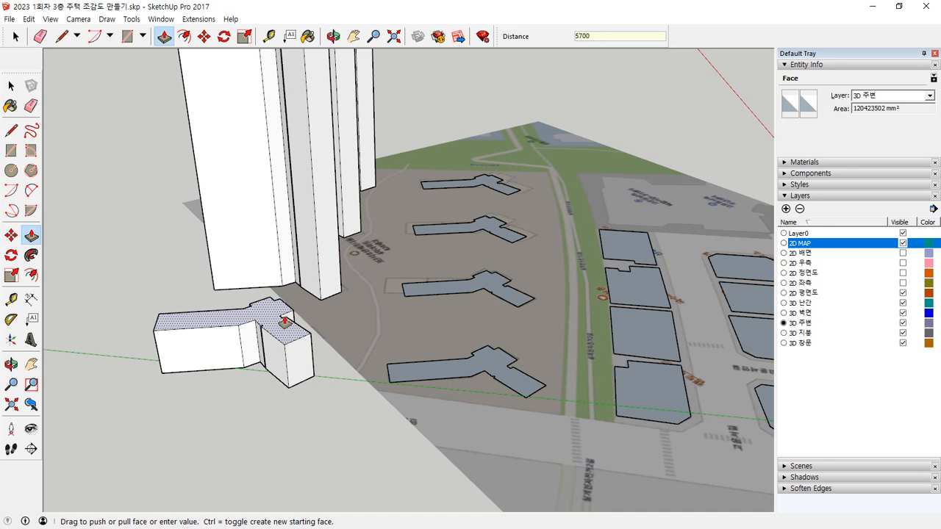
key("Escape")
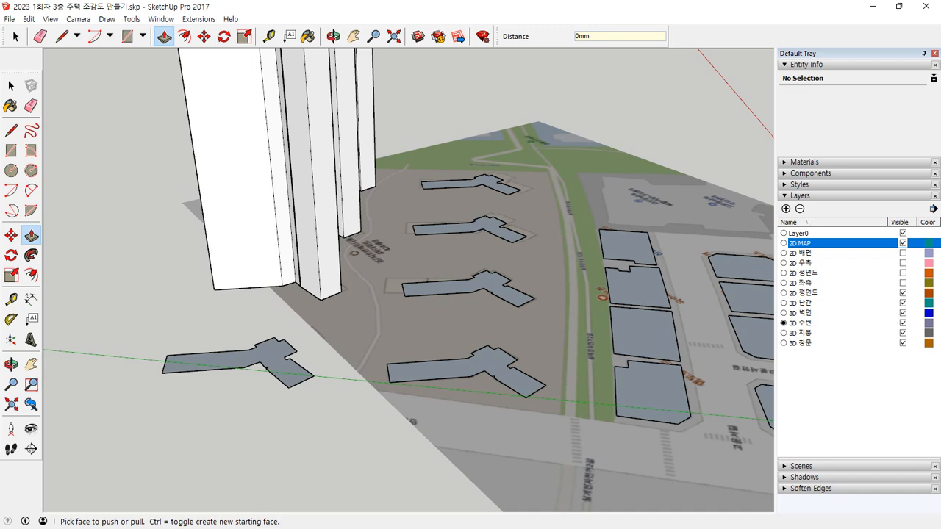
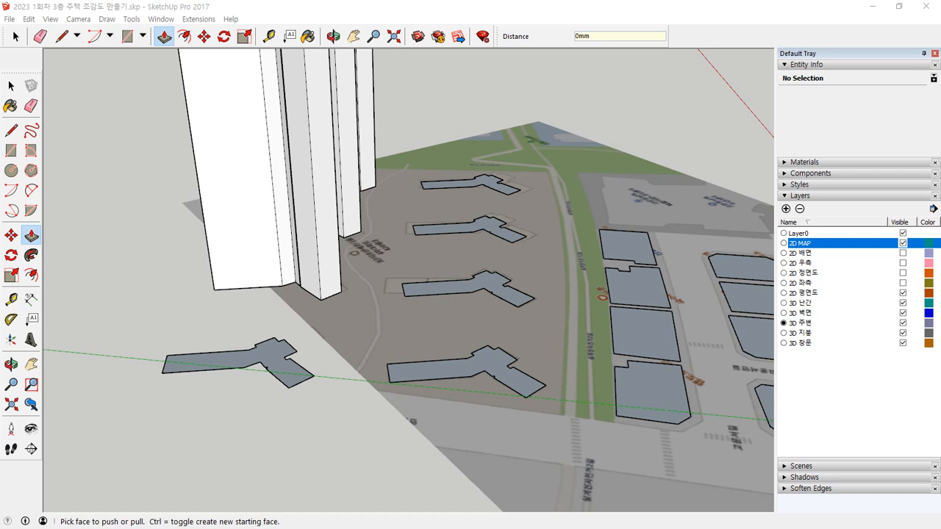
Step: Extrude the nearest footprint in each of the two apartment rows upward by 51000 mm
left_click(251, 373)
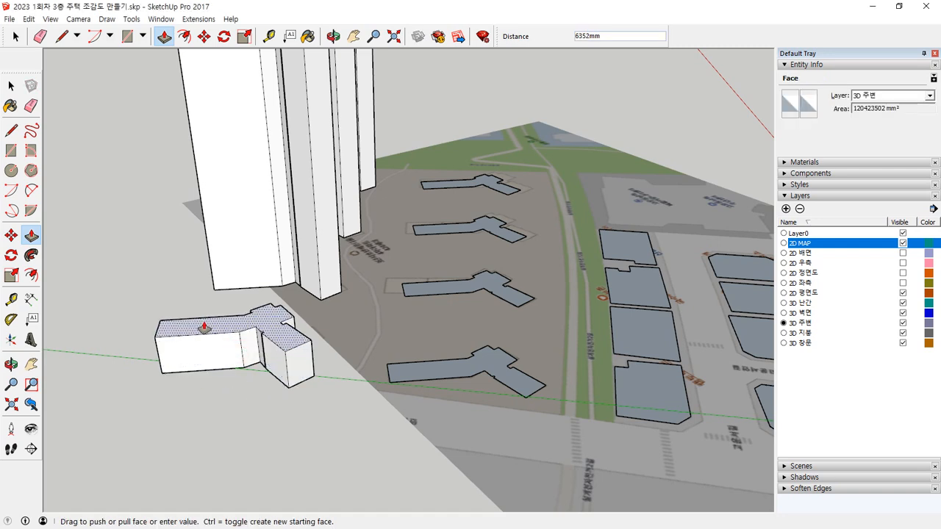
key("Return")
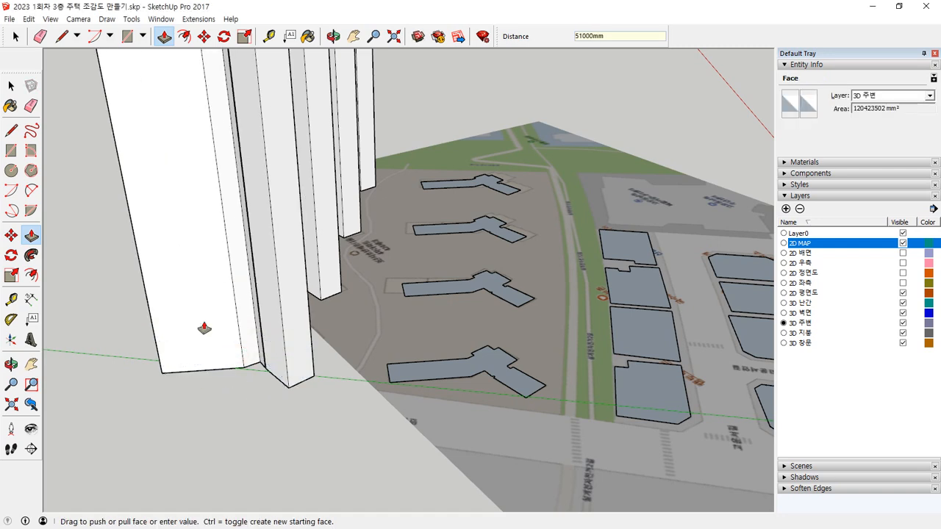
left_click(431, 371)
type("5")
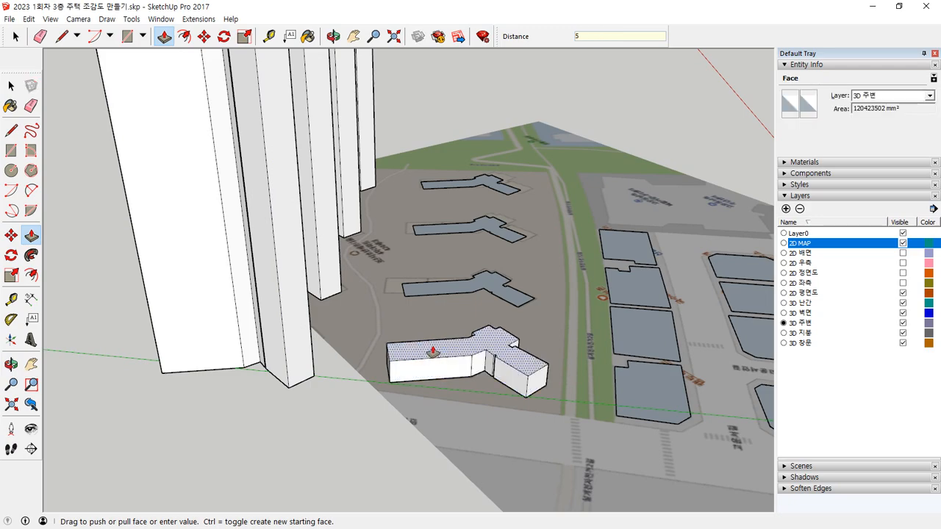
type("1000")
key("Return")
Step: Extrude the three remaining footprints of the apartment row beside the green strip upward by 51000 mm each
middle_click_drag(485, 345, 313, 280)
left_click(330, 283)
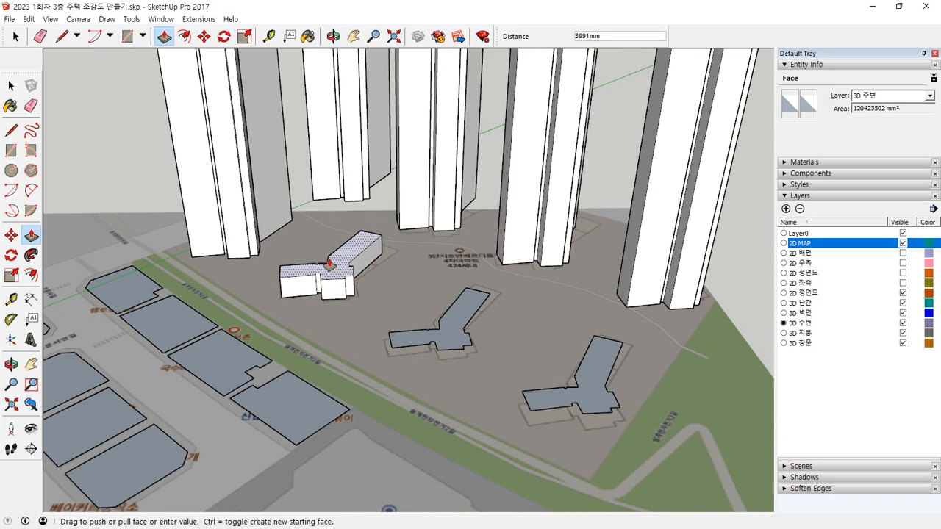
left_click(420, 328)
type("5100")
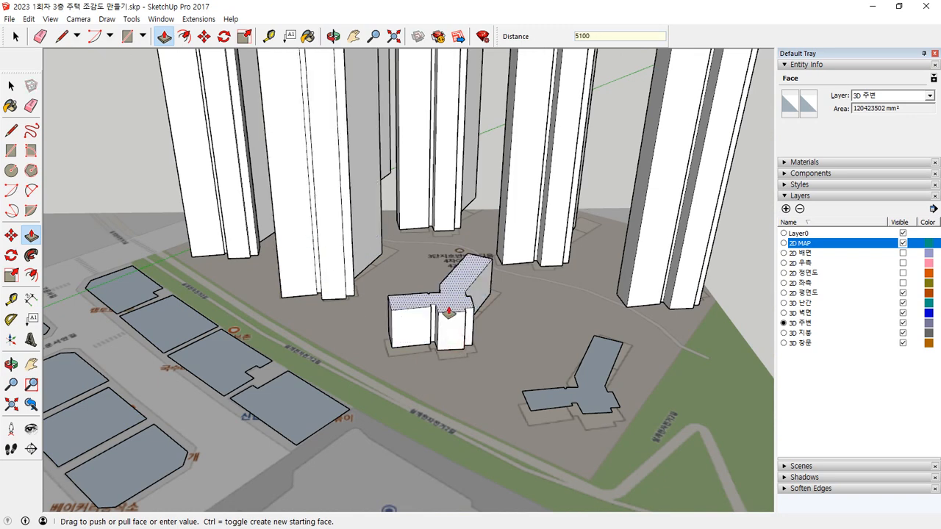
type("0")
key("Return")
left_click(580, 389)
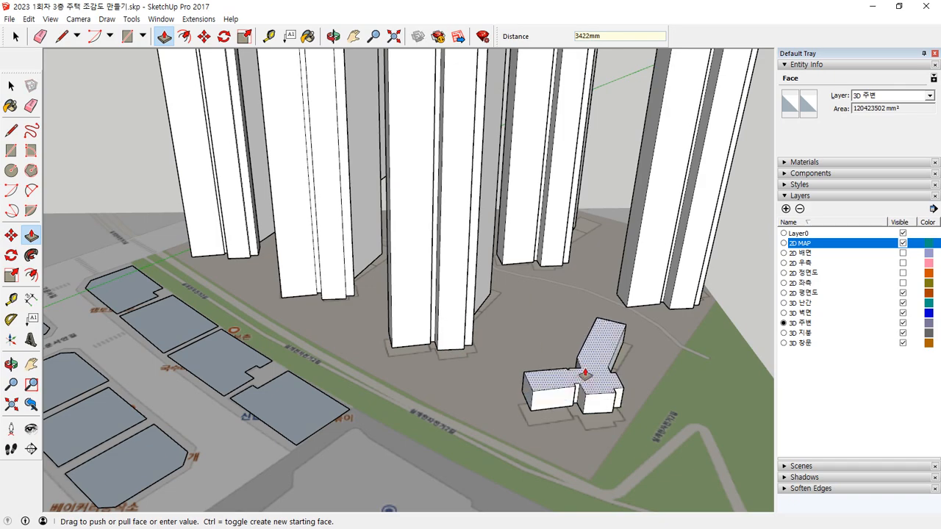
key("Return")
Step: Extrude the large footprint directly beside the finished house upward into a building block
scroll(583, 382, "down", 5)
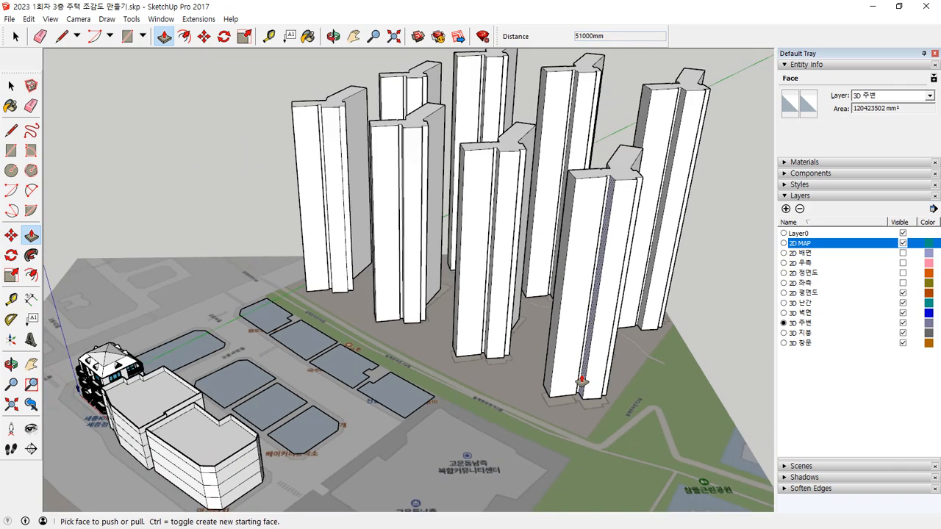
middle_click_drag(420, 445, 332, 409)
scroll(319, 356, "up", 3)
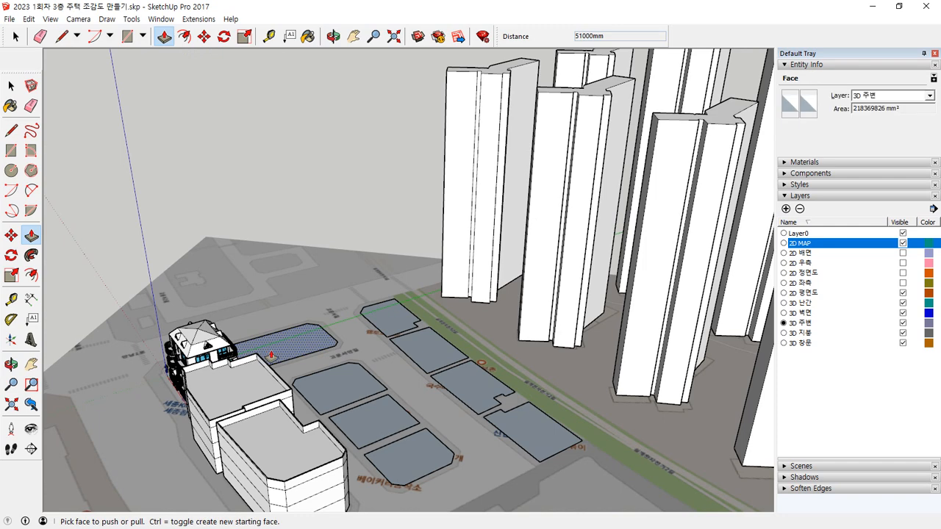
left_click(308, 339)
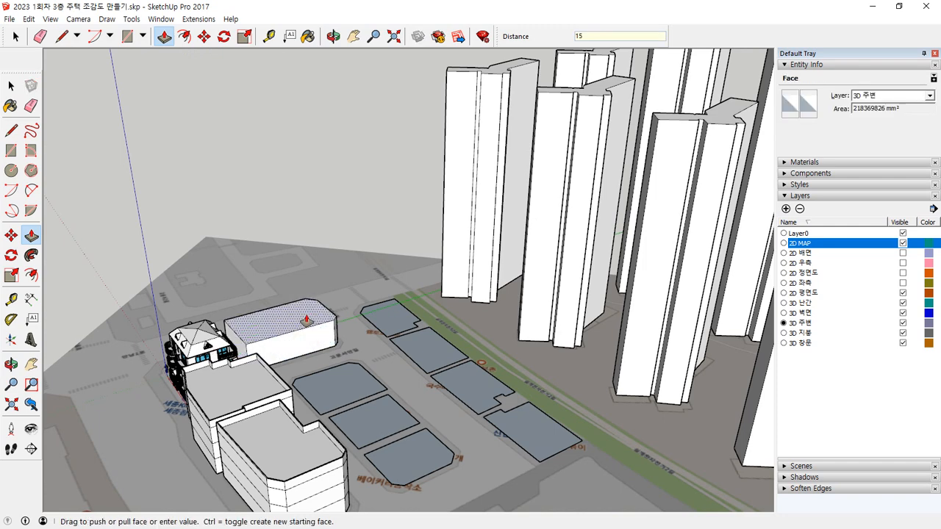
left_click(306, 263)
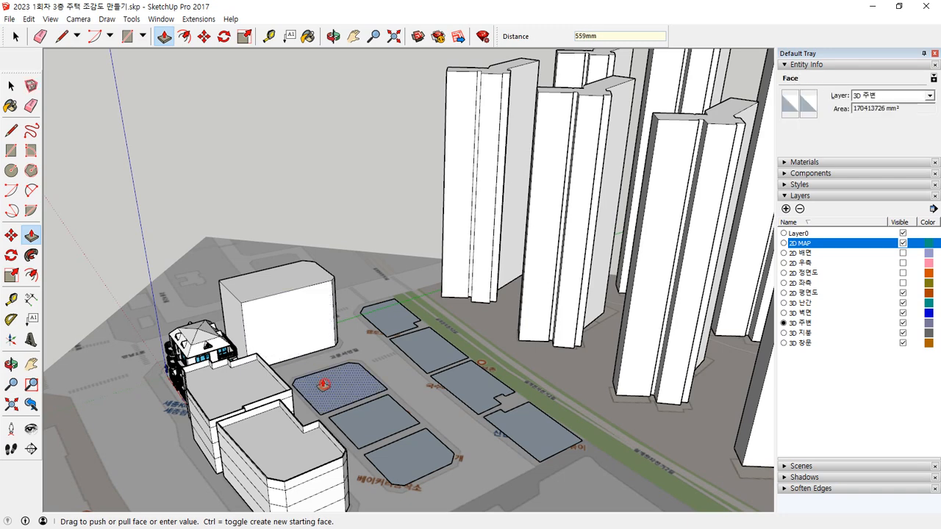
Step: Extrude the three lot footprints of the middle row upward by 9000 mm each
left_click(326, 385)
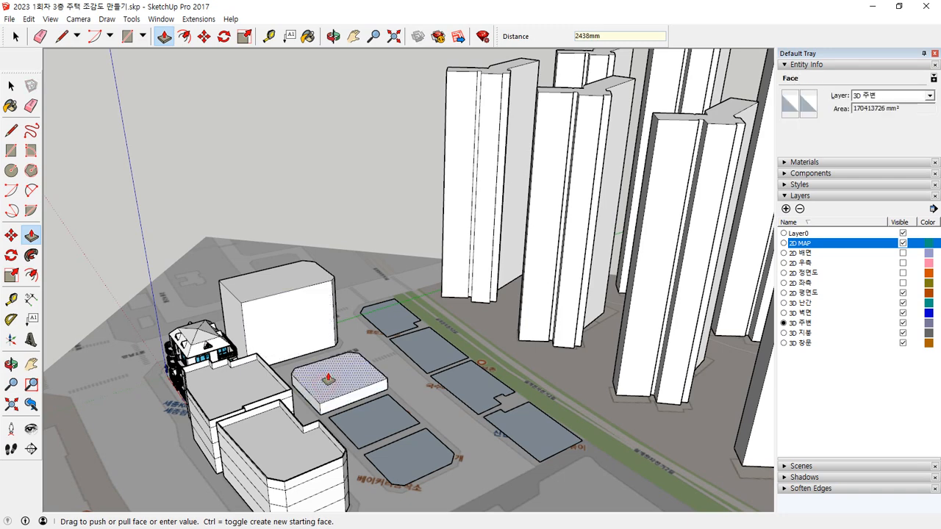
key("Return")
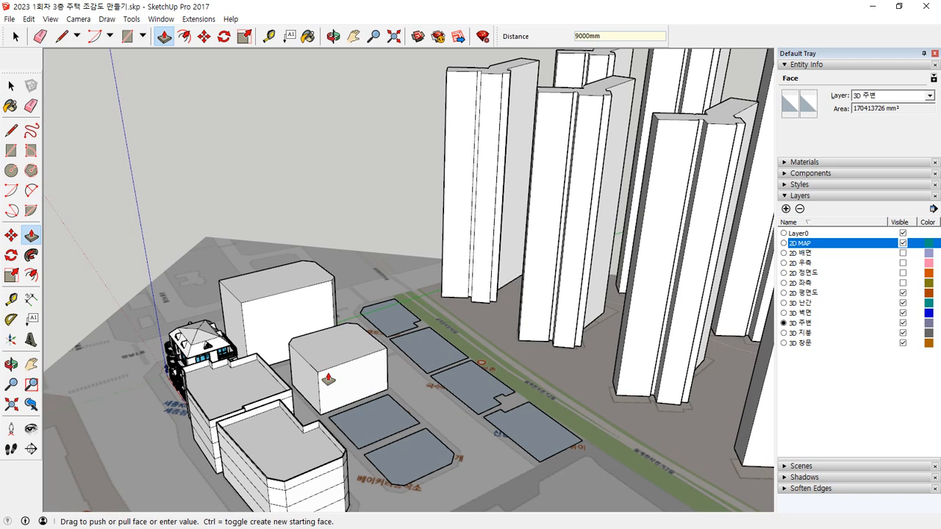
double_click(372, 413)
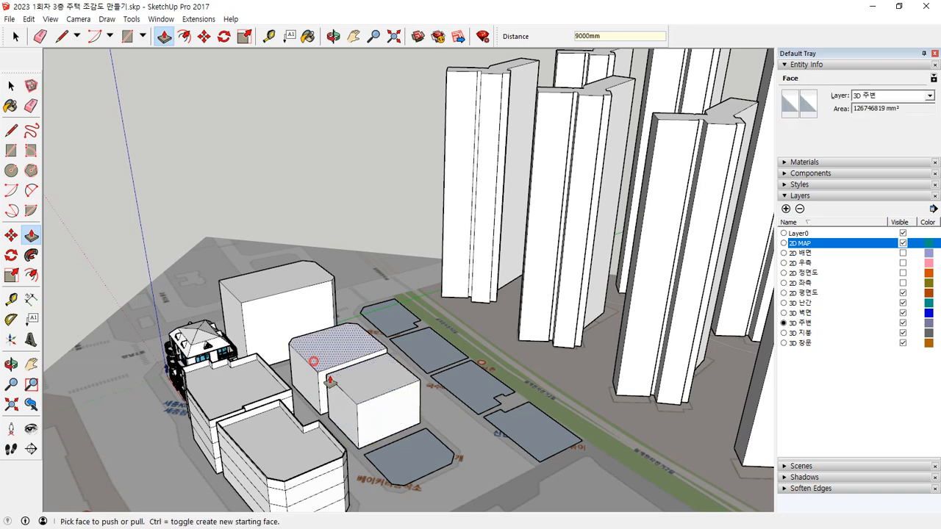
double_click(409, 447)
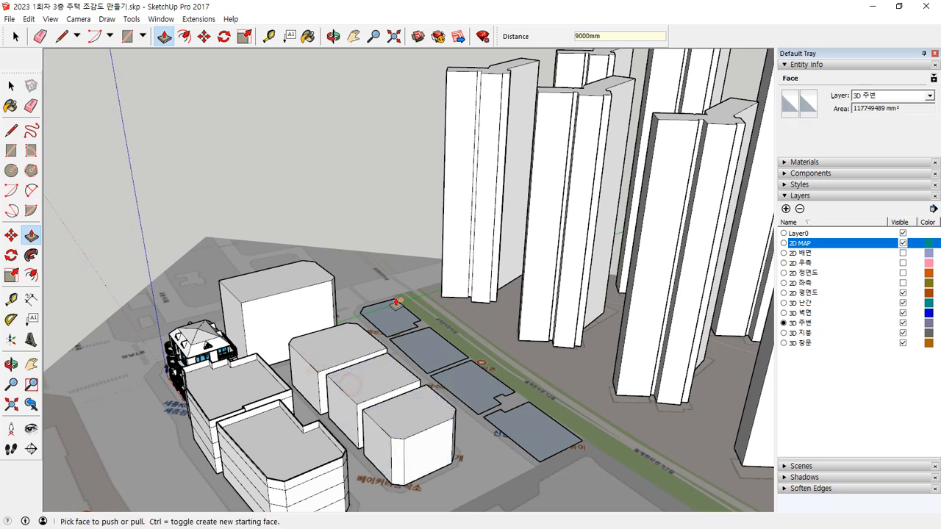
Step: Extrude the four lot footprints along the green strip to the same 9000 mm height as the middle-row blocks
double_click(375, 329)
left_click(403, 345)
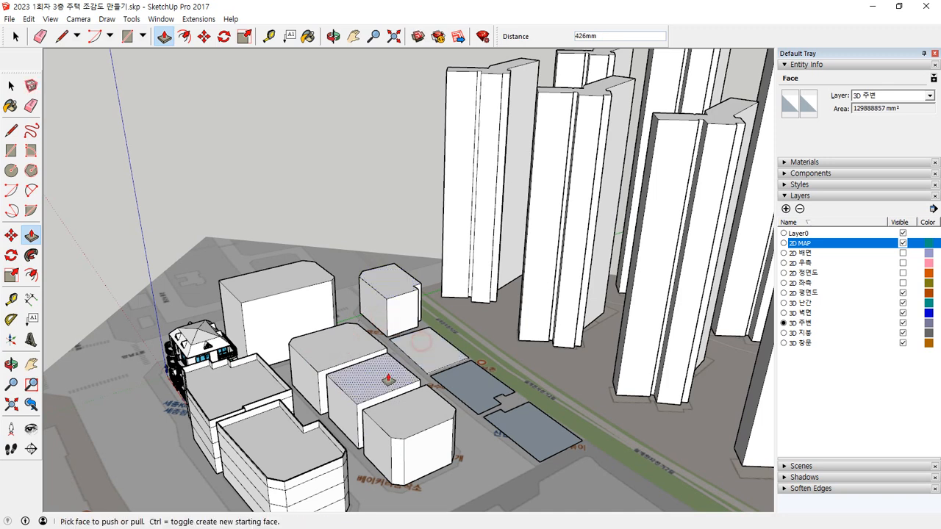
left_click(418, 349)
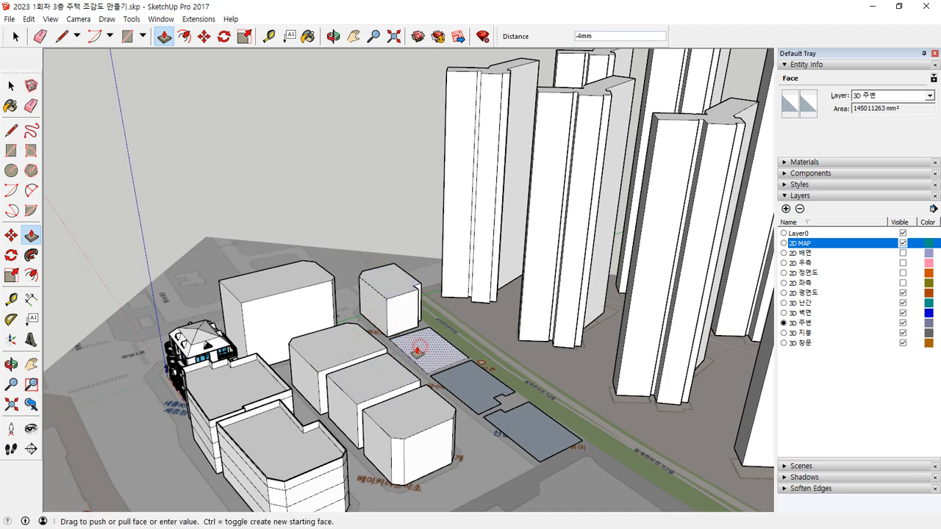
left_click(370, 365)
left_click(447, 380)
left_click(390, 375)
left_click(524, 432)
left_click(428, 416)
Step: Extrude the roof of the large block beside the house 1500 mm upward from a new starting face
middle_click_drag(357, 408, 188, 252)
scroll(361, 353, "up", 3)
left_click(186, 252)
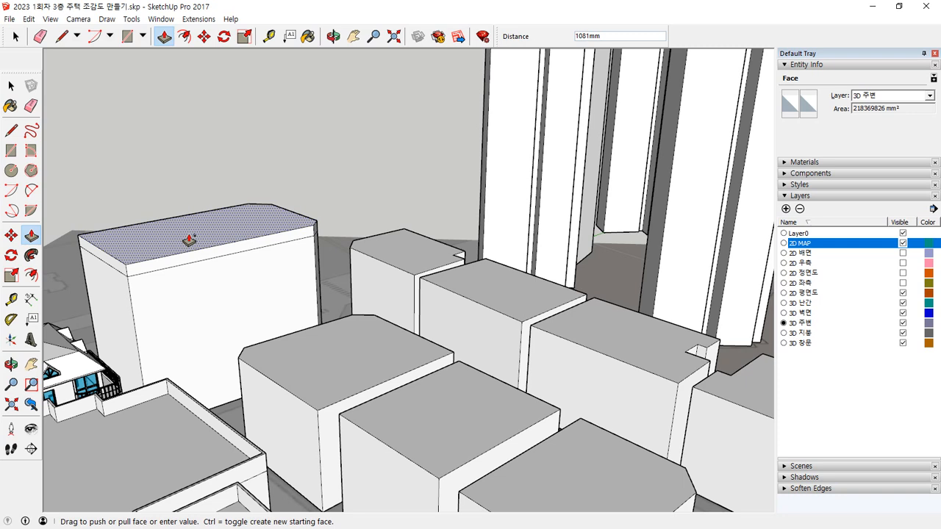
type("1500")
key("Return")
Step: Extrude the roofs of the three middle-row blocks 1500 mm upward from new starting faces
left_click(296, 358)
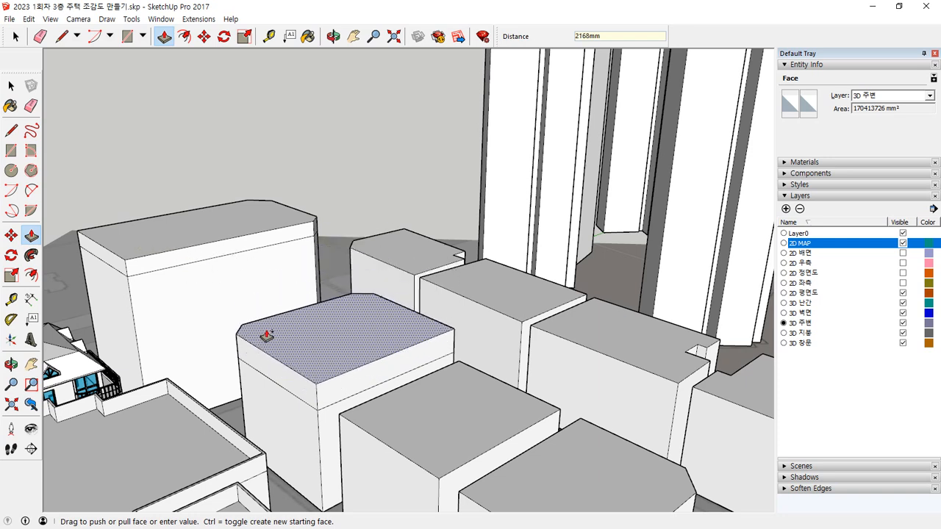
key("Return")
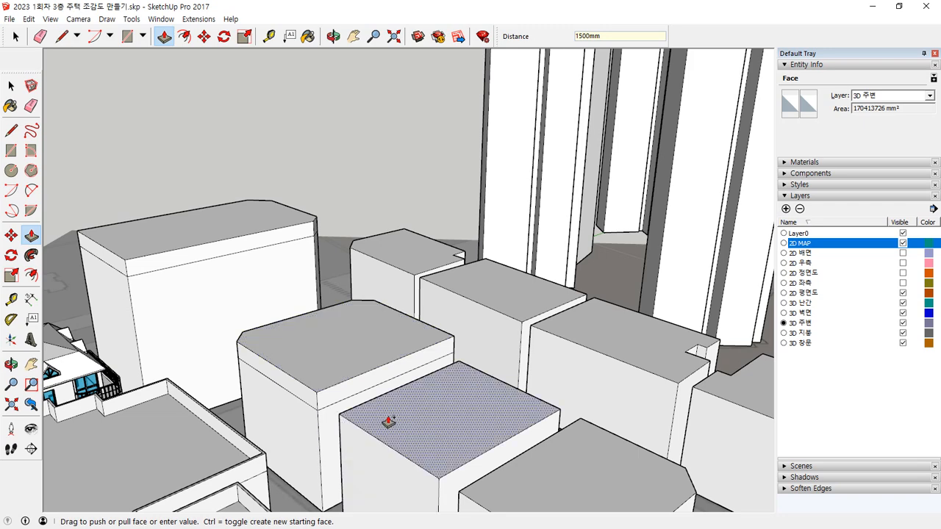
left_click(390, 413)
key("ctrl+z")
left_click(360, 399)
left_click(316, 389)
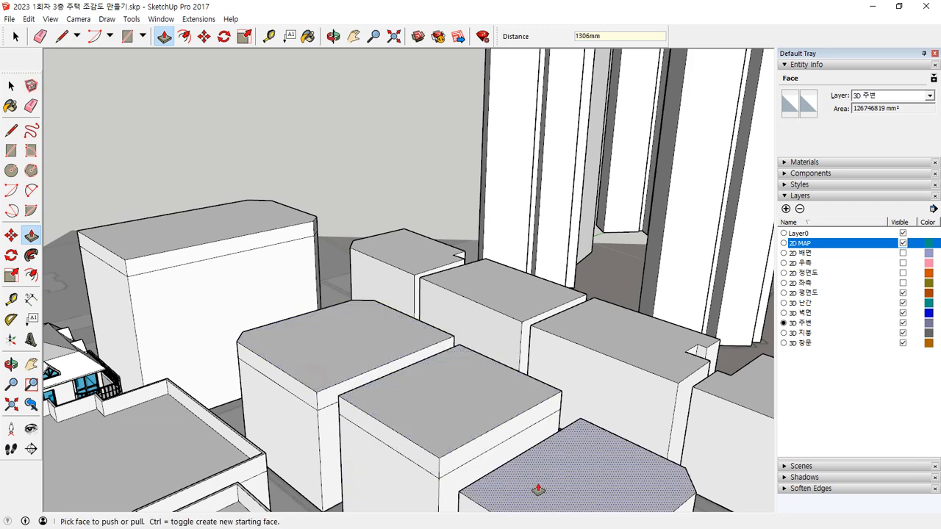
left_click(538, 477)
left_click(447, 435)
Step: Raise the roofs of the four blocks along the green strip by 1500 mm, level with the middle-row roofs
left_click(406, 251)
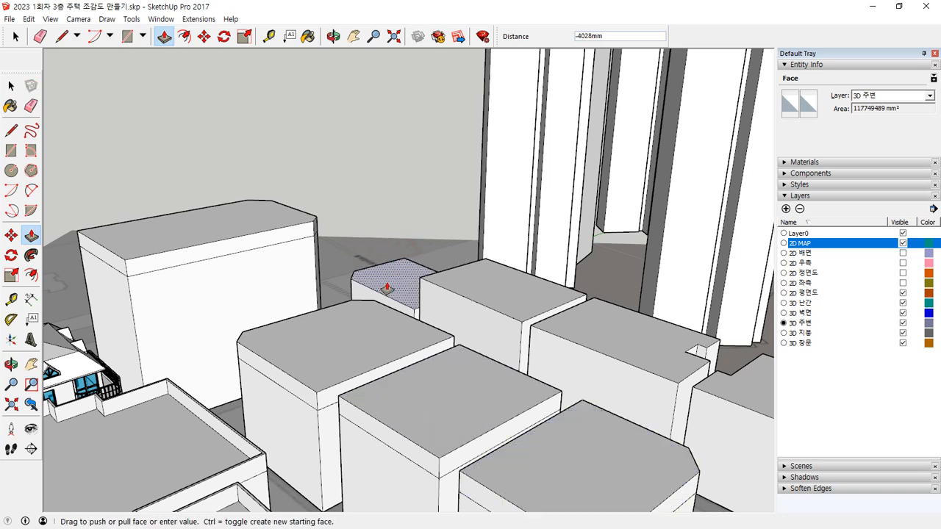
left_click(369, 334)
left_click(485, 276)
left_click(395, 324)
left_click(591, 322)
left_click(499, 369)
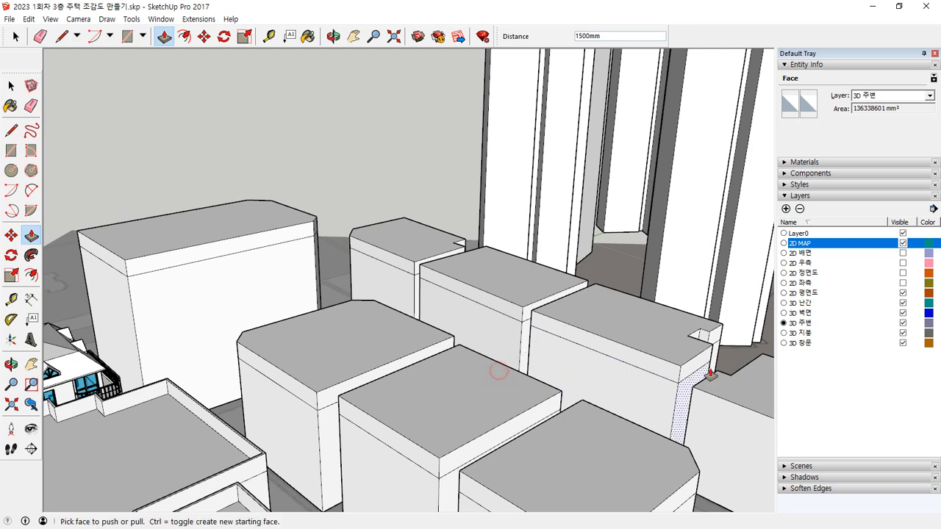
left_click(734, 392)
left_click(603, 447)
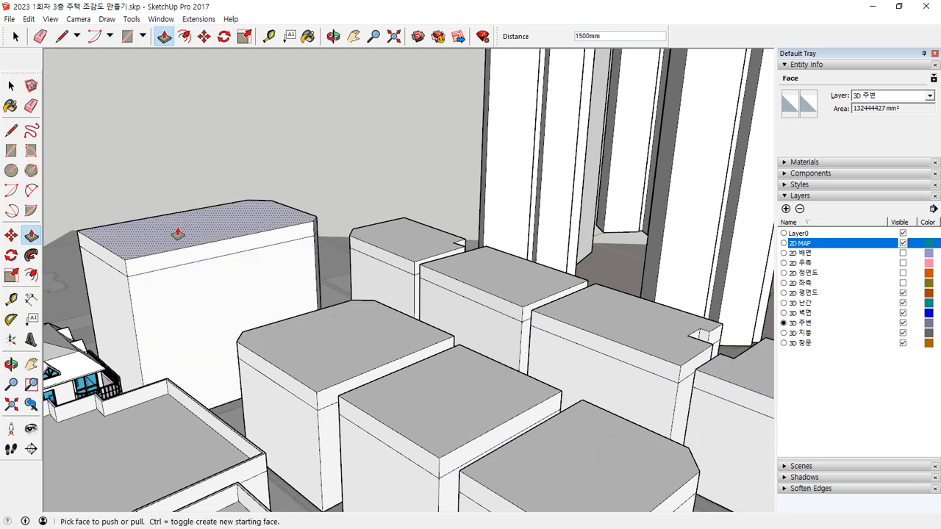
Step: Offset the roof outlines of the large block and the three middle-row blocks inward by 150 mm
key("f")
left_click(211, 222)
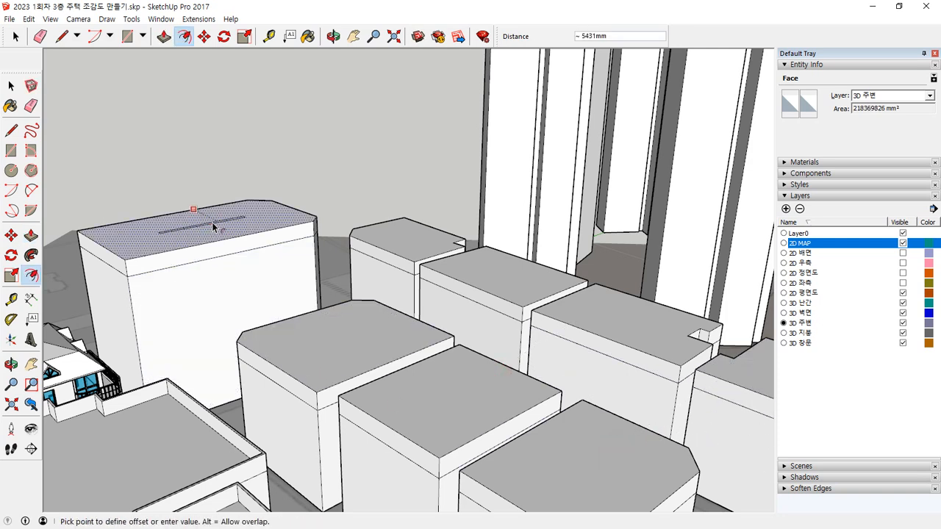
key("Return")
left_click(329, 347)
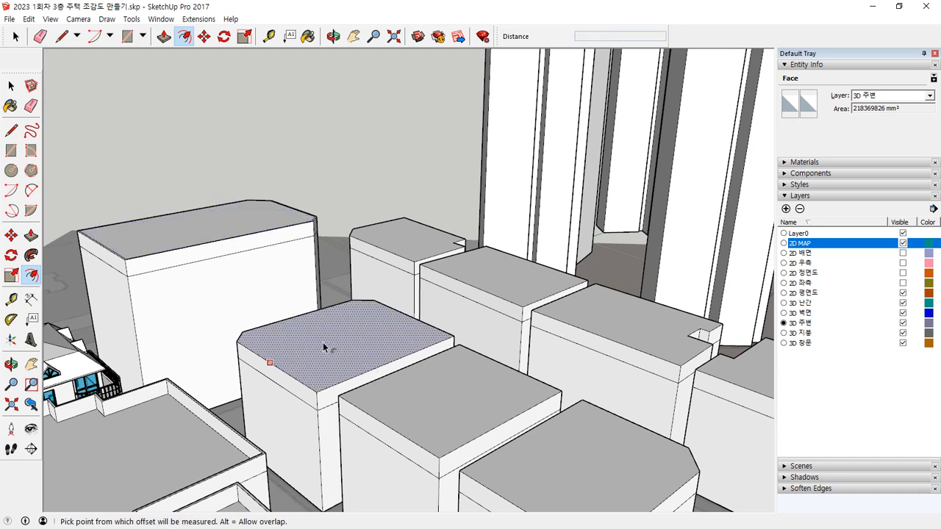
key("Return")
left_click(389, 427)
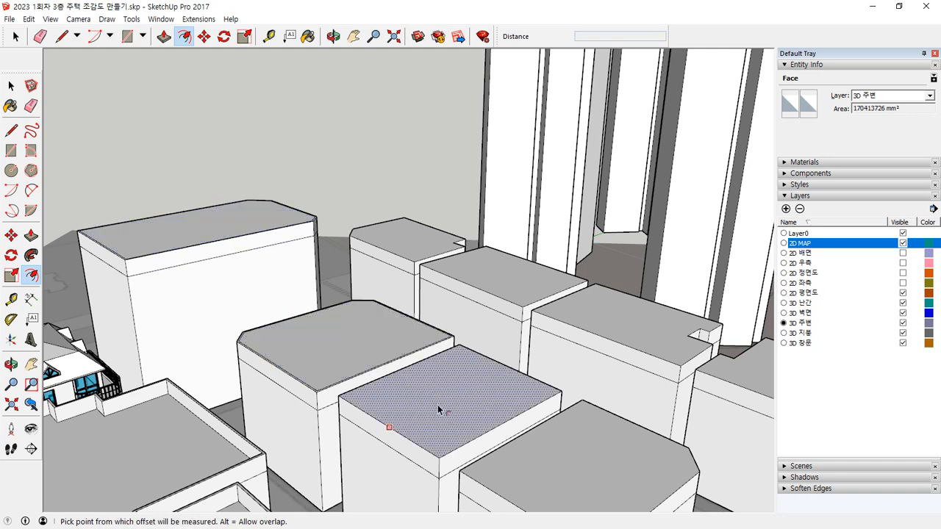
key("Return")
left_click(531, 428)
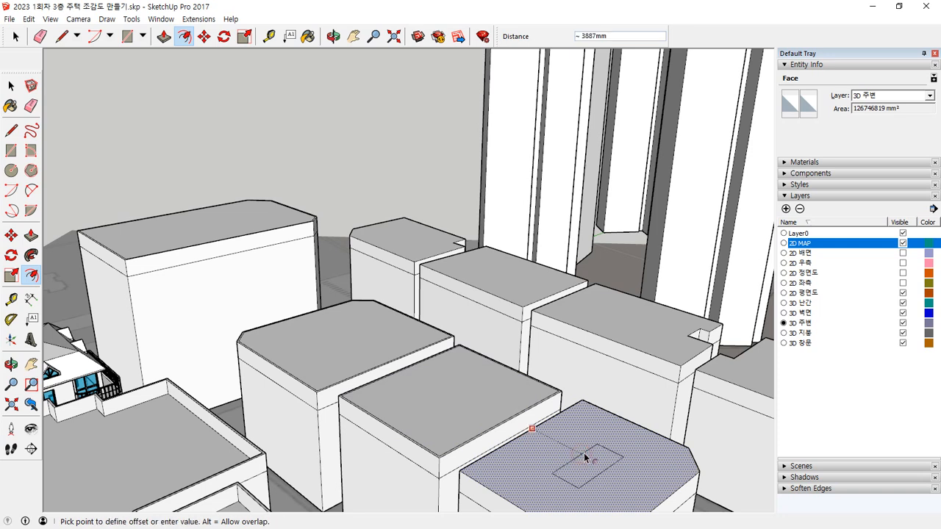
key("Return")
Step: Offset the roof outlines of the four blocks along the green strip inward by 150 mm
left_click(413, 245)
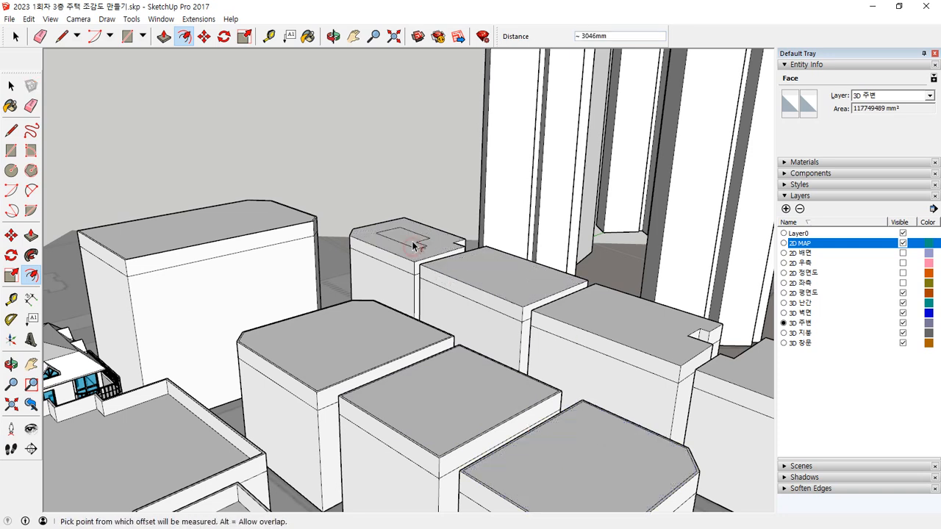
type("150")
key("Return")
left_click(476, 273)
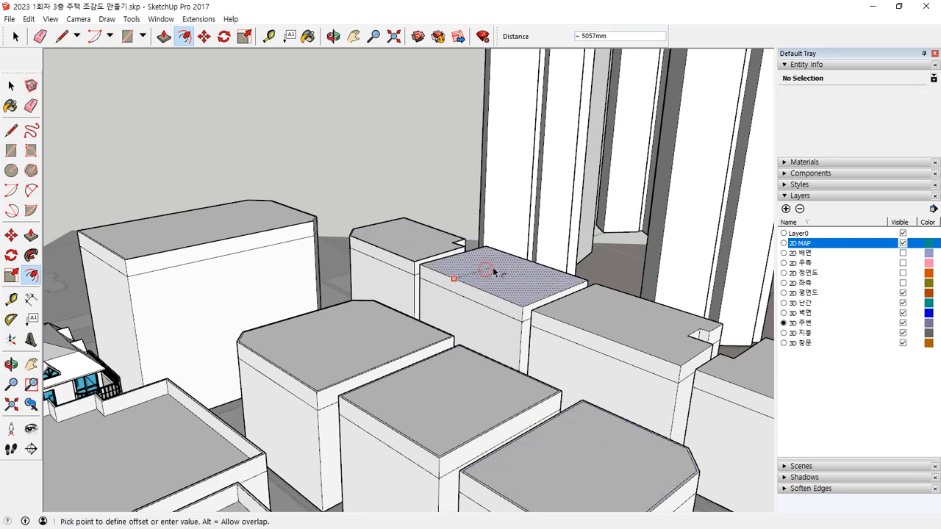
type("150")
key("Return")
left_click(597, 335)
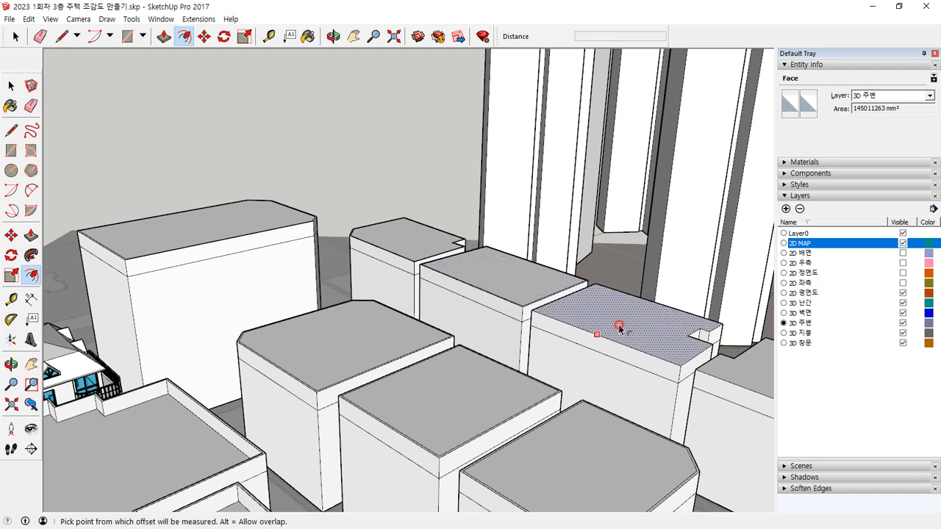
type("150")
key("Return")
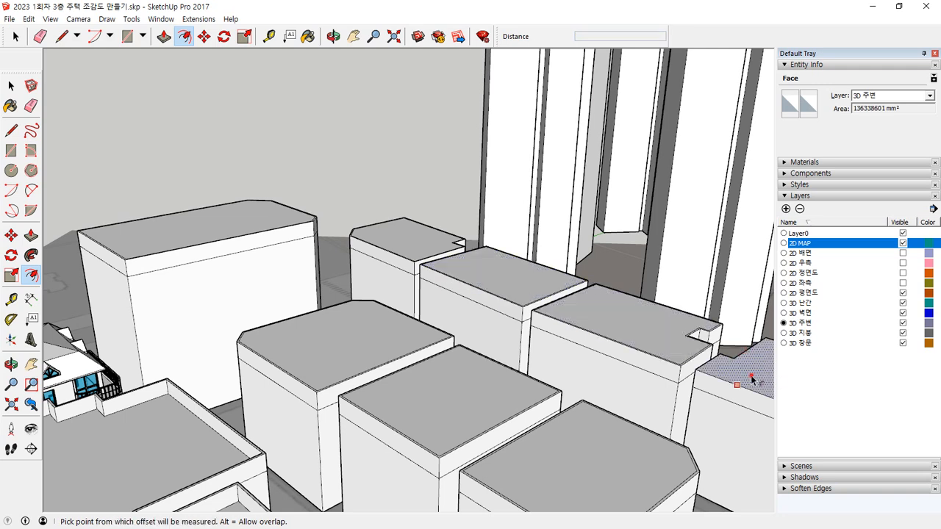
middle_click_drag(702, 381, 441, 361)
key("space")
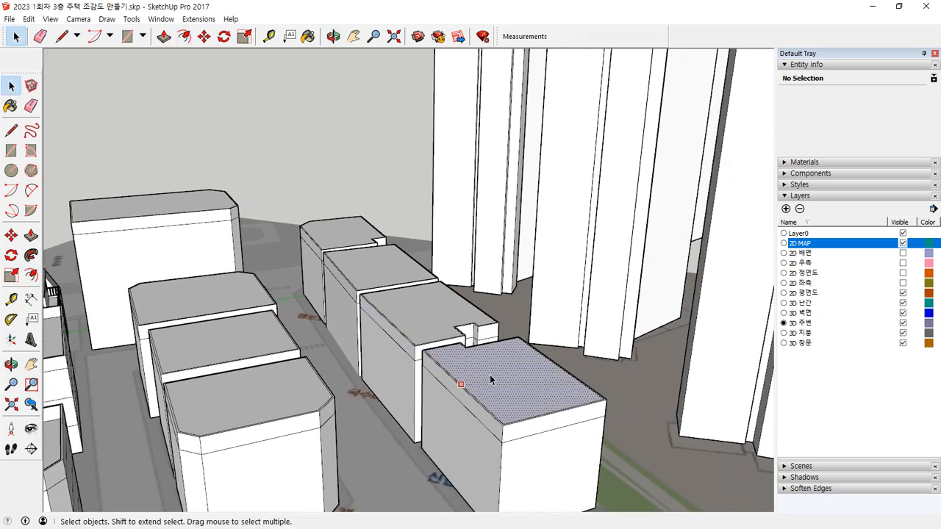
left_click(491, 380)
Step: Push the inner roof faces of the four blocks along the green strip down 1200 mm to form parapets
key("p")
left_click(510, 370)
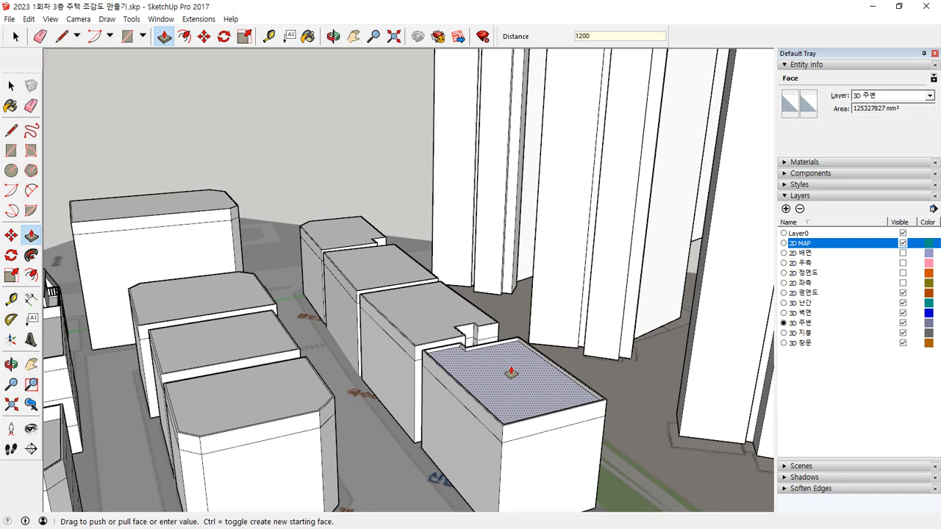
key("Return")
left_click(444, 314)
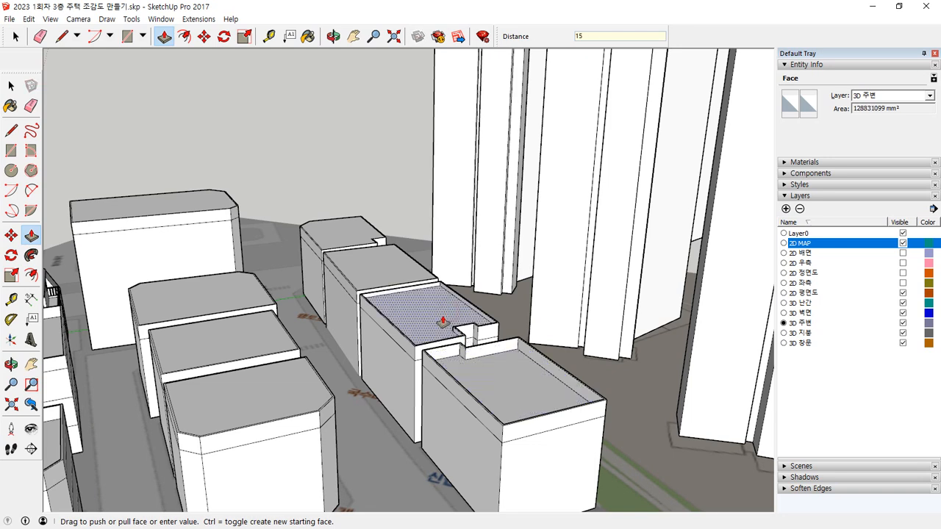
type("1200")
key("Return")
left_click(390, 273)
Step: Push the inner roof faces of the large block and the three middle-row blocks down 1200 mm
type("1200")
key("Return")
left_click(346, 234)
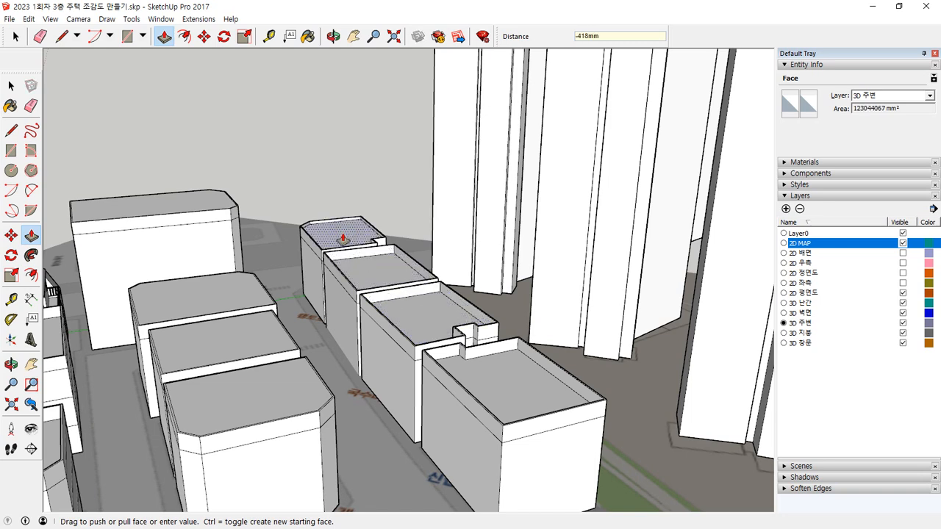
key("Return")
left_click(149, 208)
type("1200")
key("Return")
left_click(186, 292)
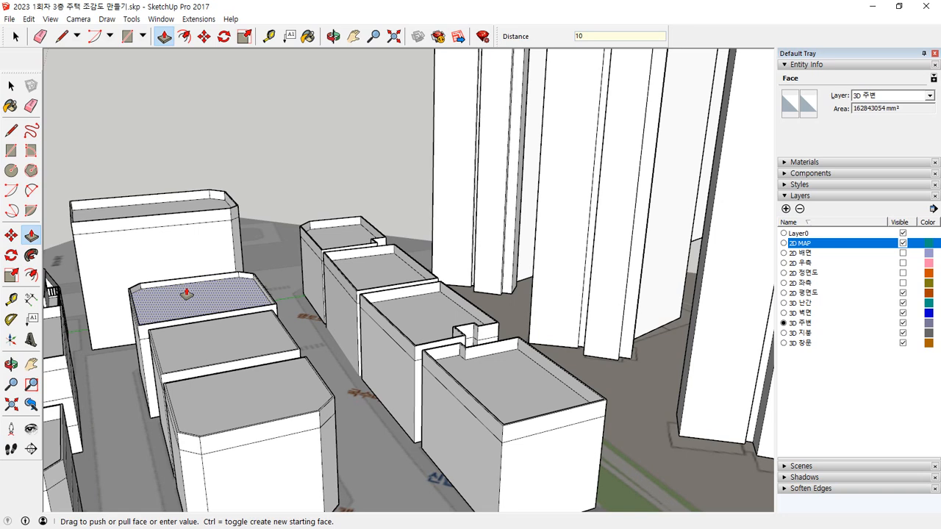
key("Return")
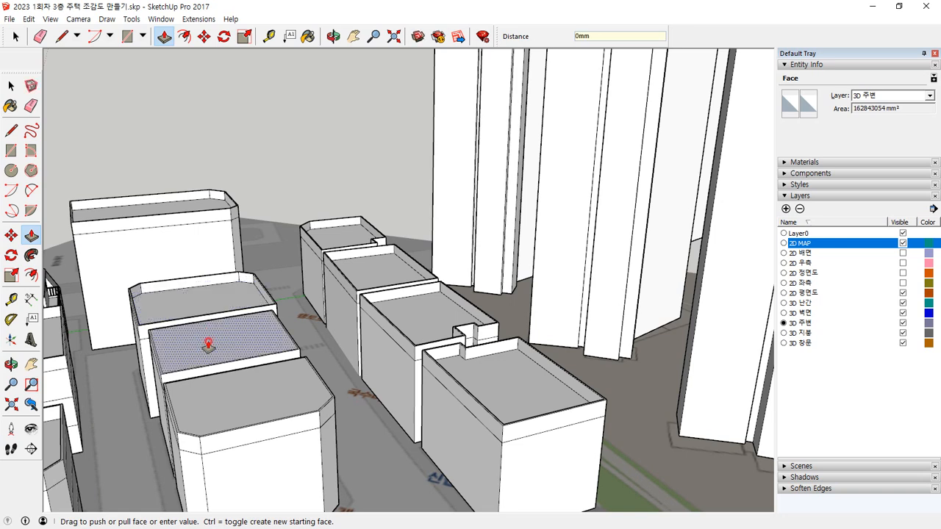
left_click(209, 346)
key("Return")
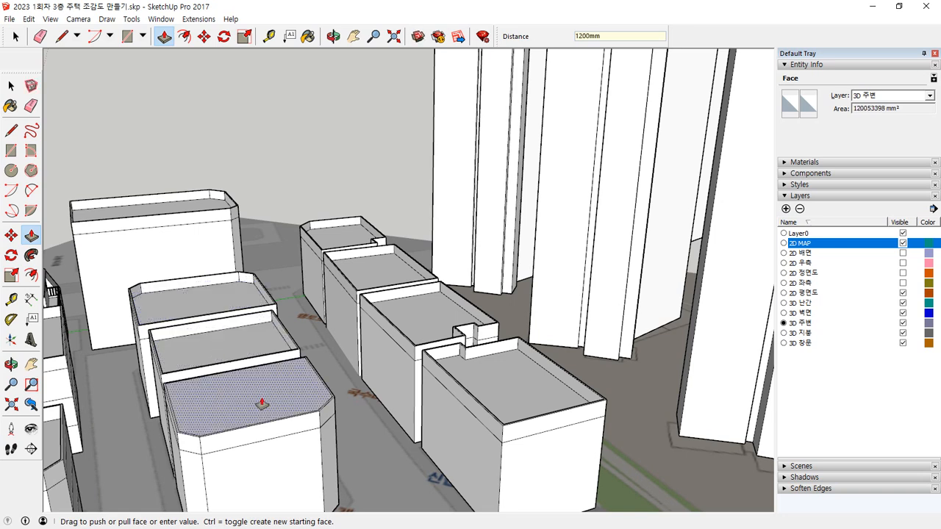
left_click(253, 403)
type("1200")
key("Return")
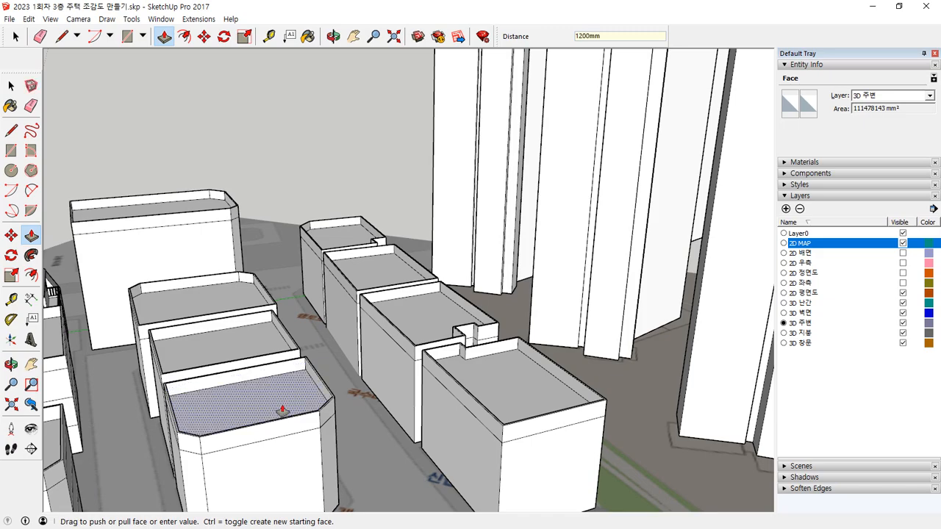
Step: Trace the stepped edge of the community centre lot facing the low-rise blocks with the Line tool
scroll(273, 409, "down", 6)
middle_click_drag(288, 396, 461, 373)
middle_click_drag(368, 427, 607, 379)
scroll(329, 371, "up", 6)
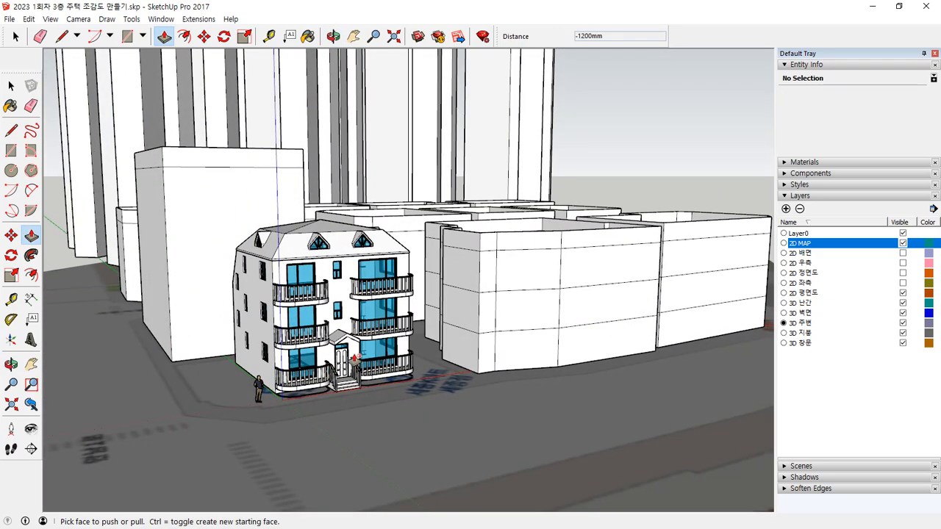
scroll(355, 358, "up", 2)
middle_click_drag(353, 360, 368, 412)
scroll(316, 389, "down", 6)
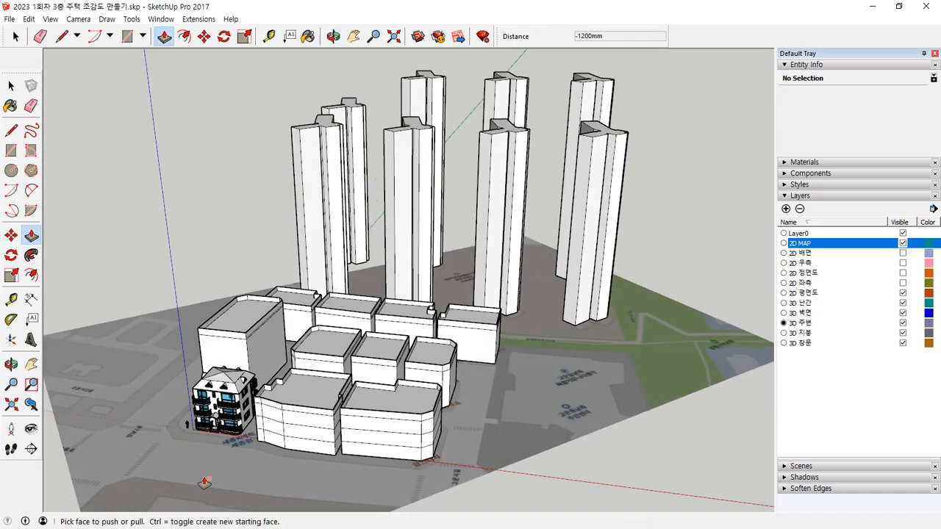
scroll(559, 402, "up", 5)
scroll(608, 398, "up", 2)
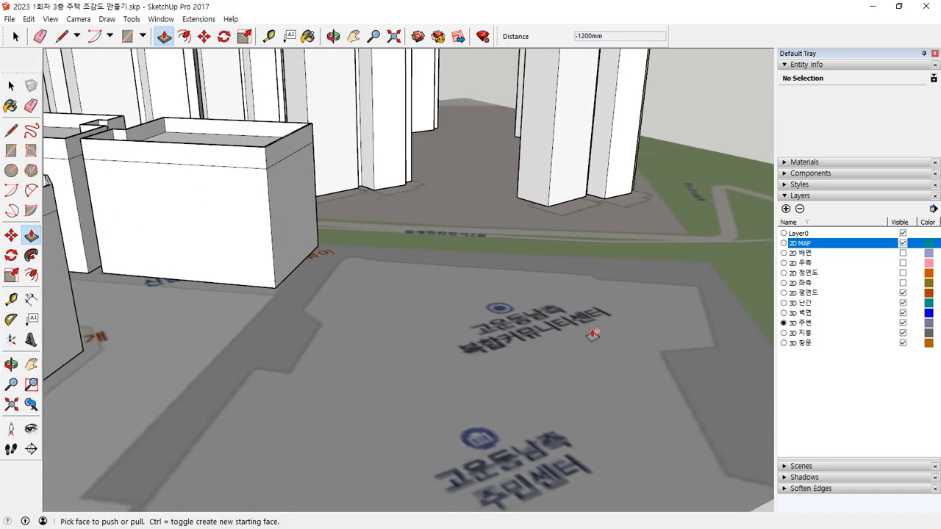
middle_click_drag(531, 330, 536, 392)
key("r")
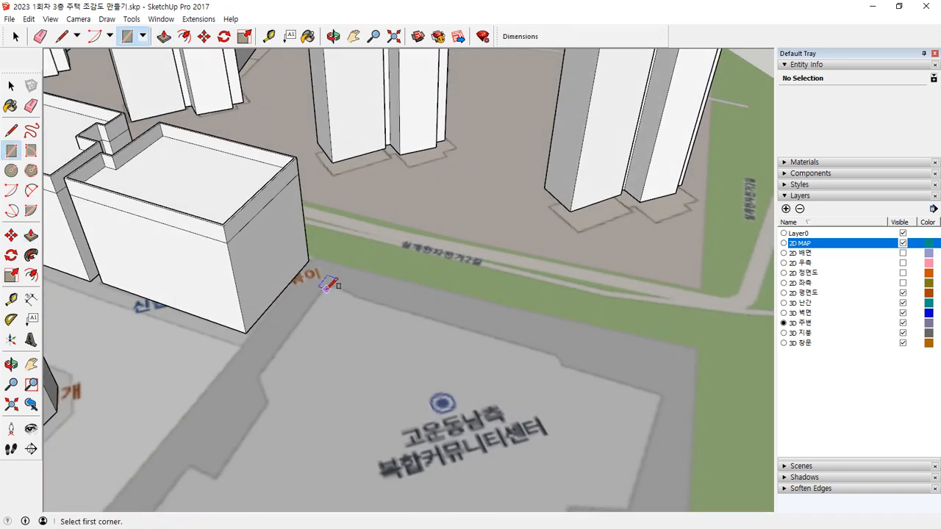
key("l")
left_click(324, 288)
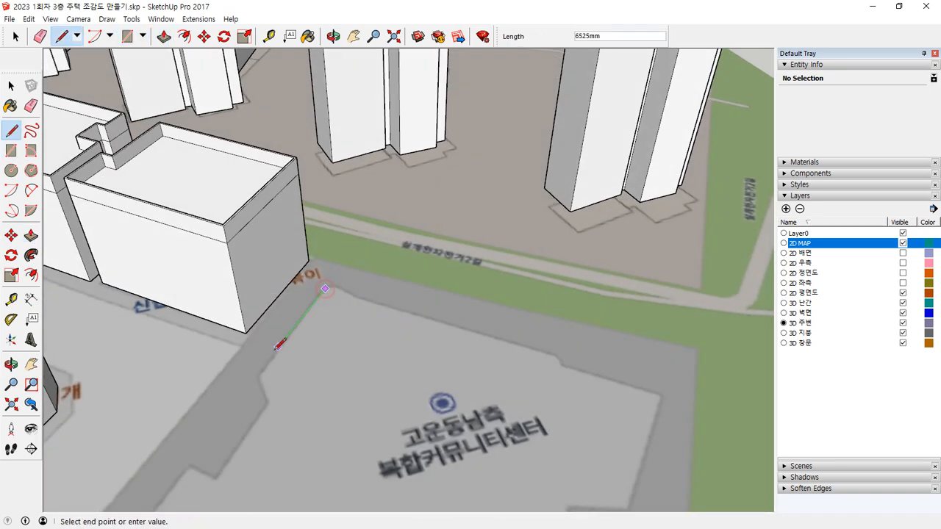
left_click(270, 407)
left_click(215, 480)
middle_click_drag(203, 477, 414, 197, "shift")
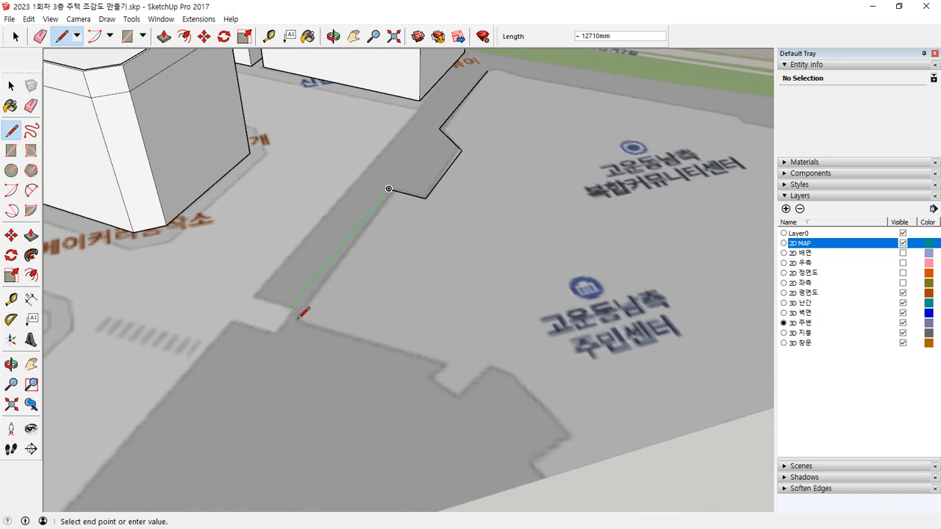
left_click(301, 319)
Step: Continue the community centre outline along the notched side of the lot as far as the map's edge
left_click(442, 366)
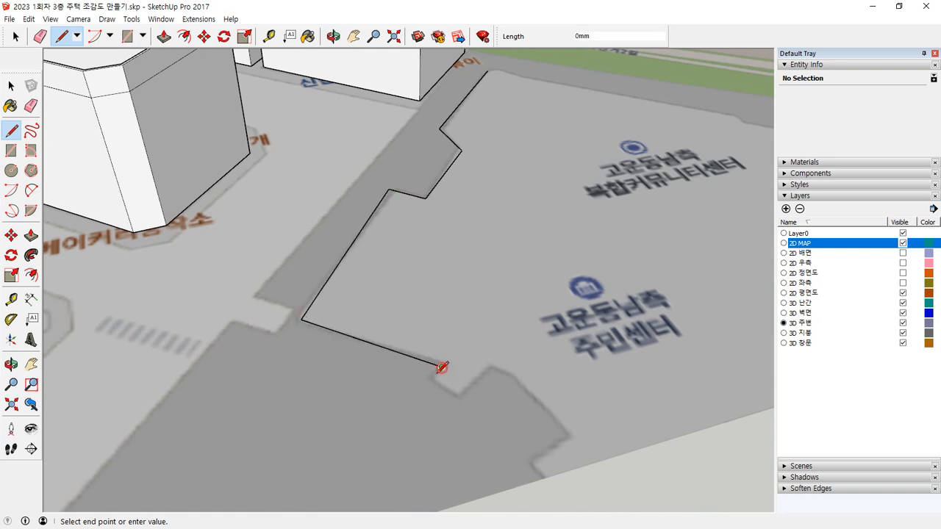
left_click(434, 379)
left_click(458, 388)
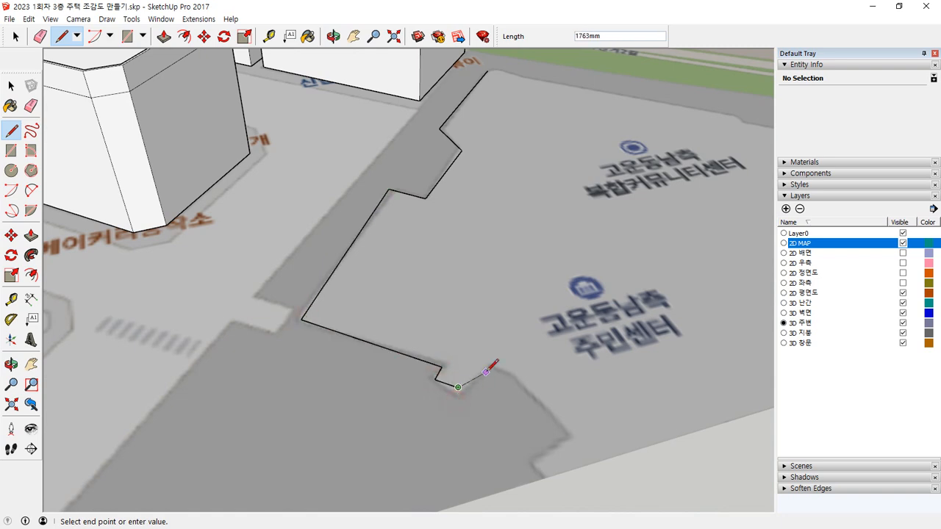
left_click(506, 375)
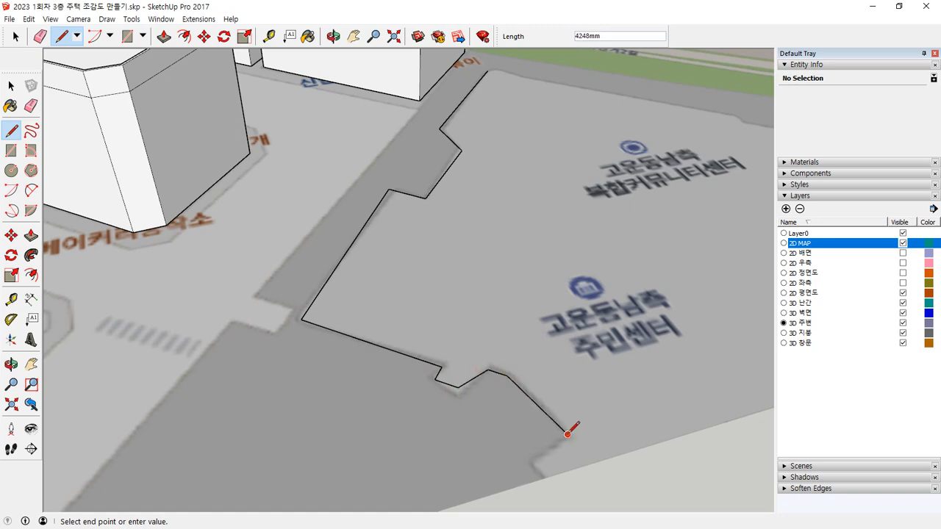
left_click(535, 461)
left_click(544, 480)
Step: Close the community centre outline along the map's edge and back along the side facing the green strip
scroll(633, 435, "down", 2)
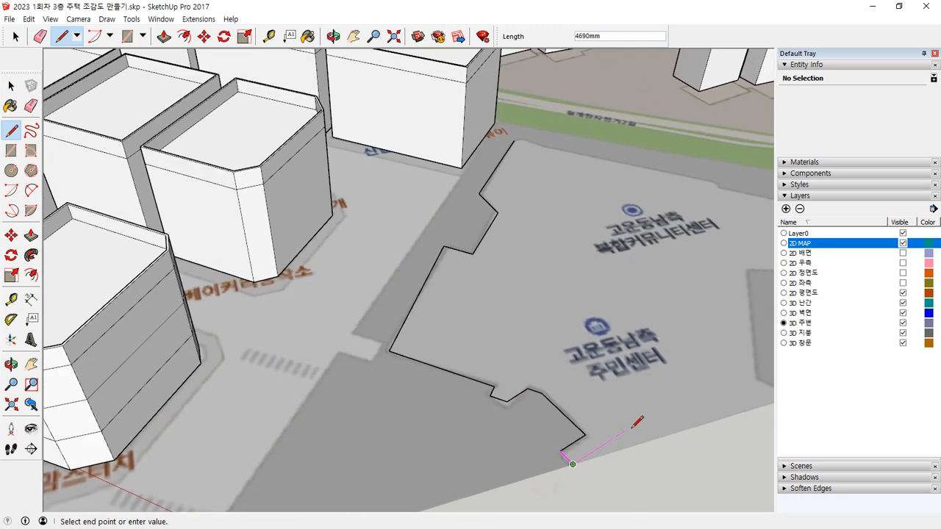
middle_click_drag(632, 434, 427, 461, "shift")
left_click(573, 441)
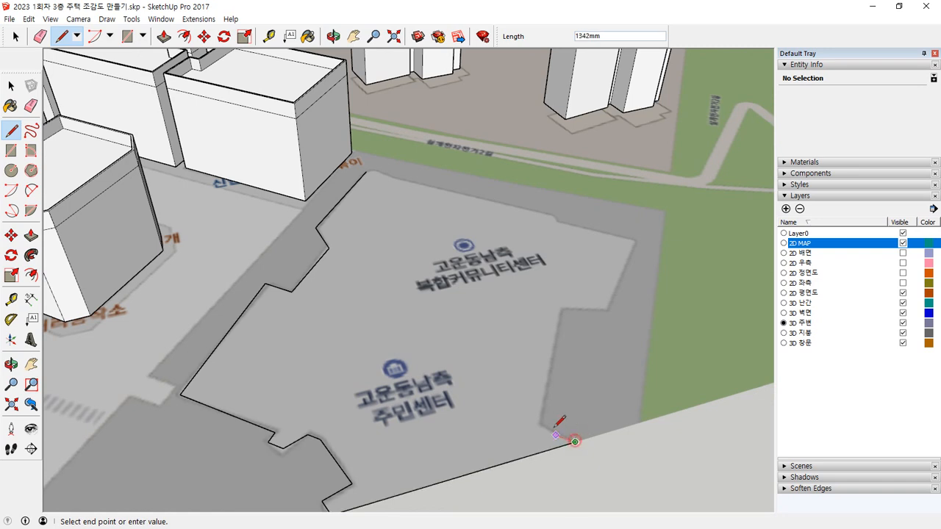
left_click(560, 310)
left_click(608, 307)
middle_click_drag(634, 240, 556, 235)
left_click(557, 248)
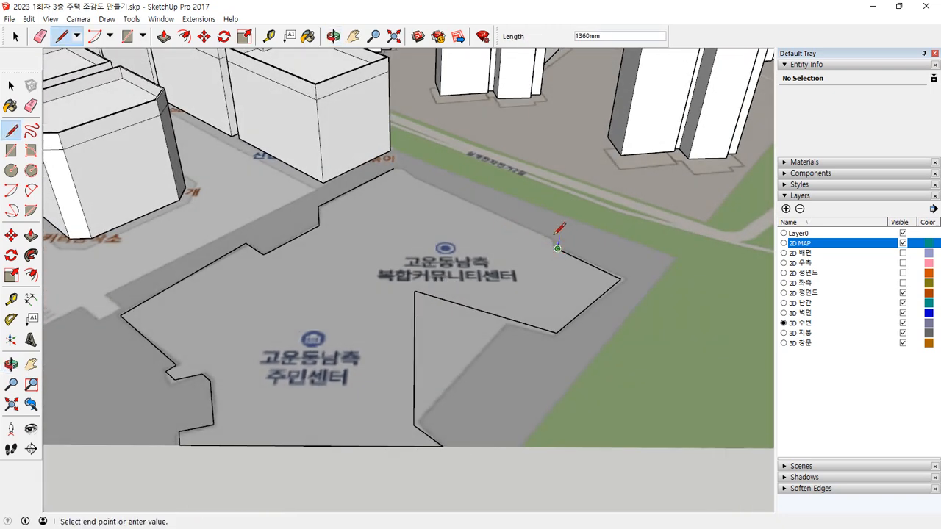
left_click(393, 169)
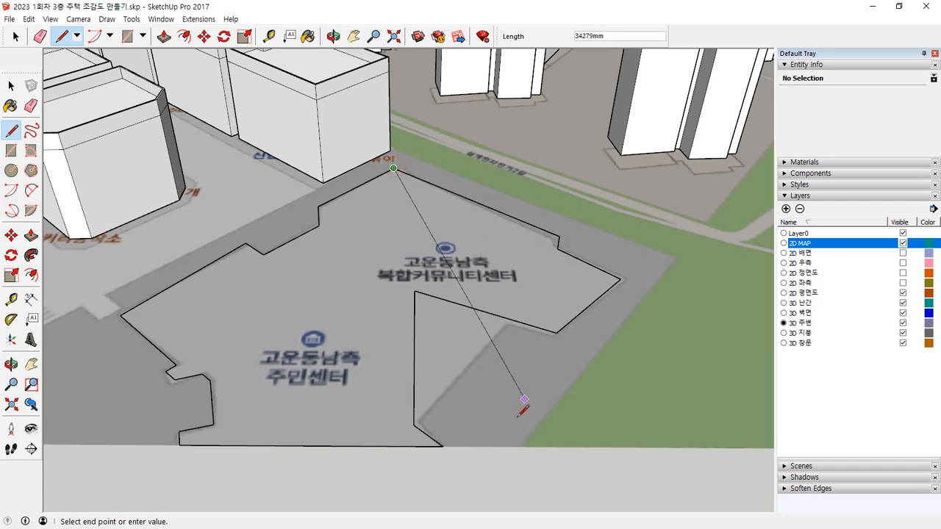
key("Escape")
Step: Redraw the recessed corner of the outline to match the map and erase the two misaligned edges
left_click(557, 332)
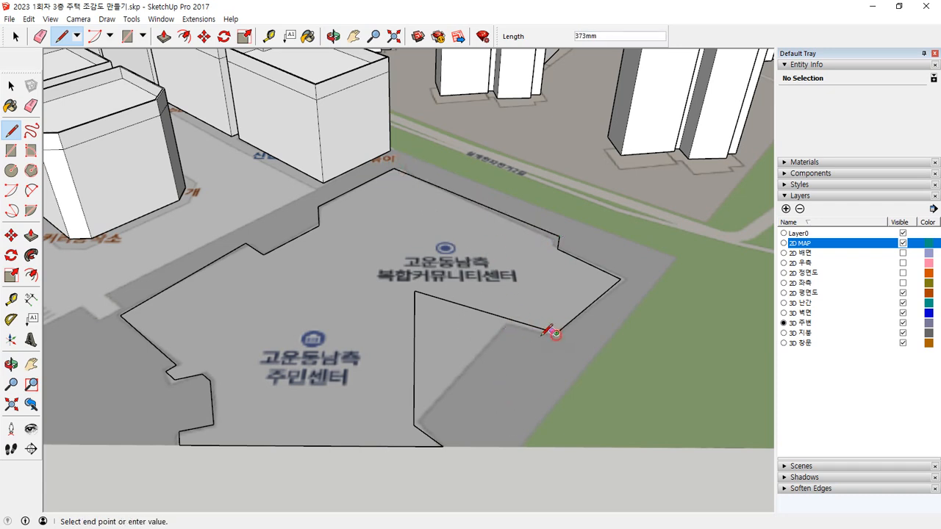
left_click(415, 424)
key("space")
key("e")
left_click_drag(432, 292, 411, 307)
middle_click_drag(387, 351, 433, 338)
left_click_drag(483, 317, 490, 327)
middle_click_drag(495, 324, 504, 288)
Step: Redraw the outline's edge facing the green strip to follow the map and erase the misplaced lines
scroll(505, 283, "up", 3)
scroll(447, 296, "up", 2)
middle_click_drag(445, 295, 180, 209)
scroll(391, 256, "up", 3)
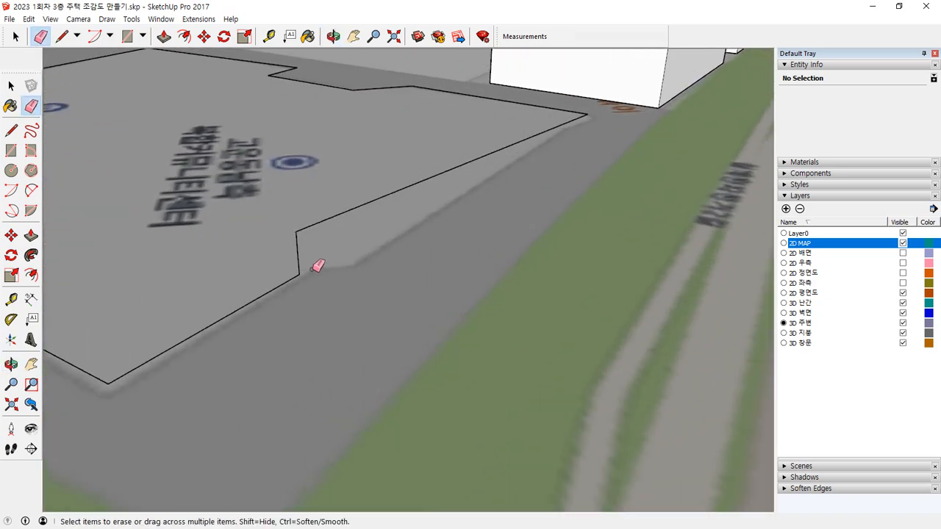
key("l")
left_click(299, 274)
left_click(351, 265)
left_click(586, 115)
key("e")
left_click_drag(287, 244, 308, 229)
scroll(267, 257, "down", 5)
scroll(303, 384, "up", 2)
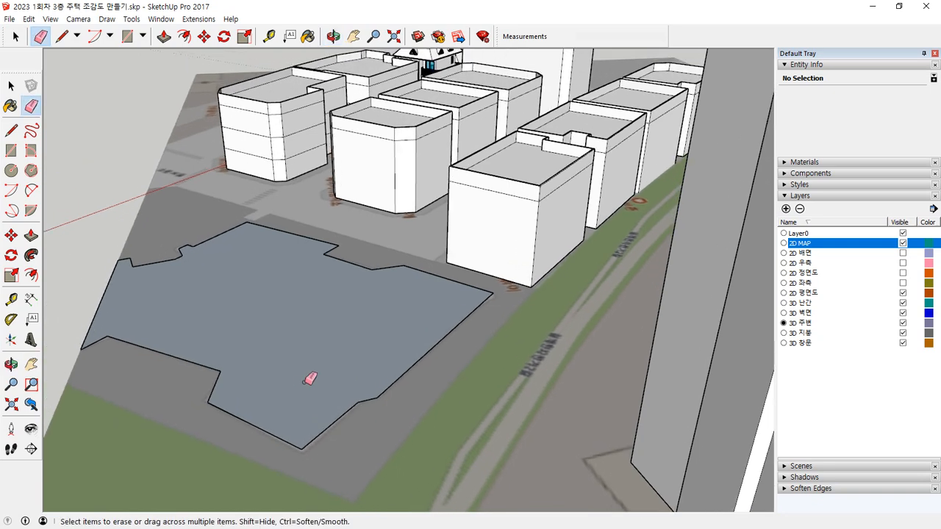
Step: Extrude the community centre footprint upward into a multi-storey block
key("p")
left_click(353, 330)
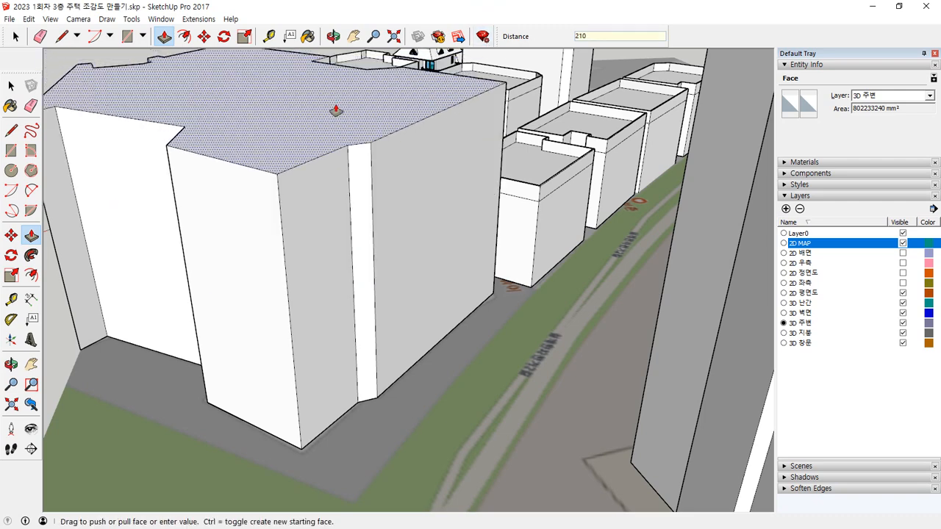
type("00mm")
key("Return")
Step: Extrude the community centre roof 1500 mm upward from a new starting face
middle_click_drag(331, 119, 324, 198)
key("f")
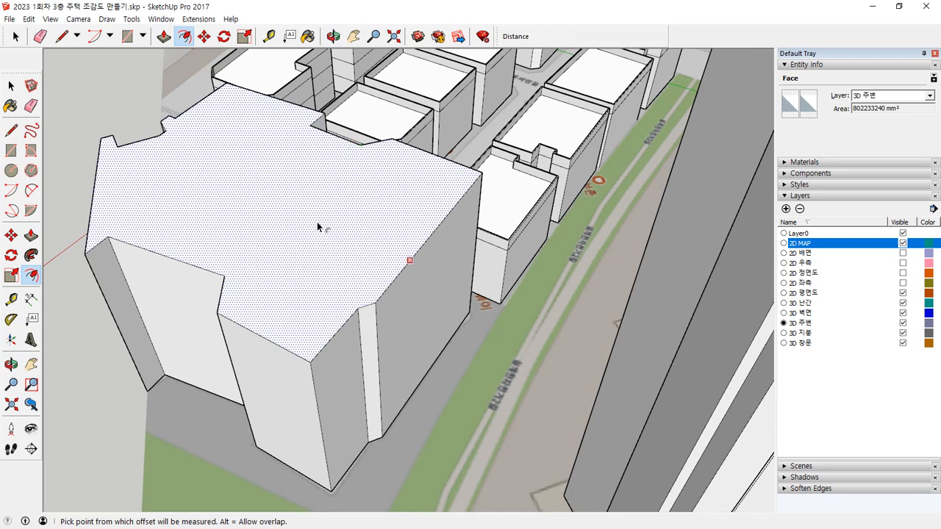
key("ctrl+t")
key("p")
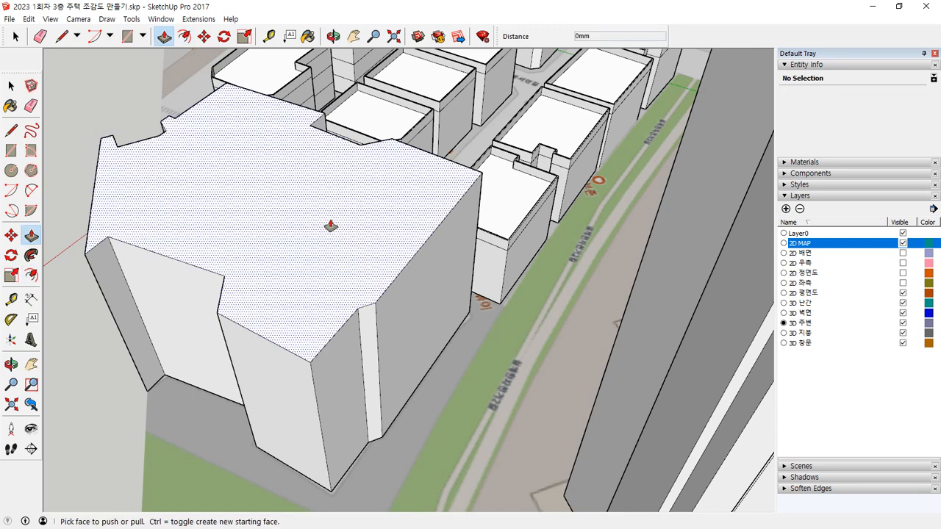
left_click(331, 225)
key("Return")
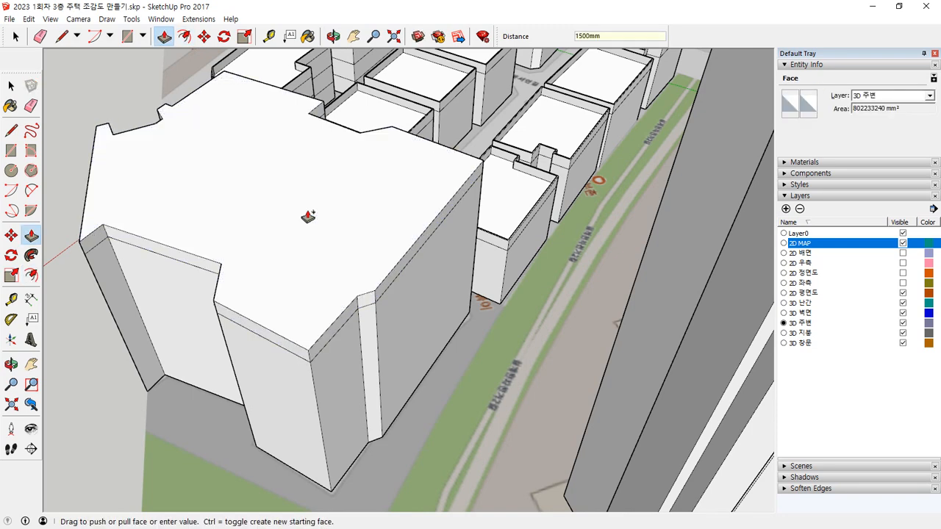
Step: Offset the community centre roof outline 300 mm inward and push the inner face down 1200 mm
key("ctrl+t")
key("f")
left_click(324, 180)
type("300")
key("Return")
key("p")
left_click(294, 183)
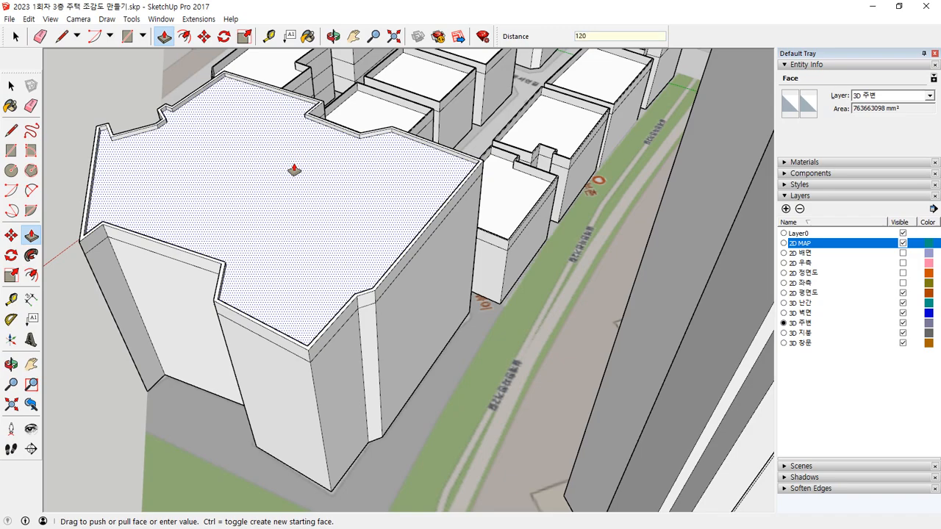
key("Return")
middle_click_drag(294, 164, 672, 233)
middle_click_drag(412, 136, 604, 253)
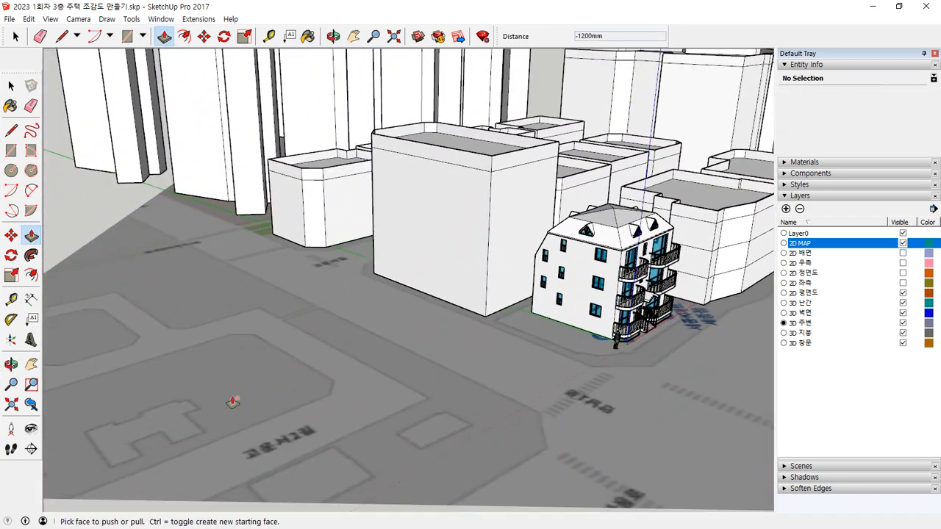
middle_click_drag(253, 393, 413, 329, "shift")
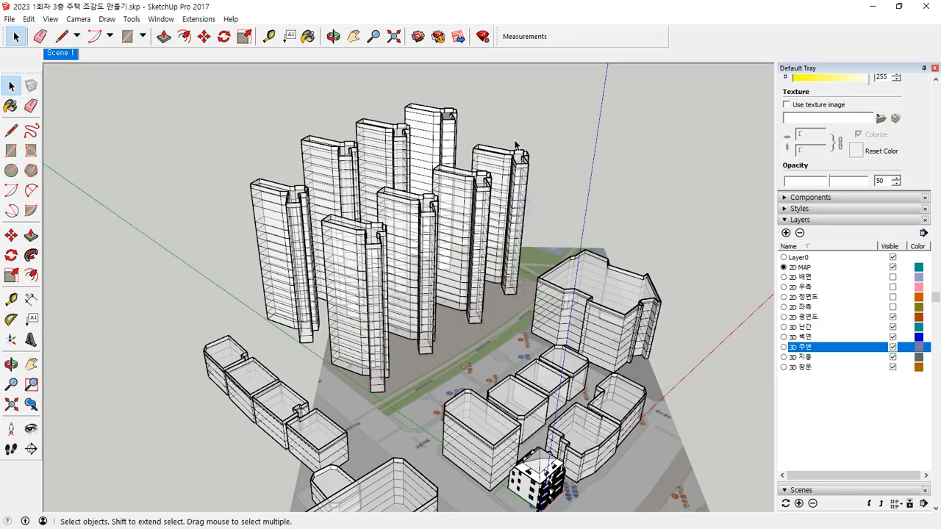
Step: Examine the floor division lines and roof parapets of the apartment towers from several close viewpoints
middle_click_drag(309, 221, 382, 360)
left_click(335, 383)
key("Delete")
left_click(455, 365)
key("Delete")
left_click(539, 376)
scroll(551, 383, "up", 3)
middle_click_drag(544, 372, 546, 204)
scroll(583, 256, "up", 3)
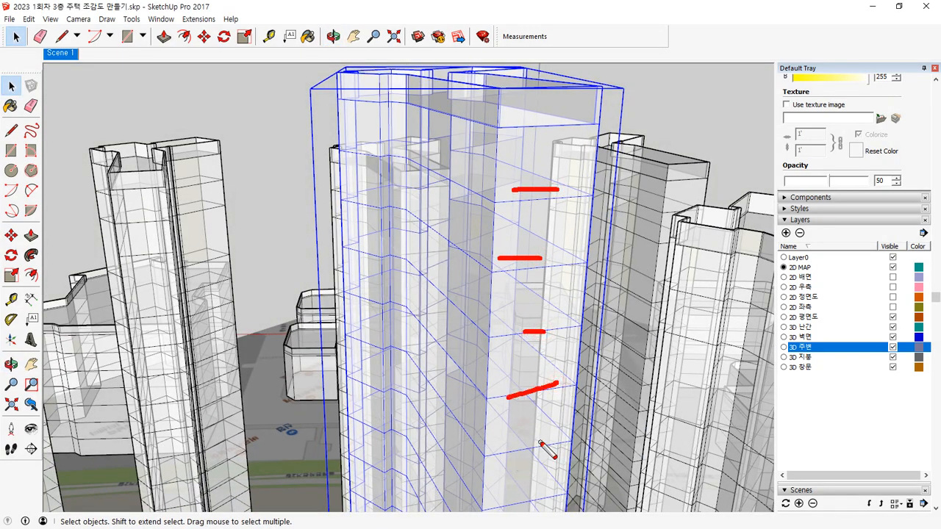
key("Escape")
mouse_move(191, 258)
middle_mouse_down()
mouse_move(242, 239)
mouse_move(260, 169)
middle_mouse_up()
scroll(260, 169, "up", 3)
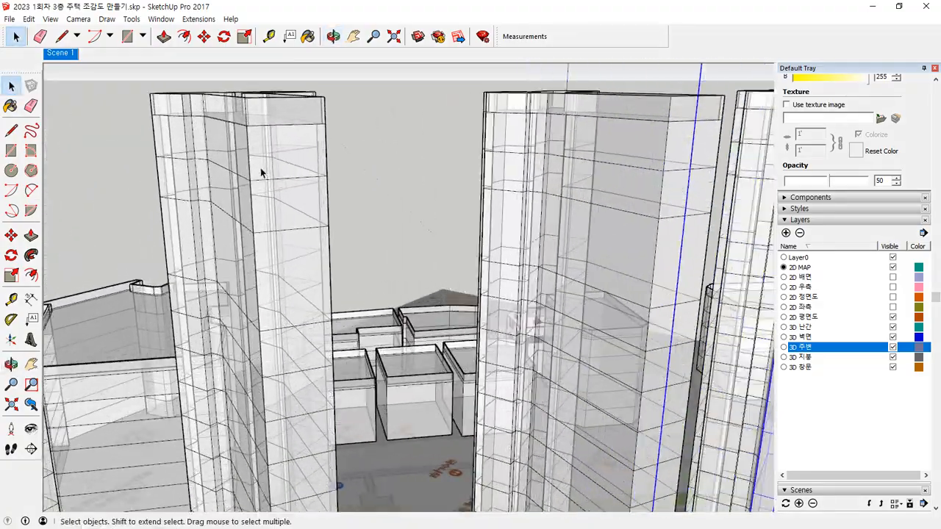
middle_click_drag(296, 212, 243, 83)
left_click(295, 233)
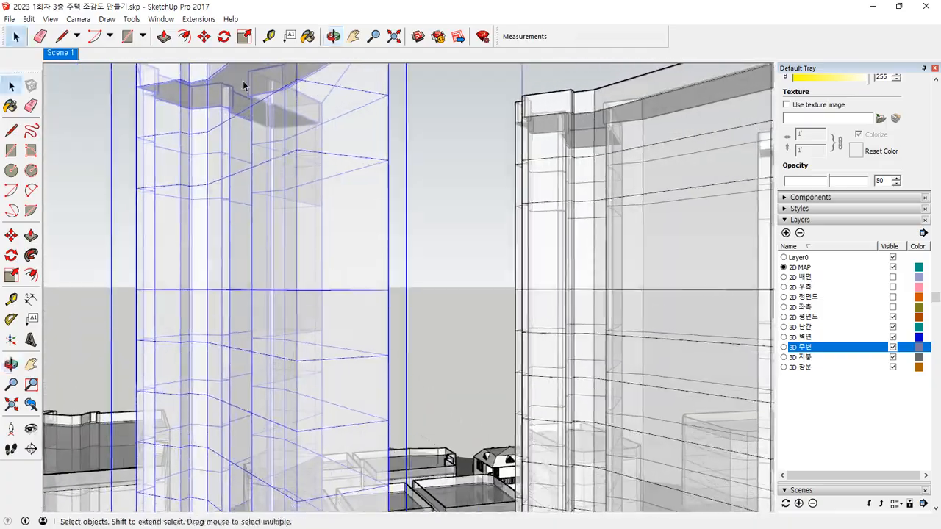
left_click_drag(236, 91, 229, 88)
left_click_drag(283, 193, 304, 263)
mouse_move(305, 262)
middle_mouse_down()
mouse_move(294, 290)
mouse_move(371, 399)
middle_mouse_up()
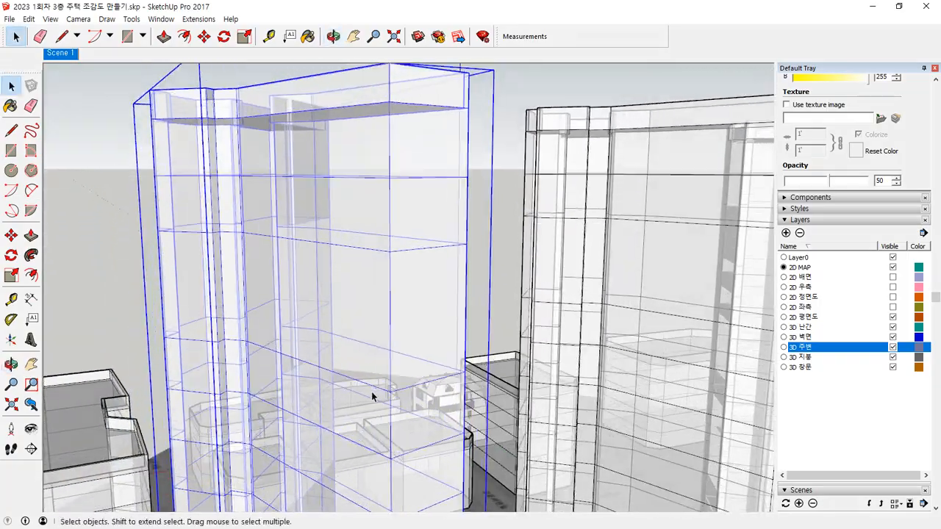
scroll(460, 349, "down", 3)
middle_click_drag(560, 342, 199, 316, "shift")
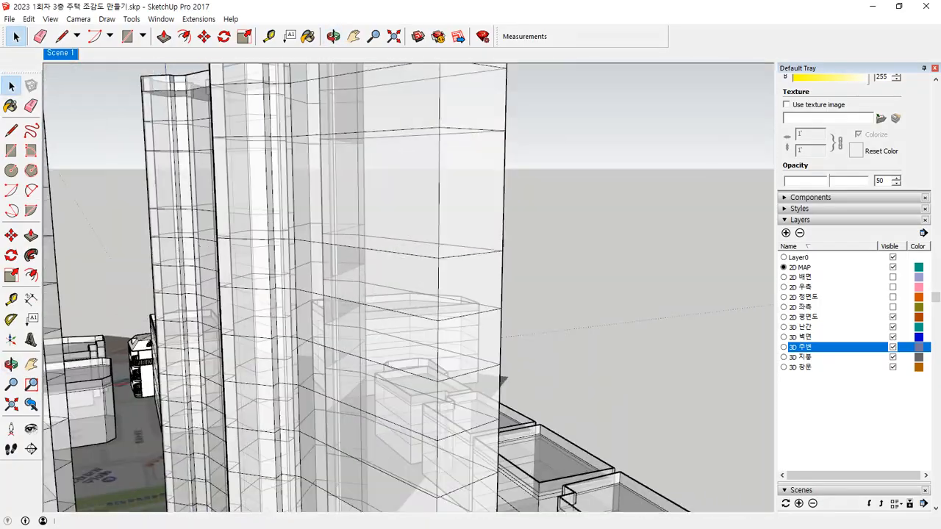
Step: Open the apartment tower group and delete its roof face and all the horizontal floor faces stacked inside it
scroll(297, 237, "down", 3)
middle_click_drag(297, 237, 407, 379)
key("space")
left_click(384, 348)
double_click(372, 350)
scroll(368, 336, "up", 5)
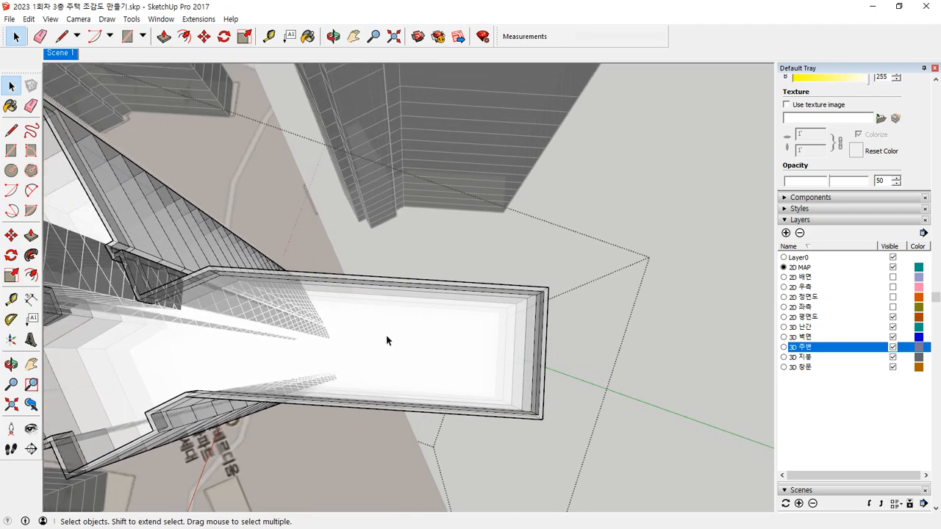
scroll(386, 335, "up", 1)
left_click(397, 337)
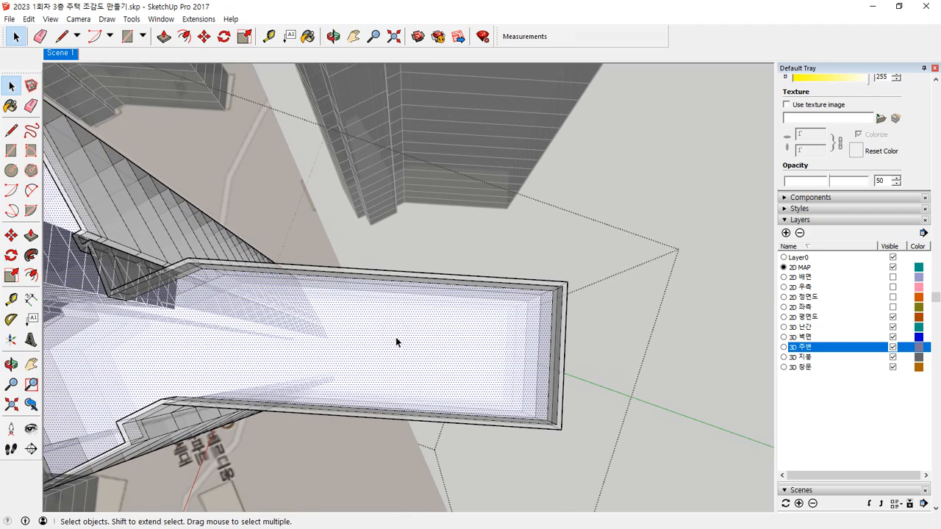
key("Delete")
left_click(418, 353)
key("Delete")
left_click(418, 354)
key("Delete")
left_click(419, 355)
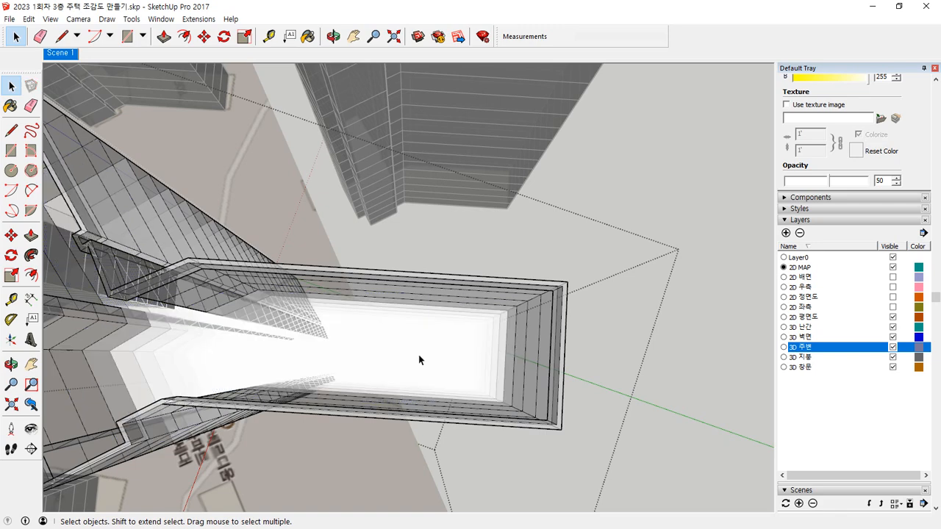
key("Delete")
left_click(419, 354)
key("Delete")
left_click(418, 355)
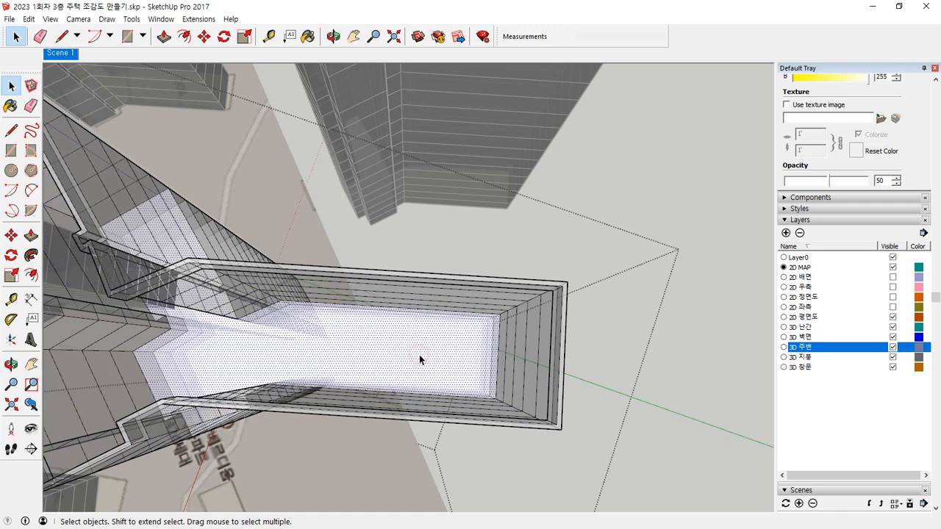
key("Delete")
left_click(419, 355)
key("Delete")
left_click(419, 356)
key("Delete")
left_click(419, 355)
key("Delete")
left_click(419, 355)
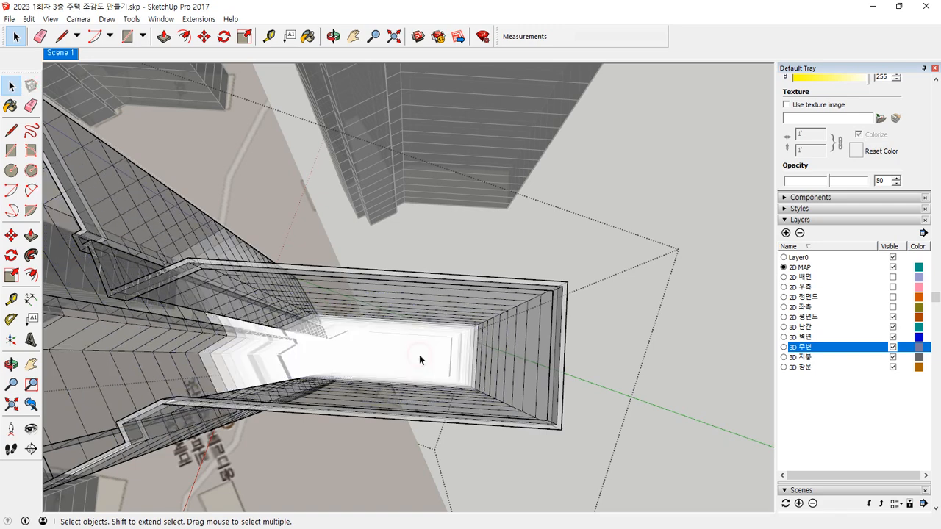
key("Delete")
left_click(414, 355)
key("Delete")
left_click(414, 353)
key("Delete")
left_click(414, 354)
key("Delete")
left_click(415, 355)
key("Delete")
left_click(415, 356)
key("Delete")
left_click(414, 356)
key("Delete")
left_click(415, 356)
key("Delete")
left_click(415, 356)
key("Delete")
left_click(415, 356)
key("Delete")
left_click(414, 355)
key("Delete")
left_click(414, 355)
key("Delete")
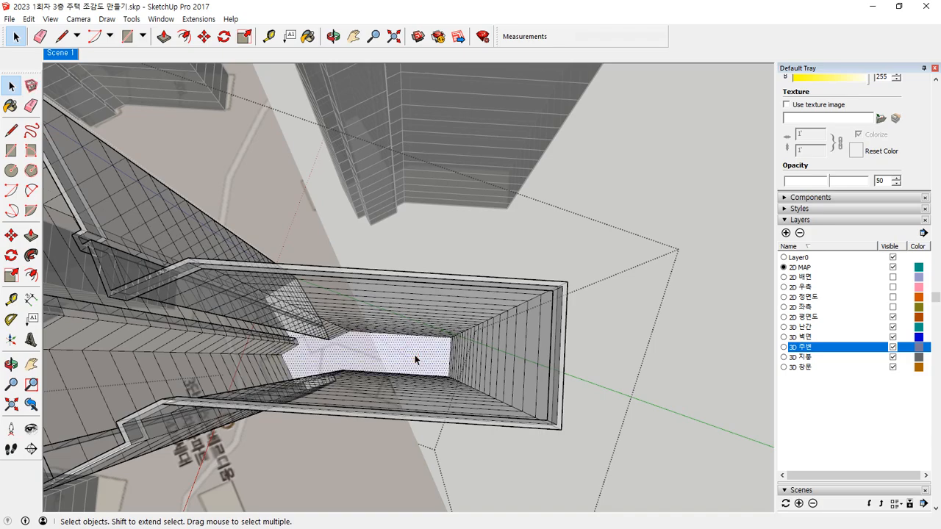
left_click(415, 355)
key("Delete")
Step: Draw a line between two inner corners at the tower's parapet base to restore the roof face
middle_click_drag(435, 358, 689, 309)
scroll(554, 227, "up", 5)
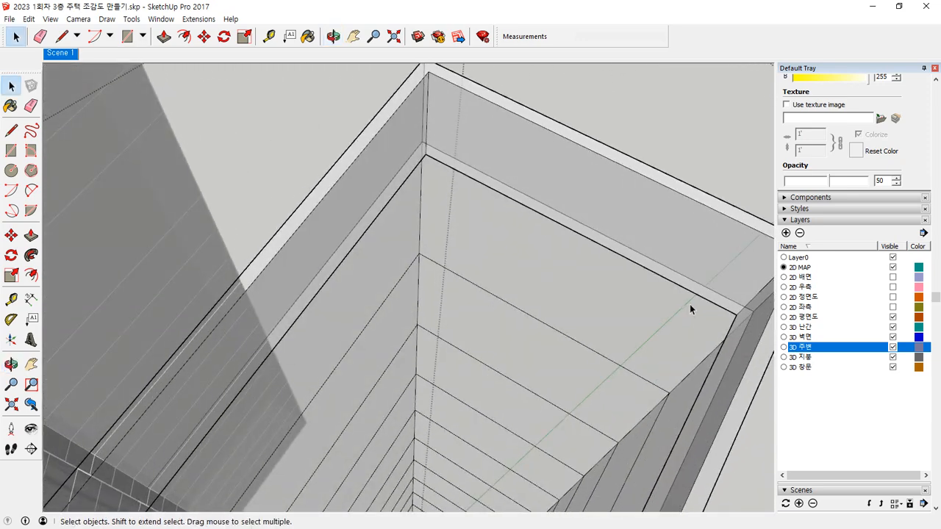
key("l")
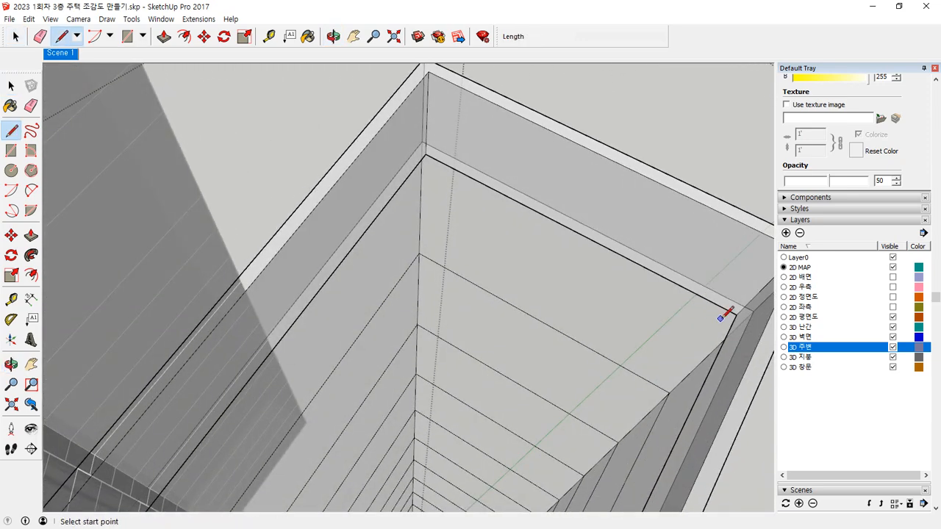
left_click(736, 315)
left_click(424, 155)
Step: Examine the hollowed apartment tower from the outside, from its roof down to the ground
middle_click_drag(534, 363, 391, 254)
scroll(594, 368, "down", 6)
middle_click_drag(578, 447, 530, 195, "shift")
middle_click_drag(520, 362, 505, 172)
scroll(502, 257, "down", 5)
middle_click_drag(506, 311, 399, 366)
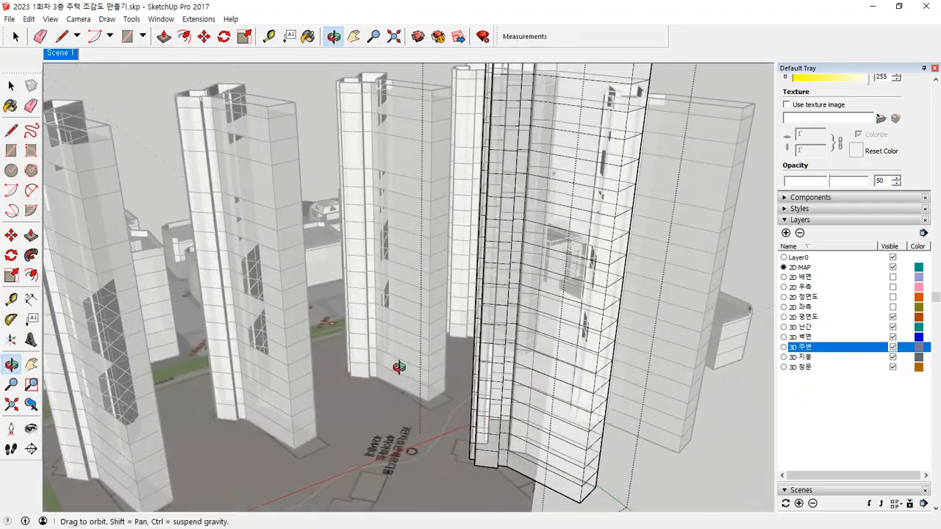
scroll(542, 430, "down", 3)
scroll(542, 489, "up", 2)
scroll(533, 487, "up", 2)
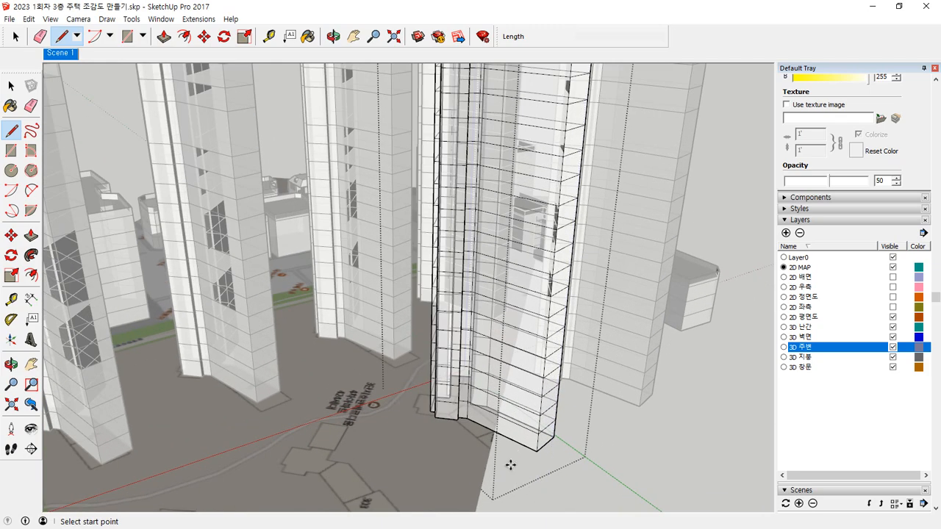
key("m")
middle_click_drag(426, 420, 512, 306)
left_click(514, 306)
key("Escape")
Step: Close the tower group, copy the tower onto the next traced footprint and multiply the copy with *2 at the same spacing
key("space")
left_click(682, 407)
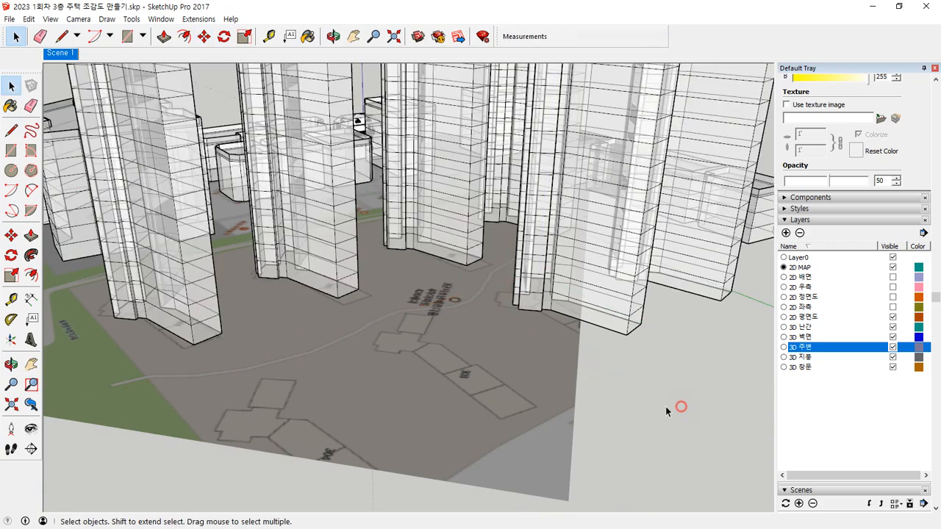
key("m")
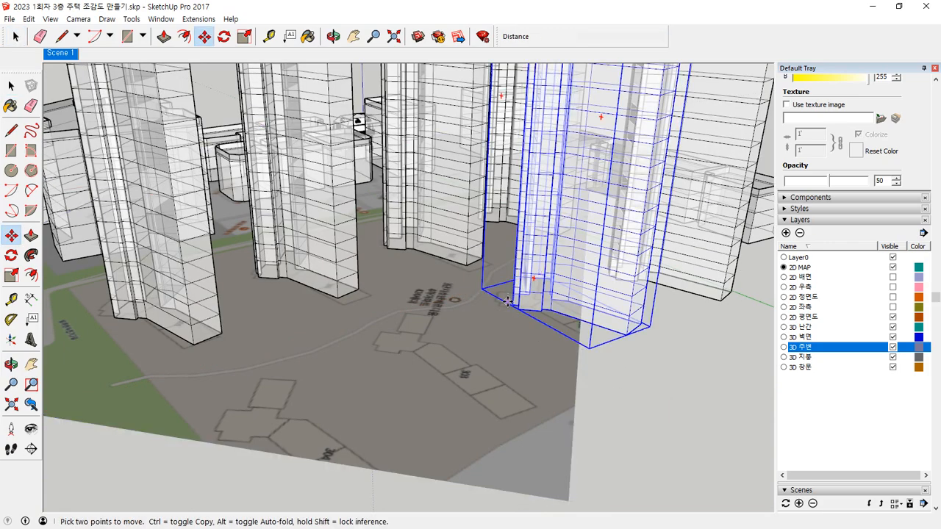
left_click(512, 303)
key("ctrl")
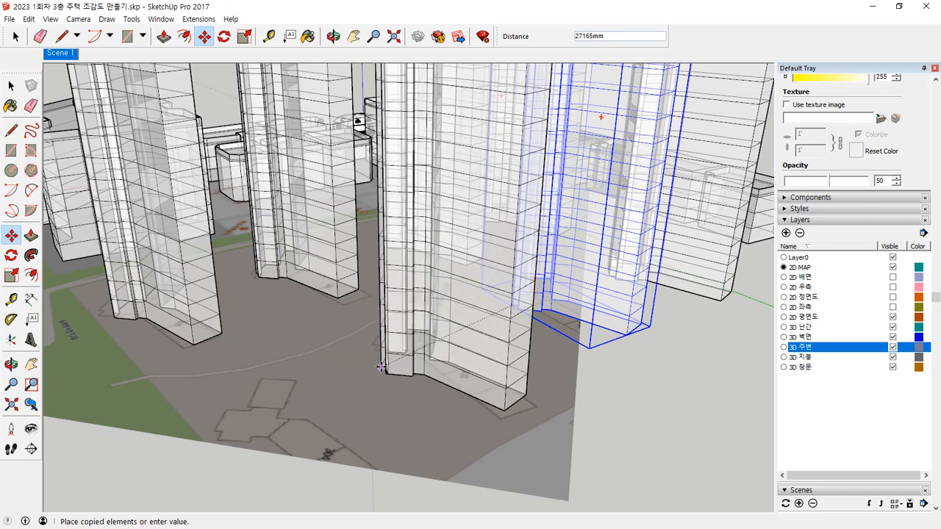
left_click(380, 354)
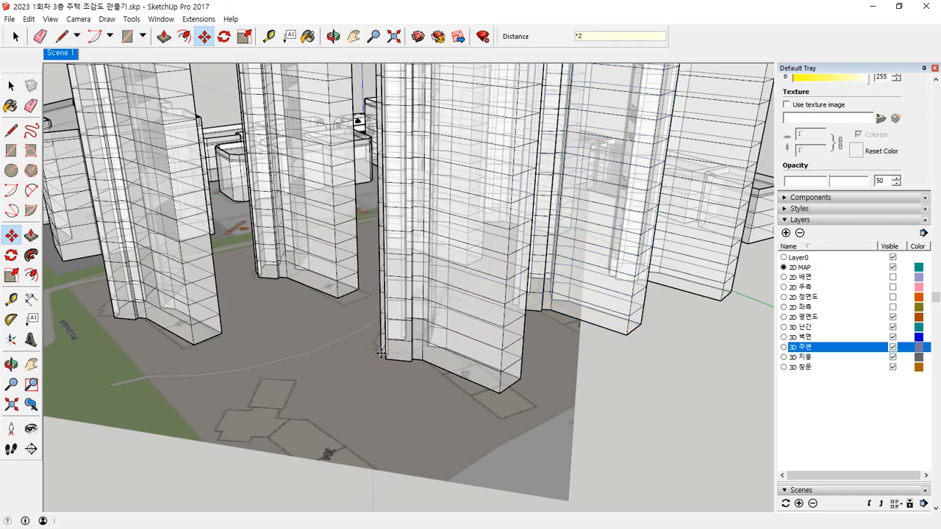
key("Return")
key("space")
left_click(661, 412)
Step: Examine the low-rise blocks and apartment towers around the house, ending with a street-level view of its front
scroll(108, 374, "down", 5)
middle_click_drag(118, 372, 714, 321, "shift")
scroll(441, 220, "up", 8)
middle_click_drag(263, 295, 625, 322)
scroll(460, 232, "up", 6)
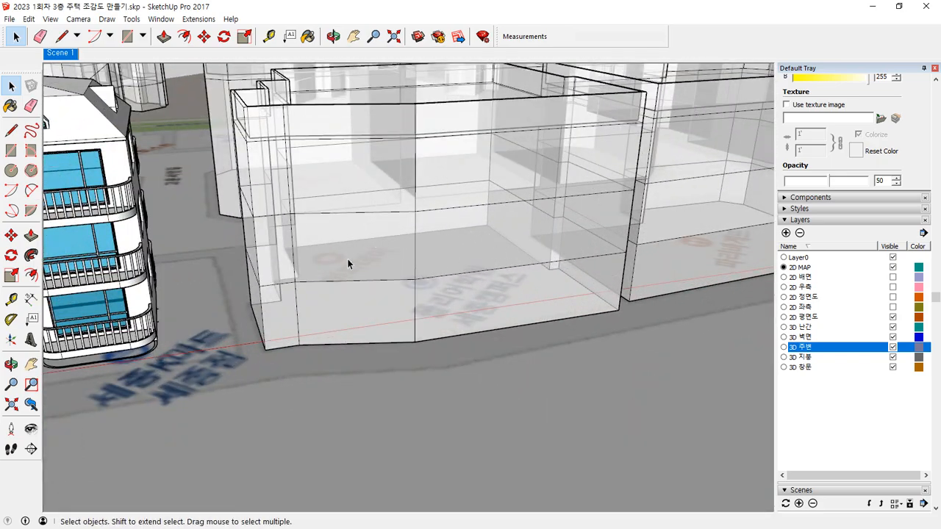
middle_click_drag(536, 224, 404, 286)
mouse_move(458, 272)
middle_mouse_down()
mouse_move(481, 211)
mouse_move(481, 231)
mouse_move(508, 252)
mouse_move(449, 286)
mouse_move(470, 278)
middle_mouse_up()
middle_click_drag(544, 285, 614, 285)
middle_click_drag(353, 308, 365, 240, "shift")
scroll(462, 252, "down", 3)
scroll(461, 253, "down", 2)
middle_click_drag(356, 110, 340, 236)
middle_click_drag(485, 411, 492, 318)
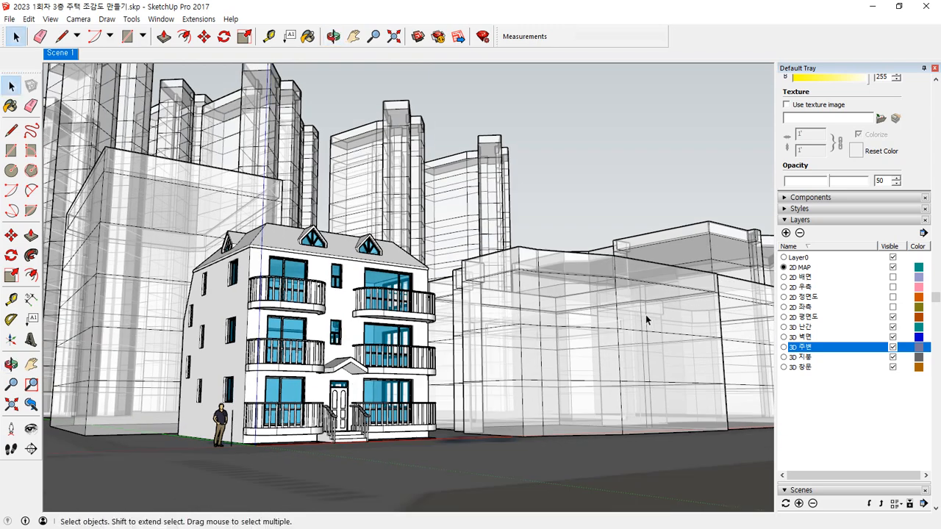
Step: Sample the surrounding buildings' translucent material and set its colour to RGB 180, 180, 180 with 50 opacity
scroll(898, 140, "up", 5)
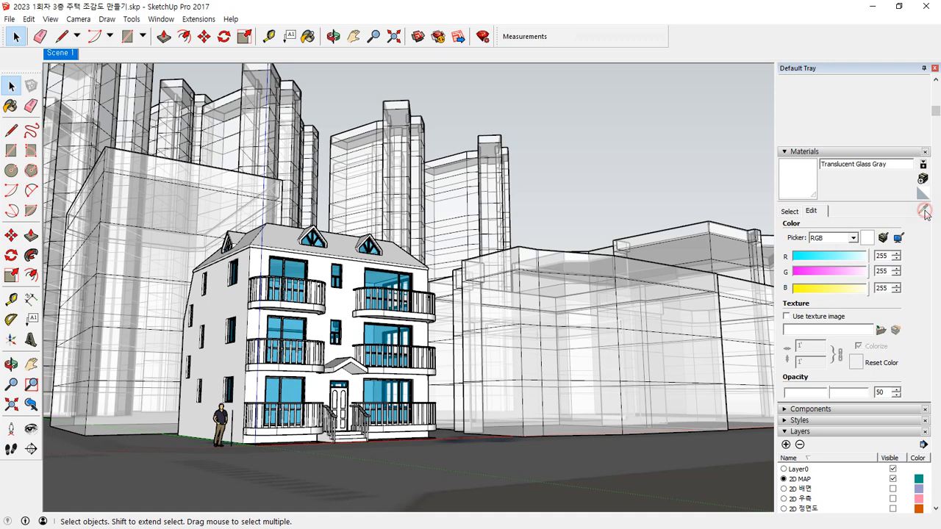
left_click(789, 211)
left_click(923, 208)
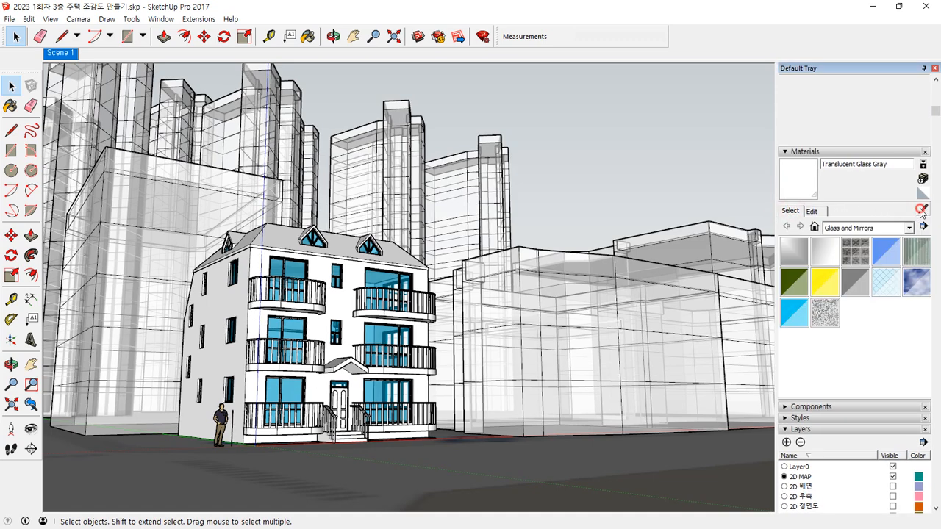
left_click(588, 305)
left_click(812, 211)
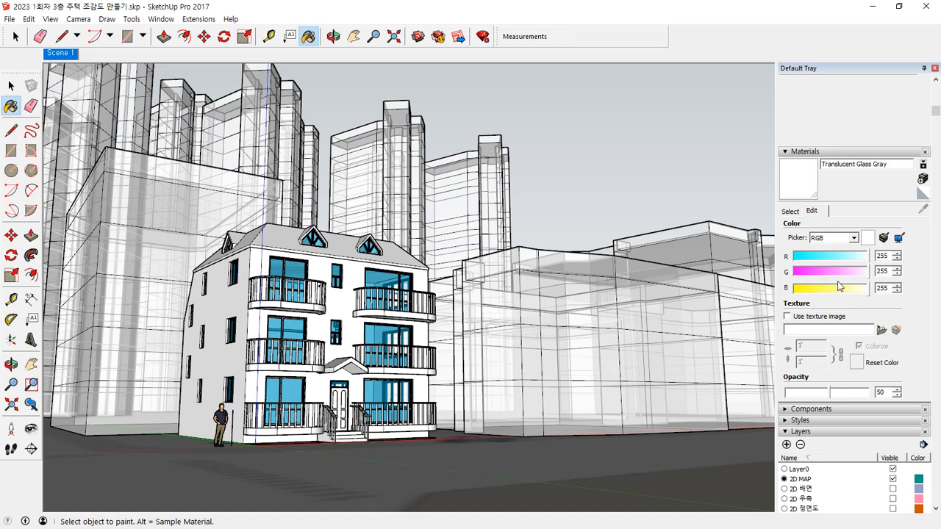
left_click(855, 290)
left_click(855, 272)
left_click(854, 256)
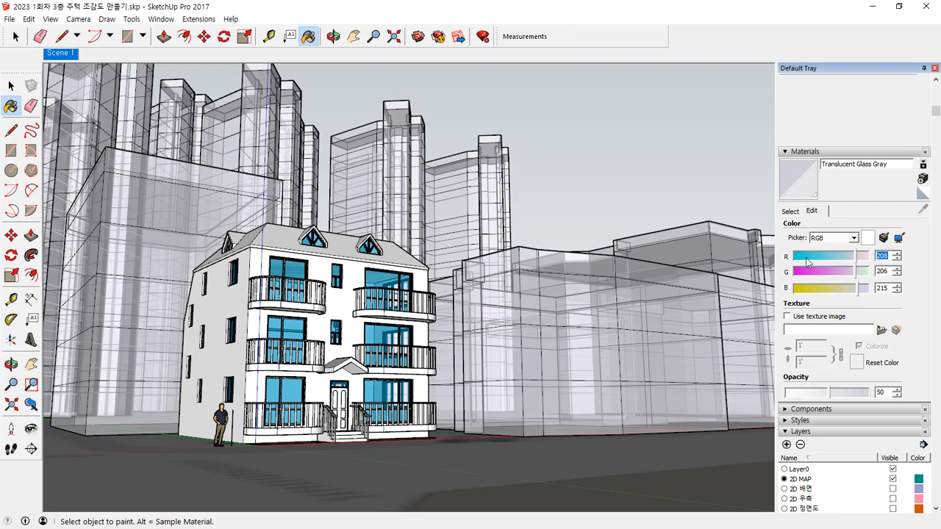
left_click_drag(807, 257, 847, 256)
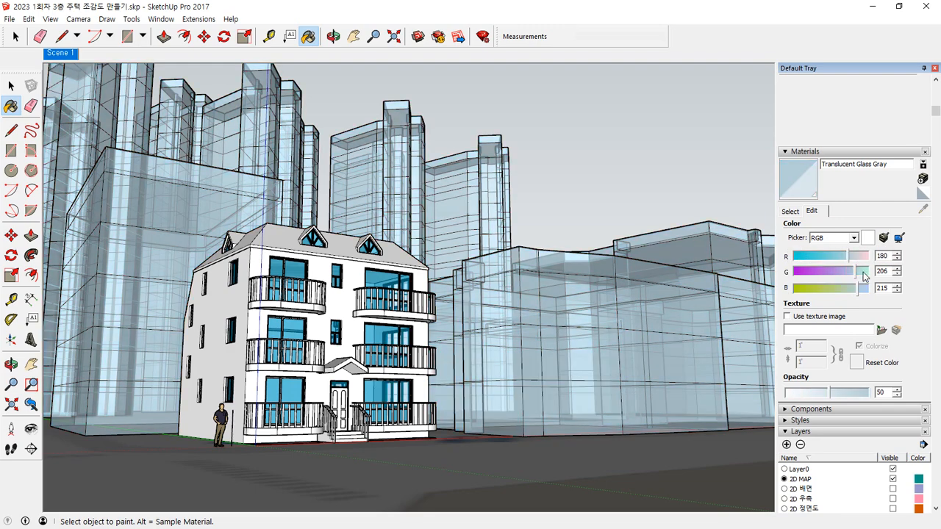
type("180")
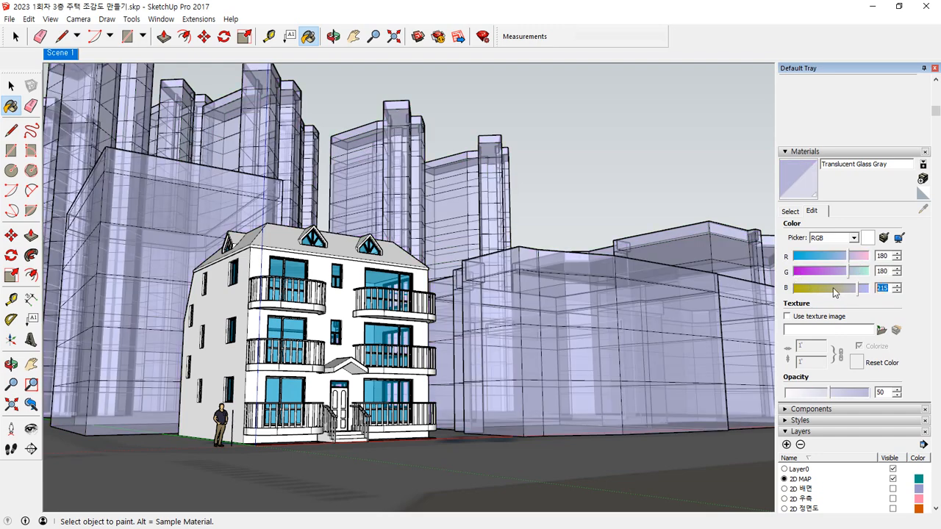
type("180")
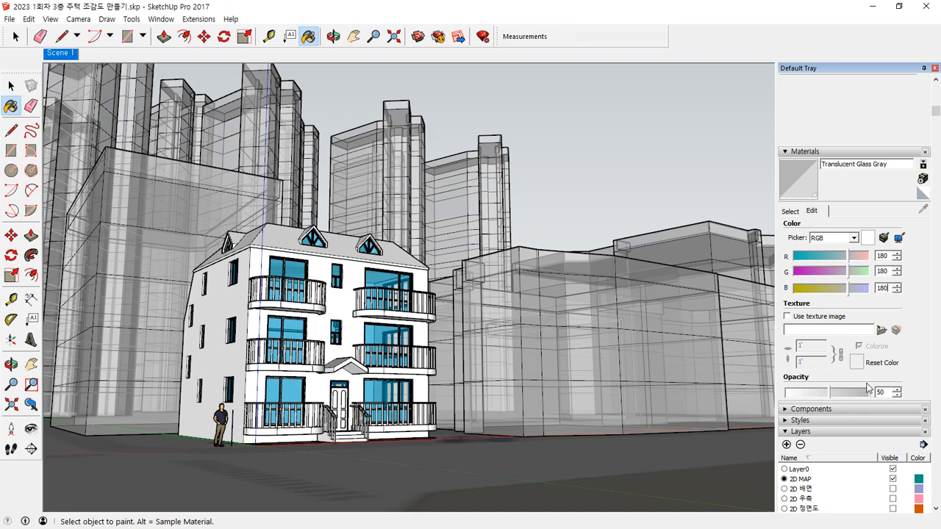
mouse_move(827, 397)
left_mouse_down()
mouse_move(799, 397)
mouse_move(863, 396)
mouse_move(835, 397)
left_mouse_up()
type("50")
key("Return")
Step: Unhide all hidden geometry and save a corner view of the house among the surrounding buildings as Scene 2
middle_click_drag(422, 413, 535, 412)
scroll(422, 411, "up", 2)
middle_click_drag(368, 412, 318, 423)
scroll(535, 211, "up", 3)
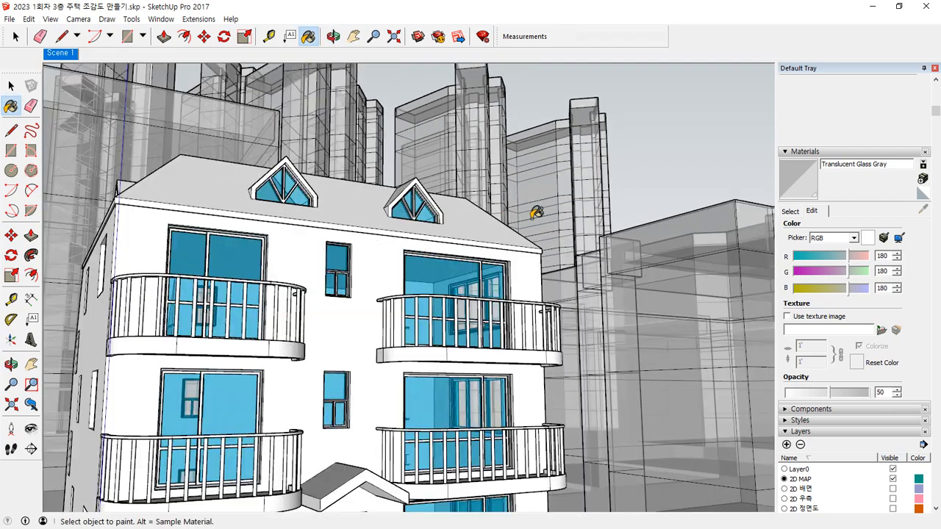
scroll(537, 213, "down", 2)
middle_click_drag(358, 405, 356, 422)
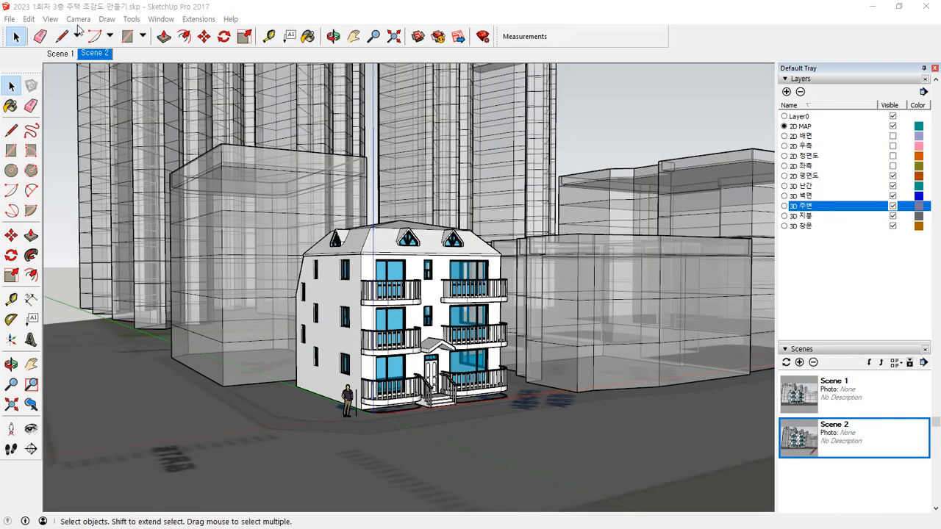
left_click(29, 19)
mouse_move(61, 187)
left_click(211, 213)
scroll(393, 331, "up", 3)
middle_click_drag(367, 358, 307, 314)
scroll(400, 368, "down", 4)
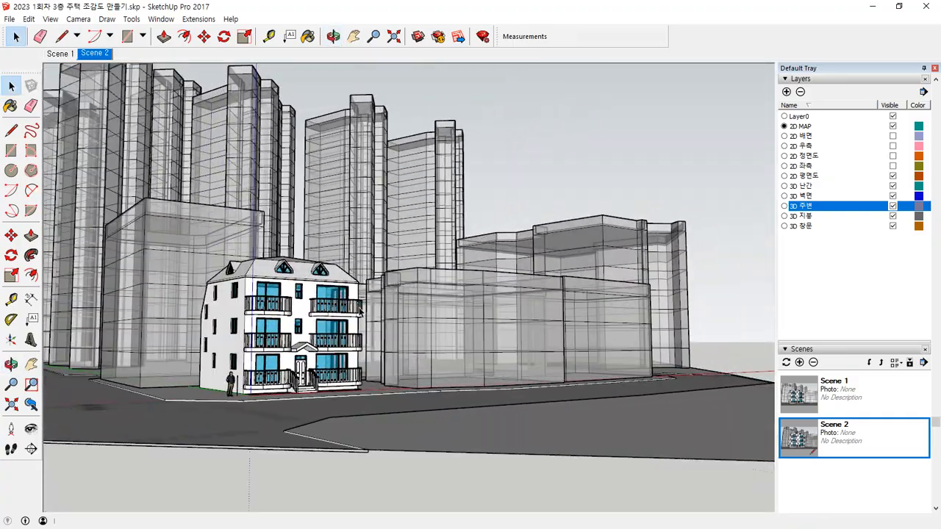
scroll(308, 314, "up", 2)
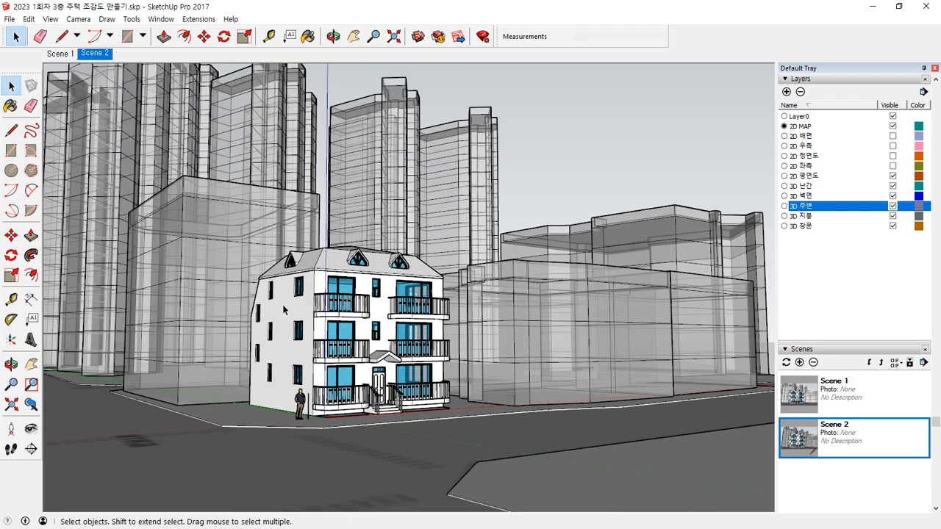
scroll(302, 313, "up", 1)
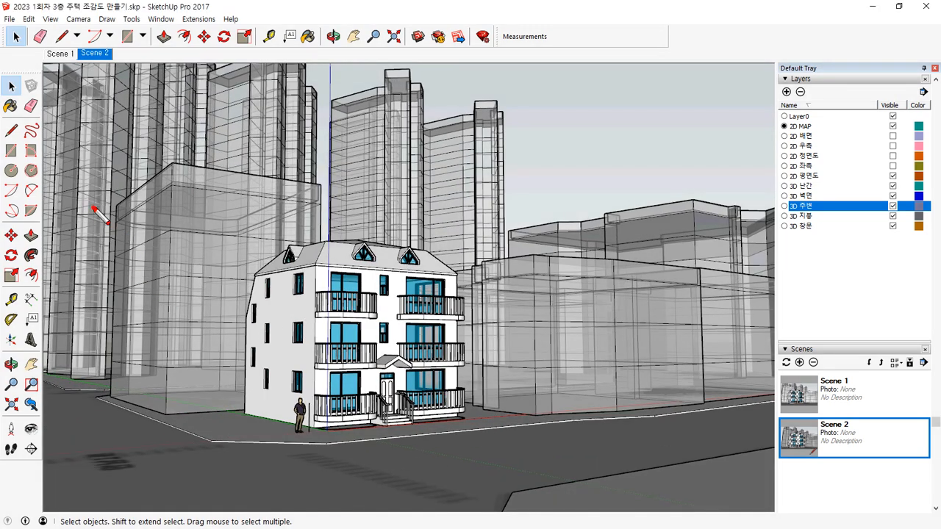
left_click_drag(95, 209, 29, 296)
left_click_drag(30, 234, 48, 265)
mouse_move(86, 316)
left_mouse_down()
mouse_move(15, 290)
mouse_move(84, 309)
left_mouse_up()
left_click_drag(784, 284, 712, 311)
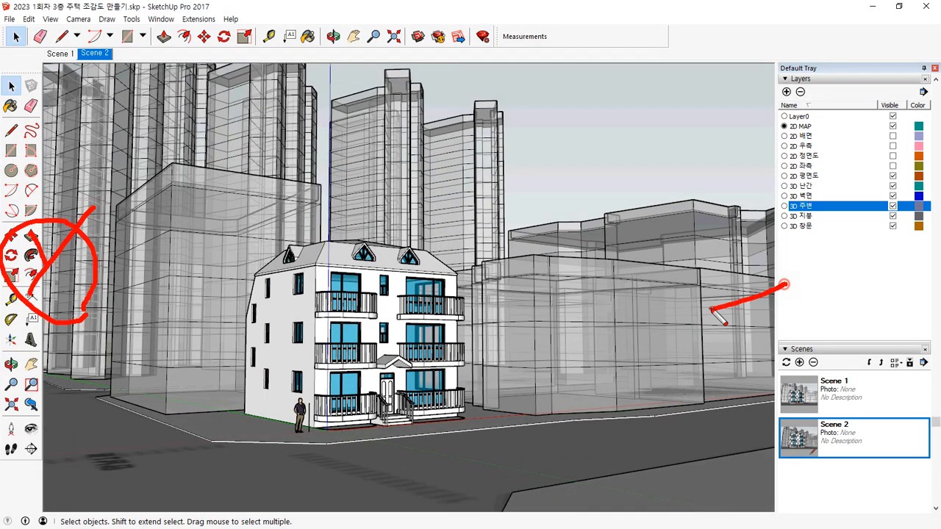
left_click_drag(717, 269, 768, 324)
mouse_move(792, 367)
left_mouse_down()
mouse_move(815, 294)
mouse_move(791, 369)
left_mouse_up()
mouse_move(577, 137)
left_mouse_down()
mouse_move(567, 83)
mouse_move(571, 136)
left_mouse_up()
left_click_drag(723, 193, 555, 198)
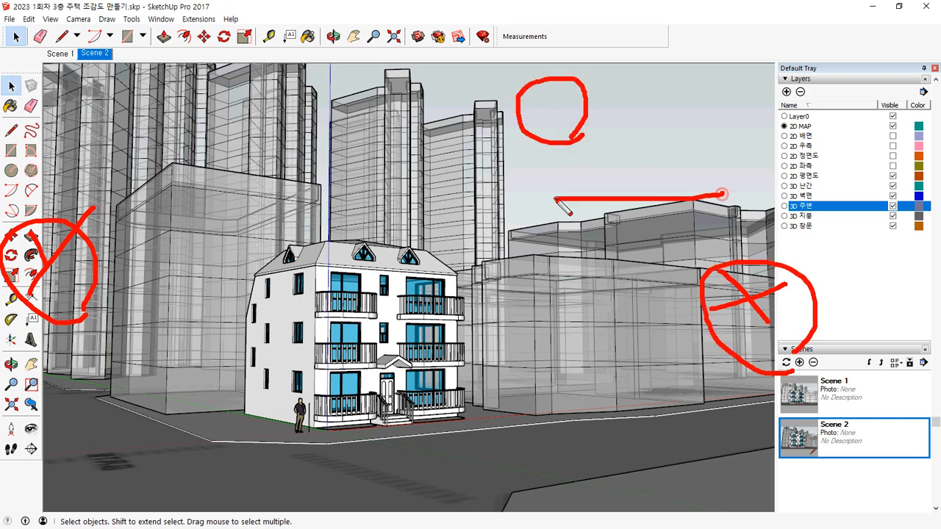
left_click_drag(666, 166, 575, 162)
left_click_drag(682, 138, 595, 131)
left_click_drag(653, 113, 589, 108)
left_click_drag(635, 87, 583, 86)
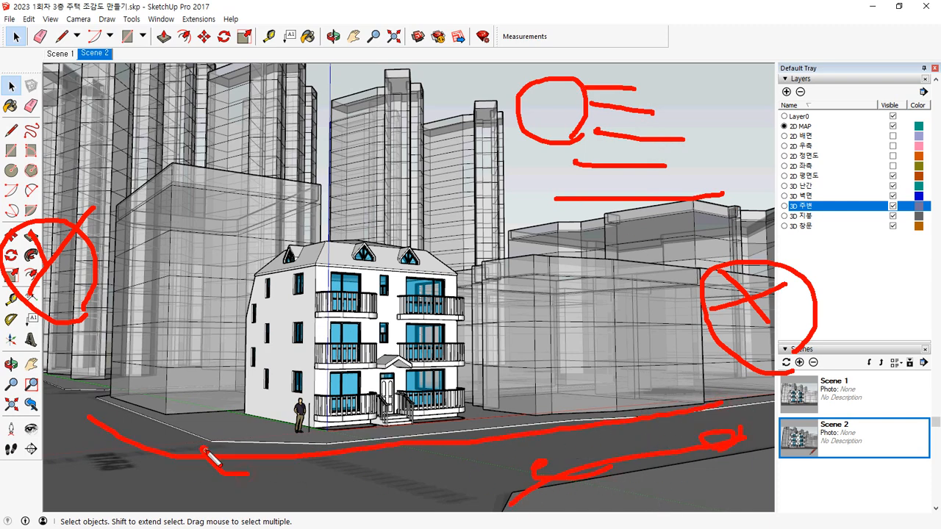
mouse_move(646, 338)
left_mouse_down()
mouse_move(647, 397)
mouse_move(648, 341)
left_mouse_up()
left_click_drag(157, 385, 156, 409)
mouse_move(153, 362)
left_mouse_down()
mouse_move(147, 301)
mouse_move(152, 368)
left_mouse_up()
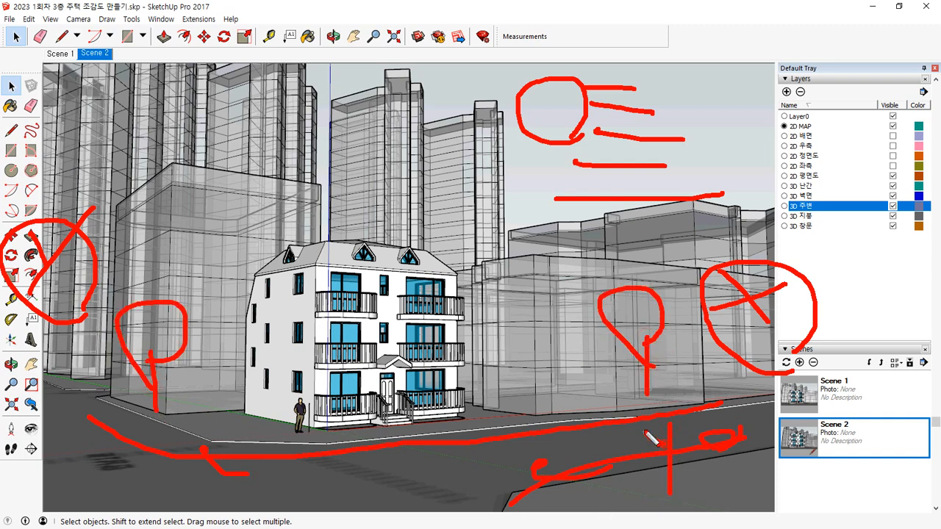
key("Escape")
mouse_move(183, 383)
middle_mouse_down()
mouse_move(240, 386)
mouse_move(231, 414)
middle_mouse_up()
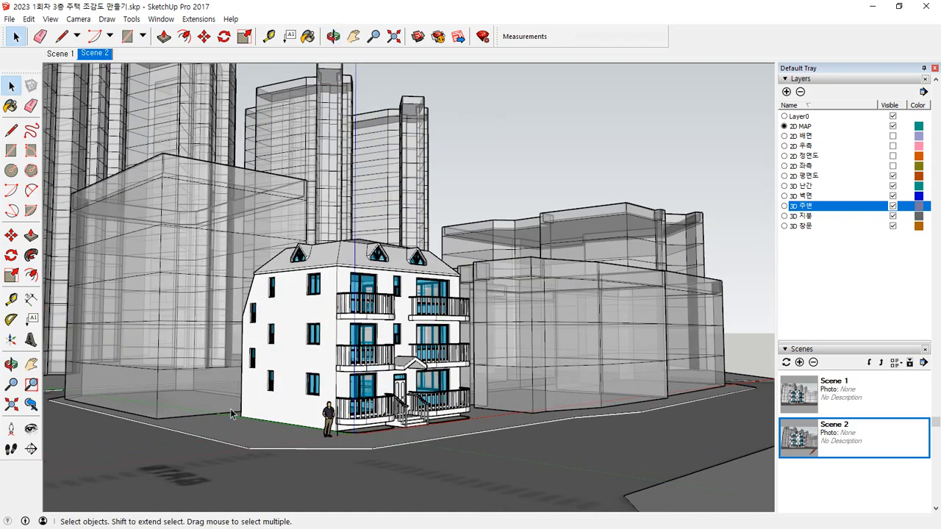
mouse_move(727, 85)
left_mouse_down()
mouse_move(702, 285)
mouse_move(770, 365)
mouse_move(721, 67)
left_mouse_up()
key("Escape")
middle_click_drag(435, 379, 360, 369)
mouse_move(65, 420)
left_mouse_down()
mouse_move(22, 309)
mouse_move(123, 124)
mouse_move(73, 388)
left_mouse_up()
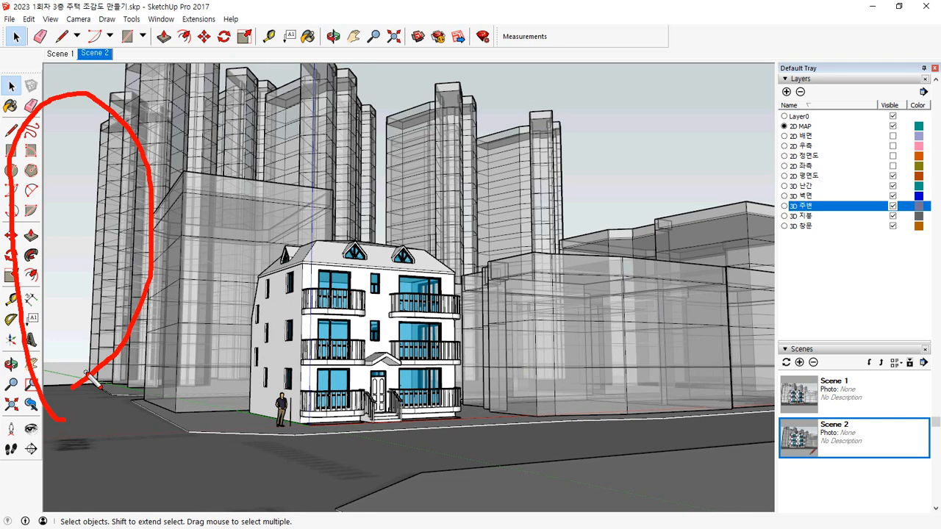
left_click_drag(116, 112, 65, 161)
left_click_drag(122, 156, 44, 221)
mouse_move(96, 214)
left_mouse_down()
mouse_move(44, 254)
mouse_move(33, 309)
left_mouse_up()
left_click_drag(92, 290, 33, 338)
left_click_drag(90, 331, 65, 371)
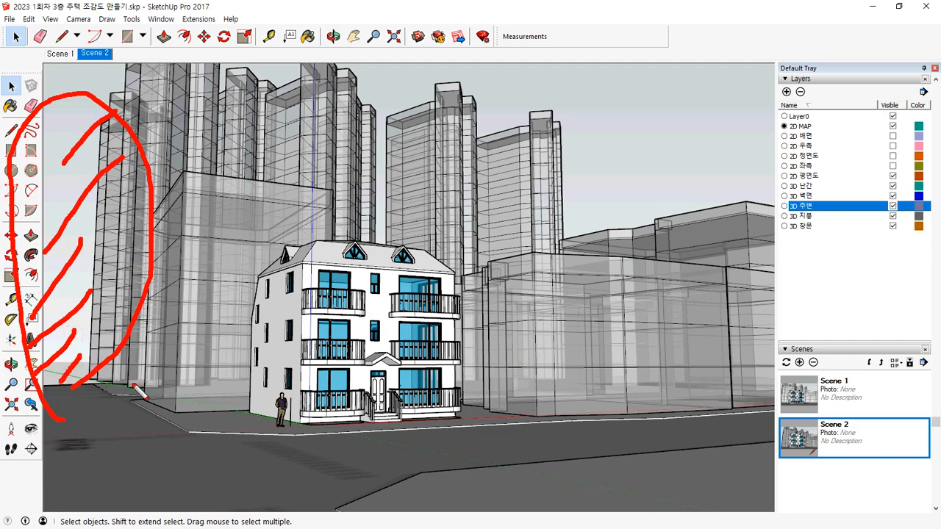
key("Escape")
middle_click_drag(229, 391, 297, 358)
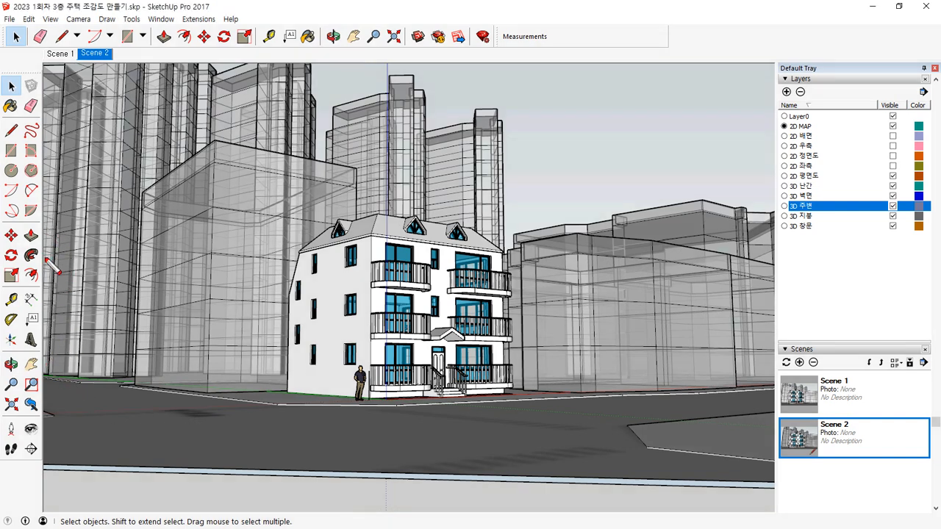
left_click_drag(44, 194, 760, 196)
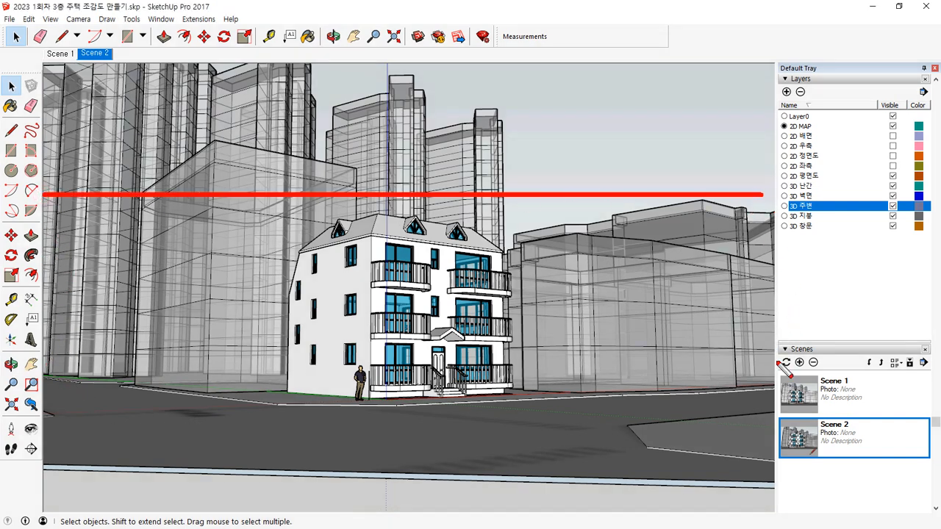
left_click_drag(773, 387, 24, 387)
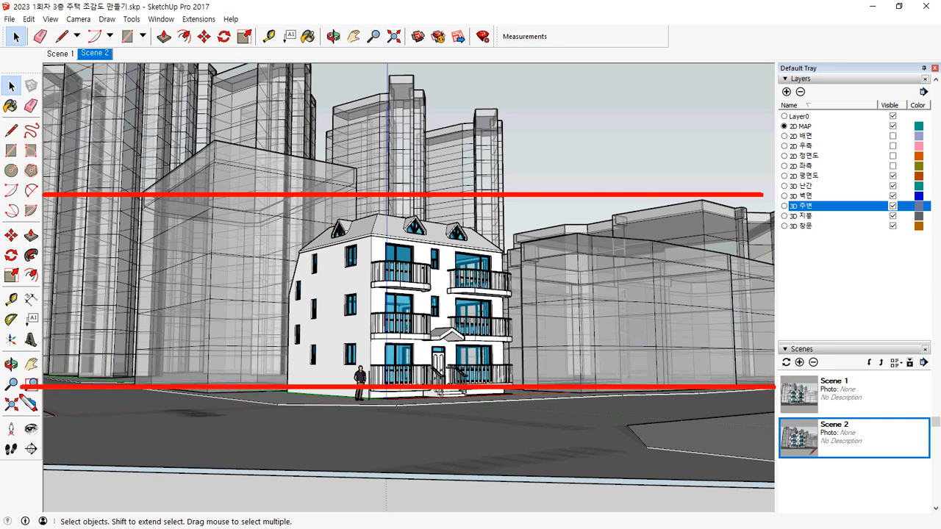
left_click_drag(277, 60, 278, 489)
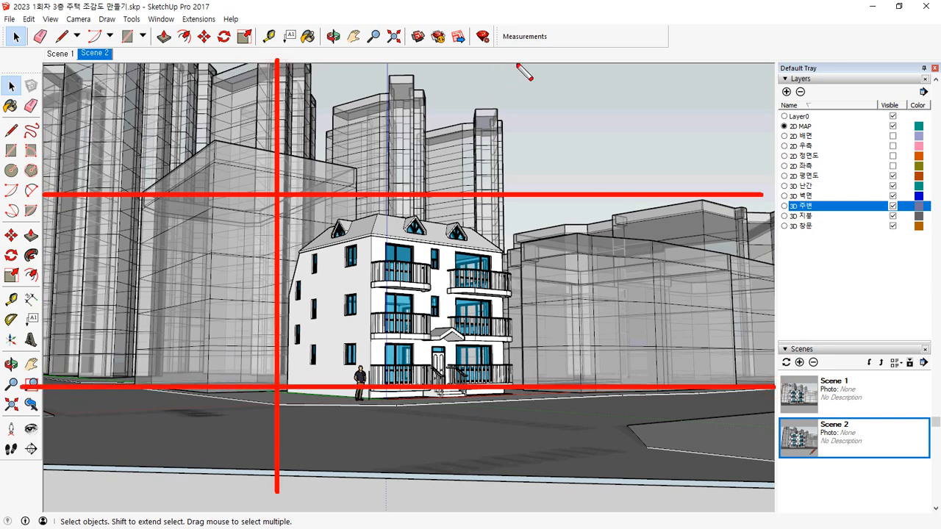
left_click_drag(560, 64, 563, 503)
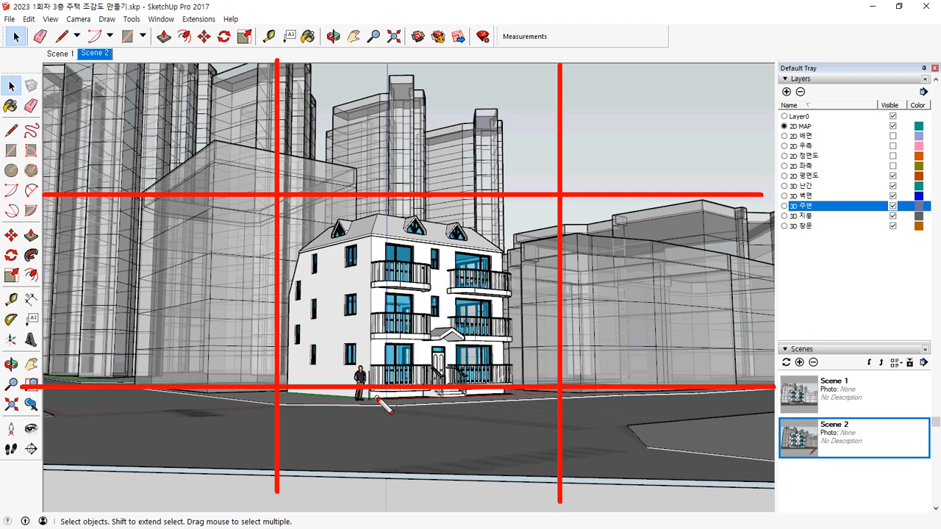
mouse_move(368, 385)
left_mouse_down()
mouse_move(315, 301)
mouse_move(371, 257)
mouse_move(398, 357)
mouse_move(373, 386)
left_mouse_up()
key("e")
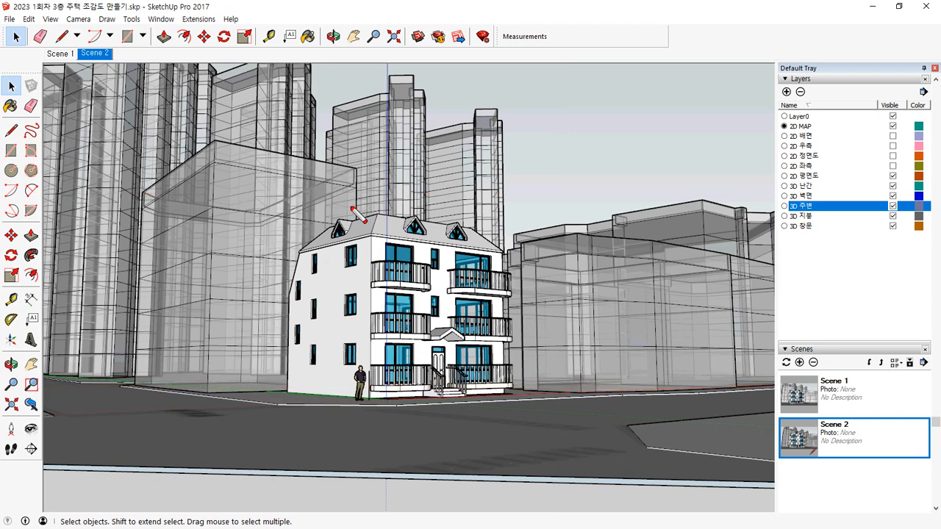
mouse_move(349, 198)
left_mouse_down()
mouse_move(340, 274)
mouse_move(403, 310)
mouse_move(352, 192)
mouse_move(485, 184)
mouse_move(259, 194)
left_mouse_up()
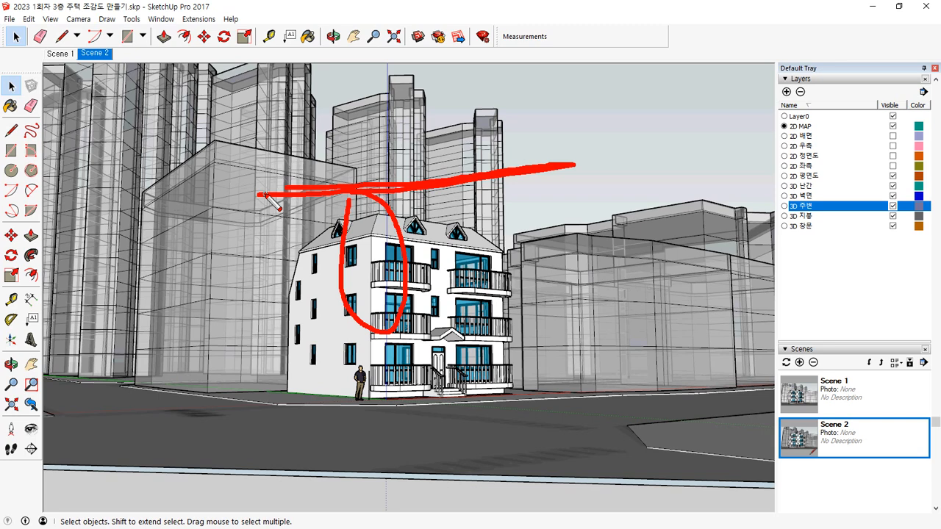
key("Escape")
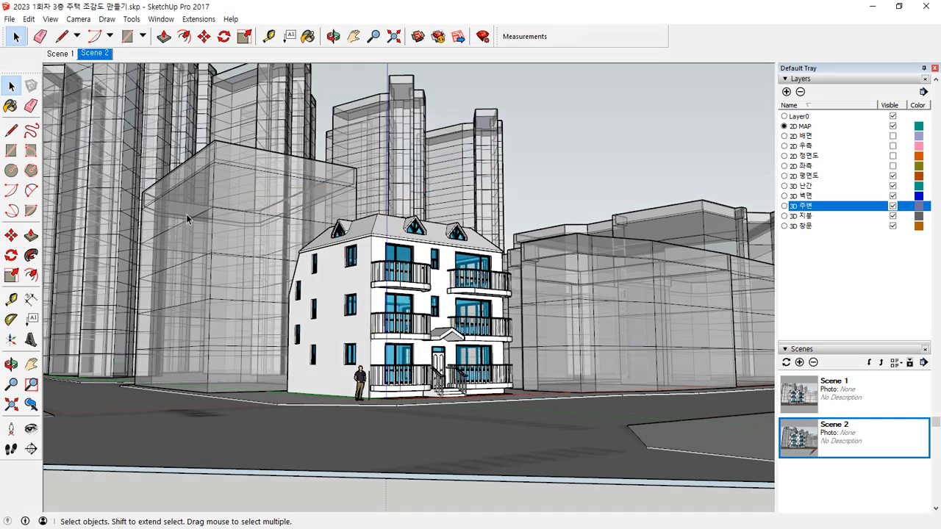
Step: Frame a close corner view of the house showing both its side wall and its balcony front
middle_click_drag(343, 280, 370, 266, "shift")
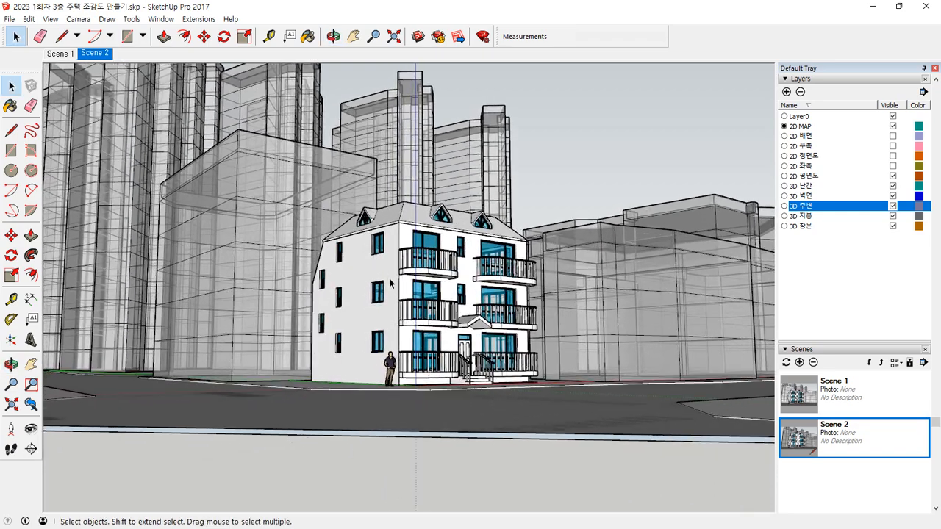
scroll(390, 283, "up", 5)
middle_click_drag(404, 316, 403, 313)
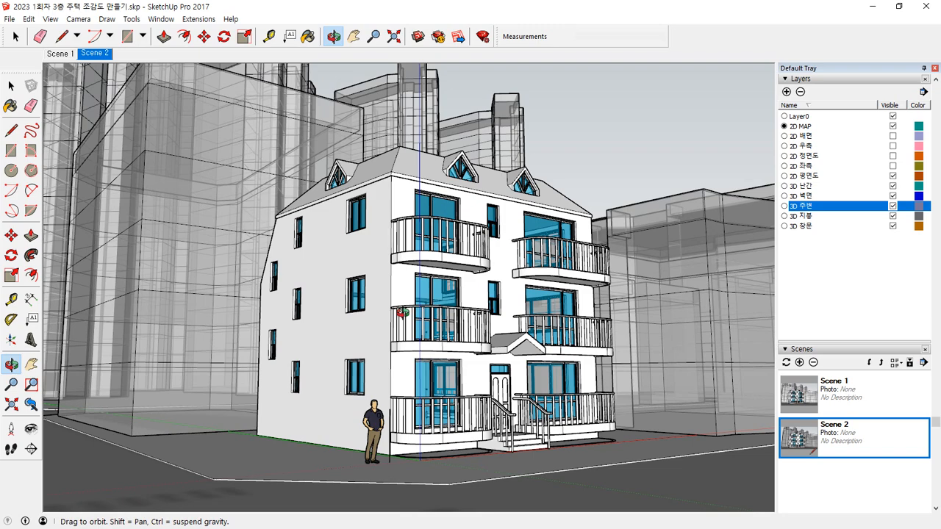
key("ctrl+2")
left_click_drag(141, 392, 813, 393, "shift")
key("Escape")
middle_click_drag(458, 435, 458, 435)
key("ctrl+2")
left_click_drag(764, 406, 68, 394, "shift")
key("Escape")
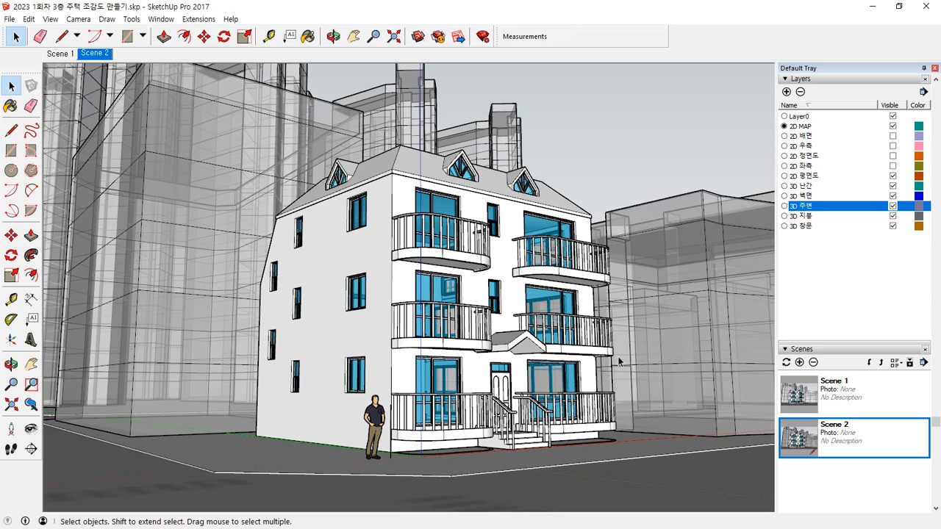
Step: Save the corner view as a new third scene and recall all three scenes in order
scroll(849, 409, "down", 1)
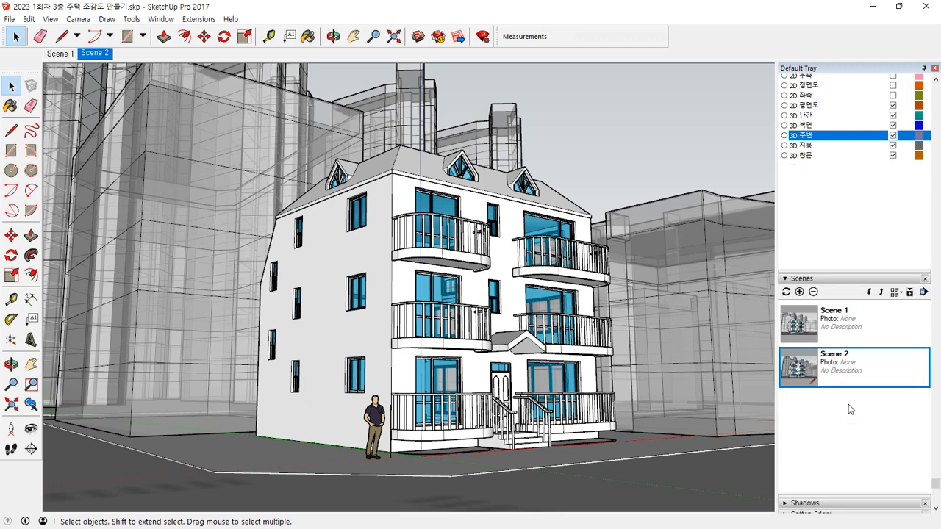
left_click(800, 293)
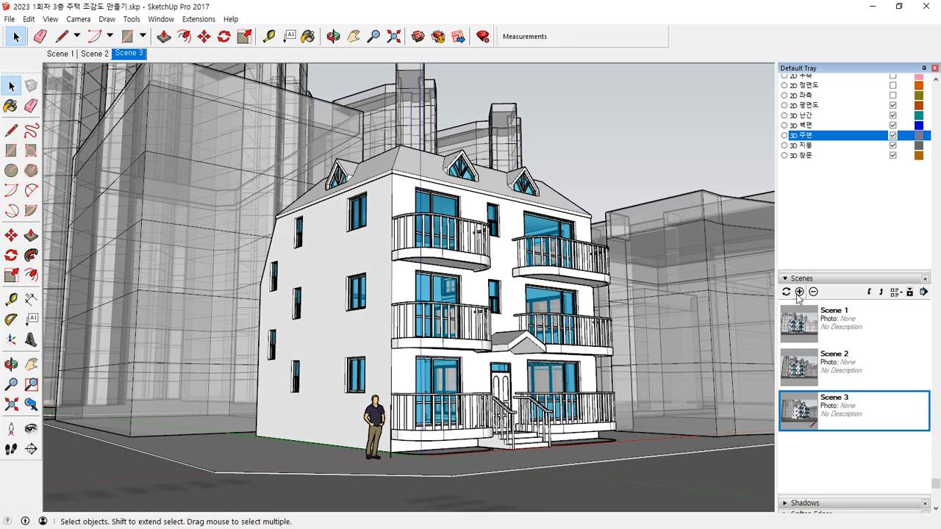
left_click(803, 328)
double_click(804, 328)
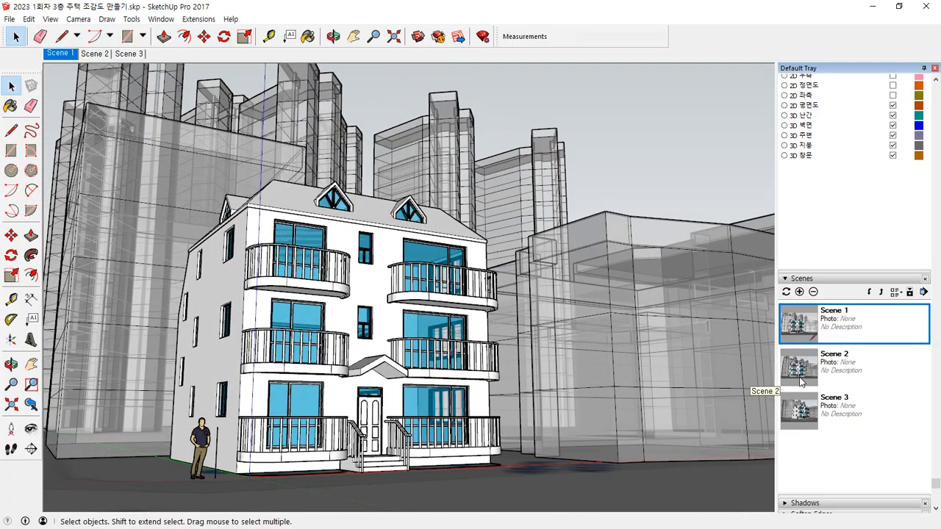
double_click(804, 370)
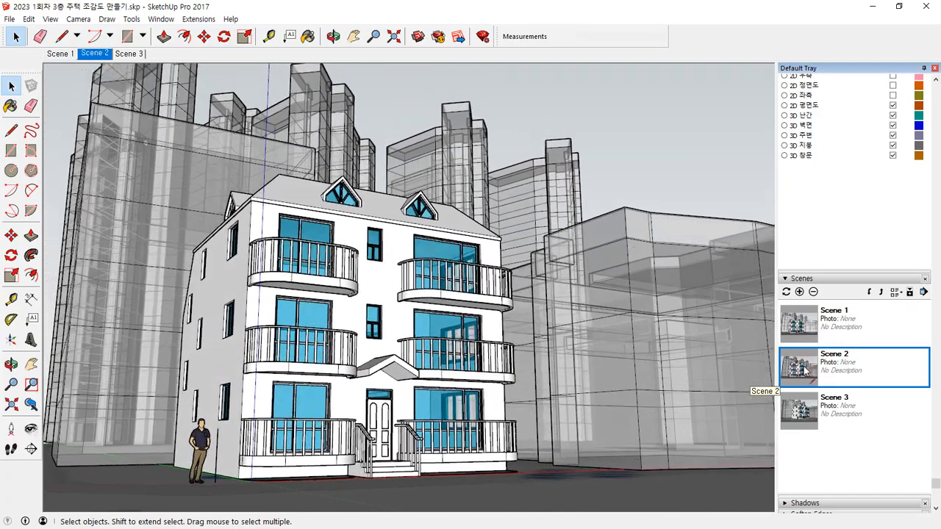
double_click(792, 408)
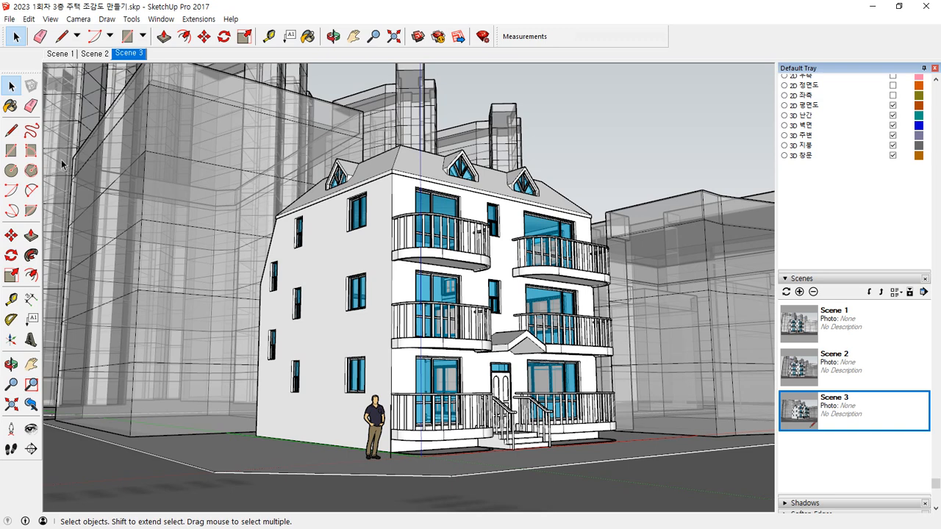
Step: Play the scene animation through the saved views and stop it
left_click(77, 20)
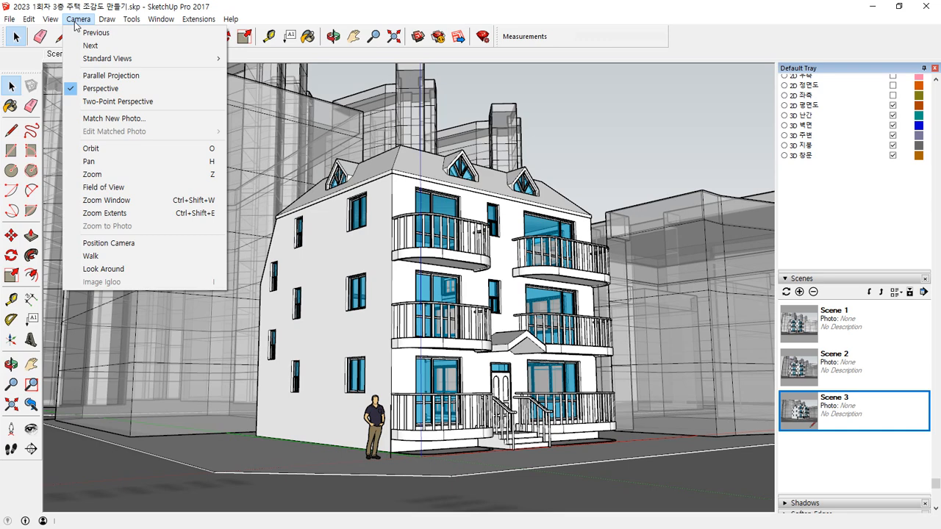
mouse_move(42, 20)
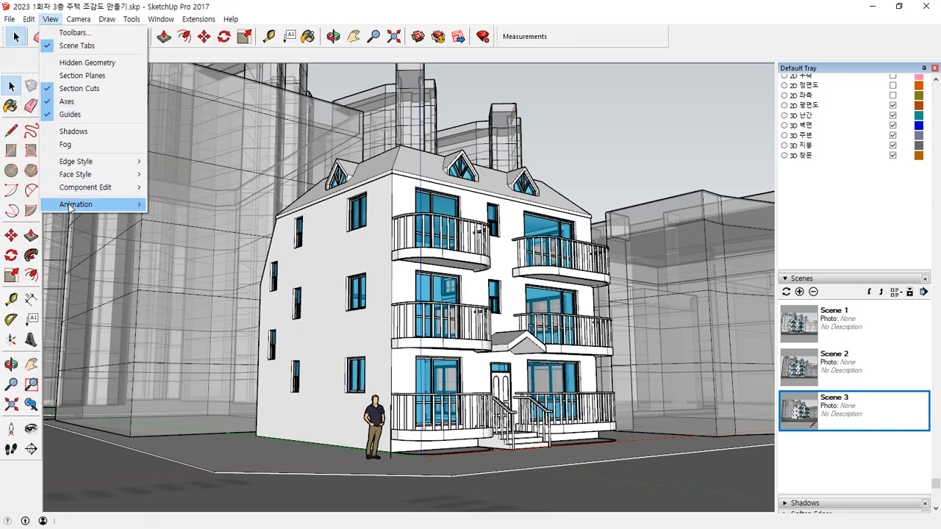
mouse_move(70, 206)
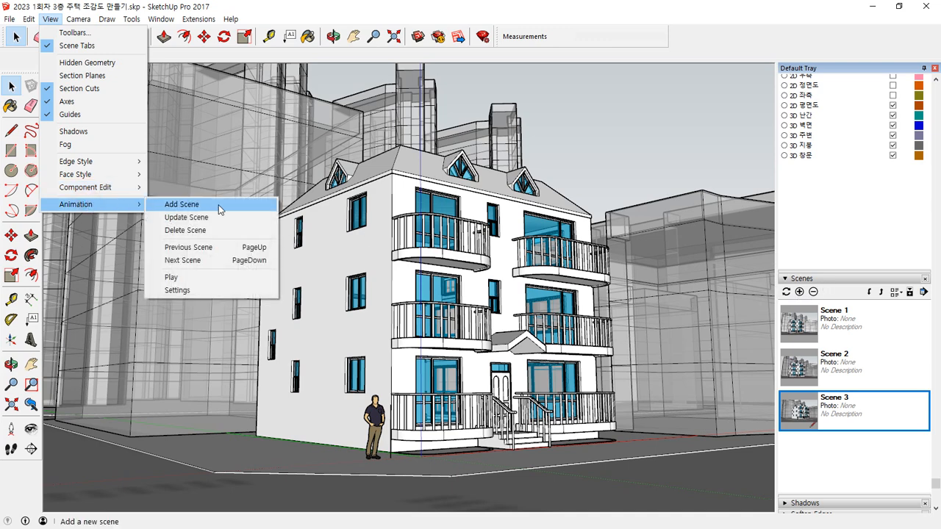
left_click(213, 276)
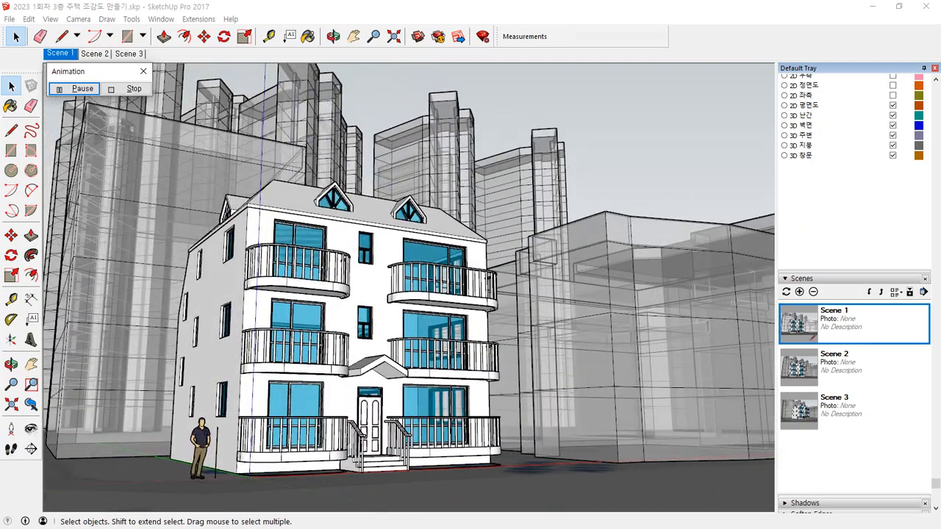
left_click(134, 88)
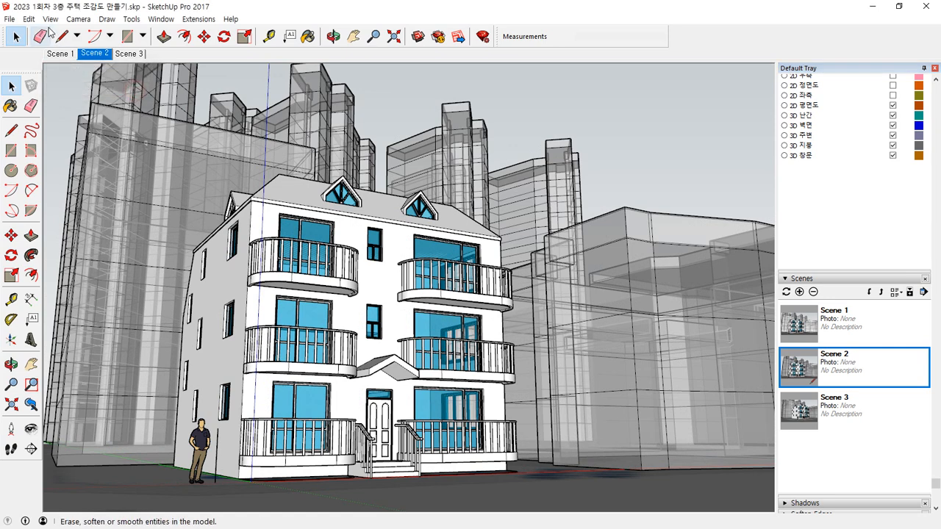
Step: Open the scene animation settings for transition and delay times
left_click(50, 19)
mouse_move(88, 206)
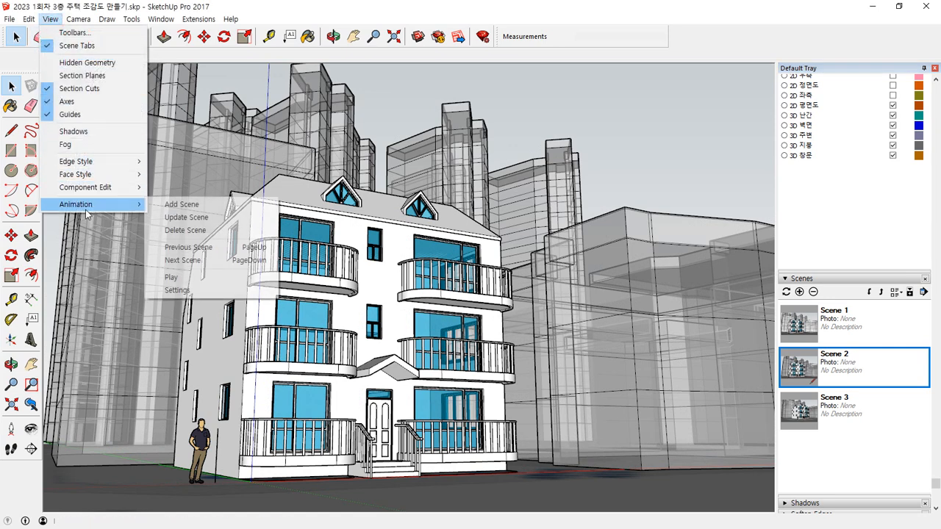
left_click(189, 291)
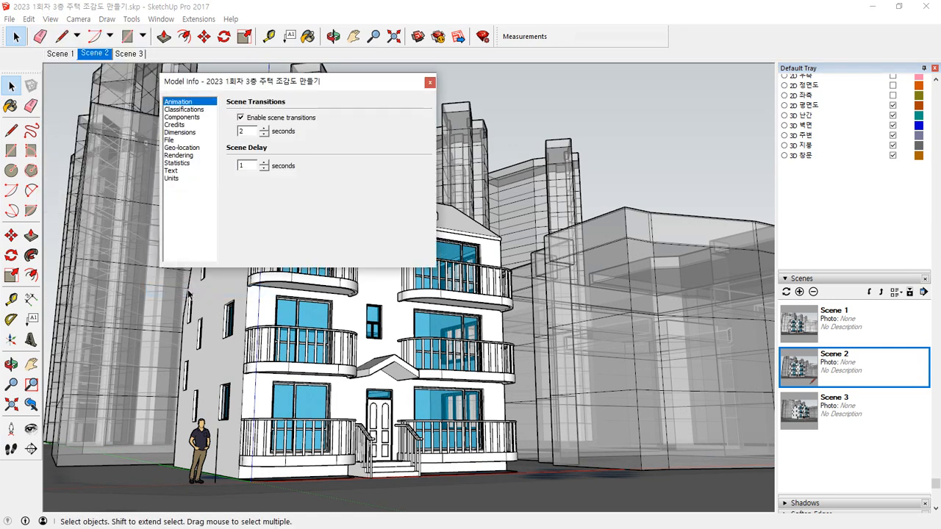